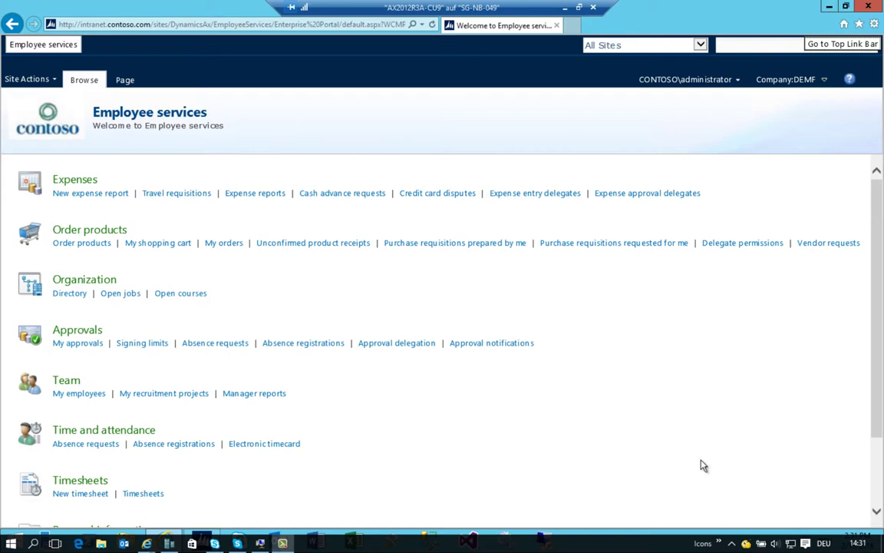
Step: Switch from the Enterprise Portal in Internet Explorer to the Dynamics AX client window
key(alt+Tab)
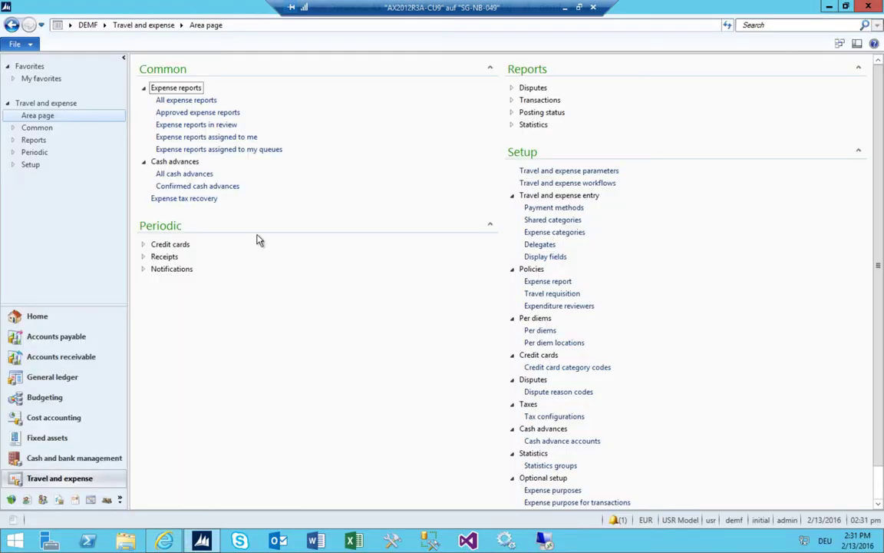
Step: Go to the Travel and expense module, view All expense reports, then open Travel and expense parameters
click(105, 26)
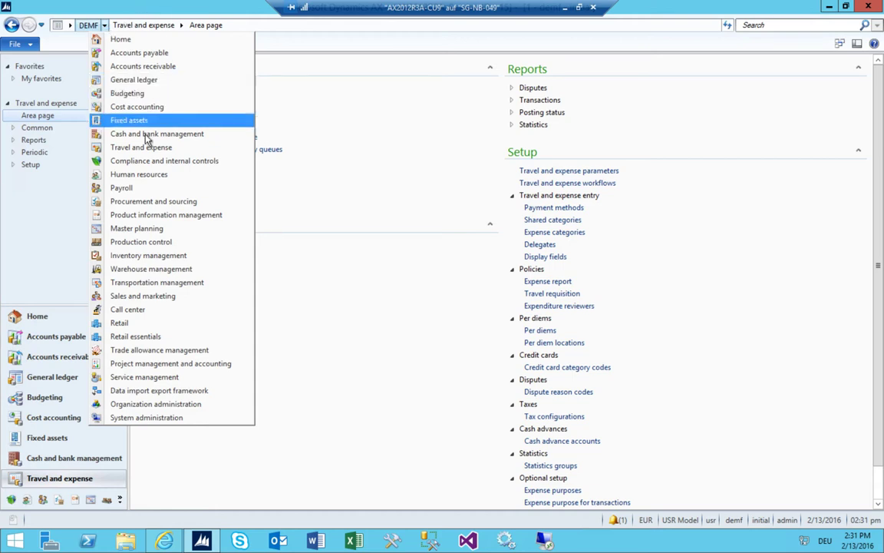
click(140, 148)
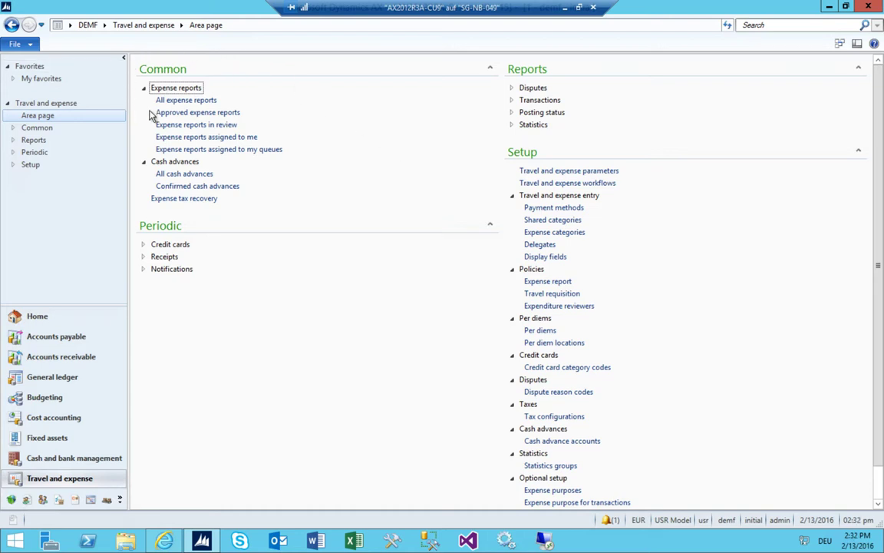
click(185, 100)
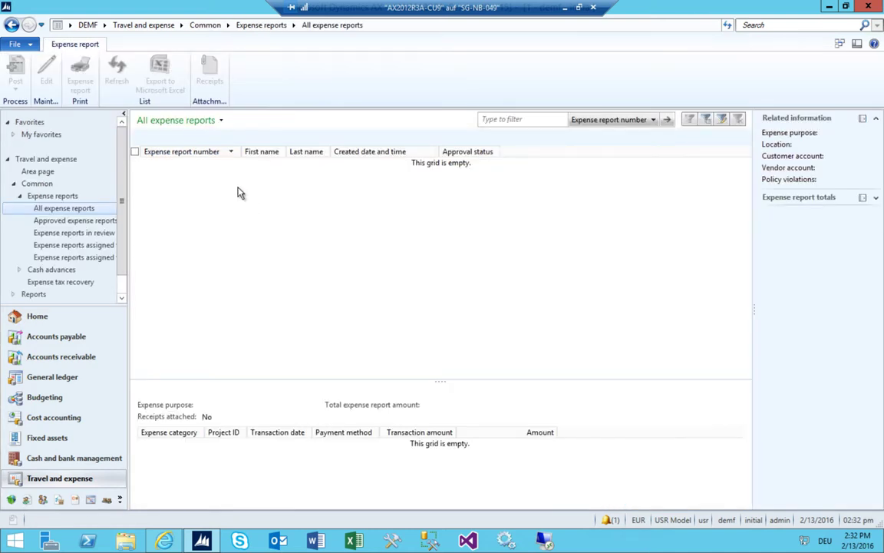
click(139, 26)
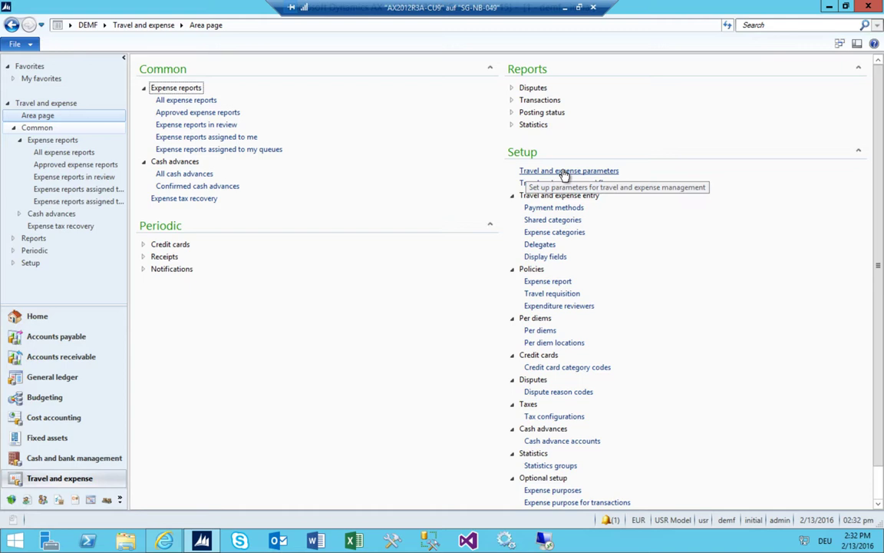
click(564, 171)
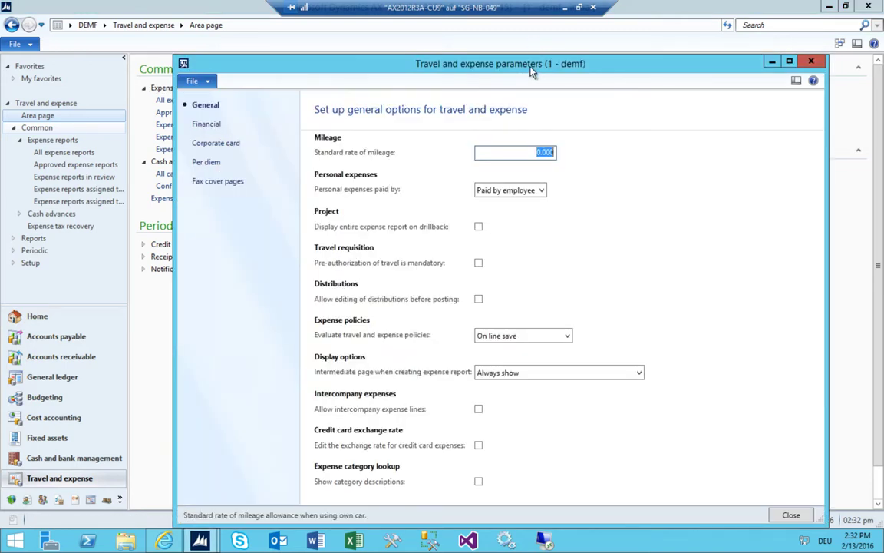
Step: Enter a 0.700 mileage rate and set personal expenses to Paid by company
drag(428, 45, 471, 47)
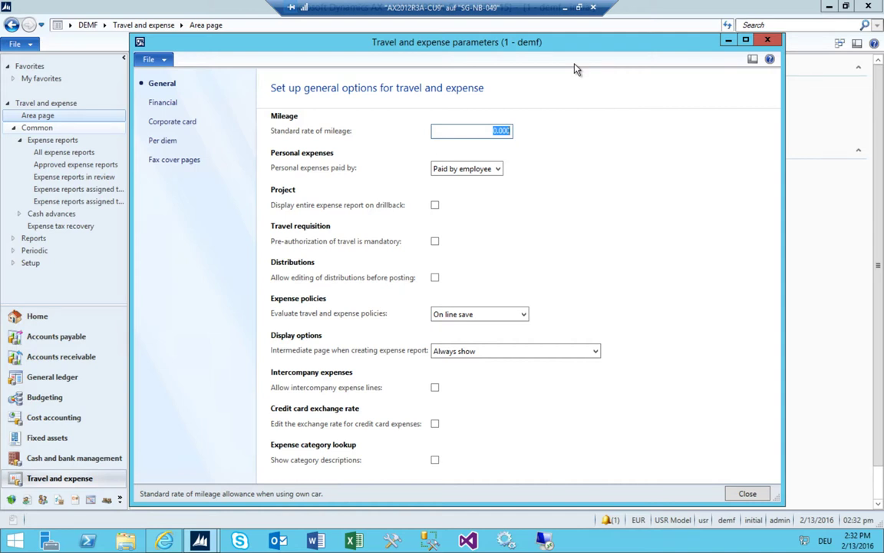
drag(429, 42, 499, 51)
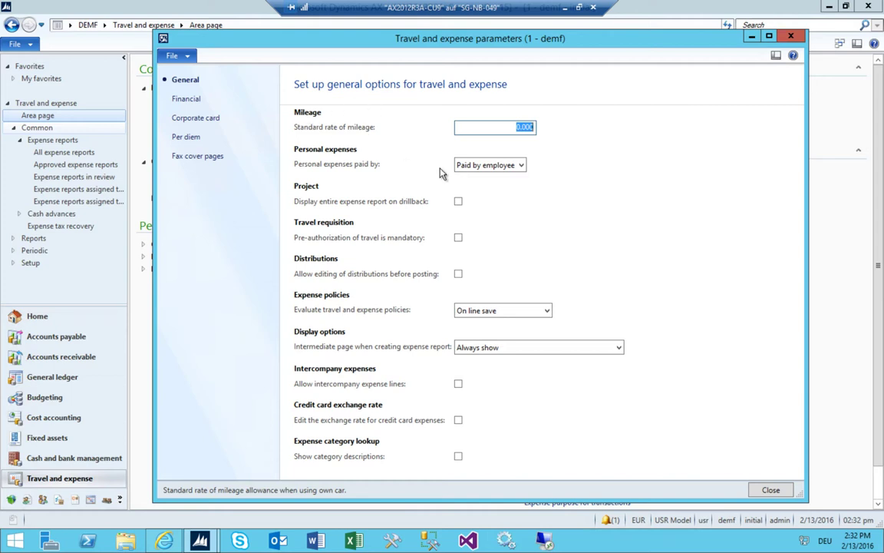
text(0.7)
key(Tab)
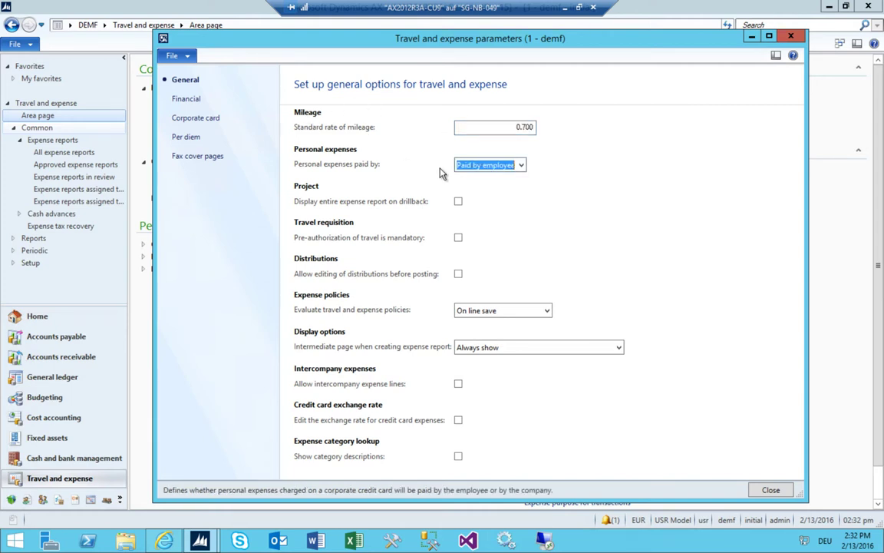
key(shift+Tab)
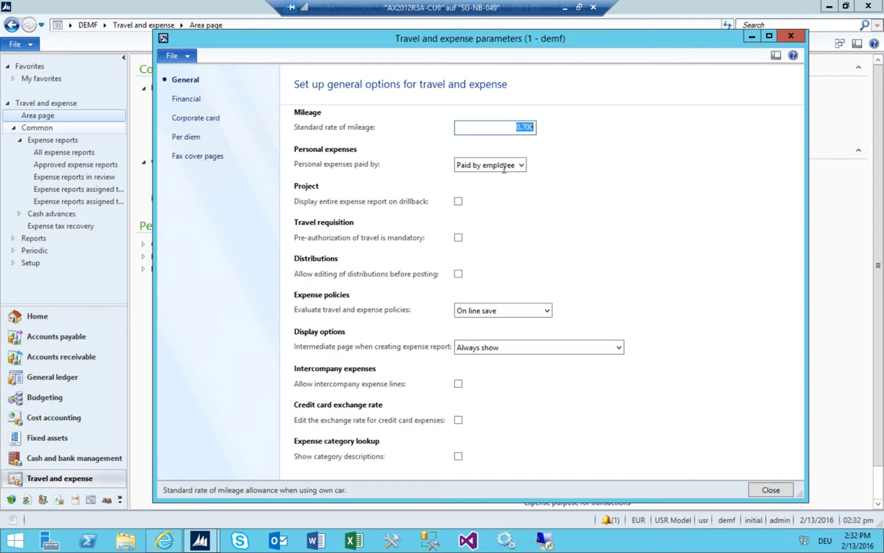
key(Tab)
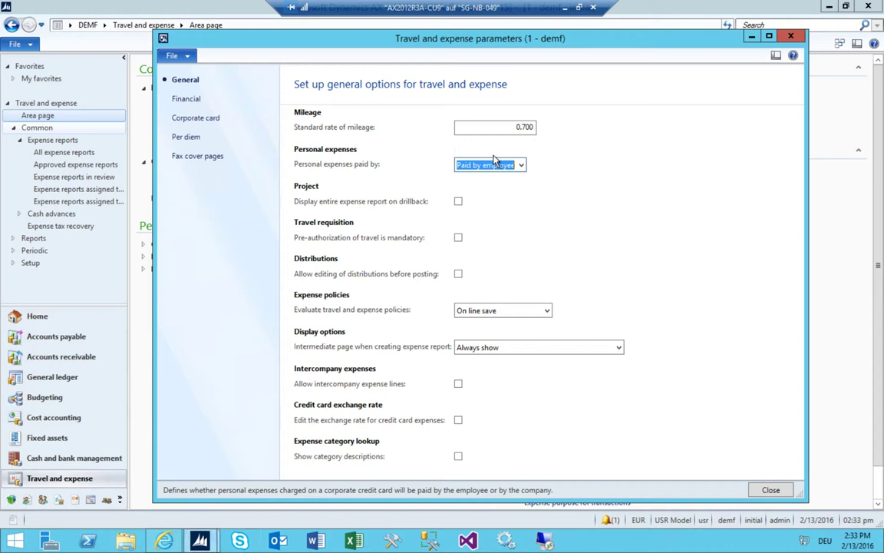
click(522, 165)
click(503, 192)
Step: Enable showing the entire expense report on drillback and keep On line save for policy evaluation
key(Tab)
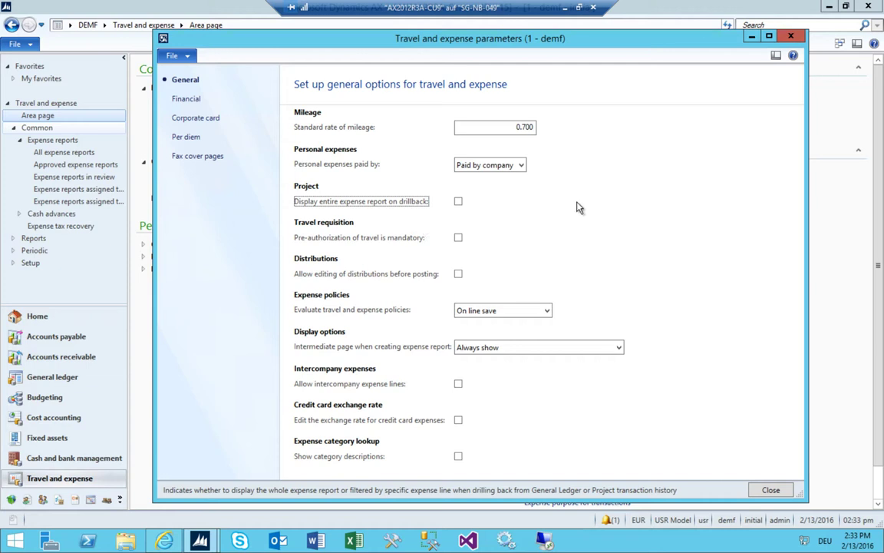
key(space)
key(Tab)
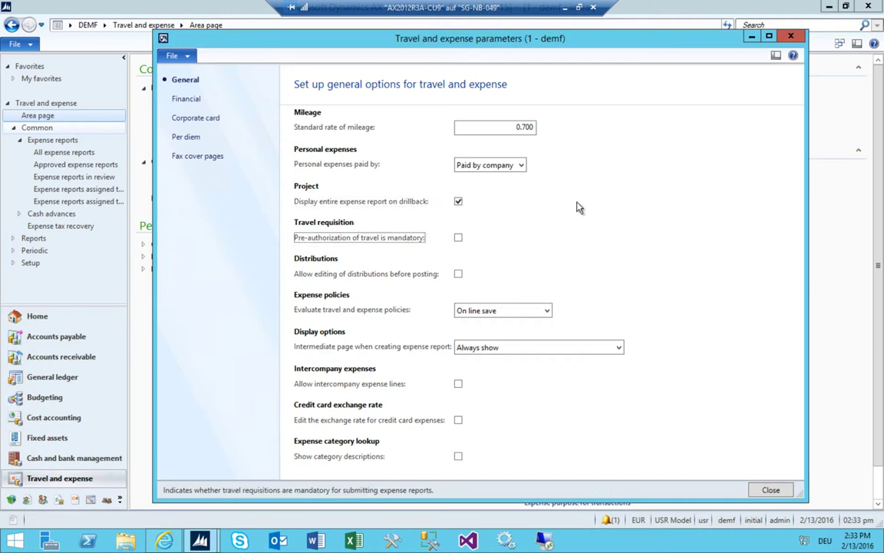
key(Tab)
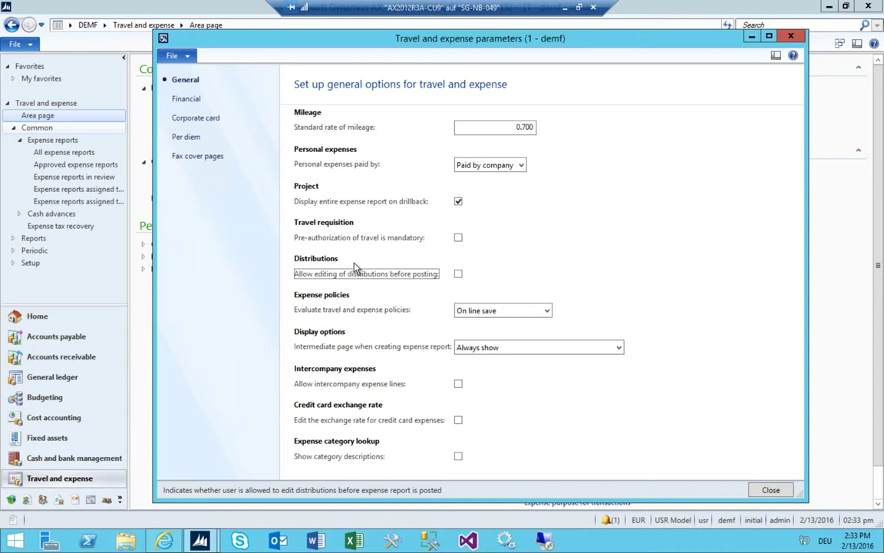
click(504, 311)
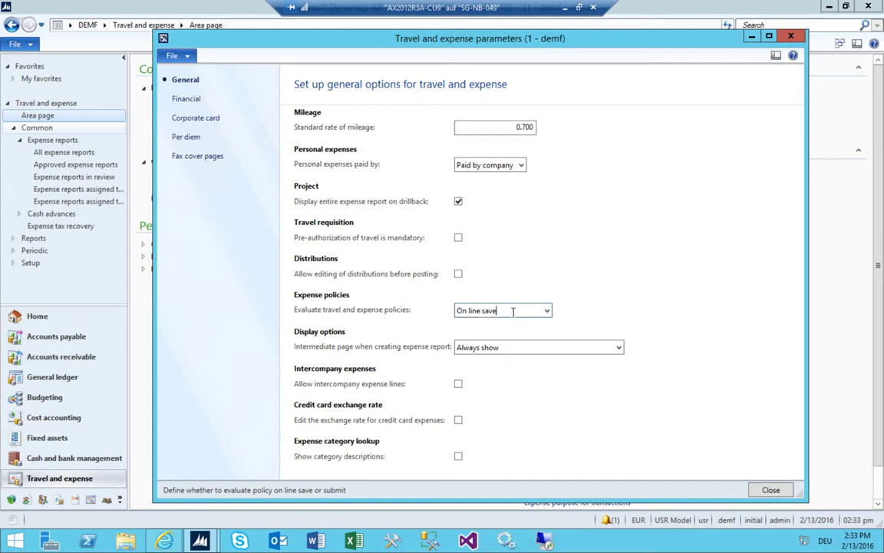
click(477, 345)
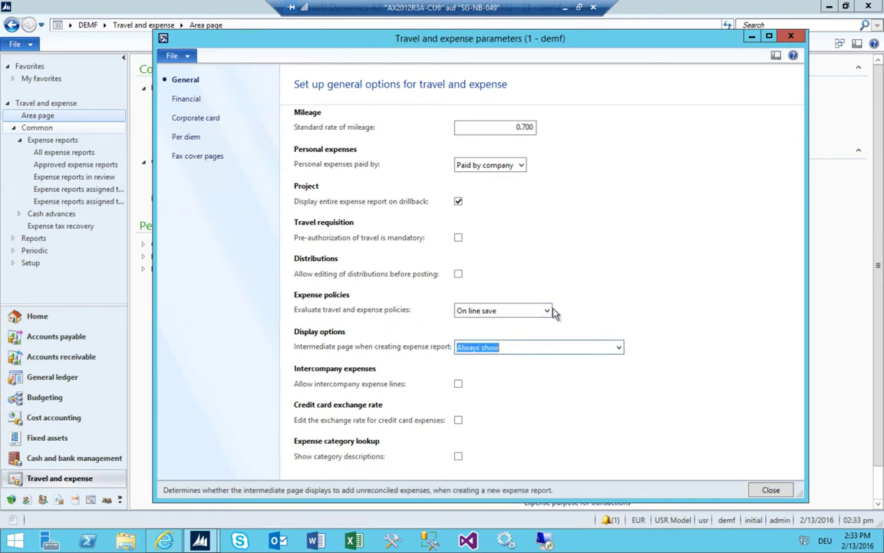
click(548, 311)
click(549, 311)
Step: Turn on the Show category descriptions option
click(476, 347)
key(Tab)
key(Tab)
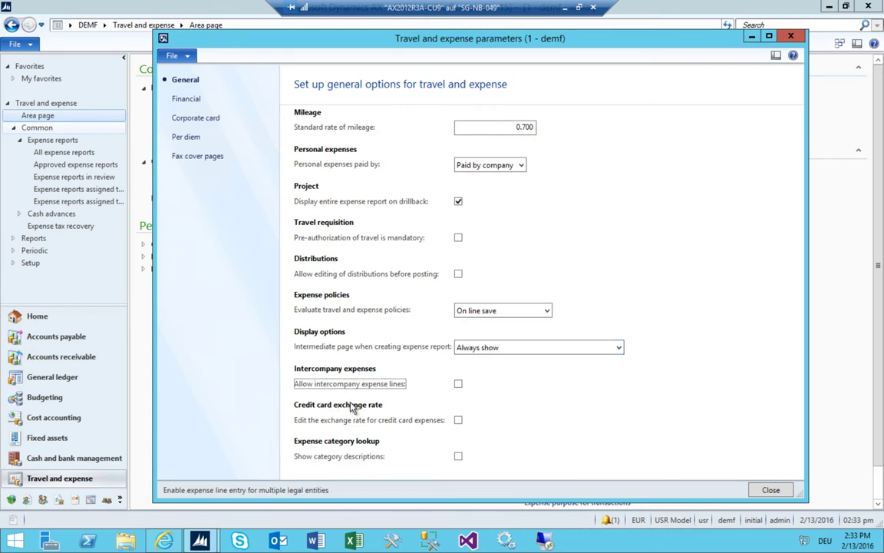
key(Tab)
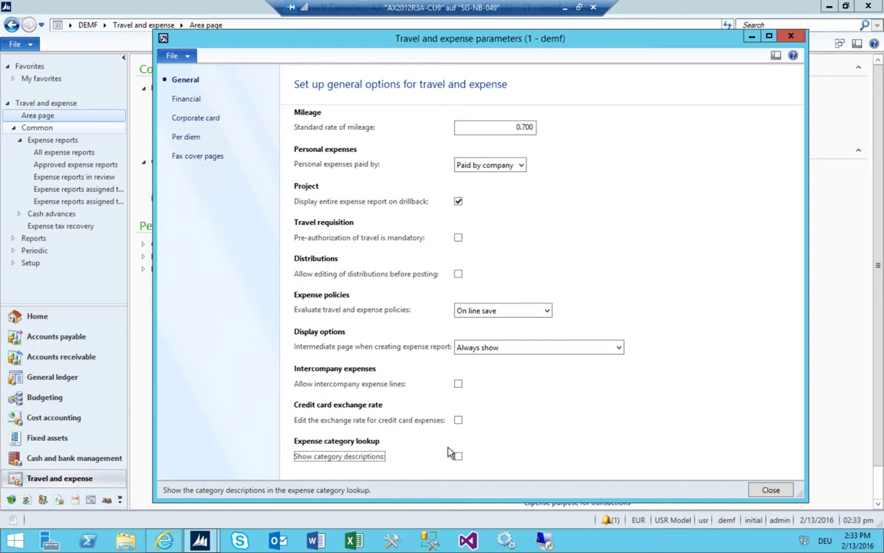
key(space)
click(187, 100)
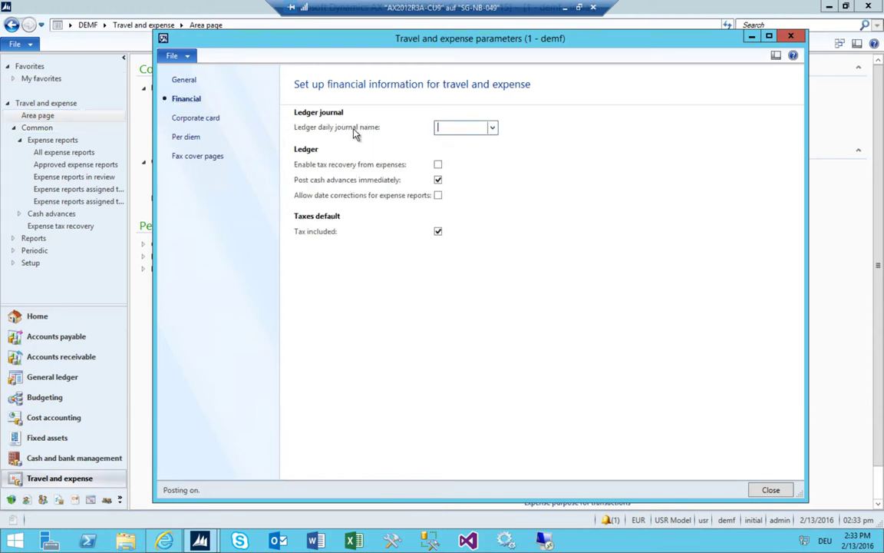
Step: Create a new journal name Expenses, described as Expenses, with journal type Daily
right_click(460, 127)
click(530, 220)
key(ctrl+n)
text(Expenses)
key(Tab)
text(Expenses)
key(Tab)
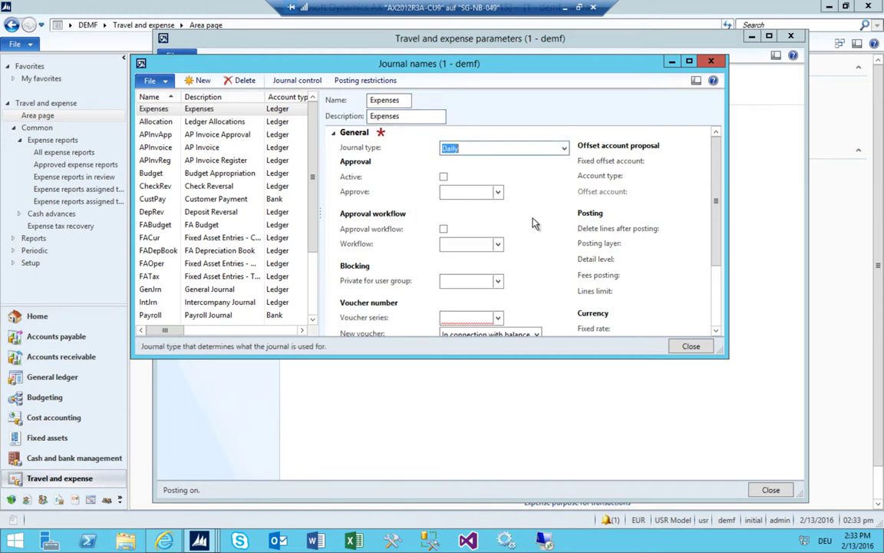
key(alt+Down)
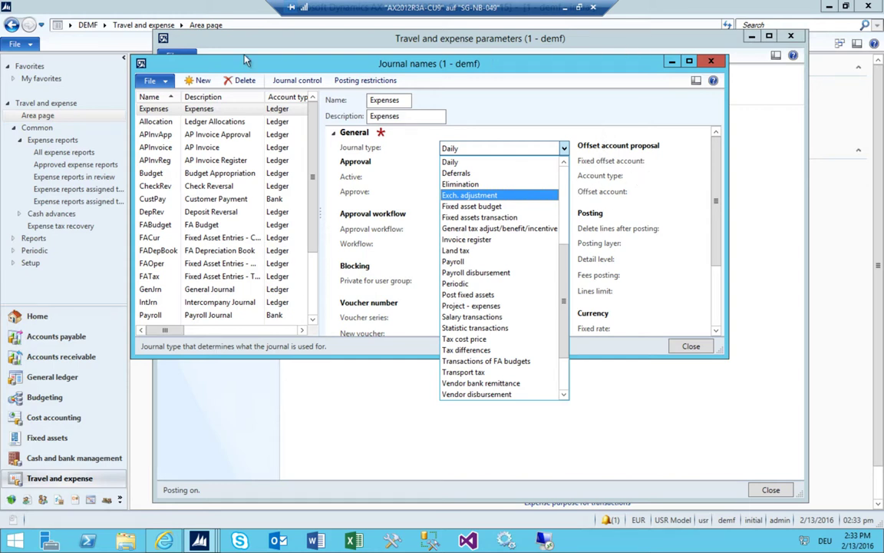
key(Return)
text(daily)
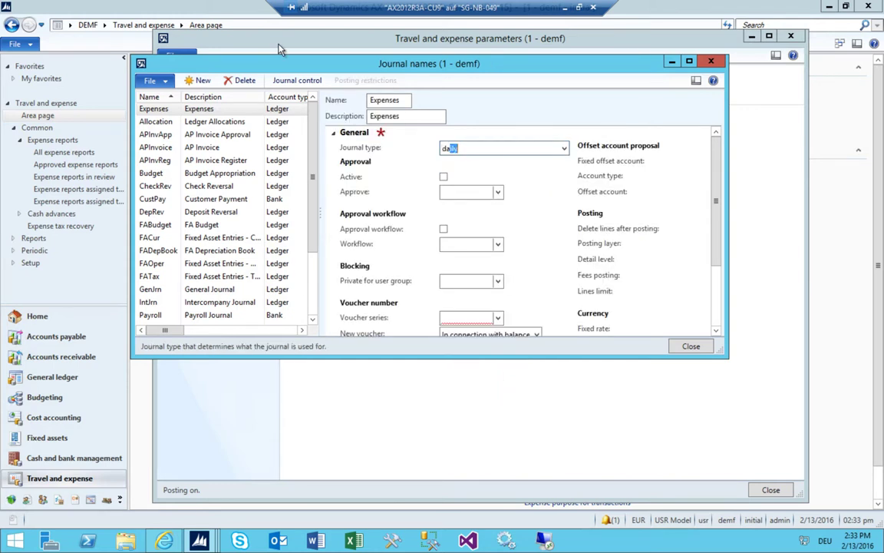
key(Tab)
key(Tab)
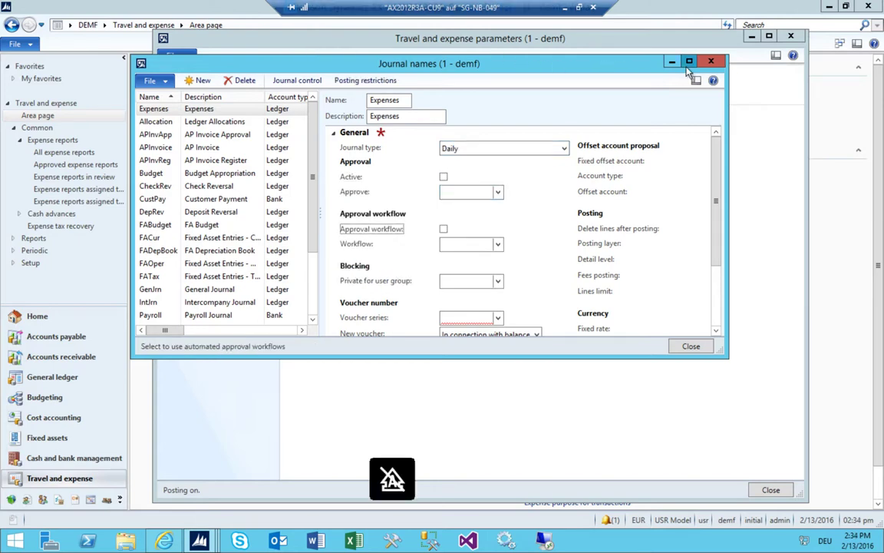
click(689, 63)
click(332, 258)
Step: Create a new number sequence with code EXP and name Expenses
right_click(327, 261)
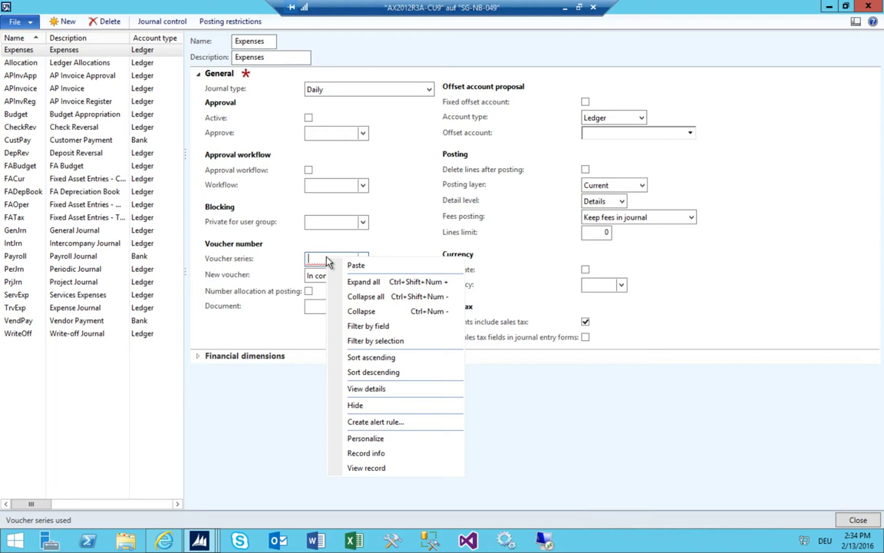
click(405, 388)
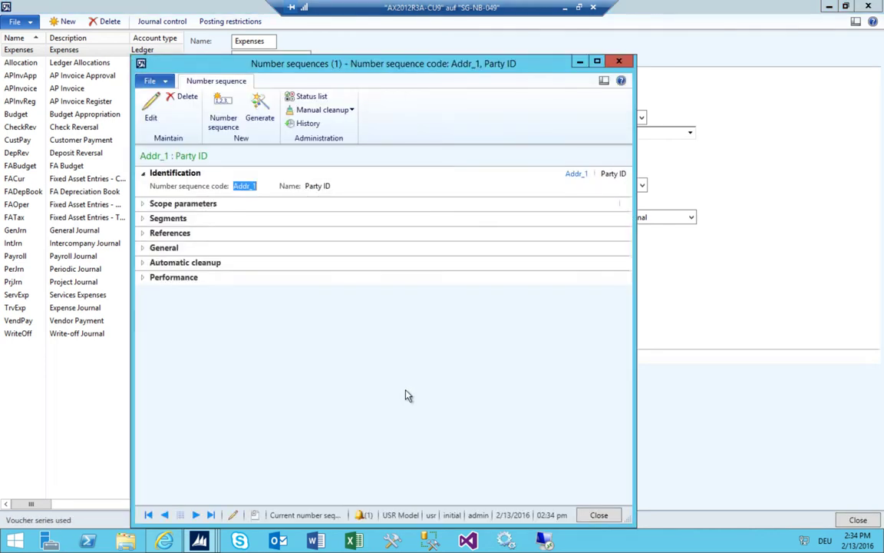
key(ctrl+n)
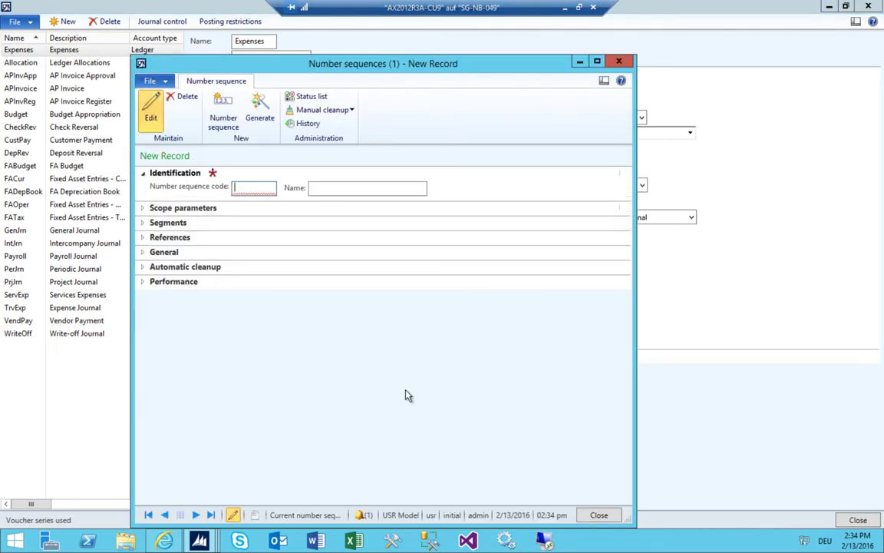
text(EXP)
key(Tab)
text(EXp)
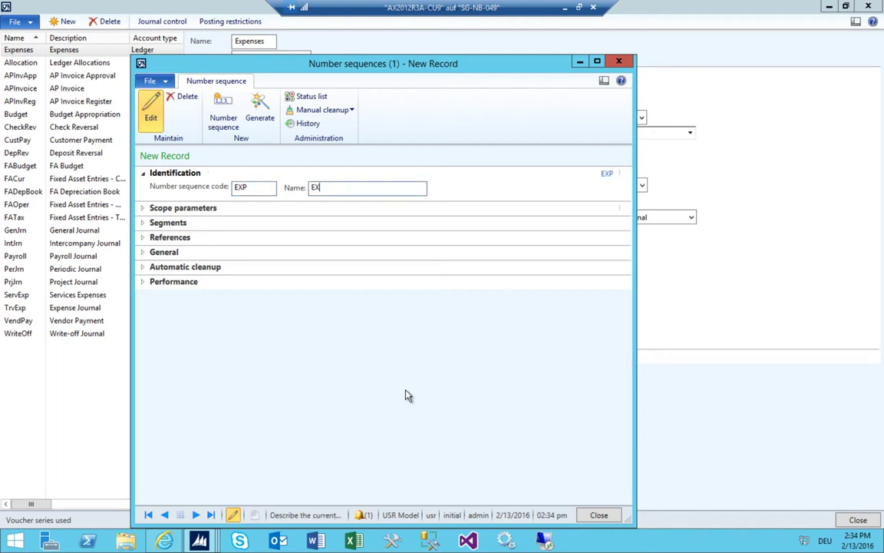
key(BackSpace)
key(BackSpace)
text(xpenses)
Step: Scope the EXP sequence to Company DEMF
click(166, 207)
click(253, 224)
click(260, 246)
click(255, 239)
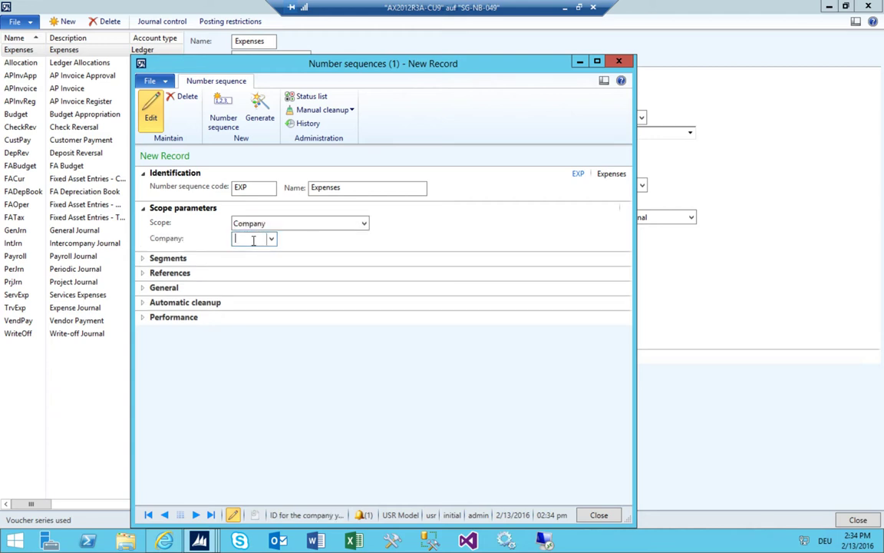
text(DEMF)
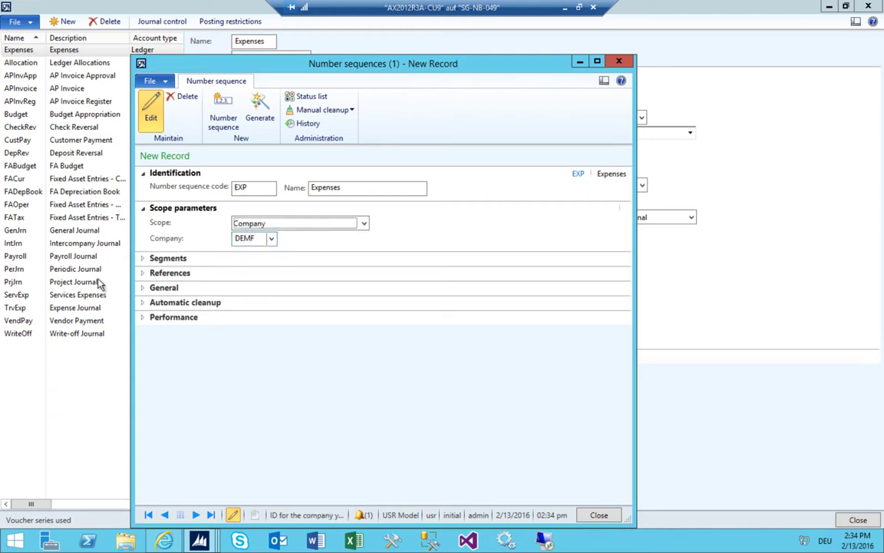
Step: Format the sequence as EXP-###### by removing the Company segment and setting constant EXP-
click(156, 264)
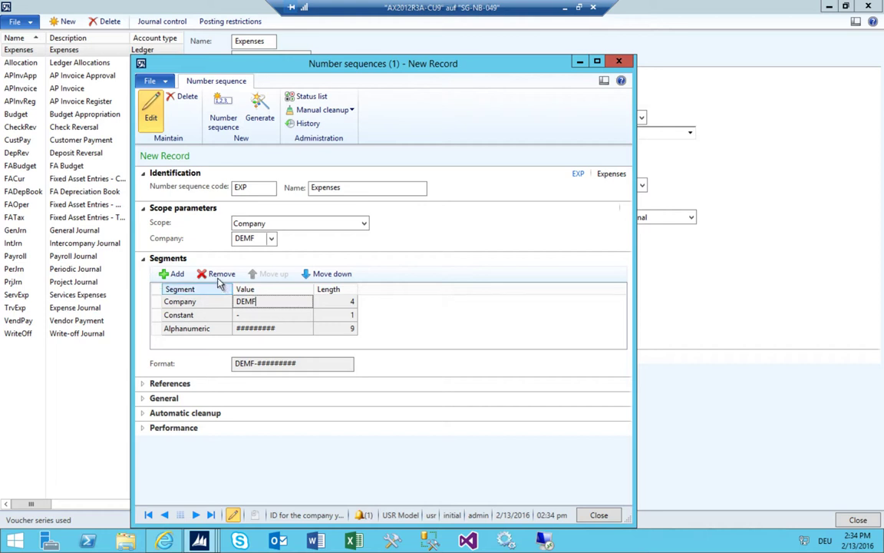
click(218, 273)
click(244, 301)
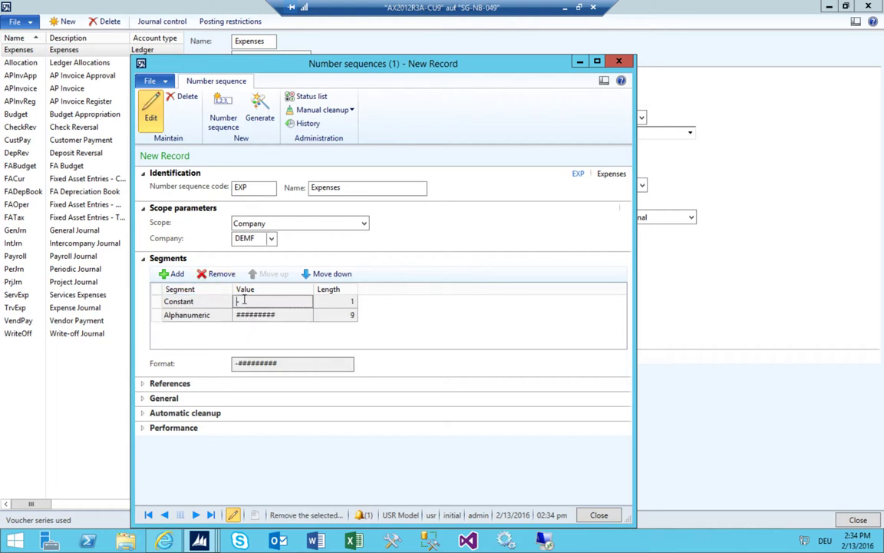
text(EXP)
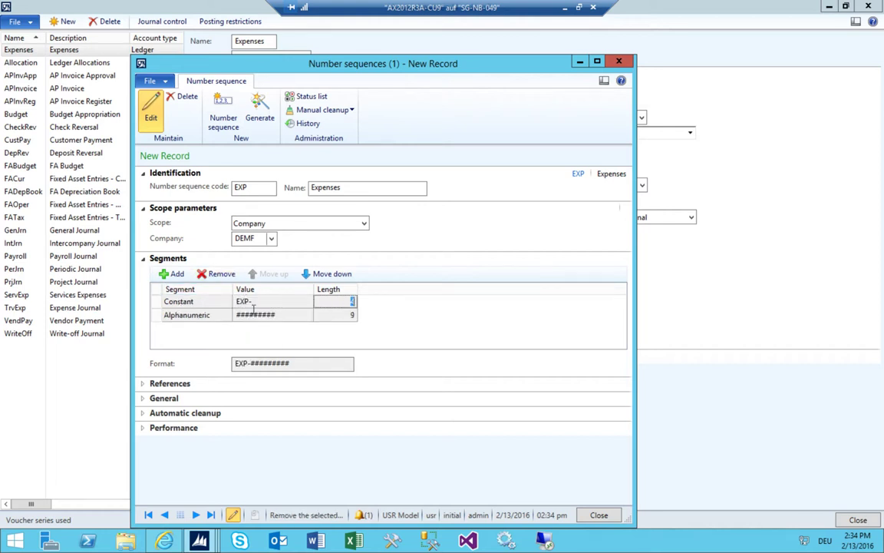
click(288, 314)
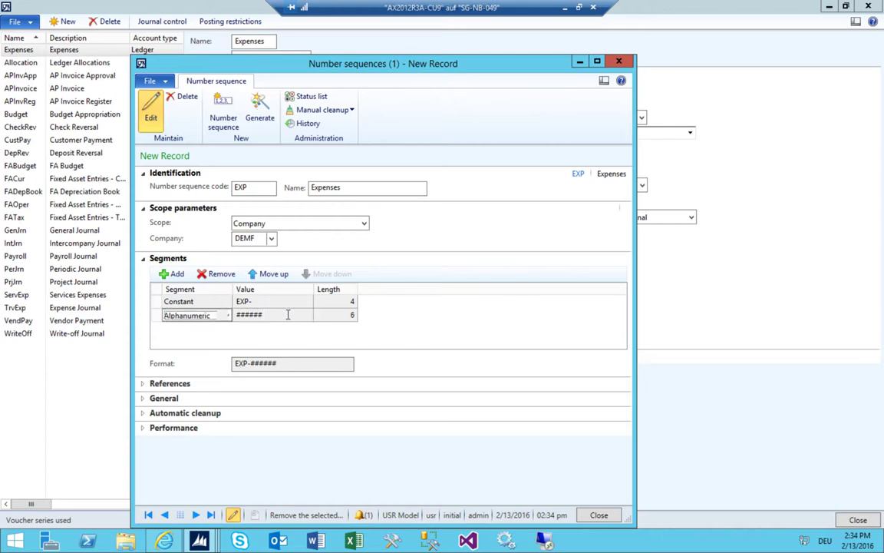
Step: Set largest 999999 and next number 100000, then save and close the EXP sequence
click(280, 387)
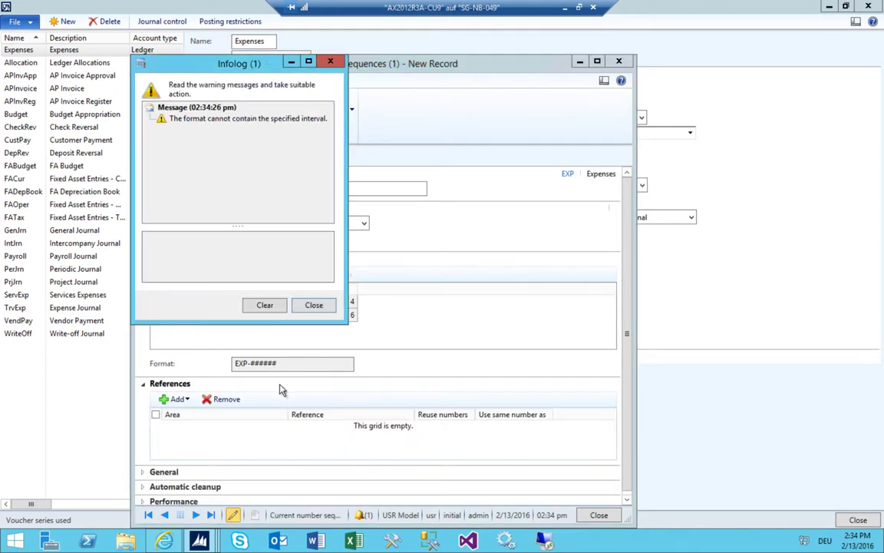
click(143, 471)
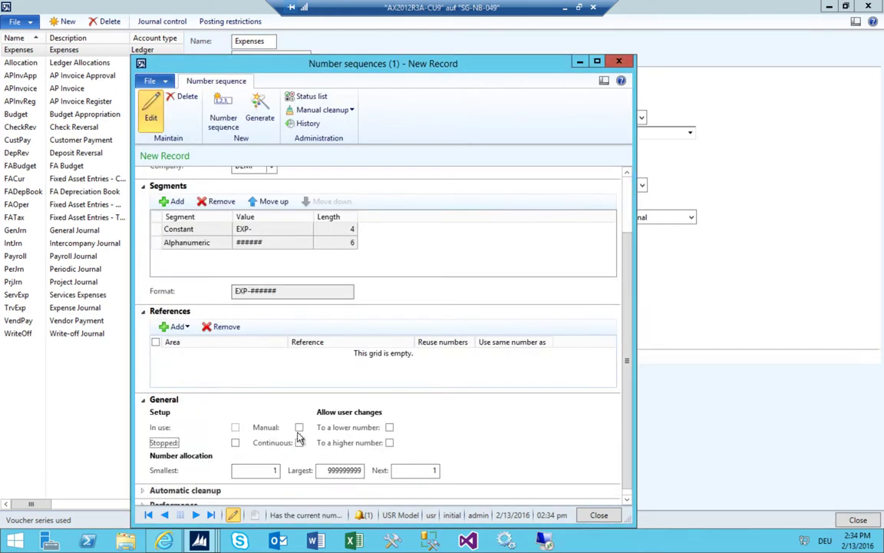
click(428, 471)
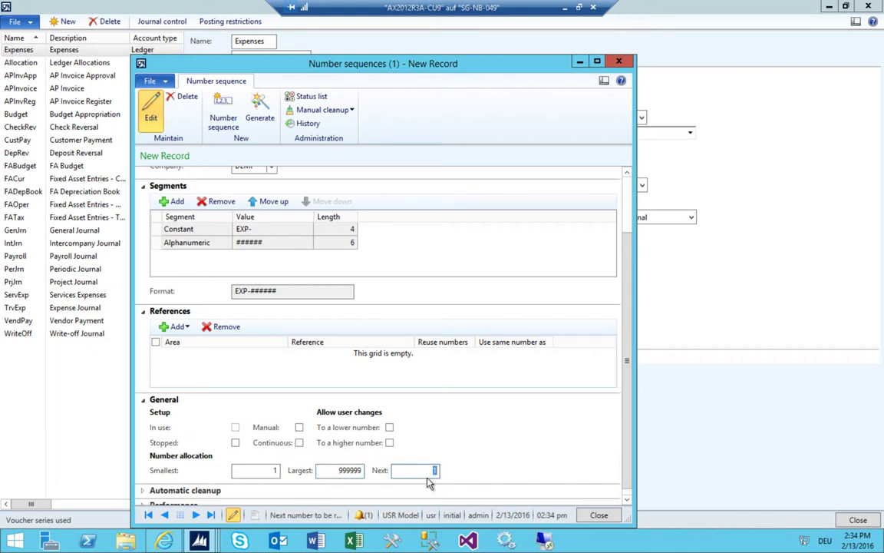
text(100000)
key(shift+Tab)
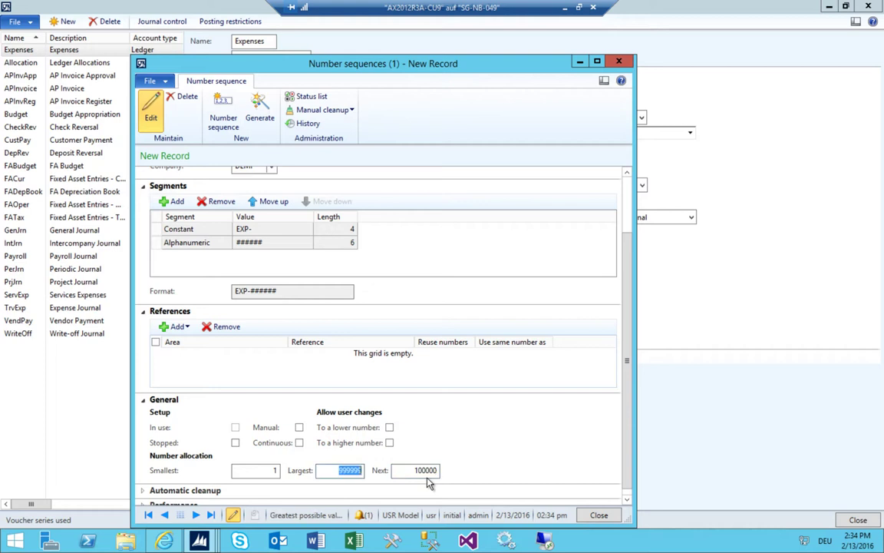
key(ctrl+s)
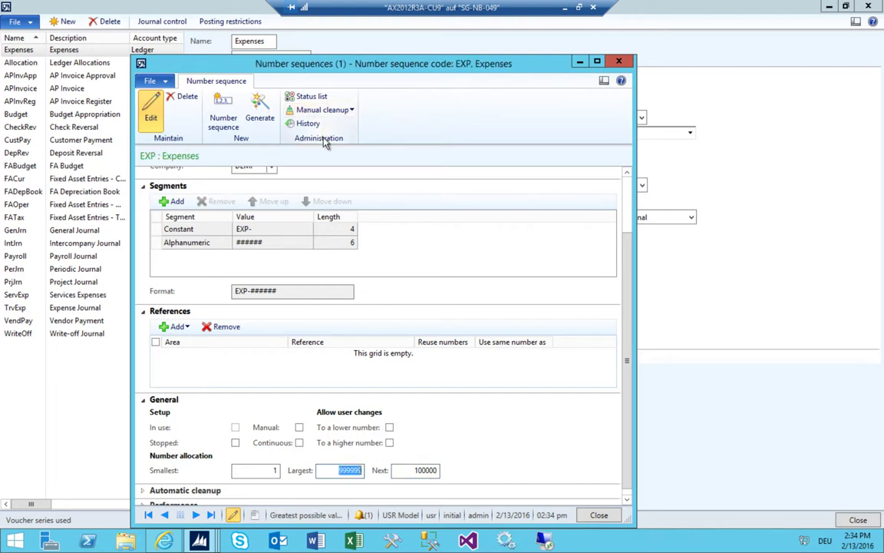
key(Escape)
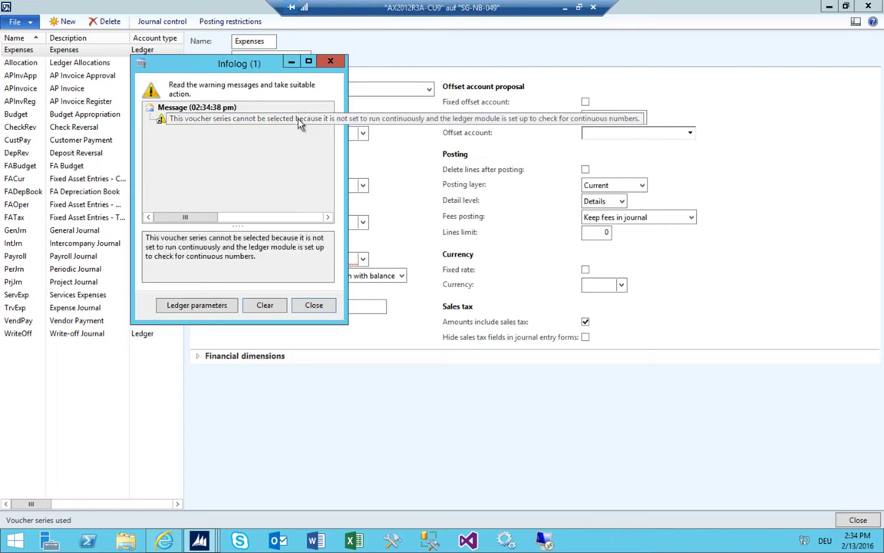
Step: Filter number sequences to EXP and mark the EXP sequence as Continuous
key(Escape)
right_click(323, 261)
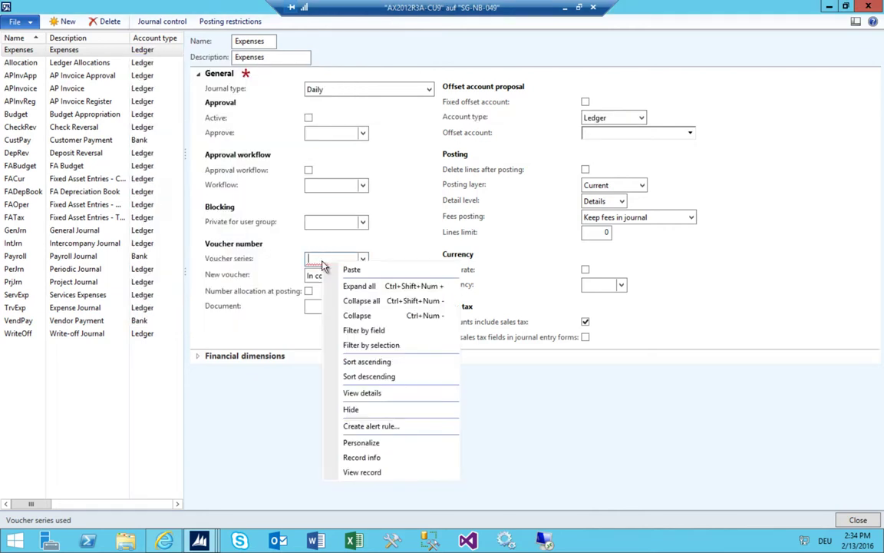
click(381, 394)
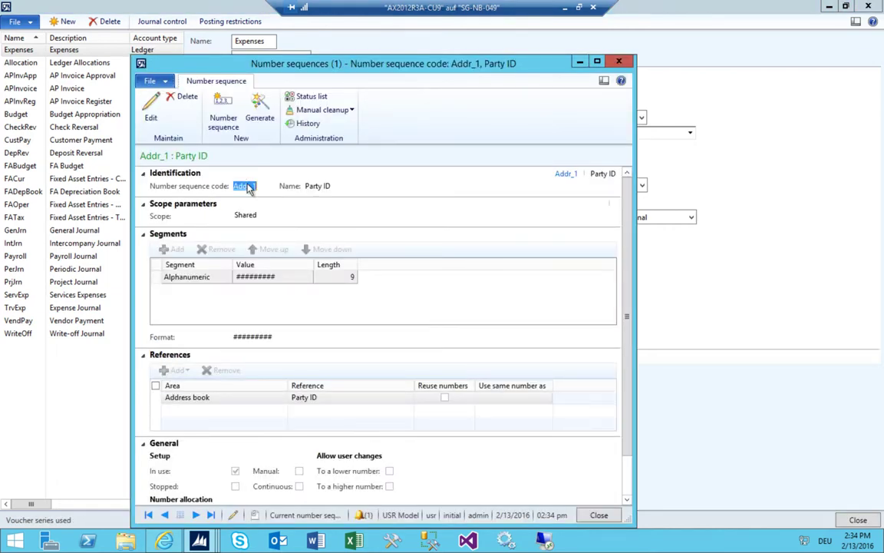
right_click(247, 183)
click(304, 252)
text(EXP)
key(Return)
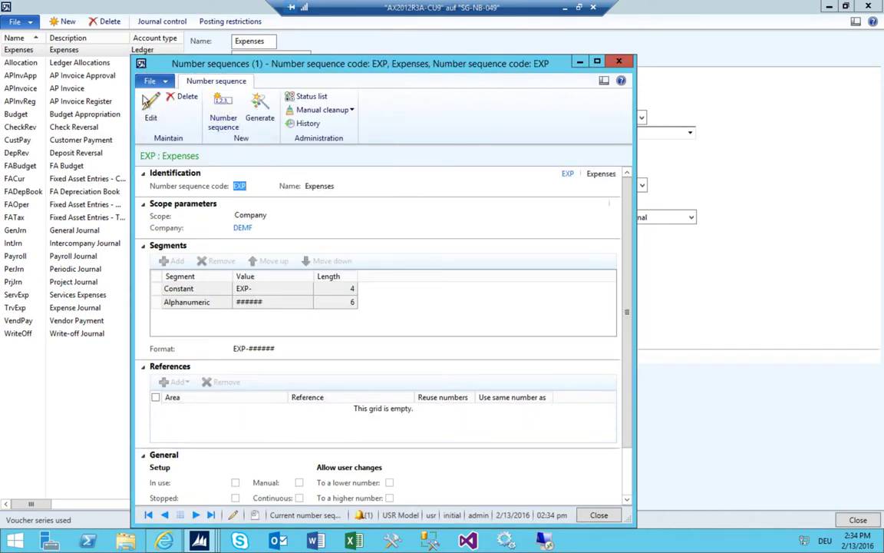
click(147, 100)
scroll(290, 361, down, 2)
click(299, 434)
key(Escape)
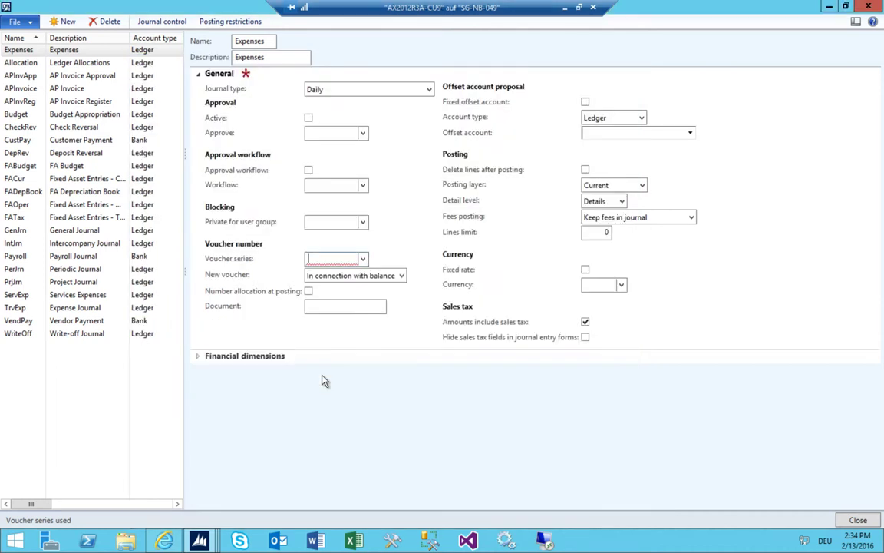
Step: Assign EXP as the Expenses journal's voucher series and close Journal names
text(EXP)
key(Tab)
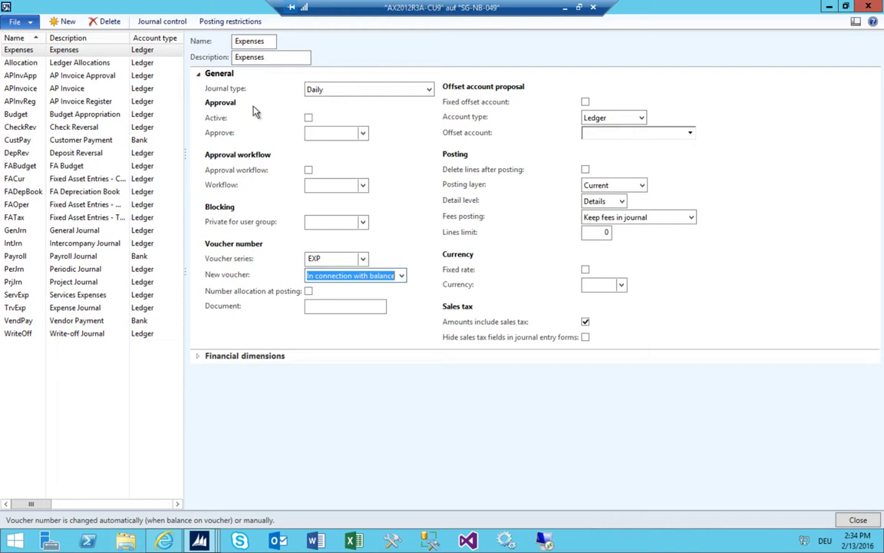
key(Escape)
key(alt+Down)
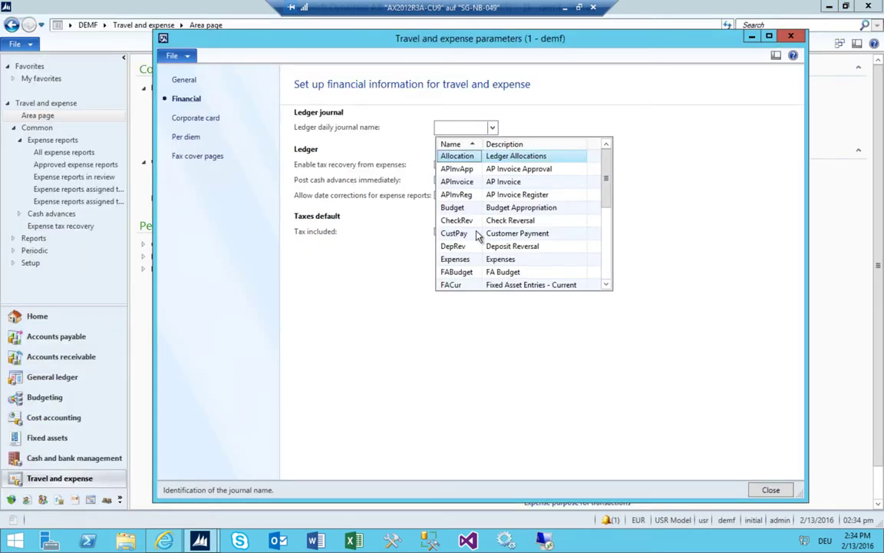
Step: Select Expenses as Ledger daily journal name, review Corporate card and Per diem pages, then close parameters
click(421, 232)
key(Tab)
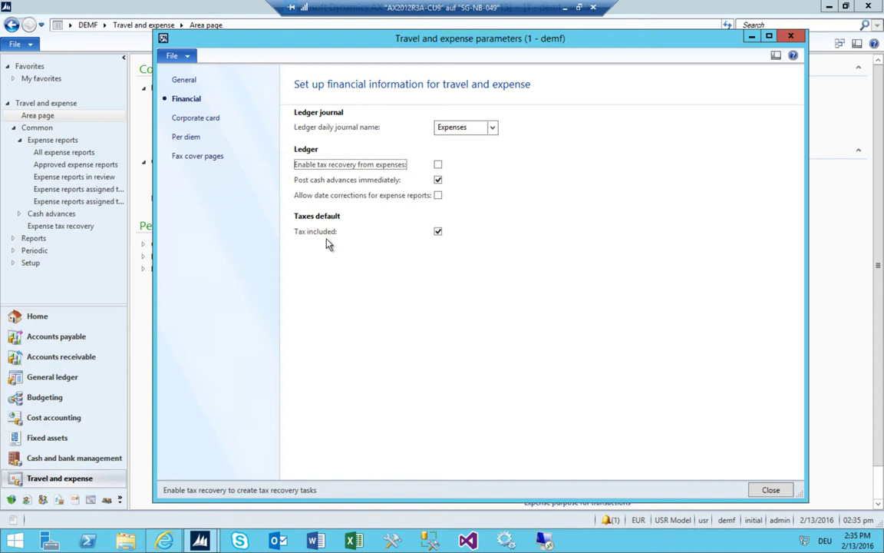
click(199, 119)
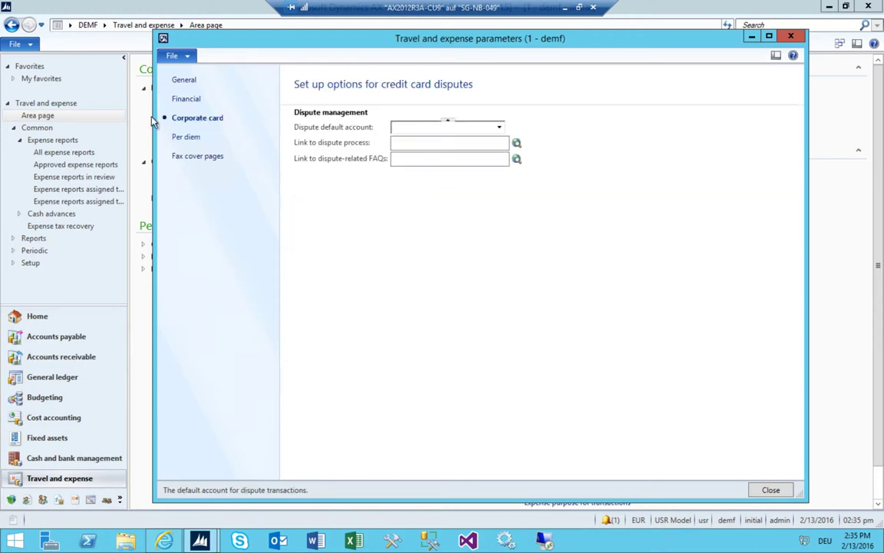
click(187, 137)
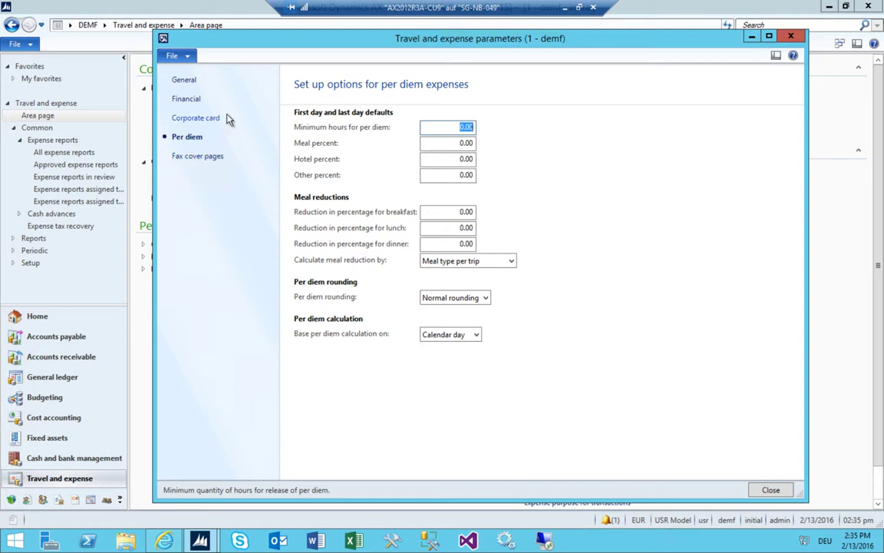
key(Escape)
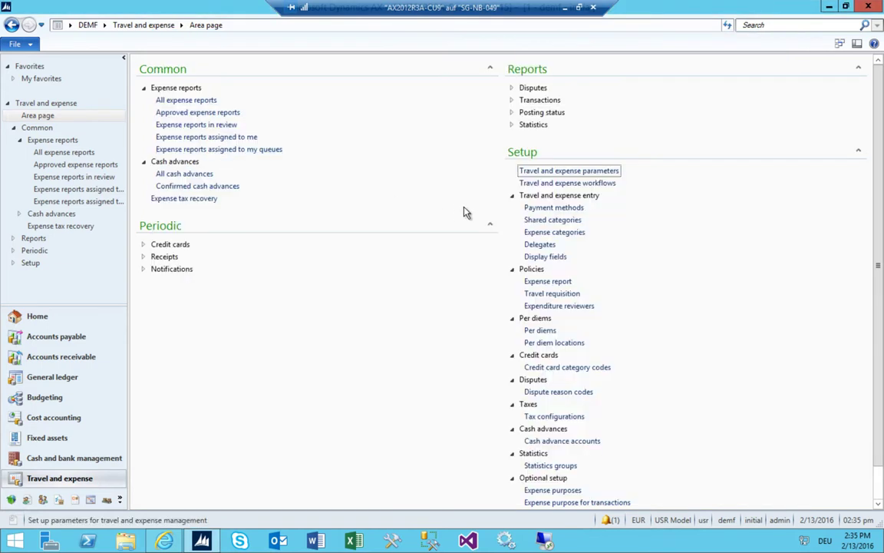
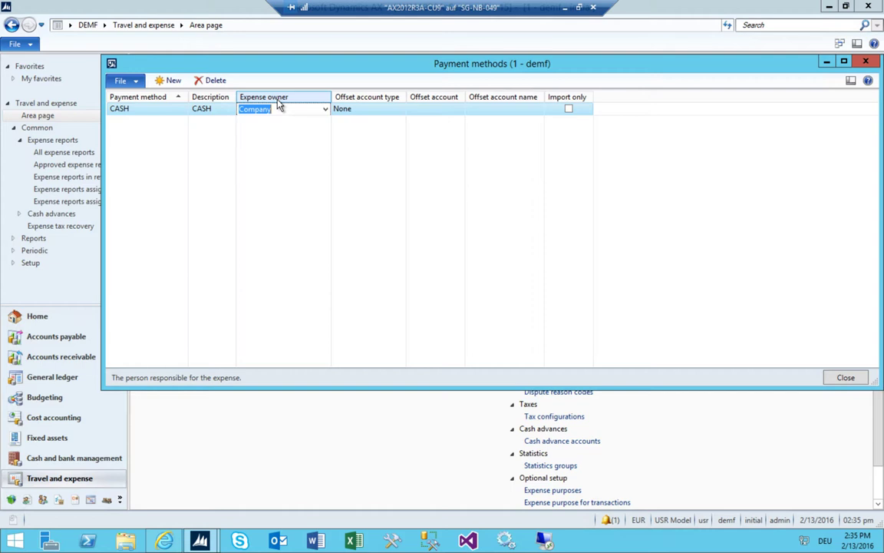
Step: Set the CASH payment method's expense owner to Employee
click(280, 107)
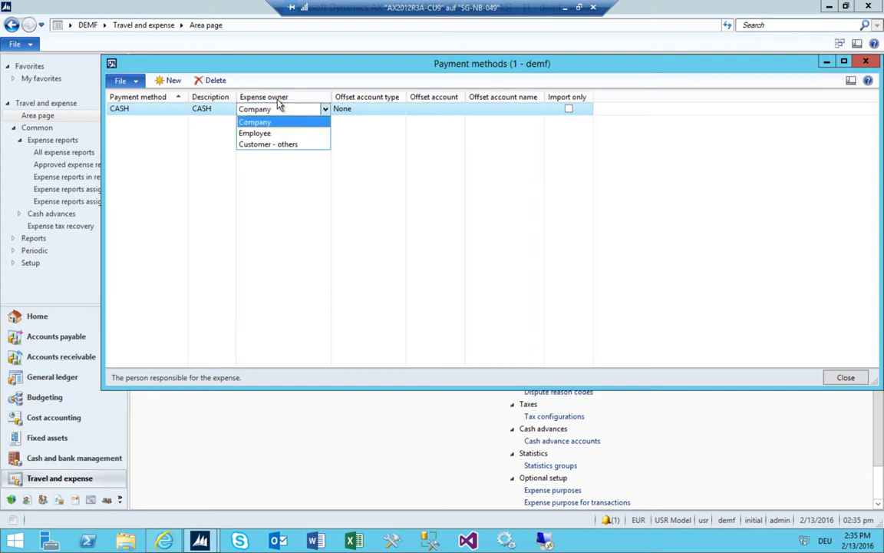
key(Down)
key(Return)
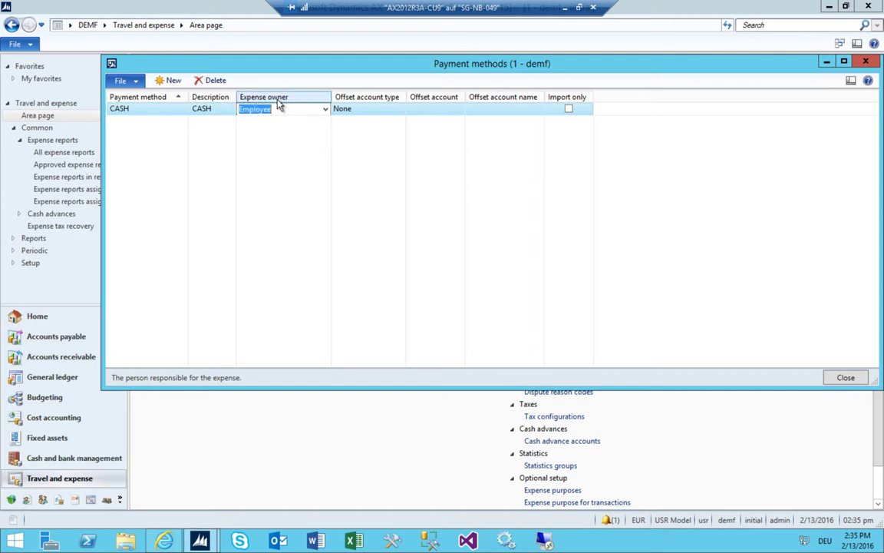
key(Tab)
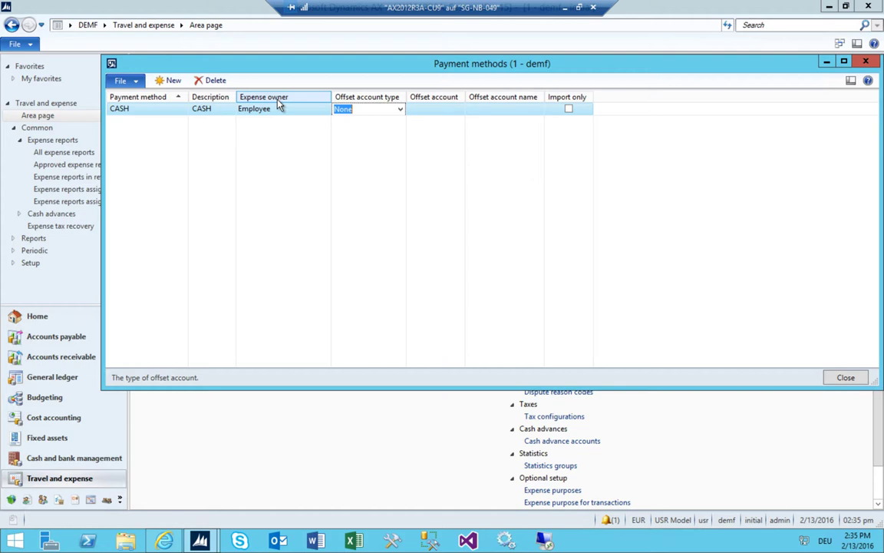
key(shift+Tab)
key(Tab)
Step: Set the CASH payment method's offset account type to Vendor
key(alt+Down)
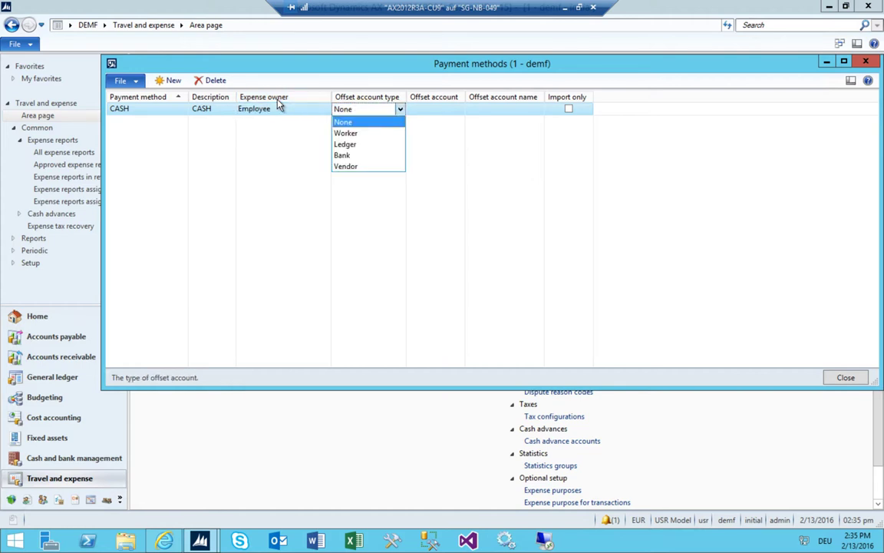
key(Down)
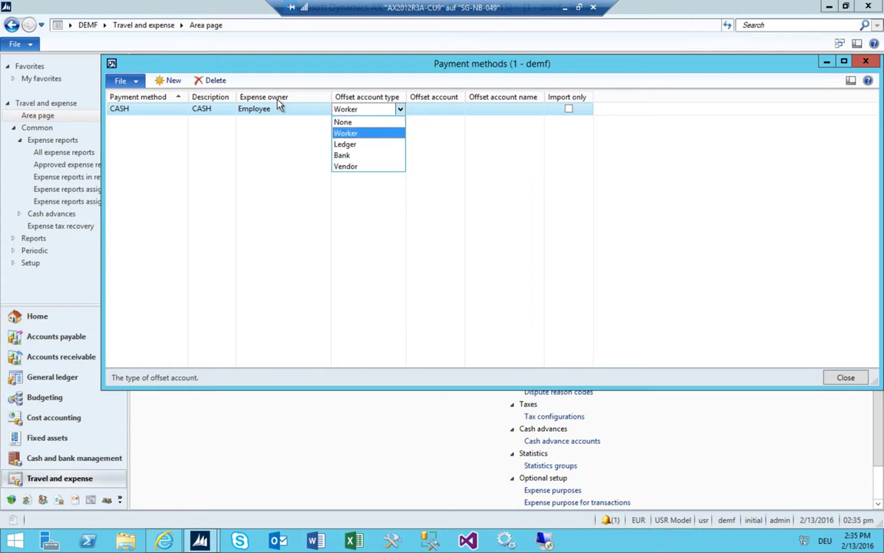
key(Down)
key(Down)
key(Down)
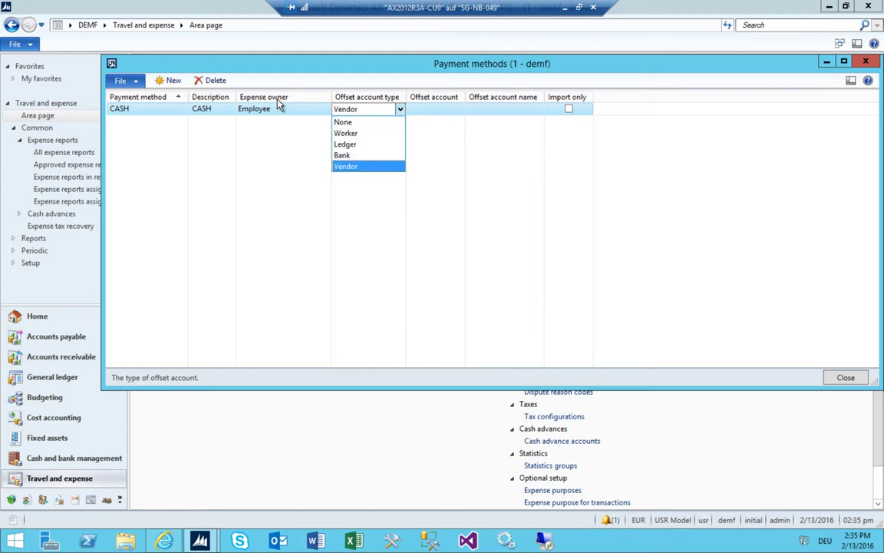
key(Return)
key(Tab)
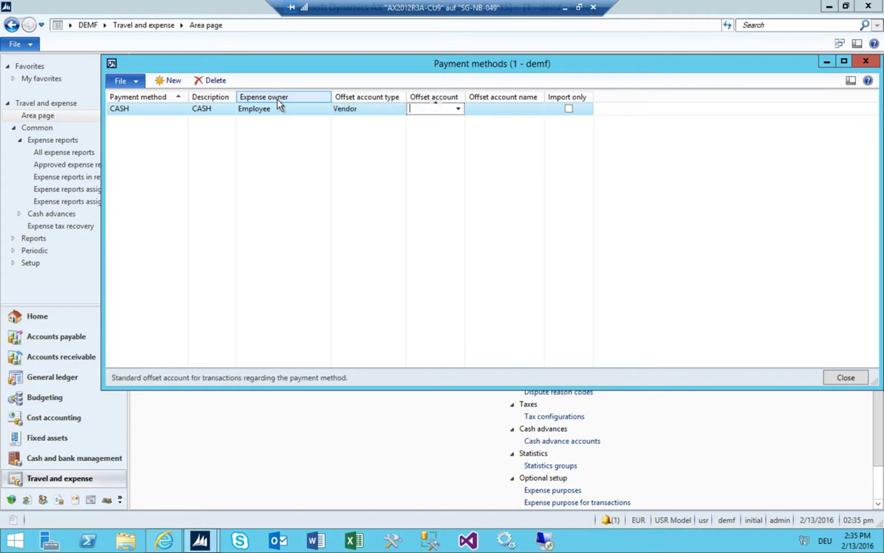
key(shift+Tab)
key(Tab)
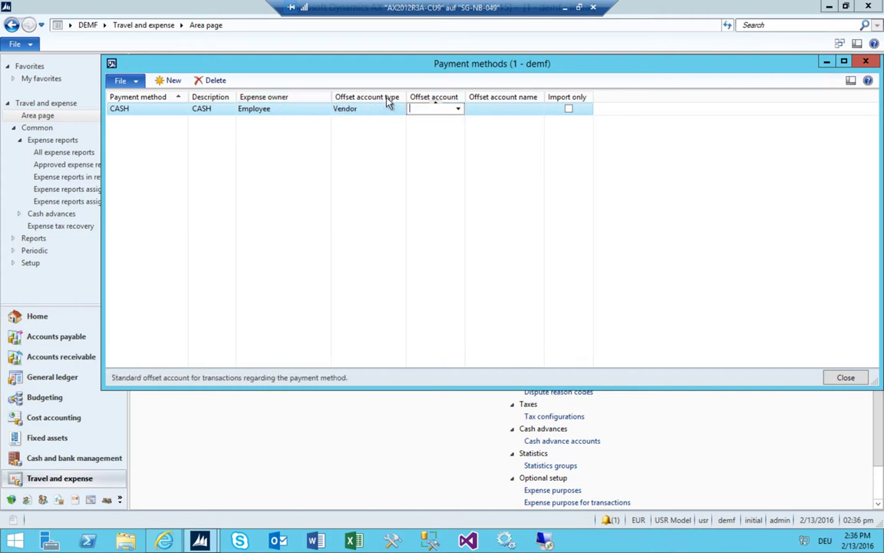
Step: Open the vendor details behind the CASH offset account field
right_click(428, 109)
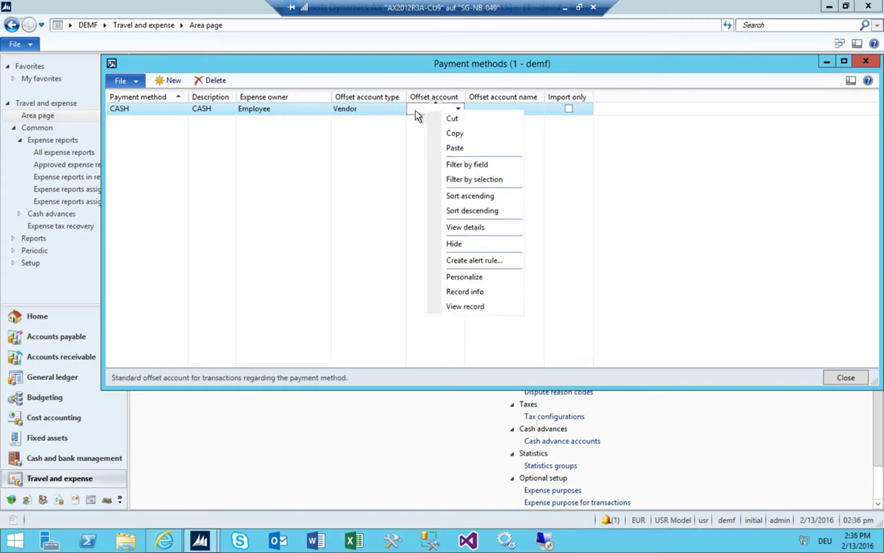
click(418, 109)
right_click(416, 114)
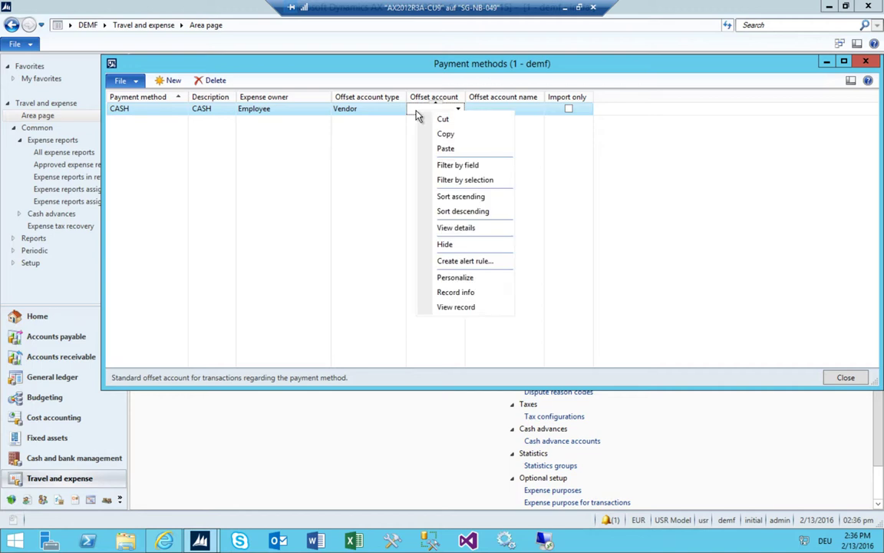
click(456, 227)
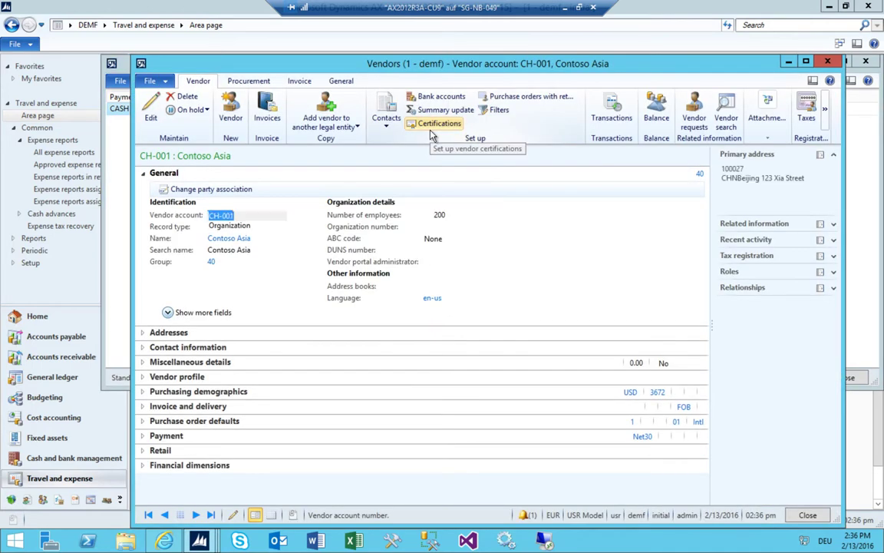
Step: Create a new vendor with account 1234567 and the employee's name
key(ctrl+n)
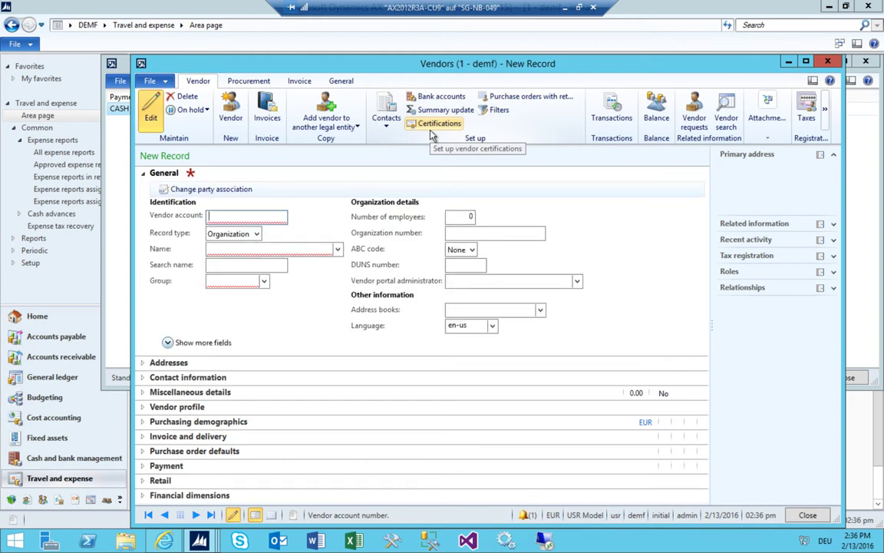
text(1234567)
key(Tab)
key(Tab)
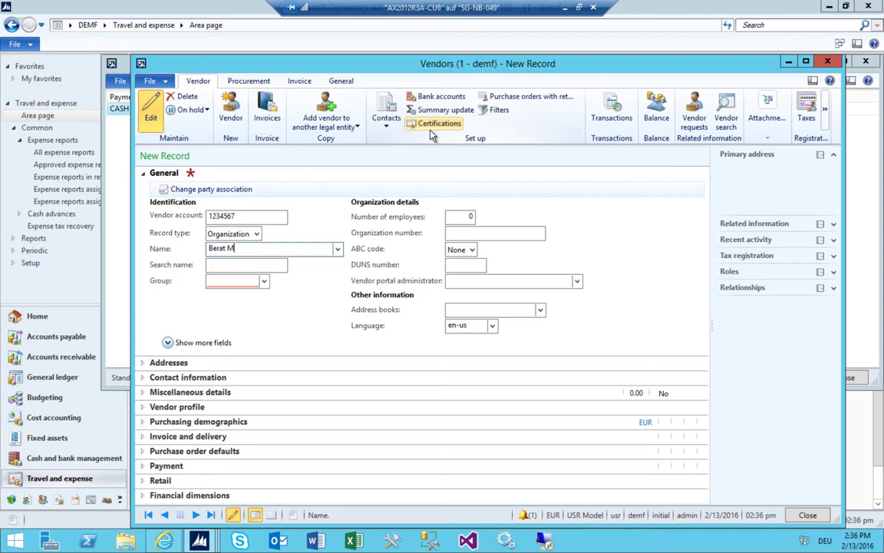
key(Tab)
key(Tab)
Step: Open the vendor groups setup from the new vendor's Group field
key(alt+Down)
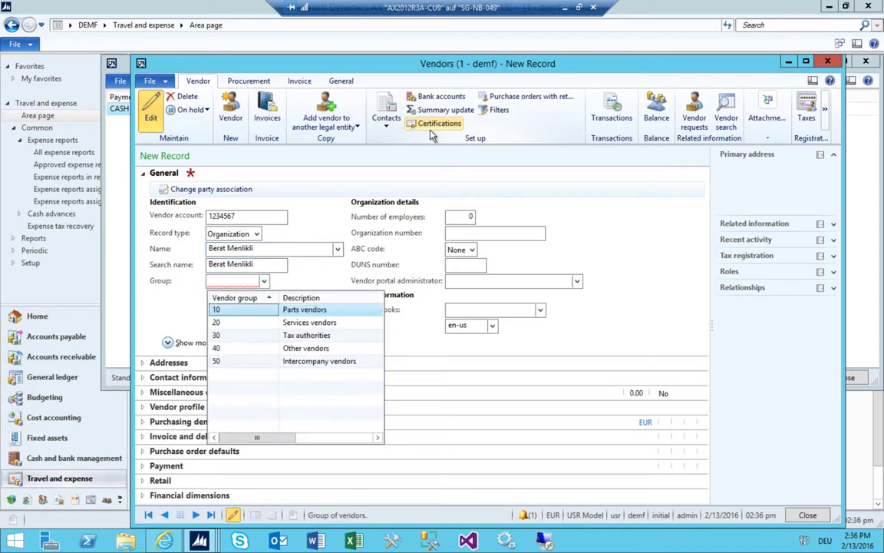
click(219, 281)
right_click(220, 281)
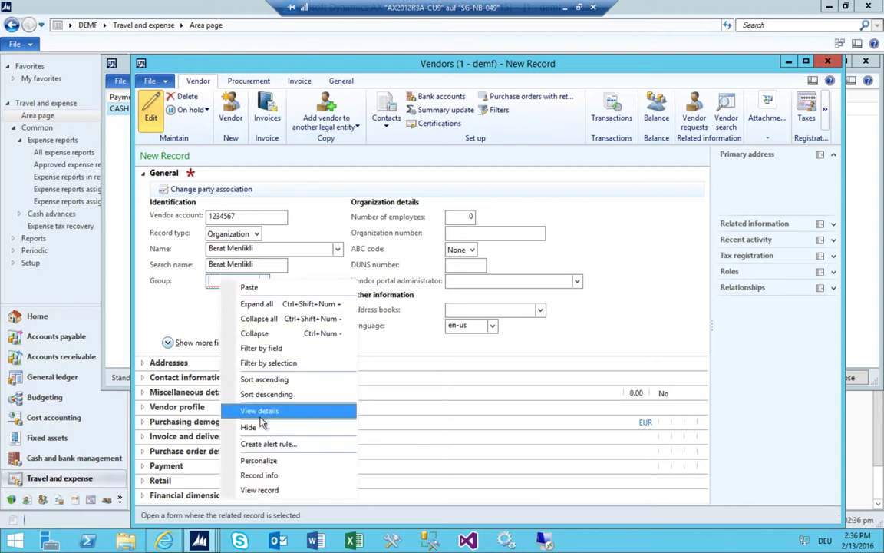
click(259, 411)
Step: Add vendor group 60 Employees with Net1 terms of payment and settle period
key(ctrl+n)
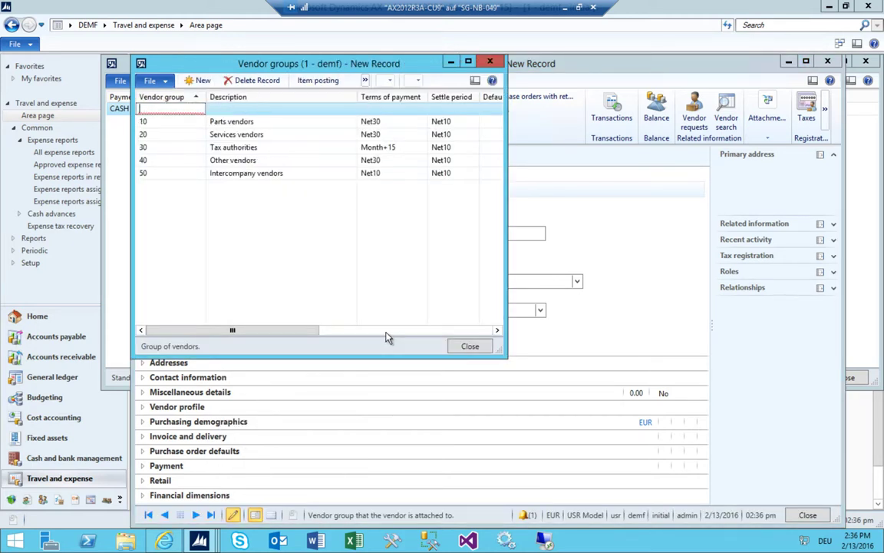
text(60)
key(Tab)
text(Em)
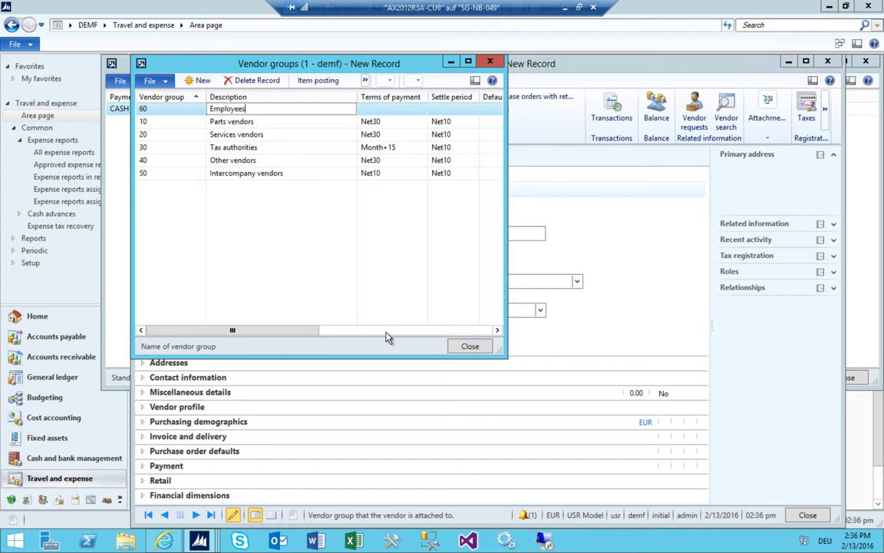
key(Tab)
key(shift+Tab)
key(Tab)
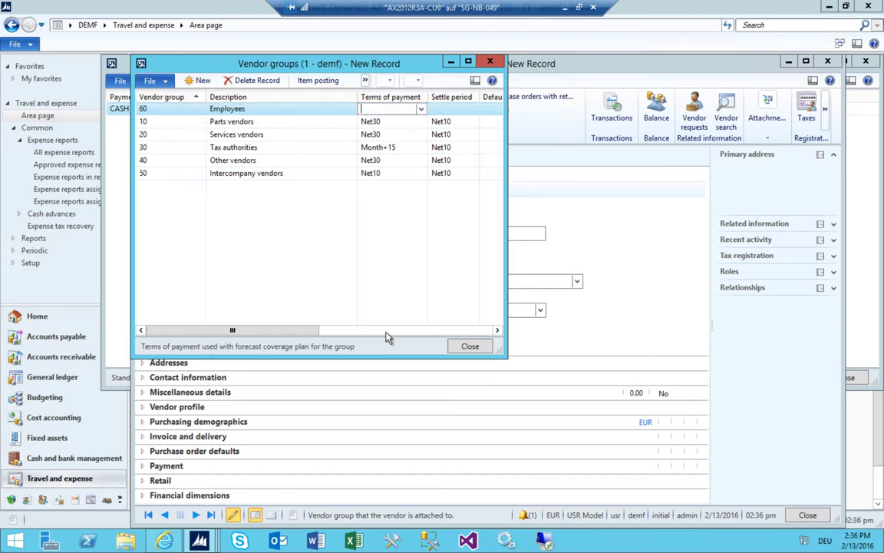
key(alt+Down)
key(Down)
key(Down)
key(Down)
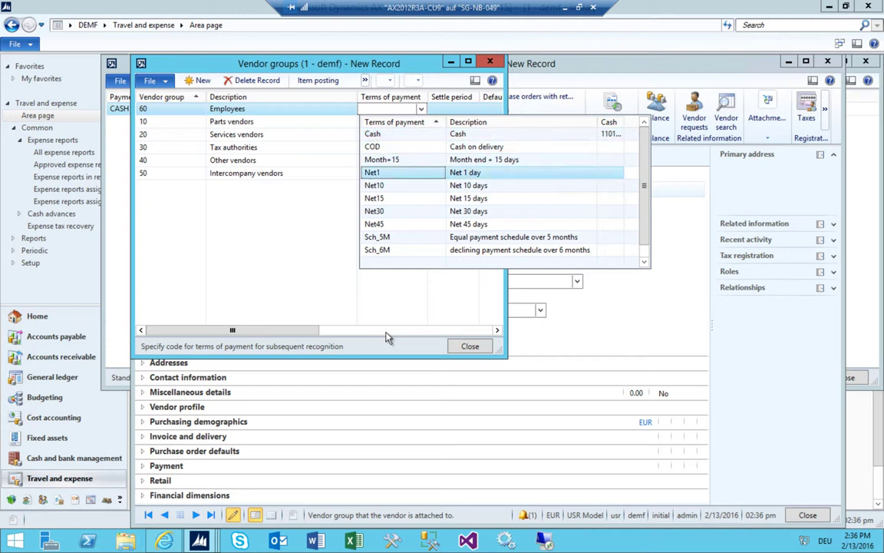
key(Tab)
key(alt+Down)
key(Down)
key(Down)
key(Down)
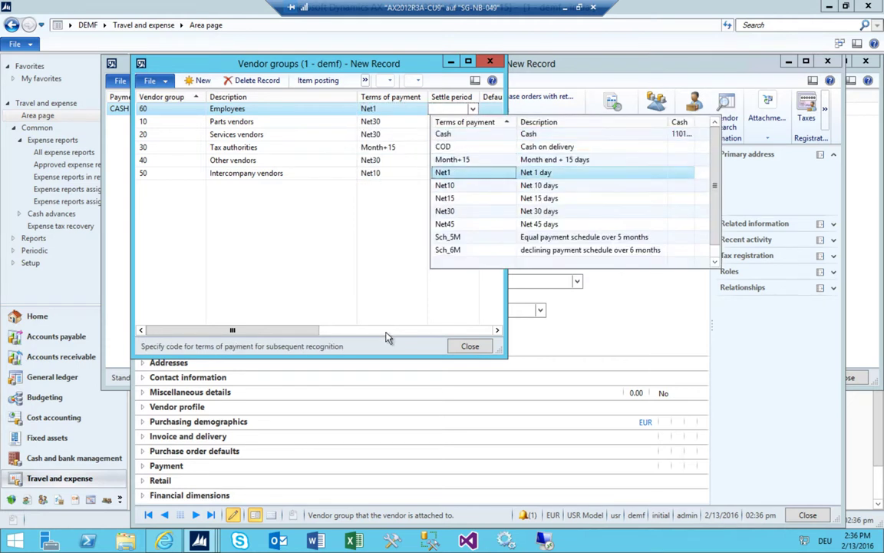
key(shift+Tab)
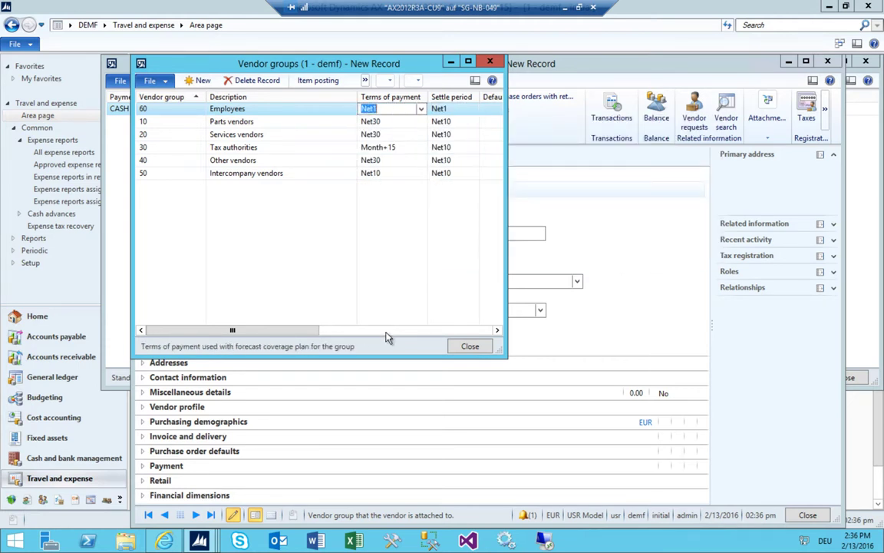
Step: Close Vendor groups and assign group 60 to vendor 1234567
key(Escape)
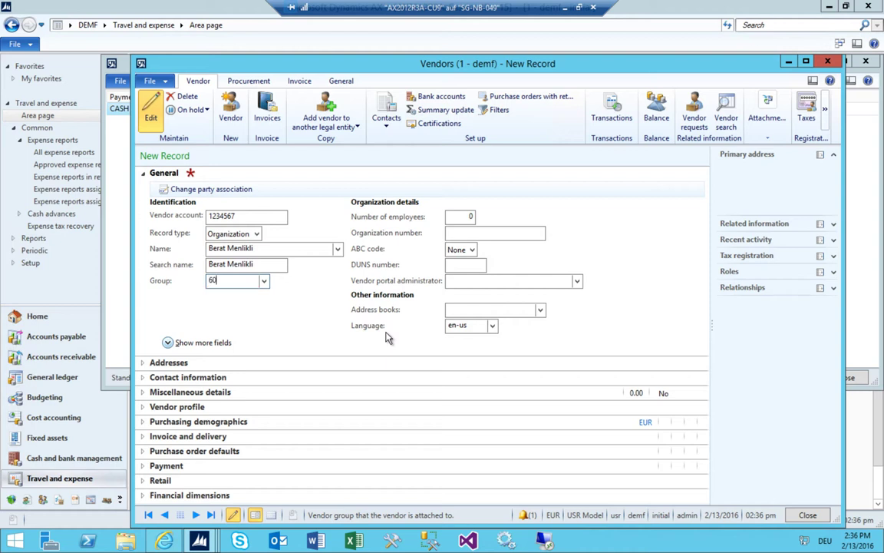
key(Tab)
key(shift+Tab)
key(Tab)
key(Tab)
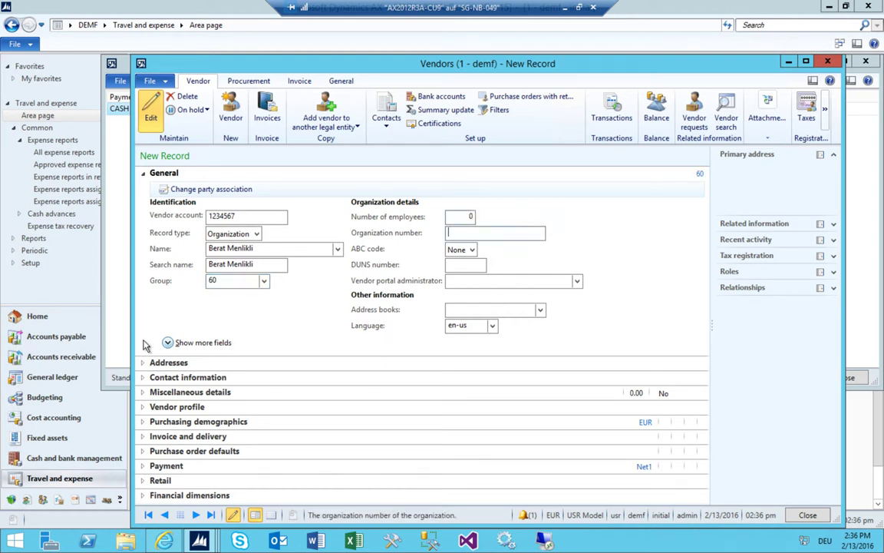
Step: Review the vendor's address and Net1 payment details, then save and close Vendors
click(146, 362)
click(142, 340)
click(167, 466)
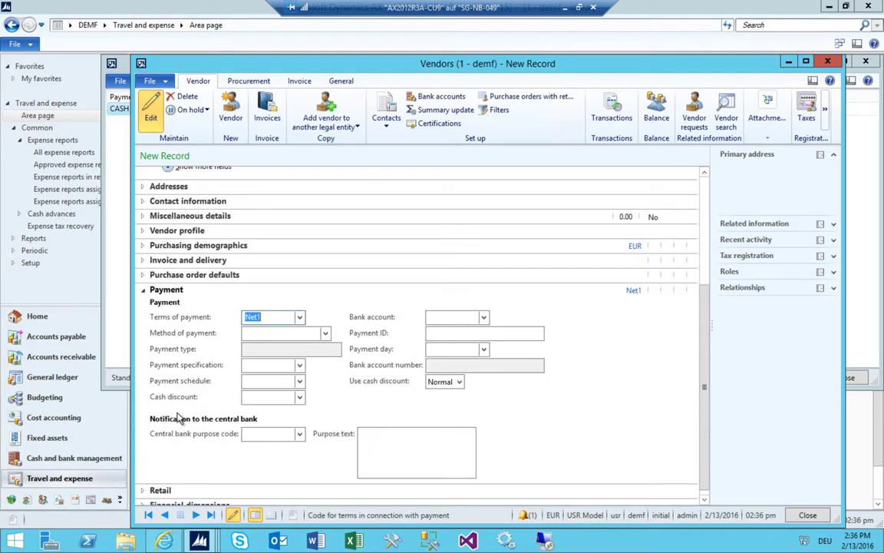
click(143, 290)
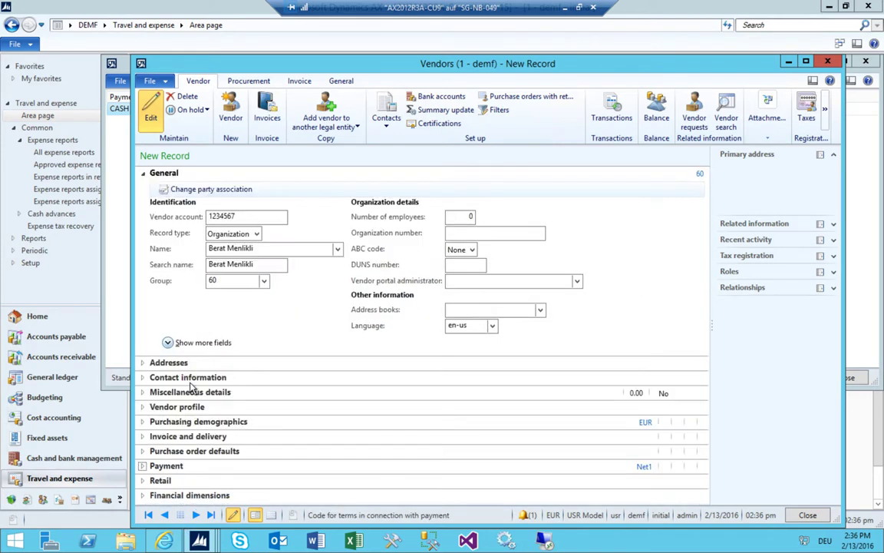
click(227, 248)
key(ctrl+s)
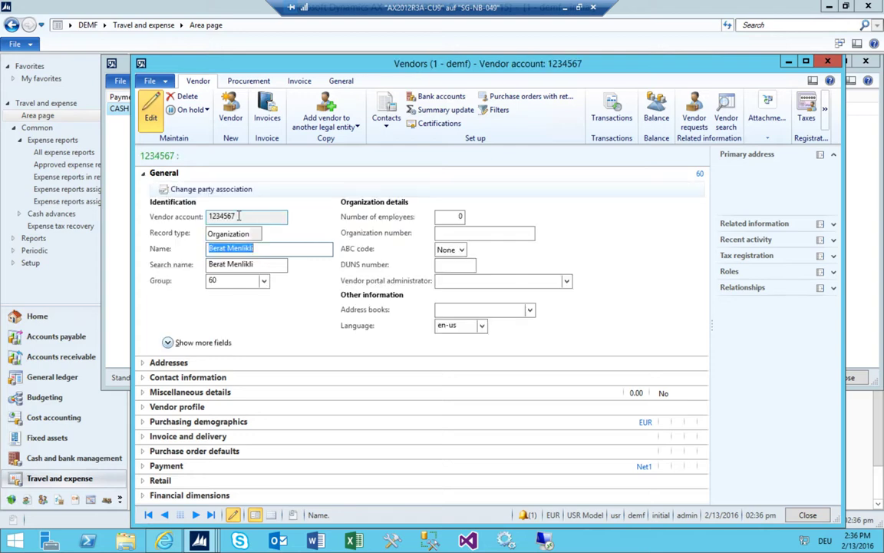
key(Escape)
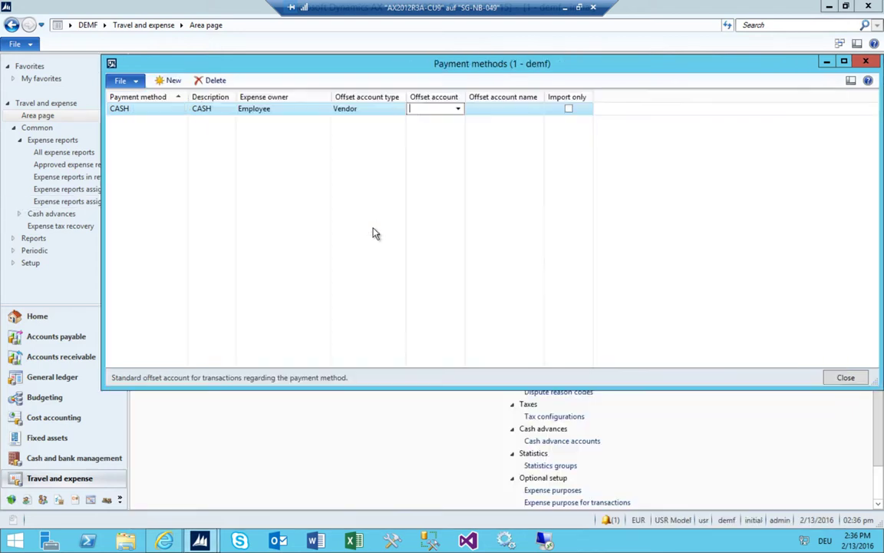
Step: Commit 1234567 as CASH's offset account and add payment method CC, Credit Card
key(Tab)
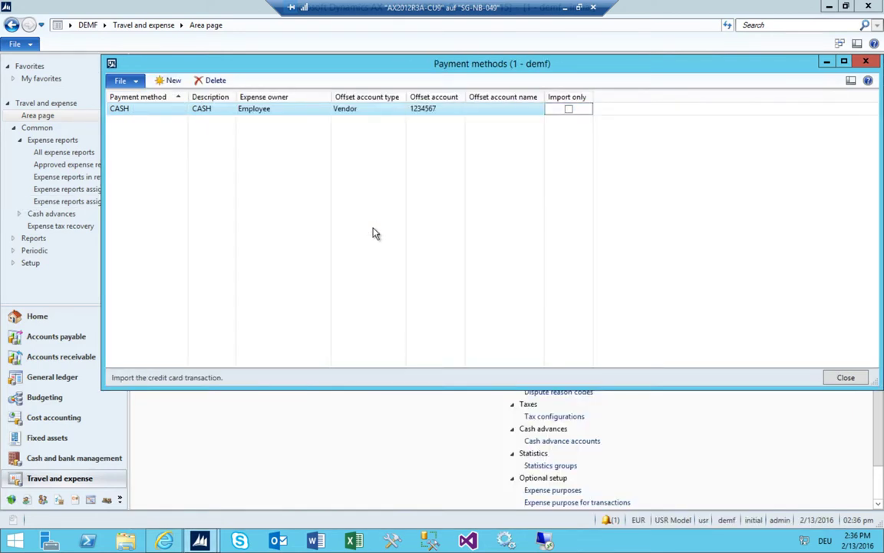
click(265, 110)
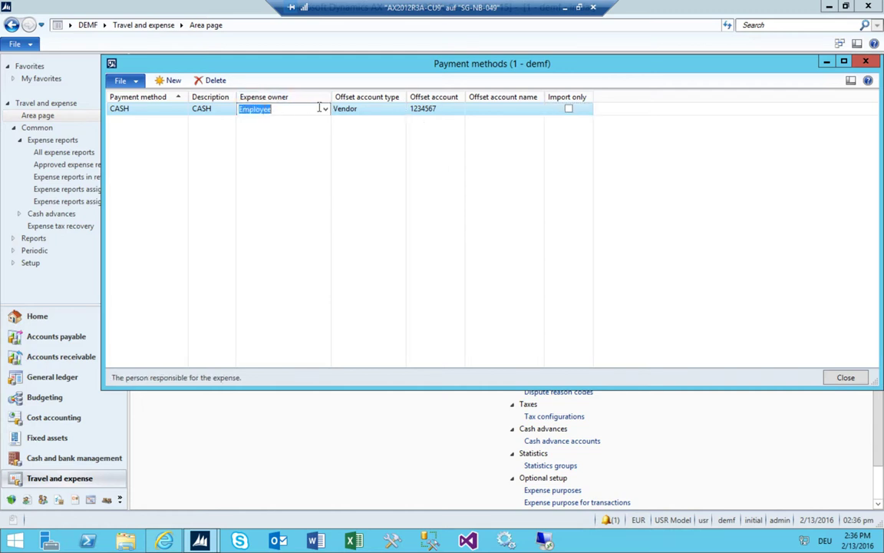
key(ctrl+n)
text(CC)
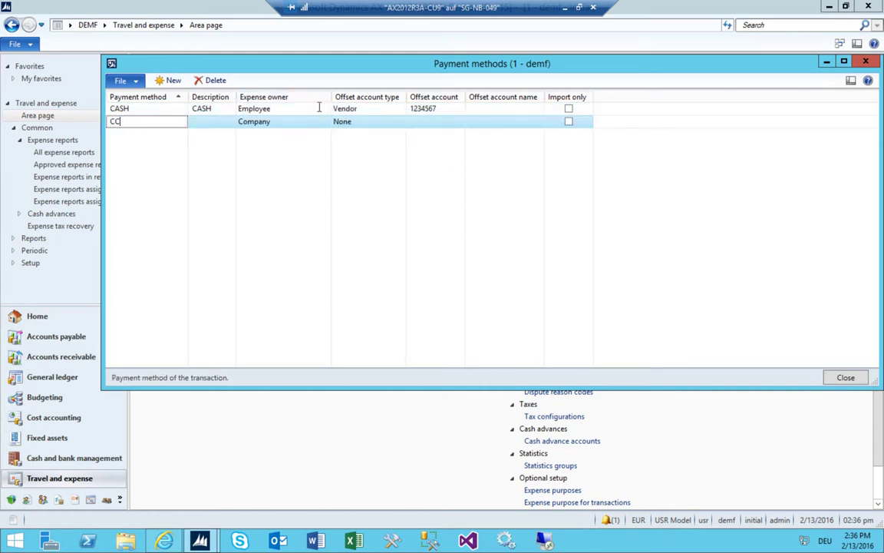
key(Tab)
text(Cred)
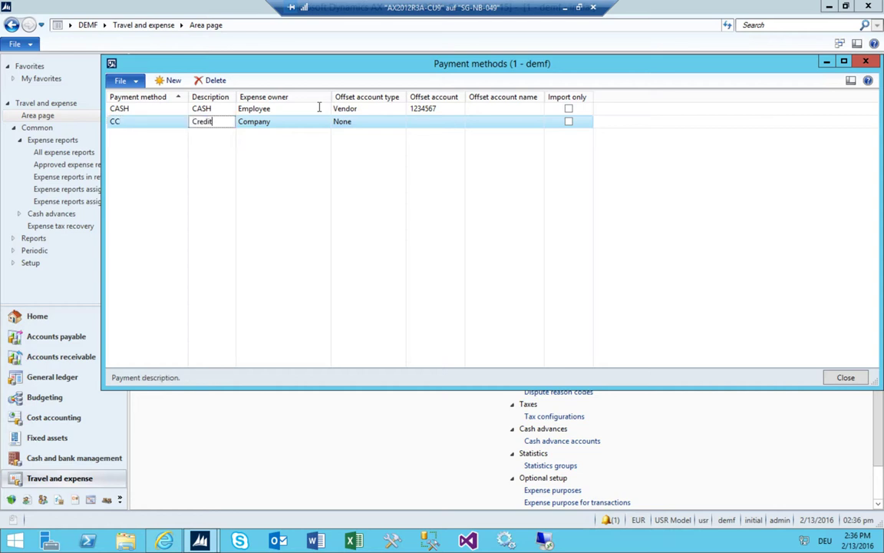
key(Tab)
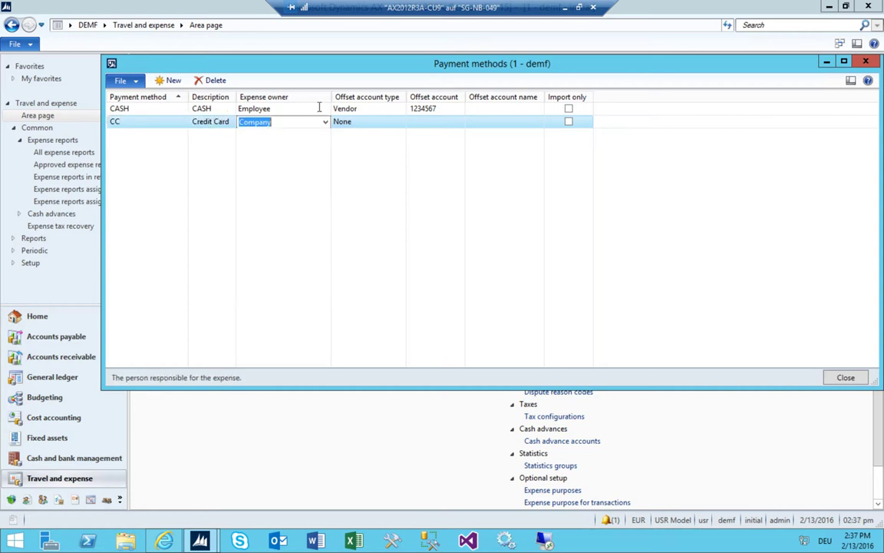
Step: Keep CC's expense owner as Company and set its offset account type to Bank
click(292, 119)
key(Up)
key(Down)
key(Tab)
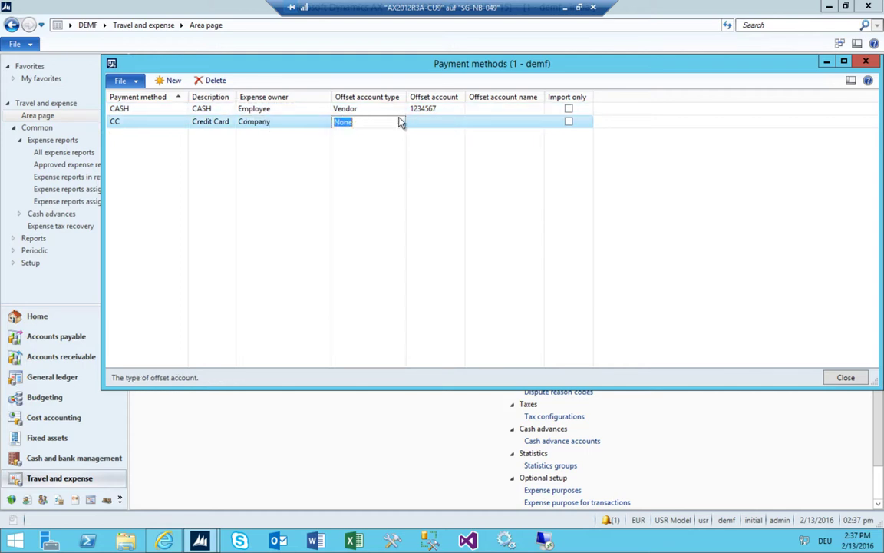
click(400, 123)
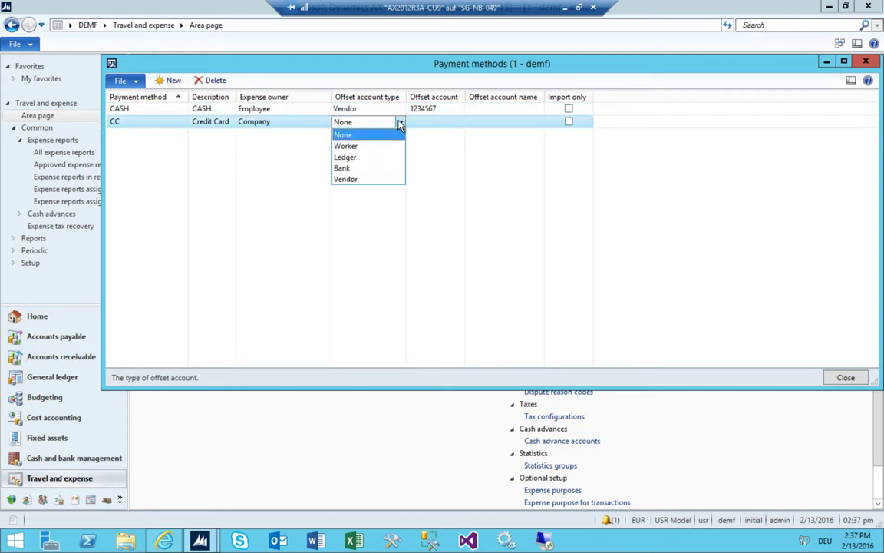
click(356, 169)
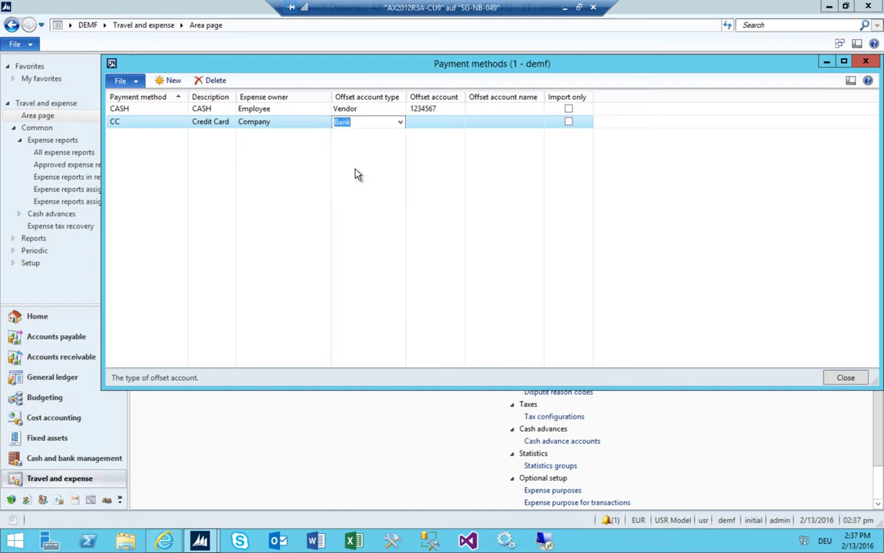
Step: Set CC's offset account to bank DEMF OPER, check CASH, and close Payment methods
key(Tab)
key(alt+Down)
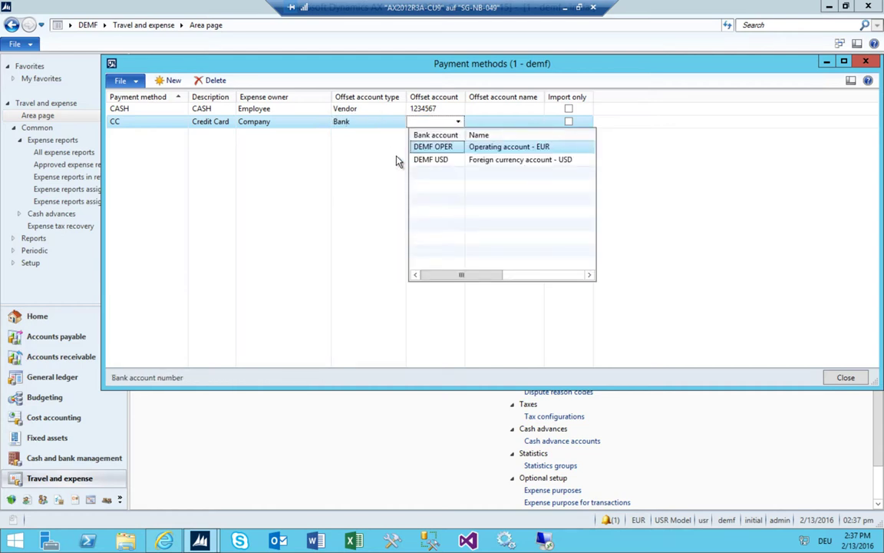
key(Return)
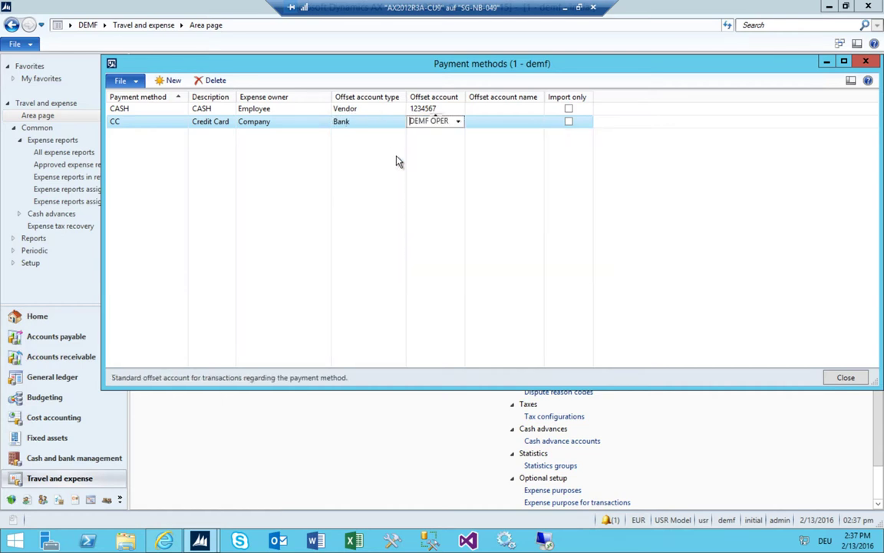
key(shift+Tab)
key(Tab)
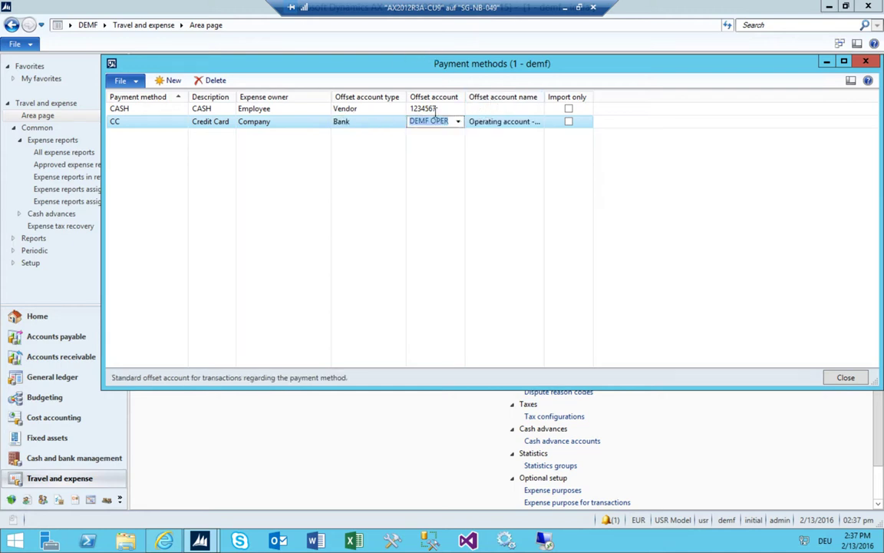
click(442, 109)
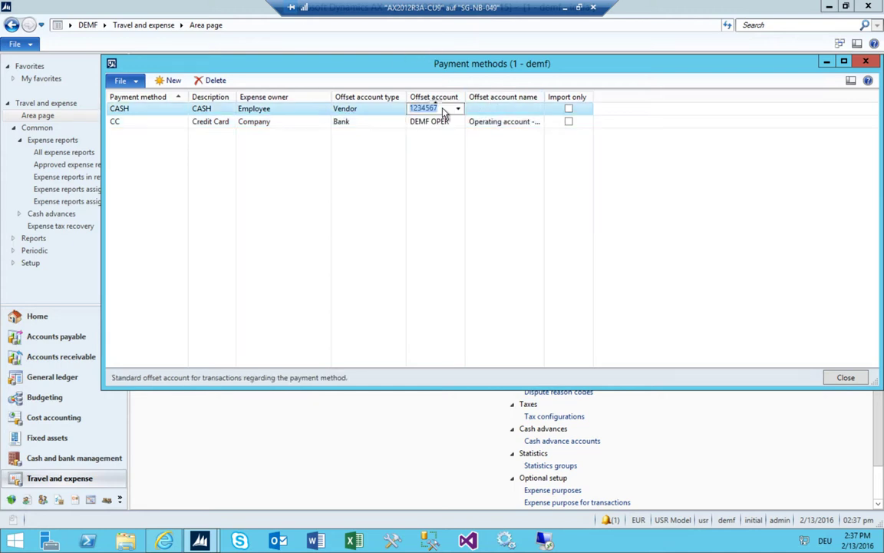
click(353, 123)
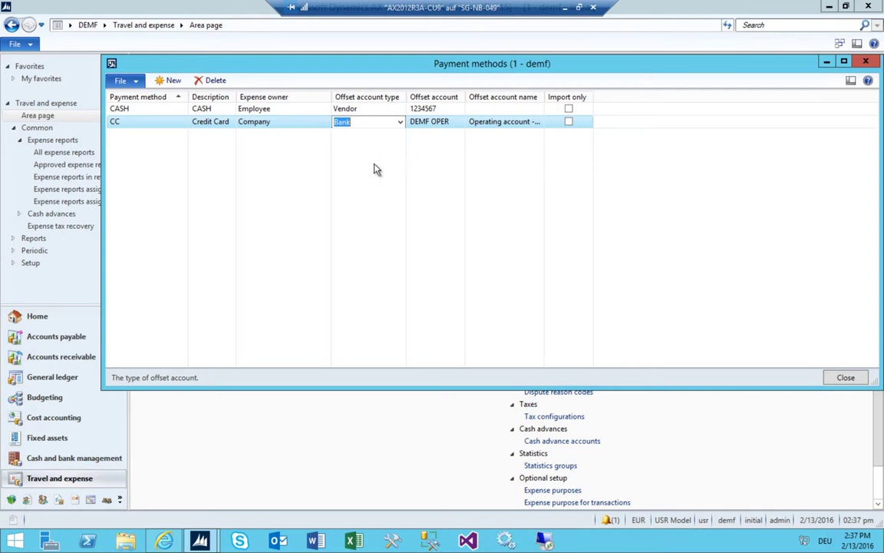
key(Escape)
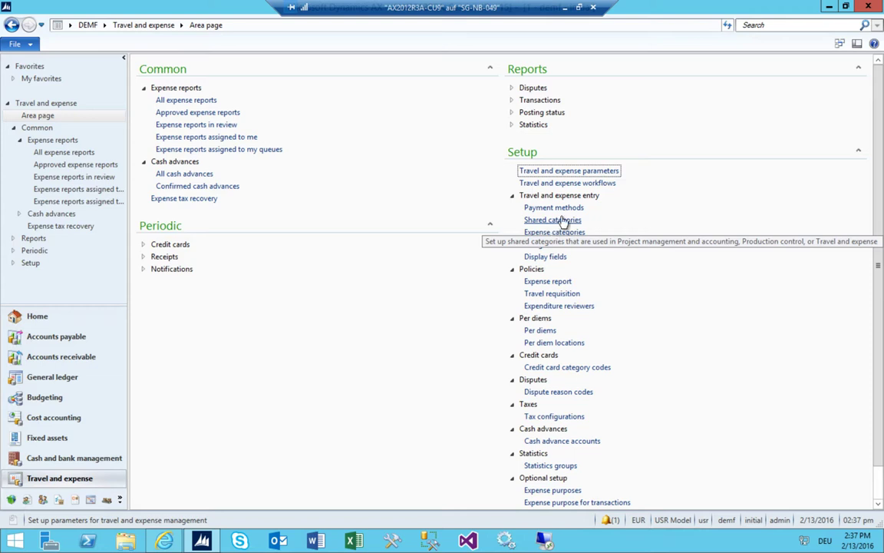
Step: Open Shared categories, try a new category with ID Meal, and dismiss the save error
click(553, 220)
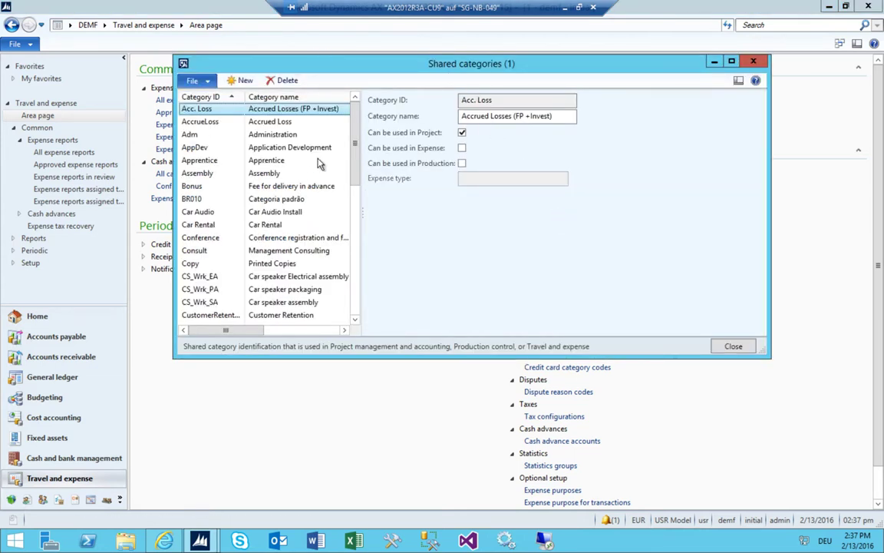
drag(355, 142, 357, 101)
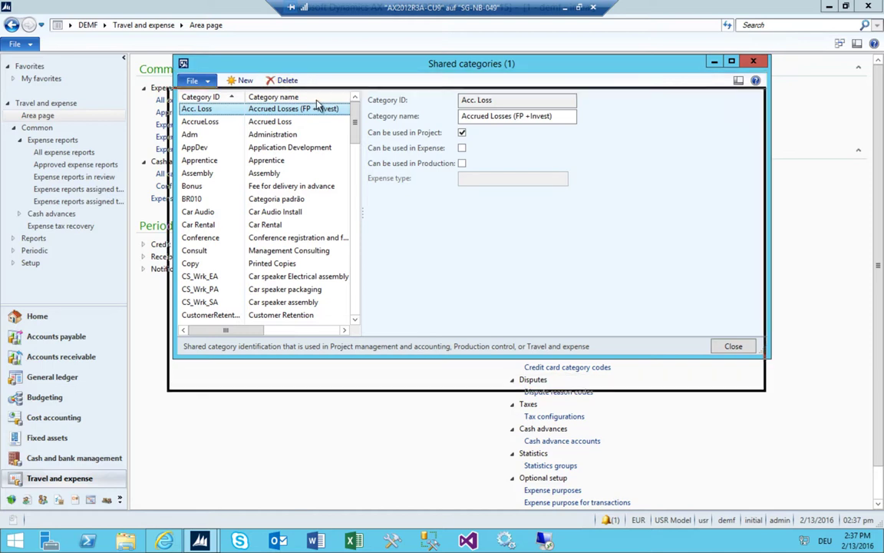
drag(246, 65, 252, 100)
click(245, 116)
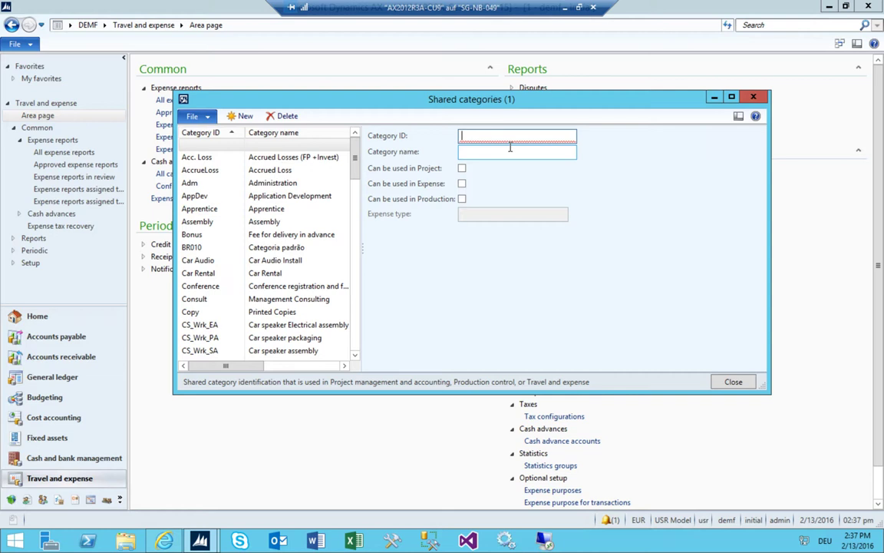
text(Meal)
key(Tab)
text(Meal)
key(Tab)
key(Tab)
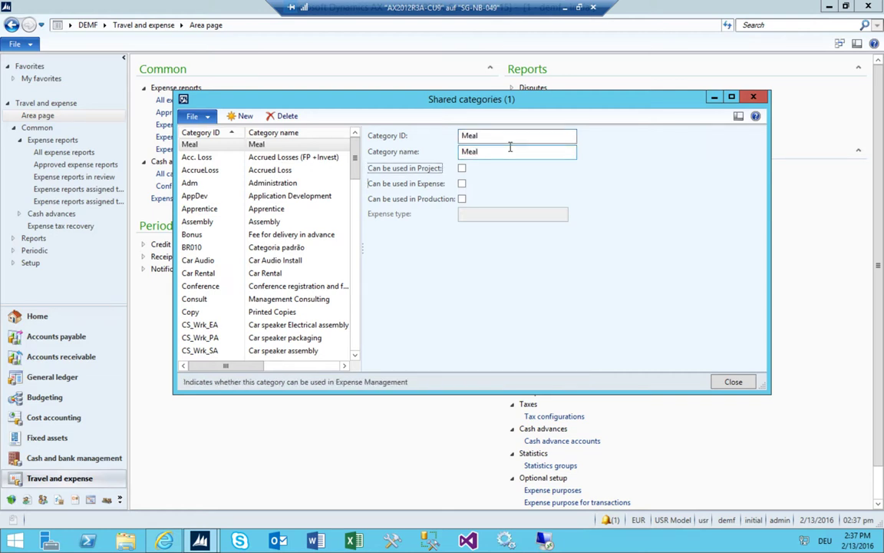
key(ctrl+s)
click(192, 116)
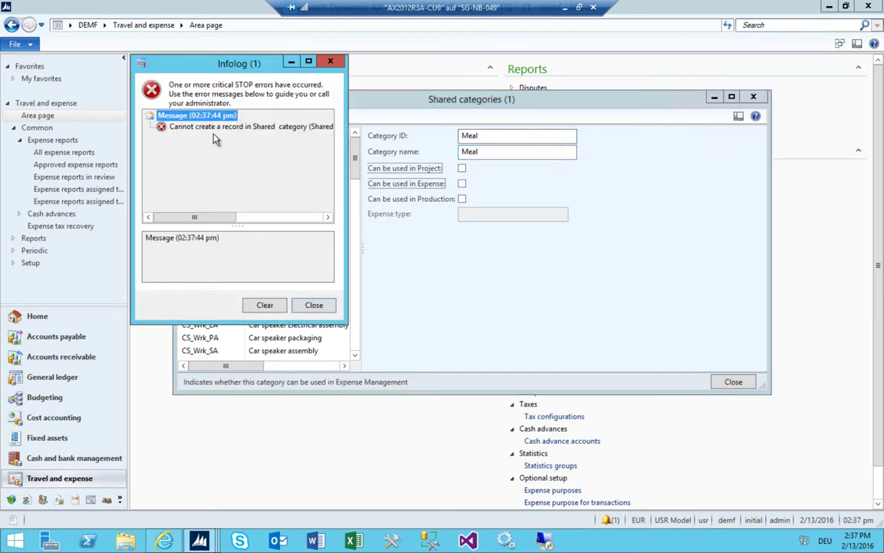
click(215, 128)
key(Escape)
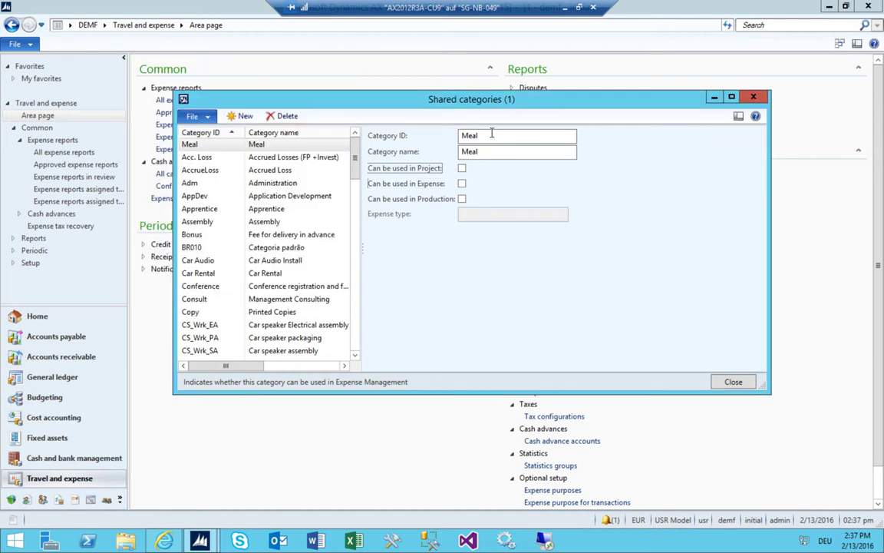
Step: Change the category ID to My_Meal, allow it in Expense, and set expense type Meals
click(491, 135)
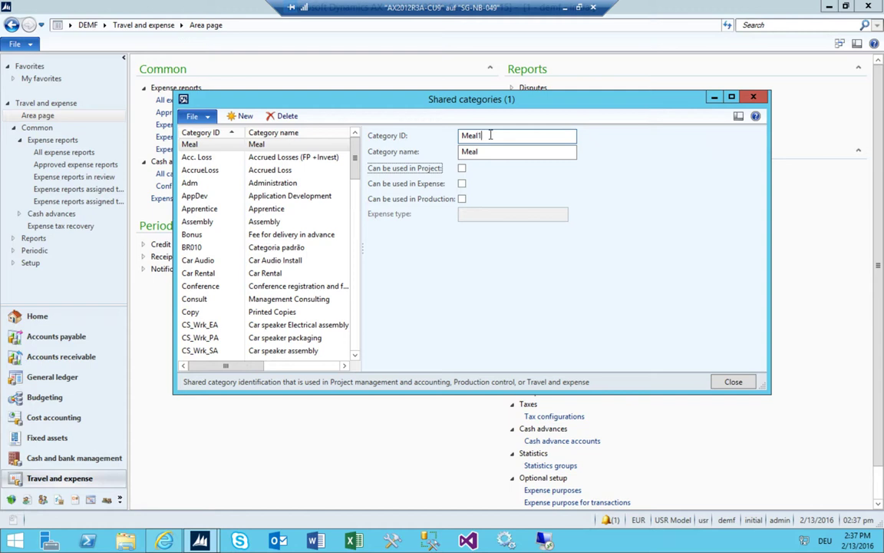
key(Tab)
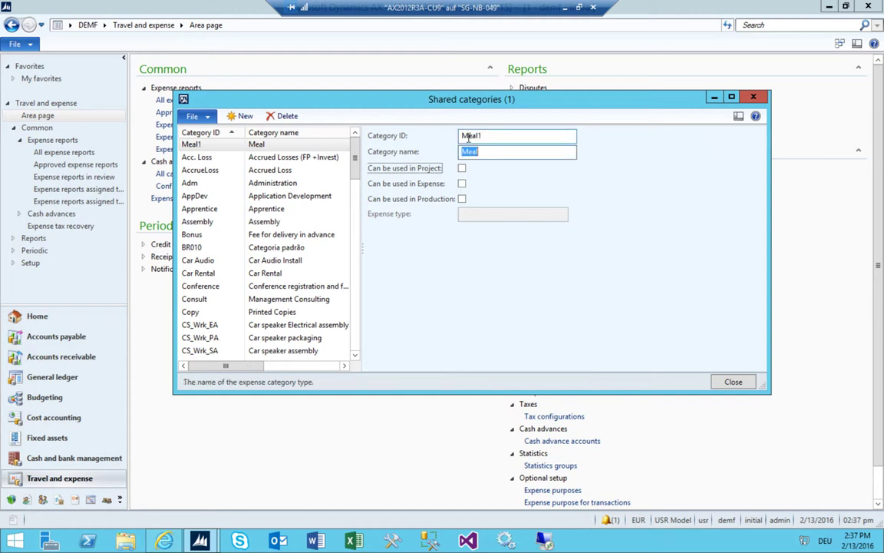
key(shift+Tab)
text(My)
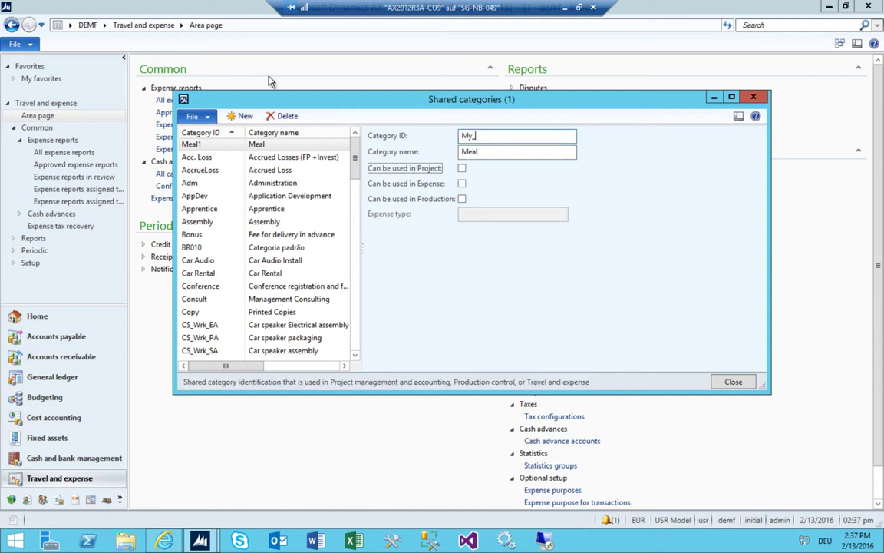
text(_Meal)
key(Tab)
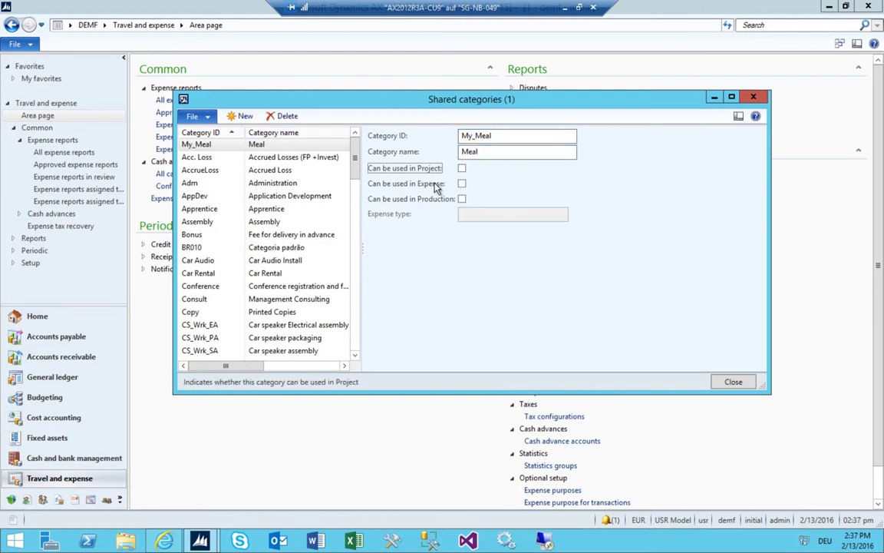
click(462, 184)
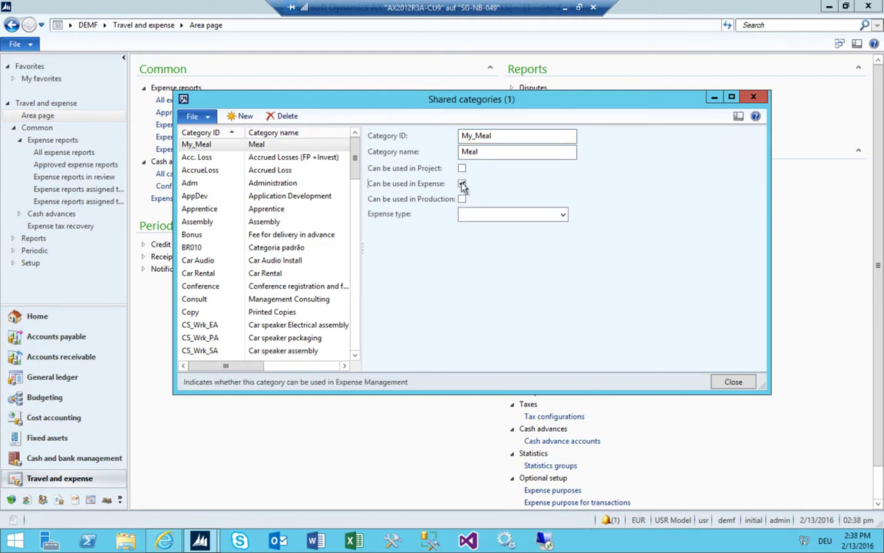
click(562, 215)
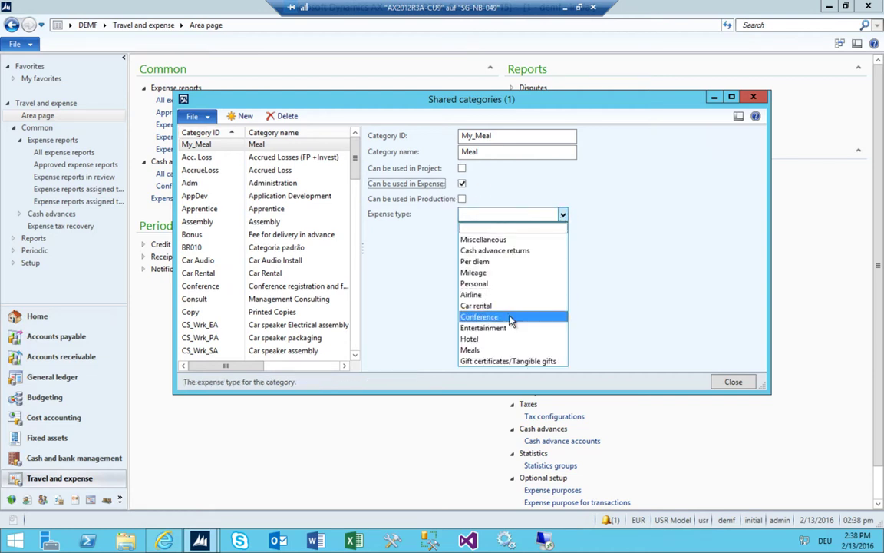
click(482, 351)
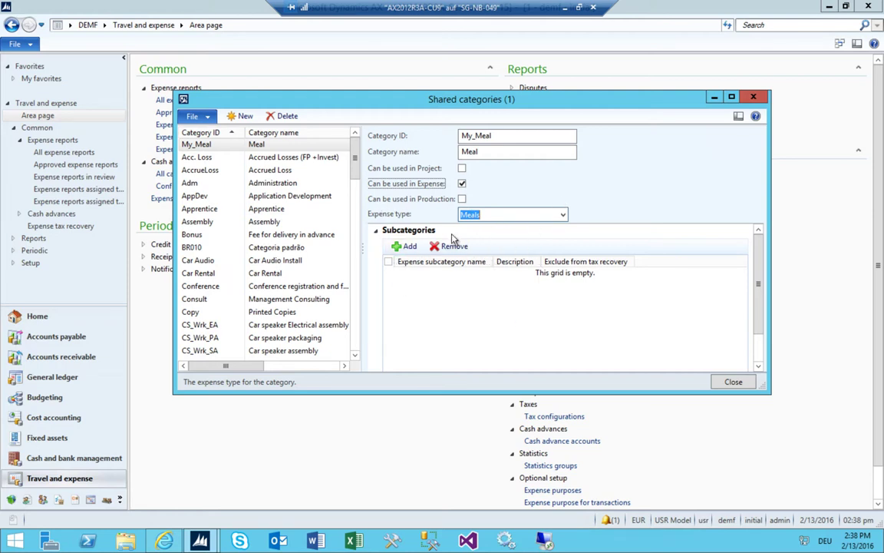
click(241, 116)
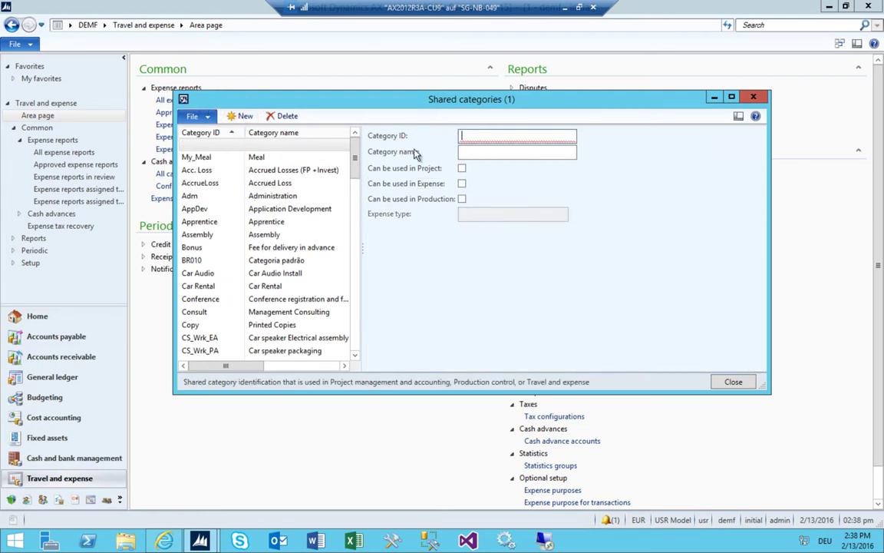
Step: Add shared category My_Hotel named Hotel, usable in Expense with expense type Hotel
text(My_)
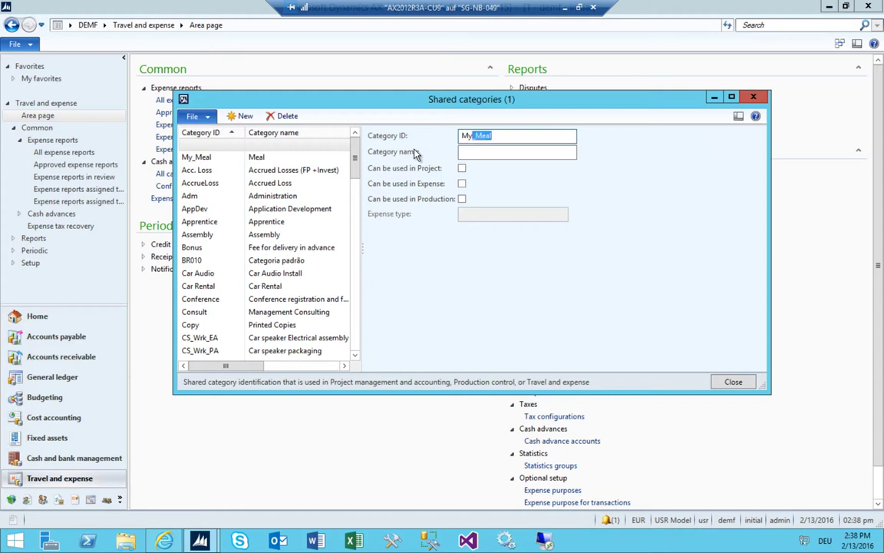
text(Hotel)
key(Tab)
text(Hotel)
key(Tab)
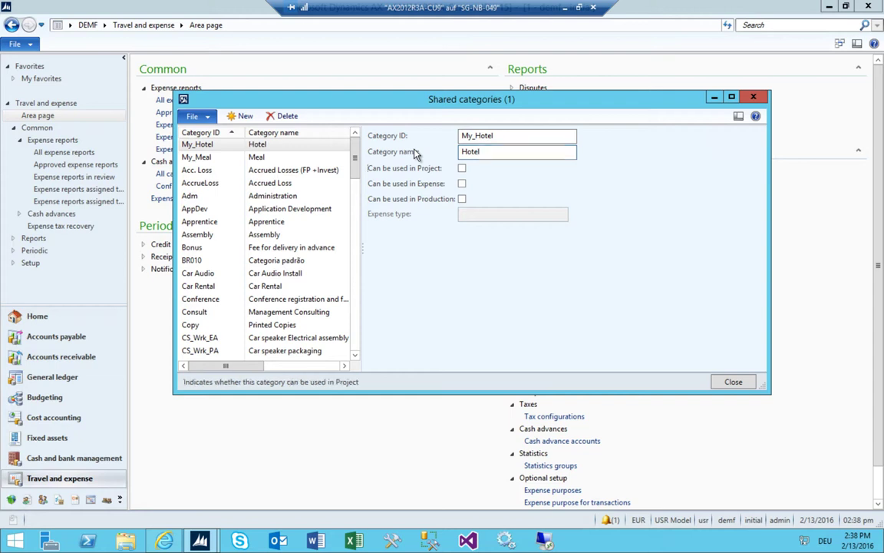
key(Tab)
key(space)
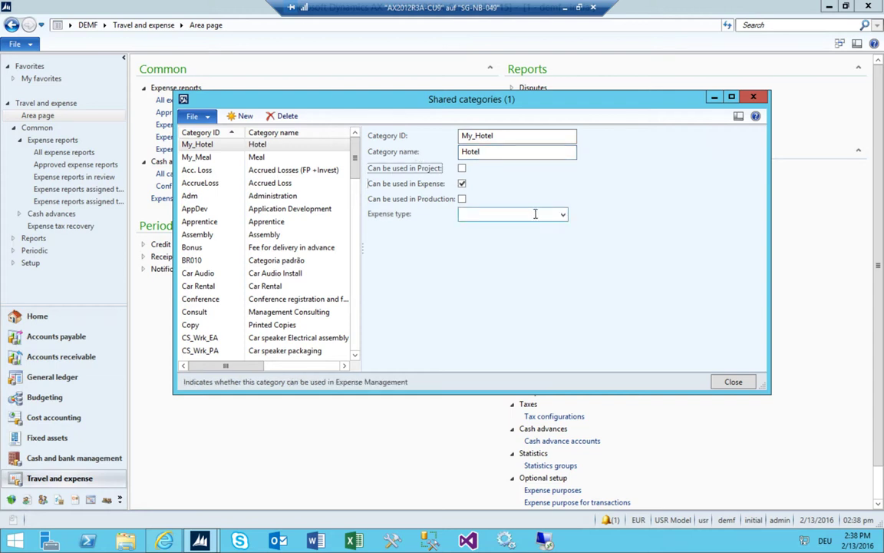
click(563, 215)
click(422, 308)
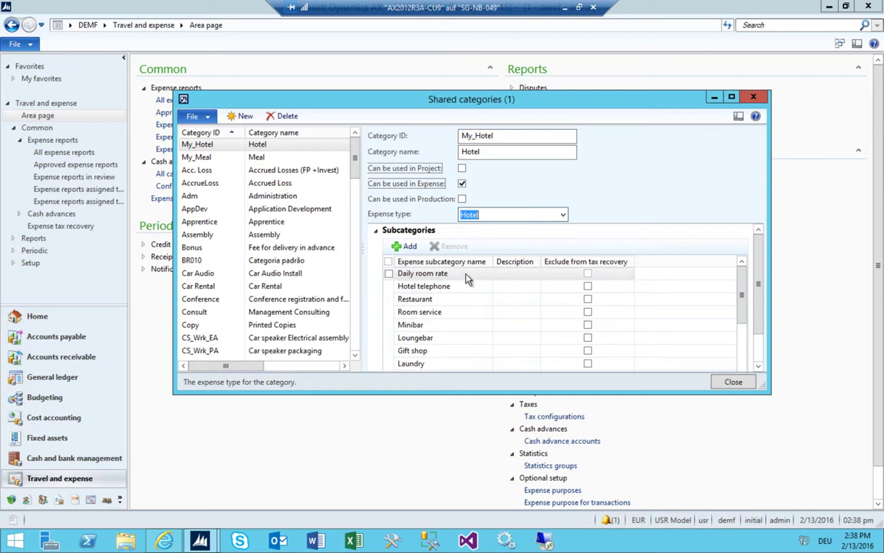
Step: Review the Hotel subcategories, resize and reposition the window, then close Shared categories
click(422, 269)
scroll(421, 266, down, 3)
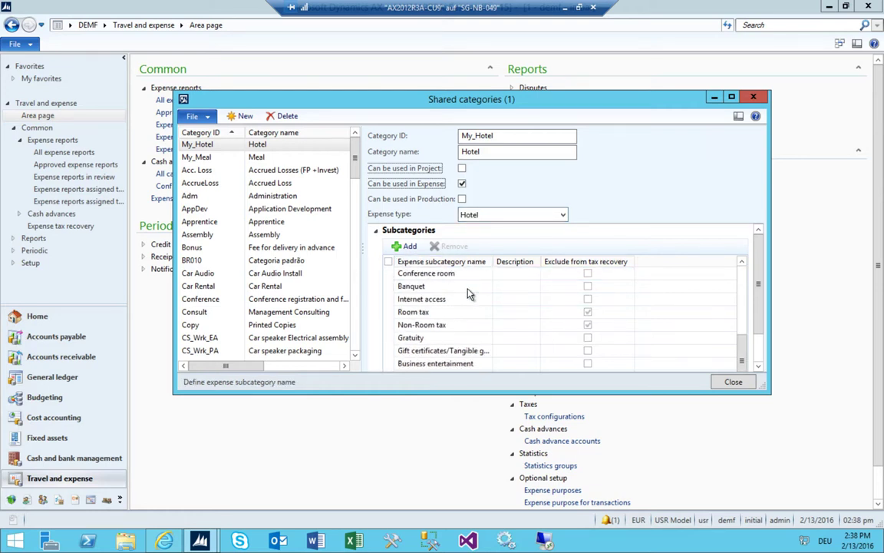
scroll(466, 301, up, 3)
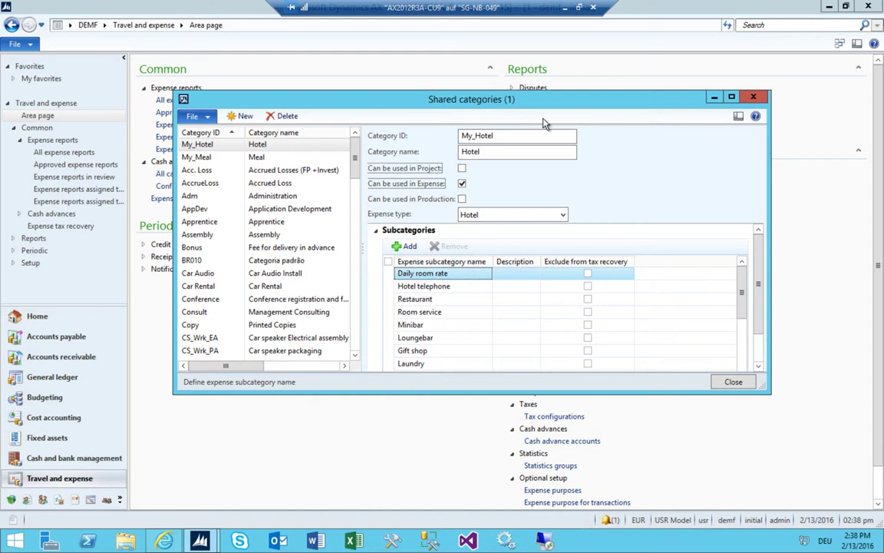
drag(468, 91, 470, 81)
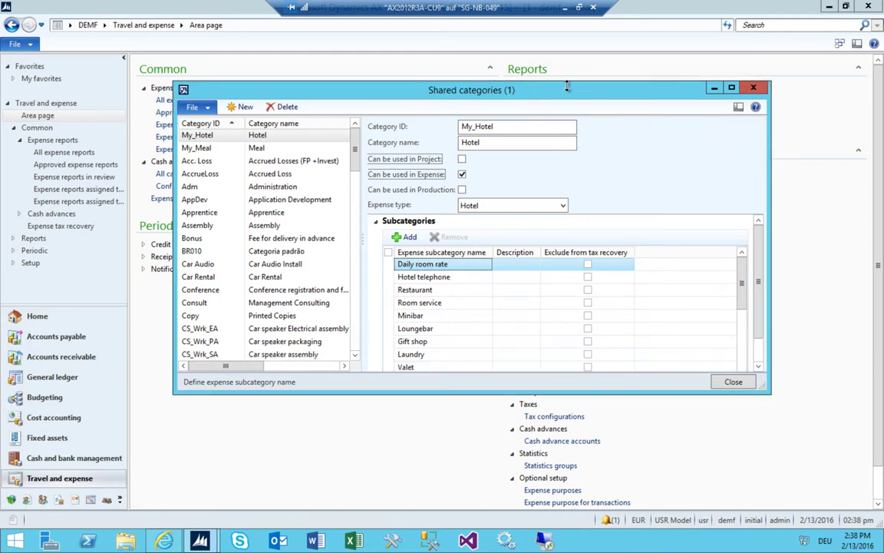
drag(550, 91, 520, 74)
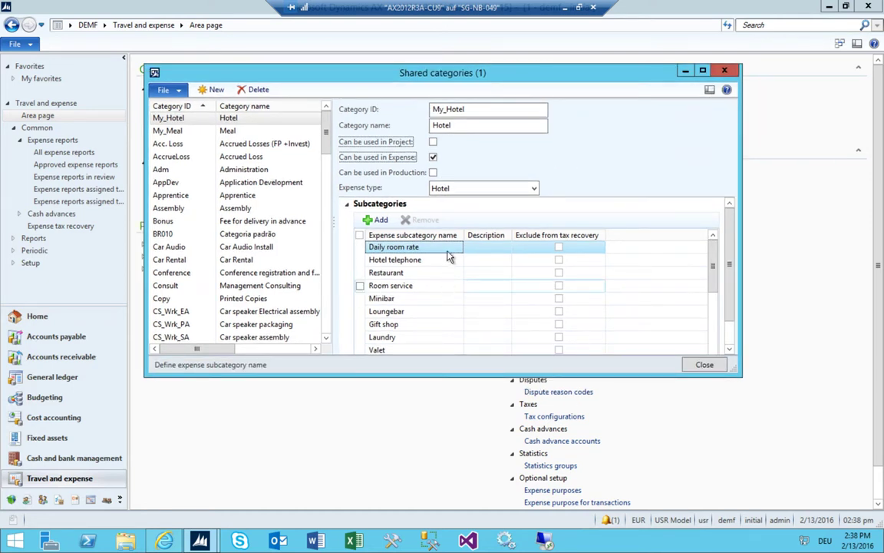
key(Escape)
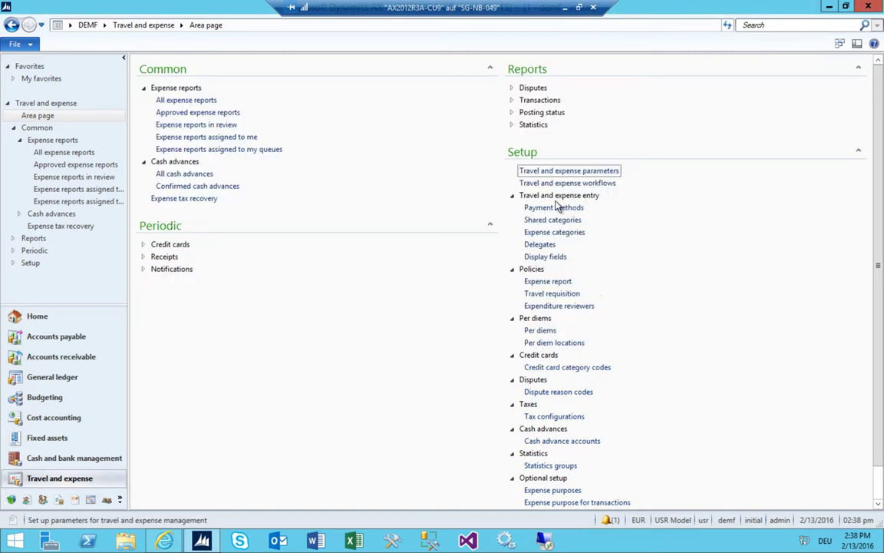
Step: Open Expense categories and pick My_Hotel (Hotel) as the category ID
click(564, 233)
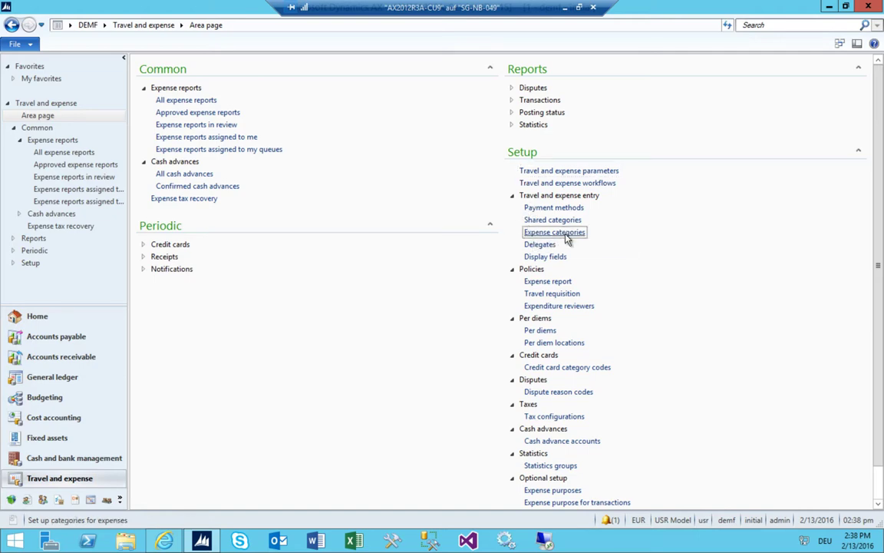
drag(456, 66, 470, 106)
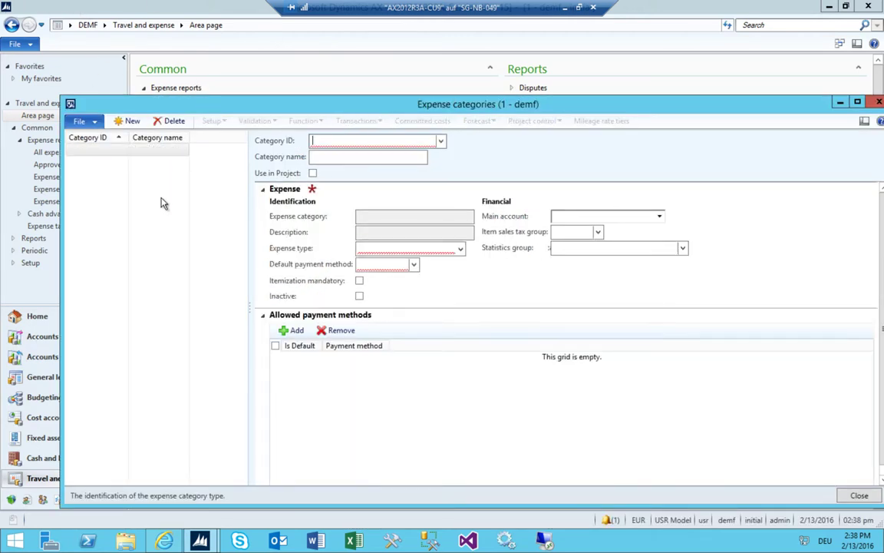
key(alt+Down)
scroll(327, 215, down, 1)
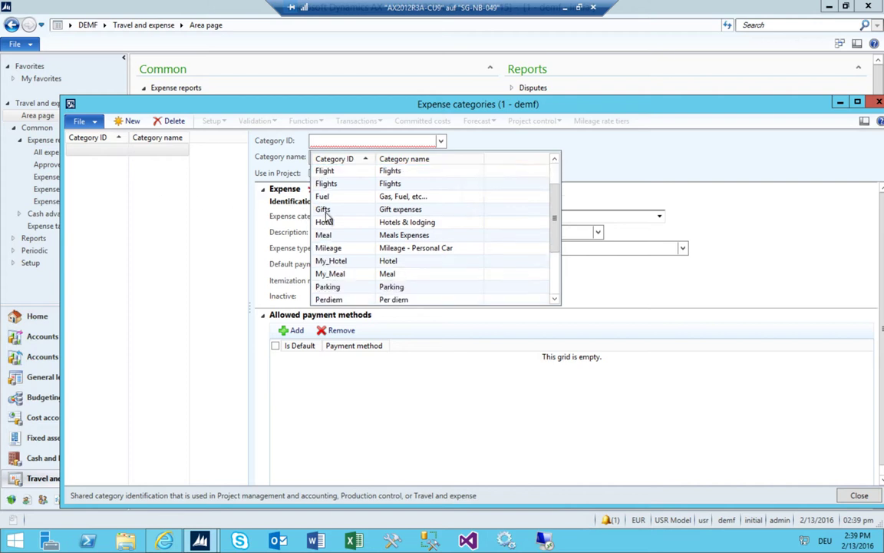
click(338, 261)
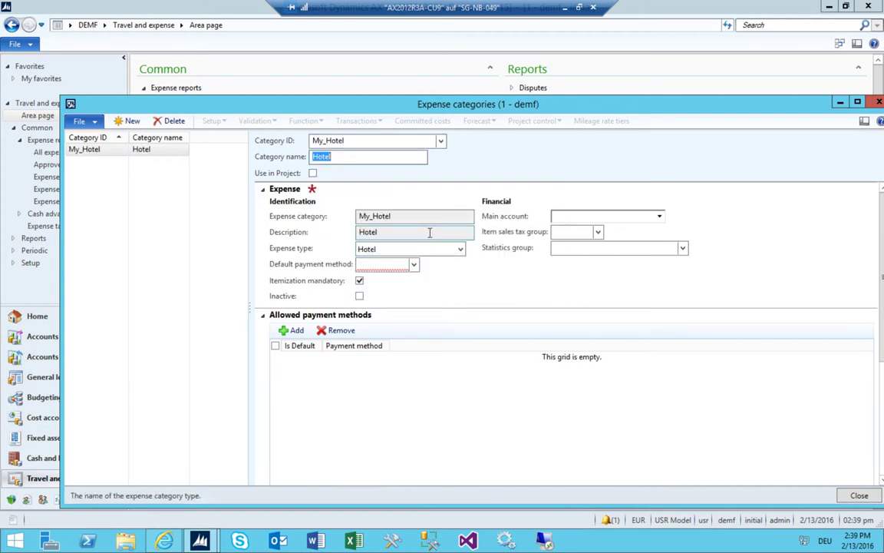
key(End)
Step: Make CC the default payment method and FULL the item sales tax group
click(414, 264)
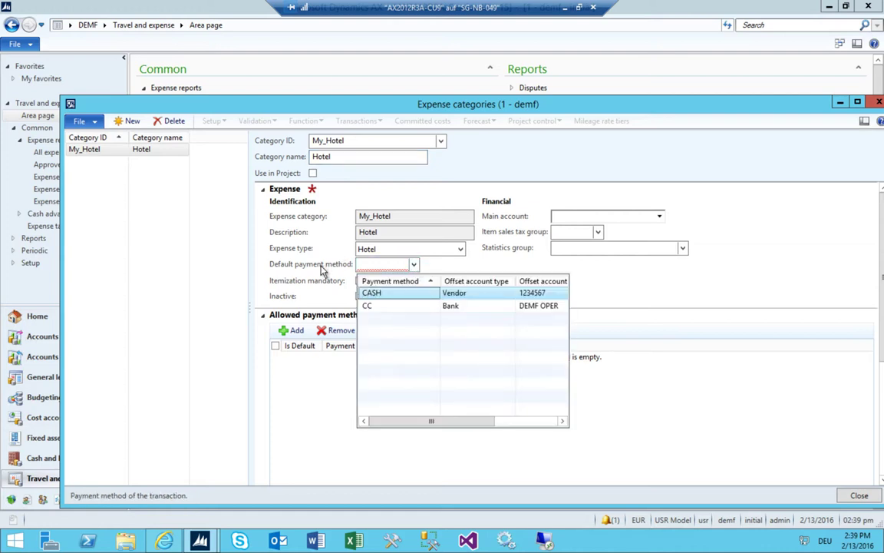
click(387, 305)
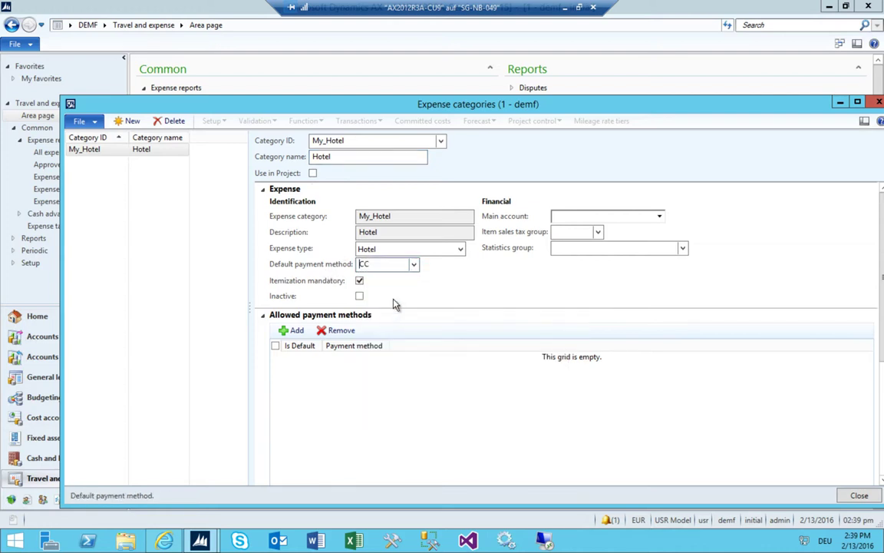
key(Tab)
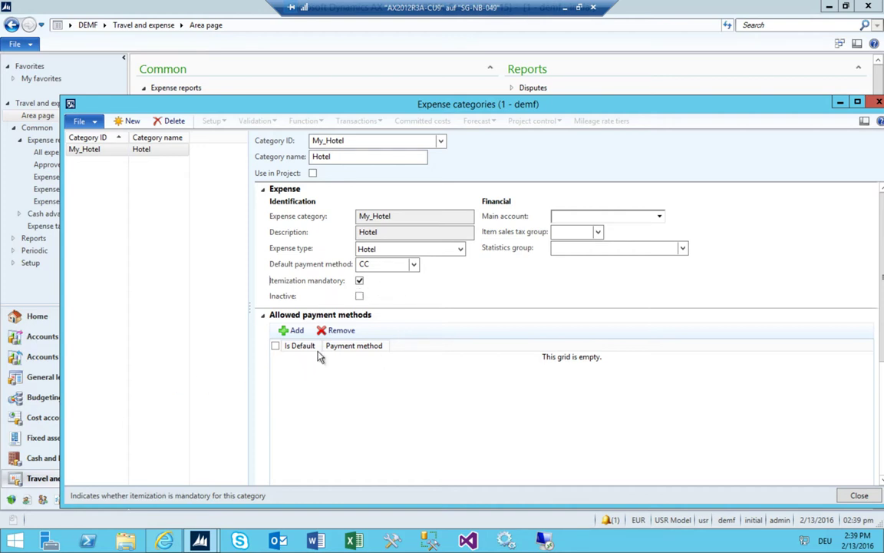
click(599, 233)
click(576, 263)
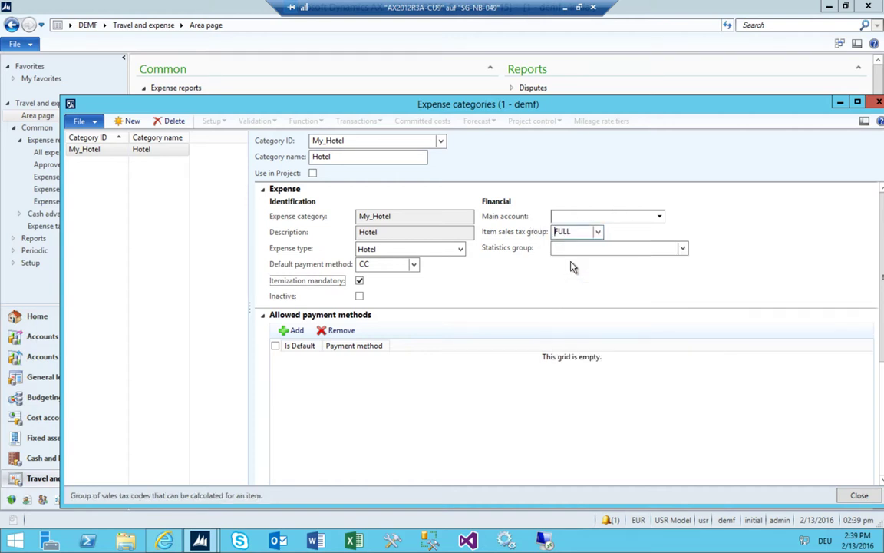
key(shift+Tab)
click(598, 232)
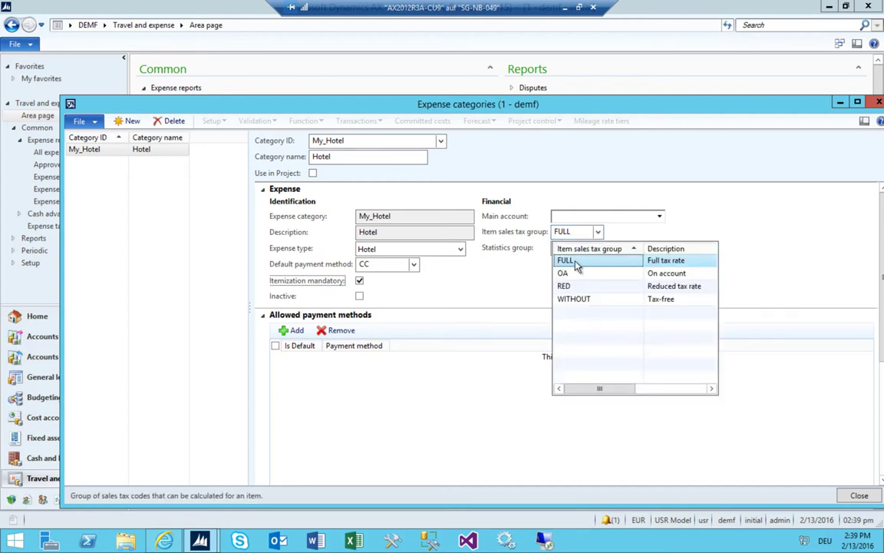
click(577, 263)
click(584, 231)
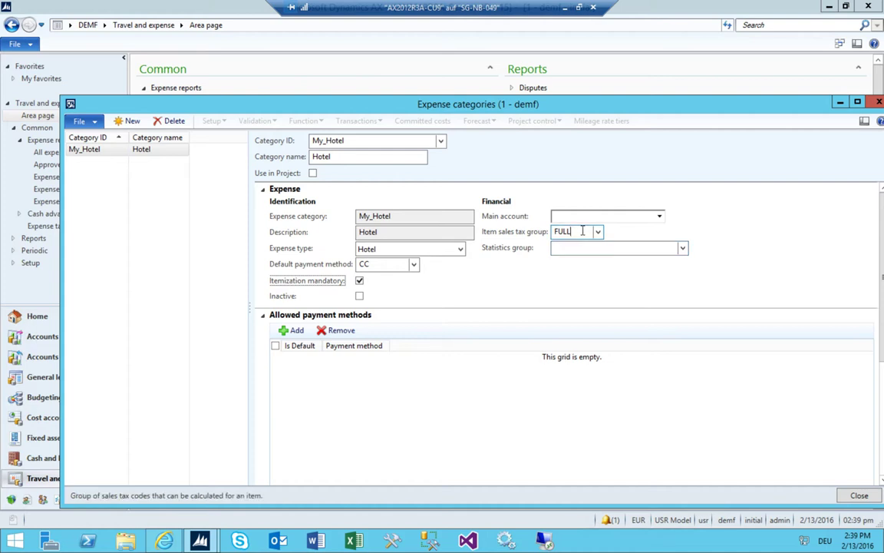
double_click(563, 231)
Step: Set the main account to 601506 Hotel Expenses using the *hot lookup
click(664, 219)
click(658, 217)
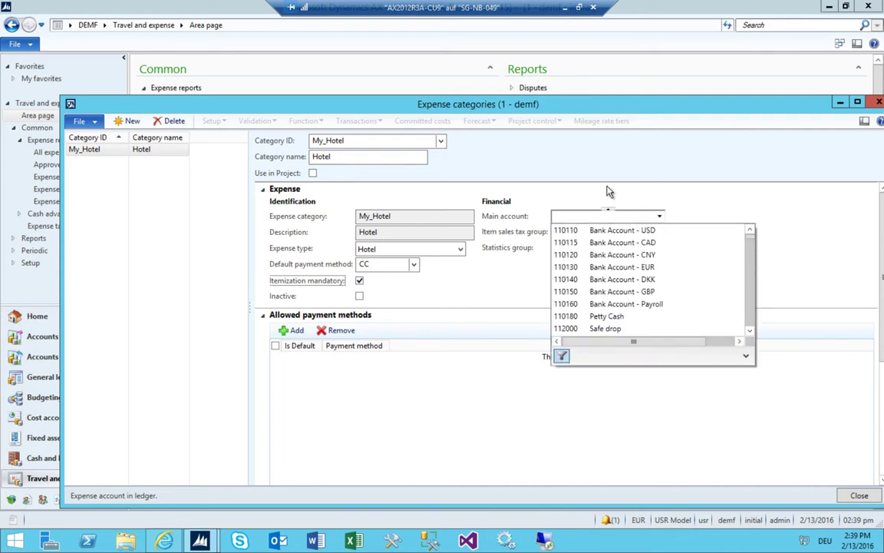
text(*hot)
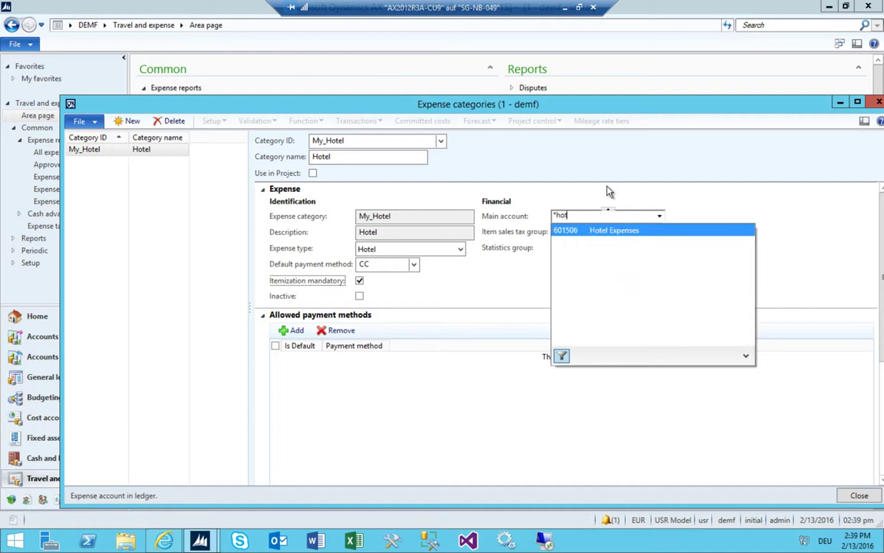
key(Tab)
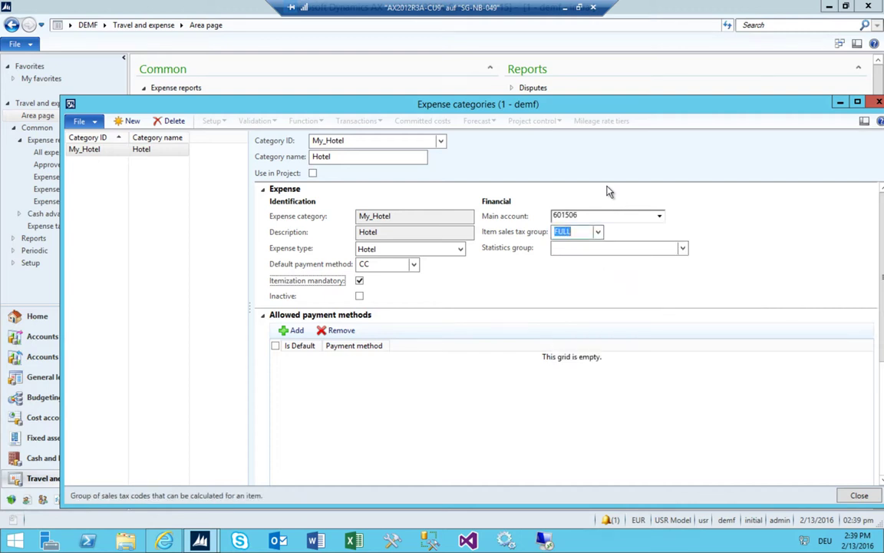
key(Tab)
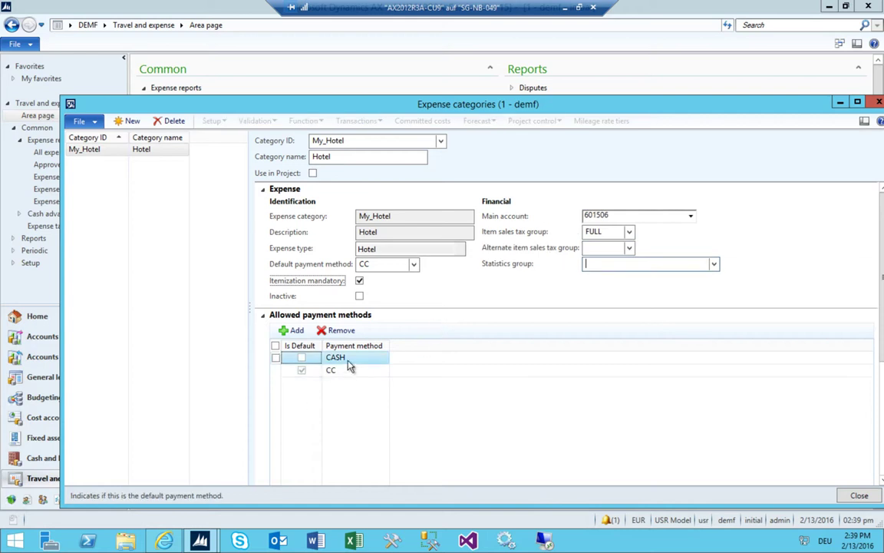
Step: Check the allowed payment methods CASH and CC, then reselect the My_Hotel record
scroll(464, 278, down, 3)
scroll(316, 370, up, 3)
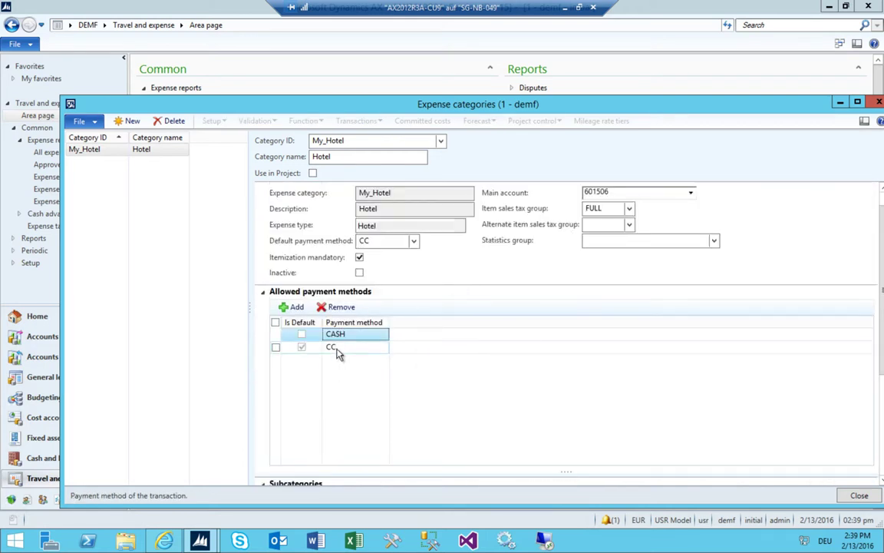
click(340, 342)
key(Up)
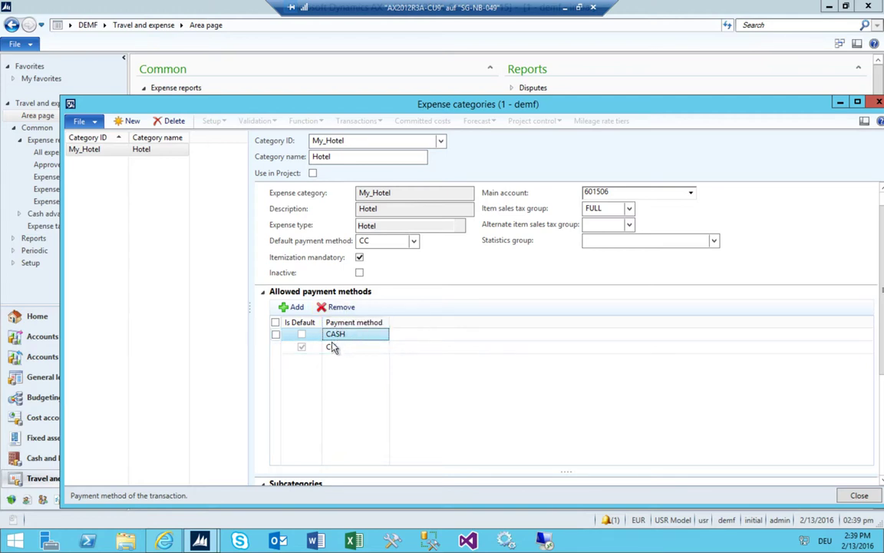
click(335, 347)
scroll(423, 323, down, 3)
scroll(376, 331, up, 3)
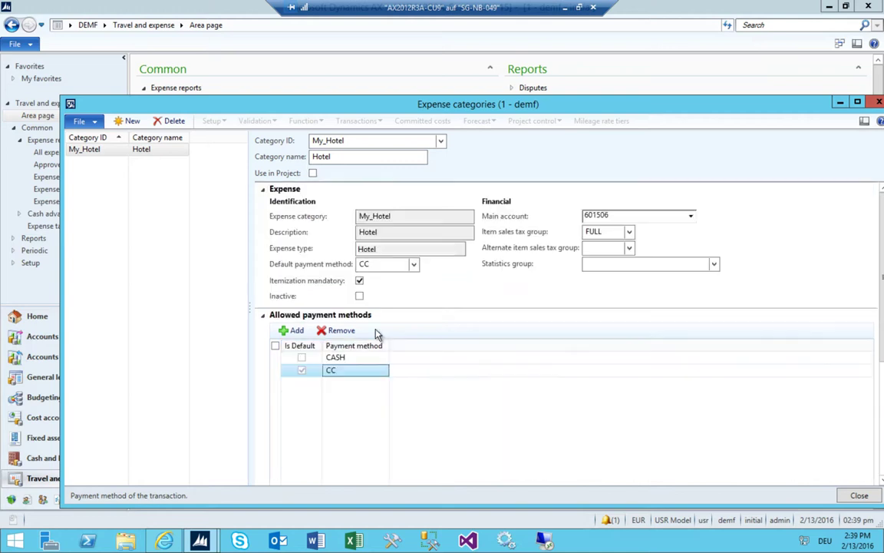
click(79, 150)
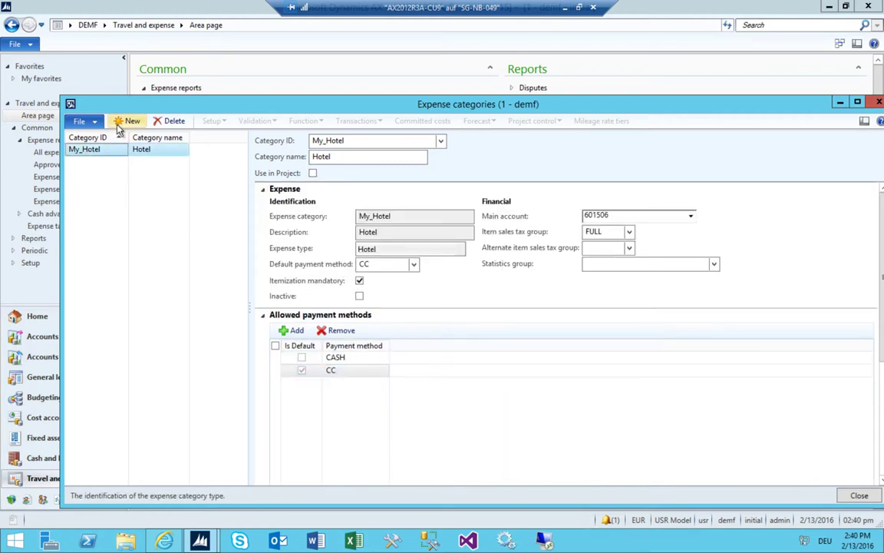
Step: Create expense category MY_Meal with CASH as the default payment method
click(127, 121)
text(M)
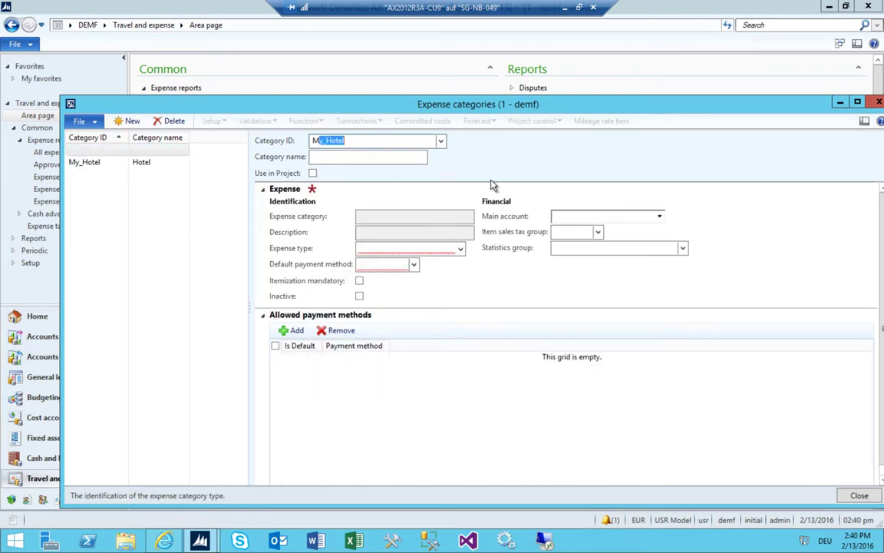
text(Y_Meal)
key(Tab)
key(Tab)
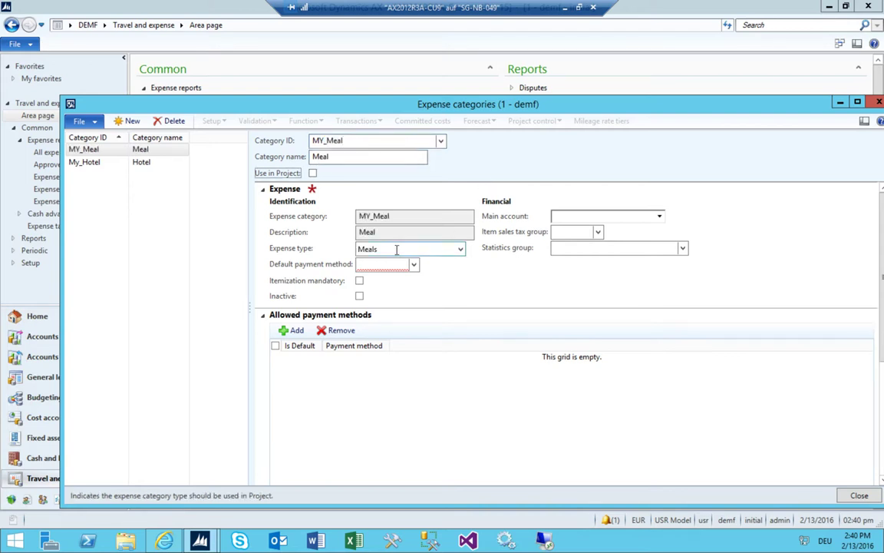
click(385, 265)
key(alt+Down)
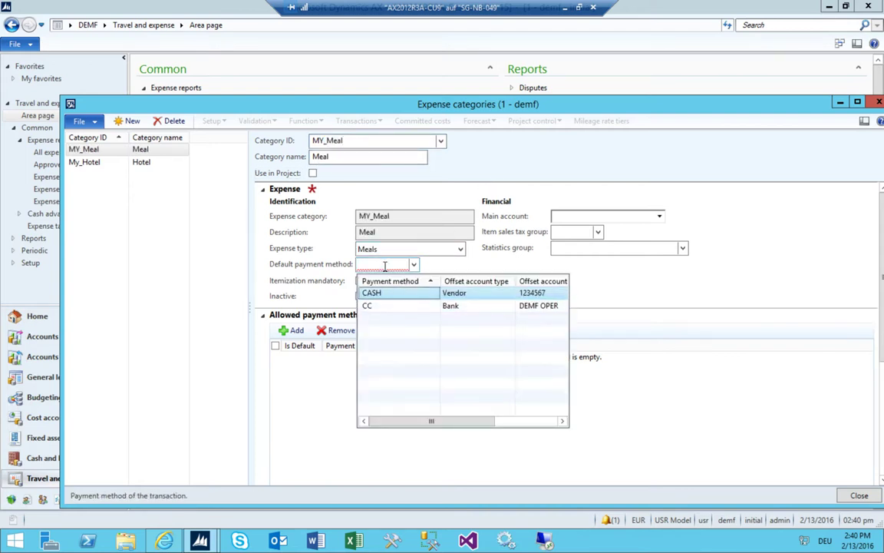
key(Return)
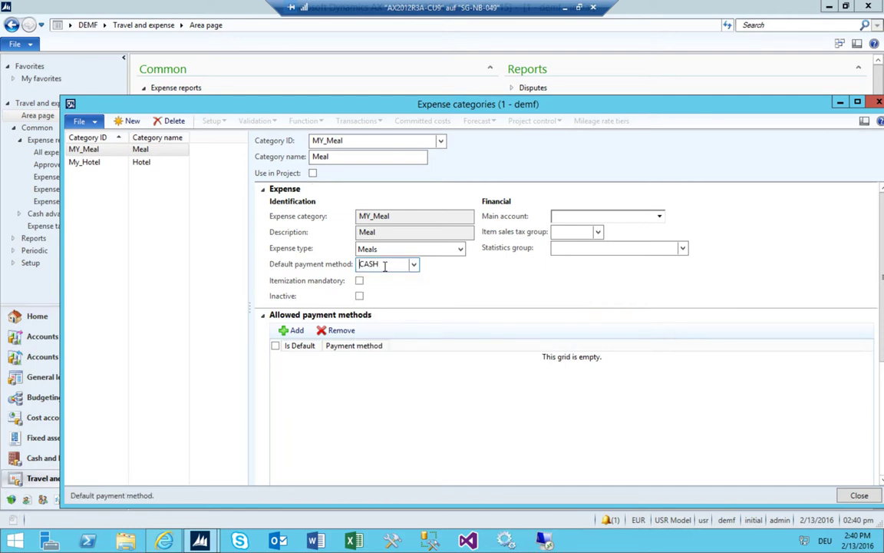
key(Tab)
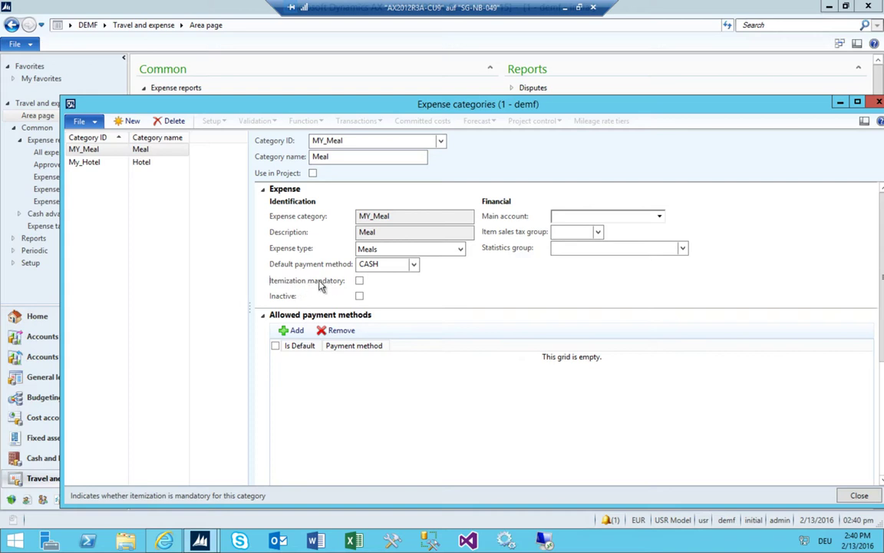
Step: Assign main account 601507 Employee Meals and item sales tax group FULL to MY_Meal
click(595, 220)
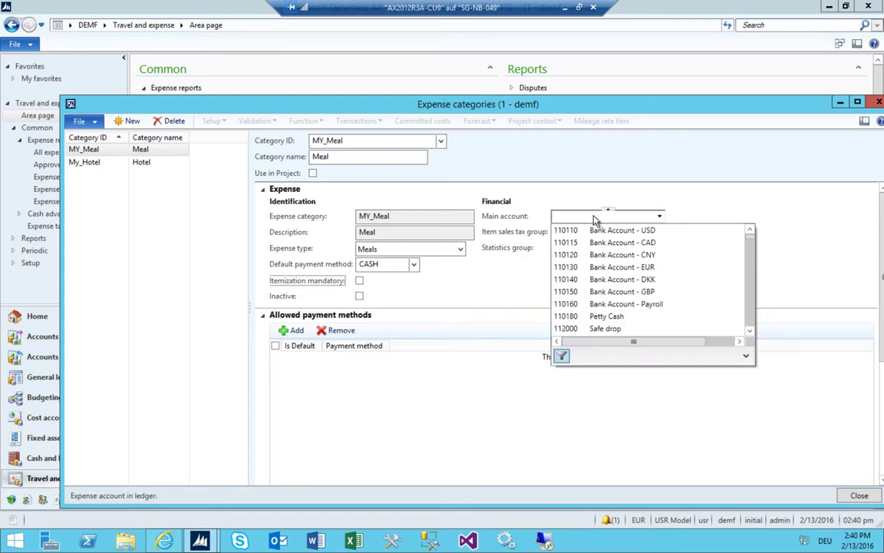
text(1)
text(meal)
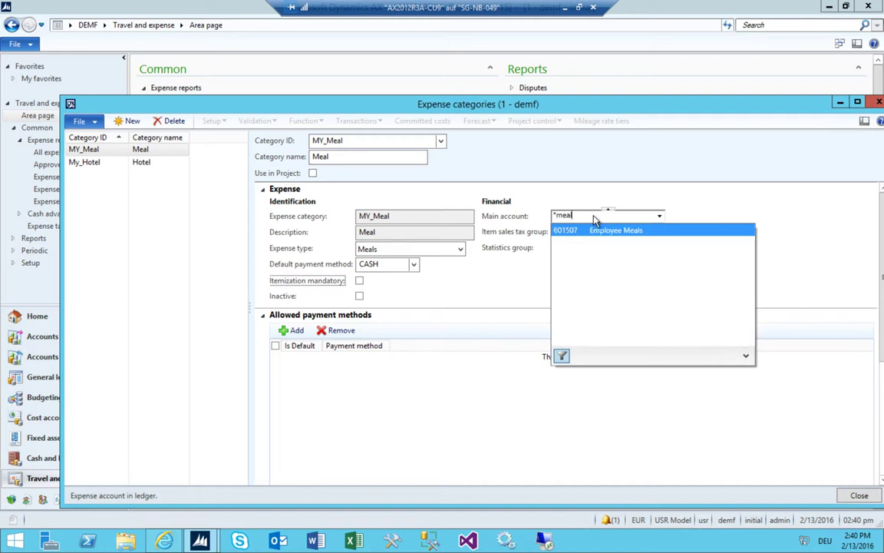
key(Tab)
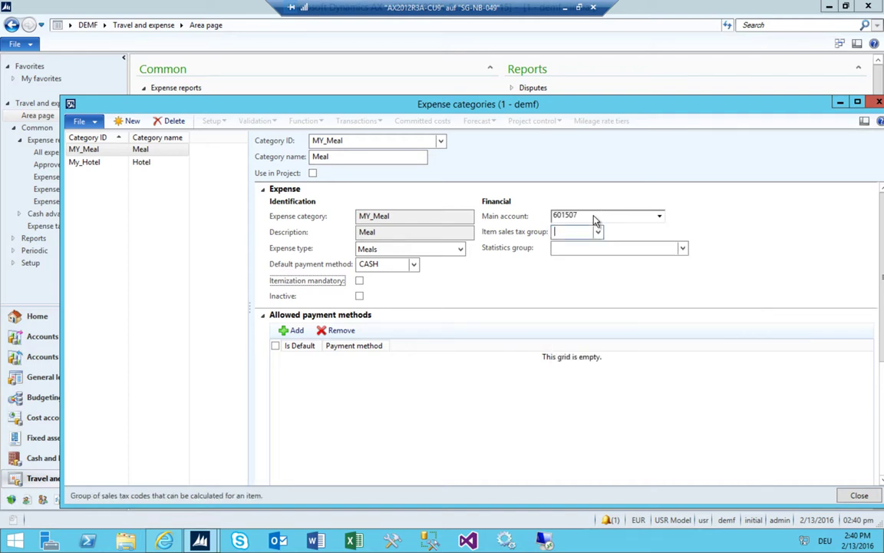
key(alt+Down)
key(Return)
key(Tab)
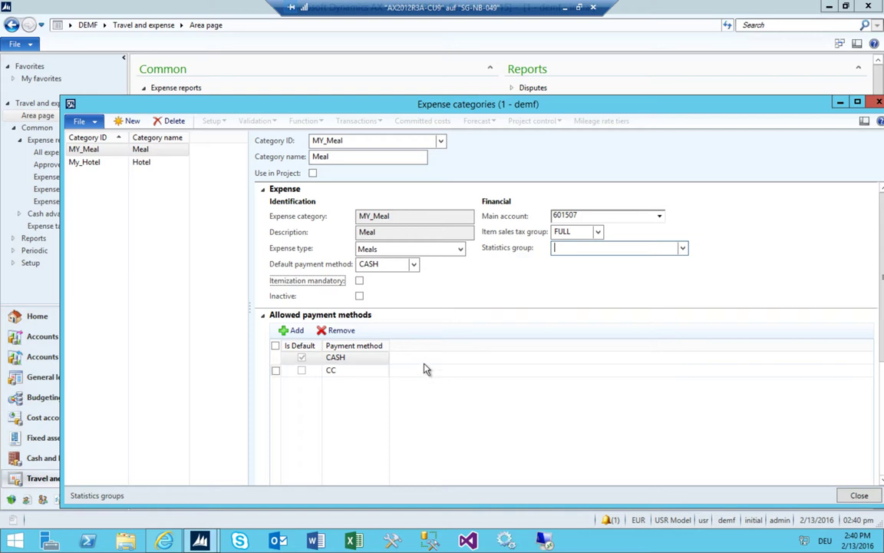
Step: Compare MY_Meal with My_Hotel, then close the Expense categories form
click(344, 358)
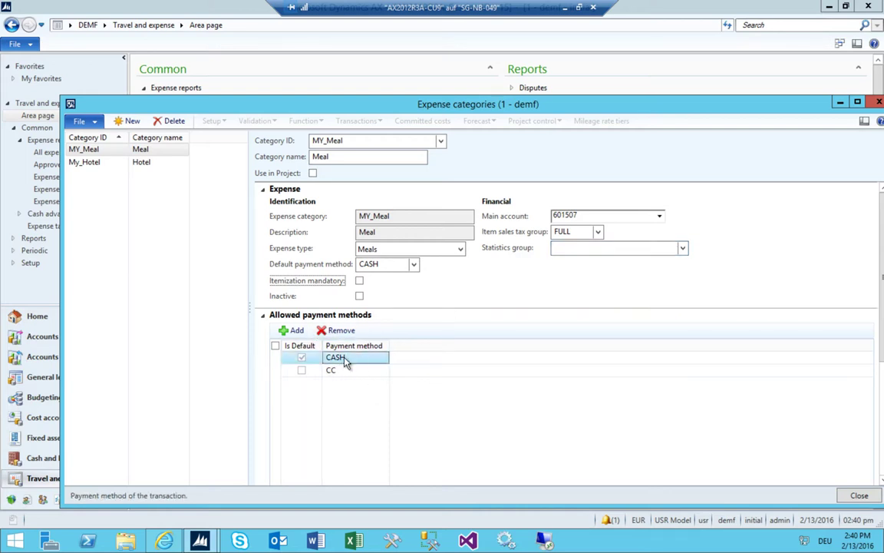
scroll(358, 362, down, 3)
scroll(357, 353, up, 3)
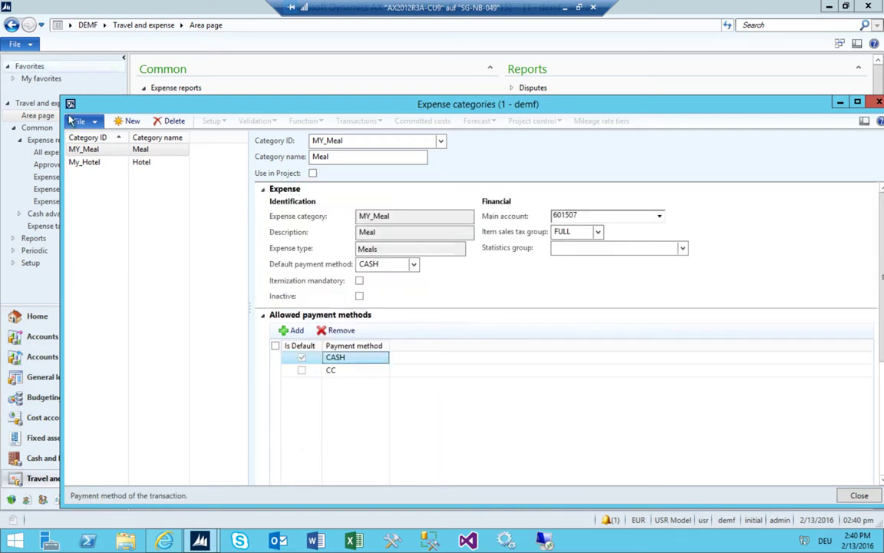
click(84, 162)
click(84, 149)
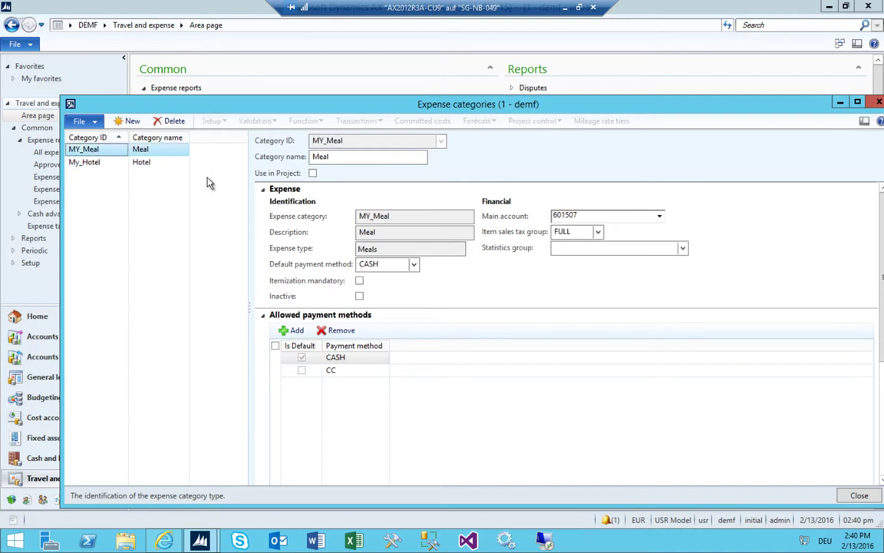
key(Escape)
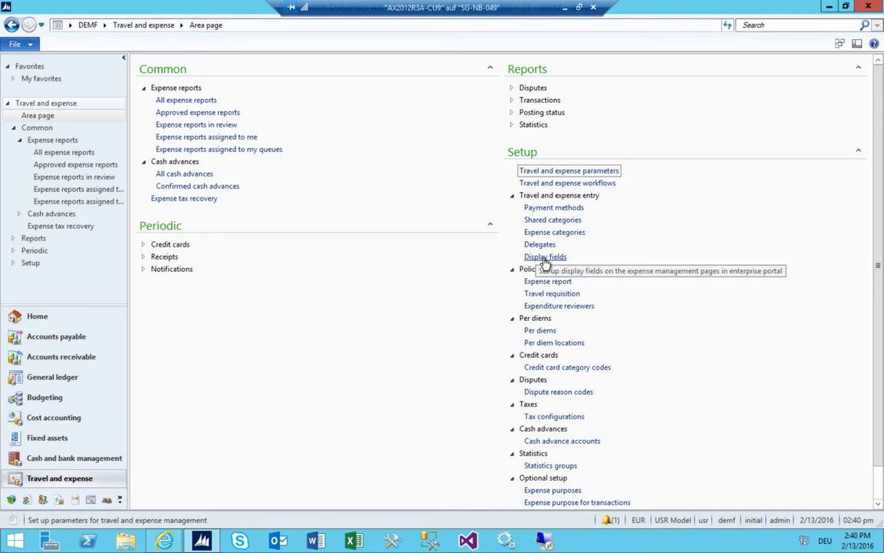
Step: In the display fields setup, leave the Description header field at Do not display
click(544, 259)
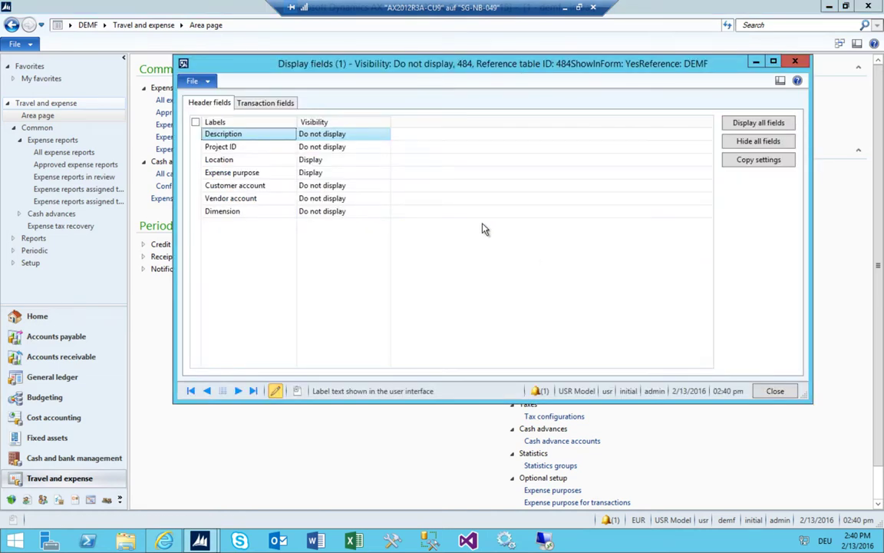
click(361, 146)
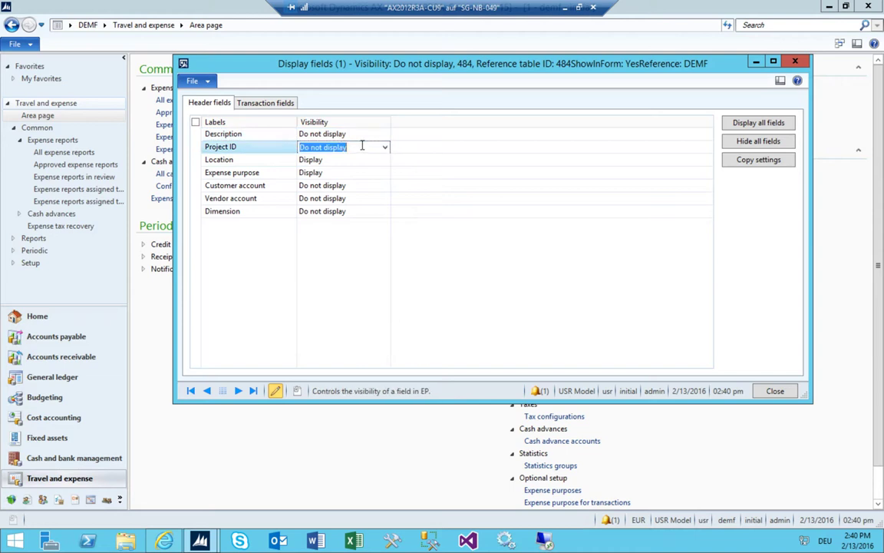
click(318, 134)
click(384, 134)
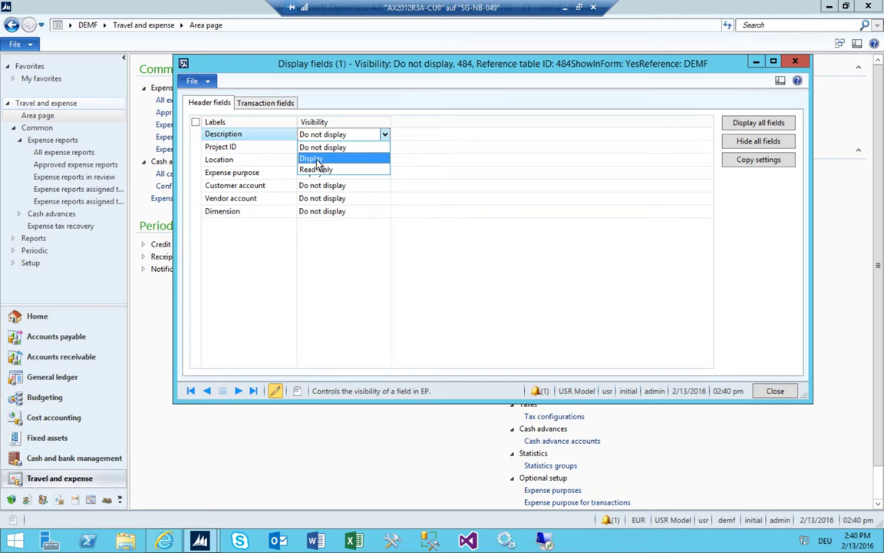
click(315, 158)
click(385, 134)
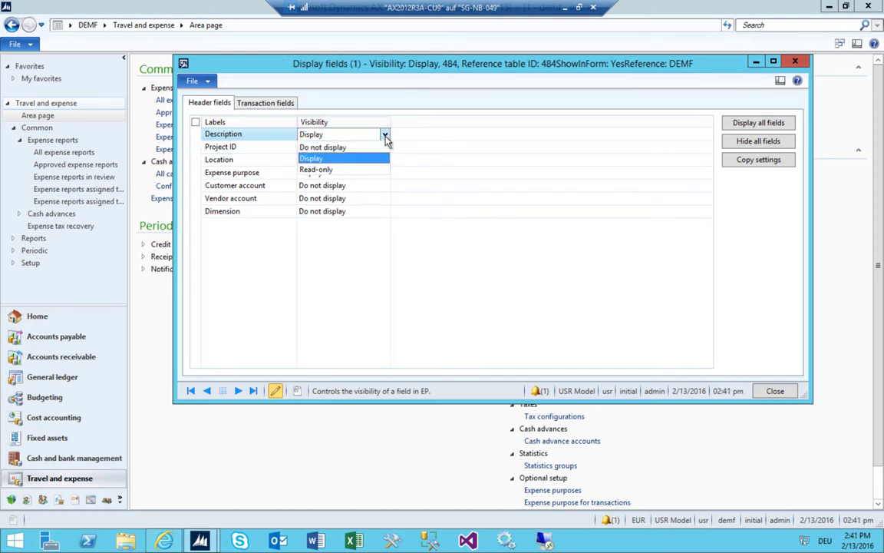
click(345, 148)
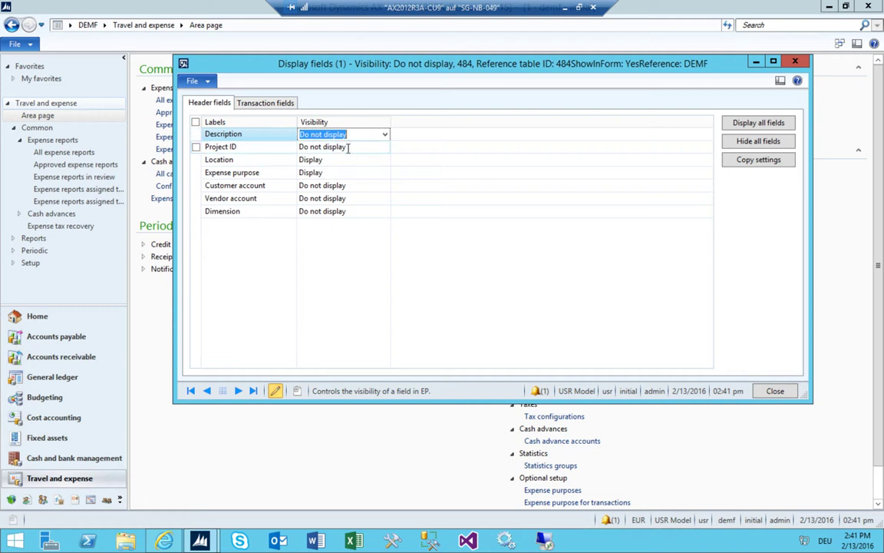
click(384, 135)
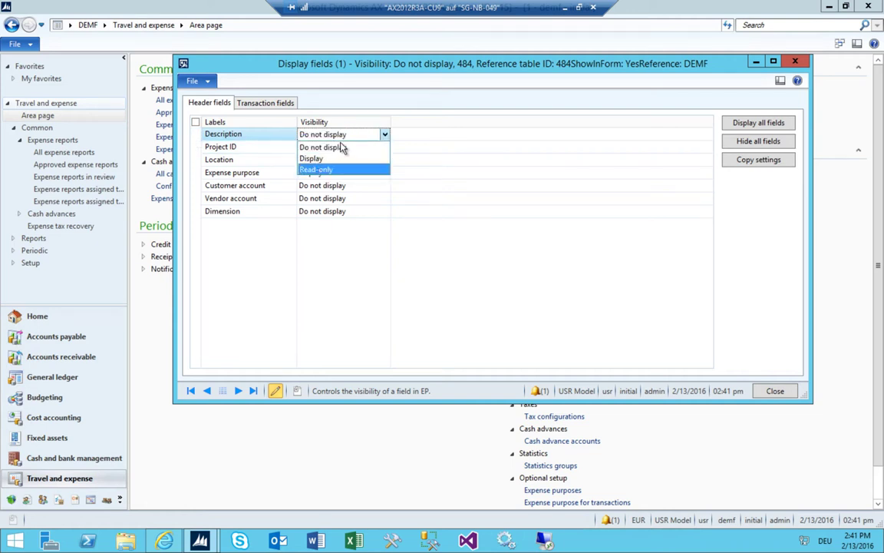
click(355, 134)
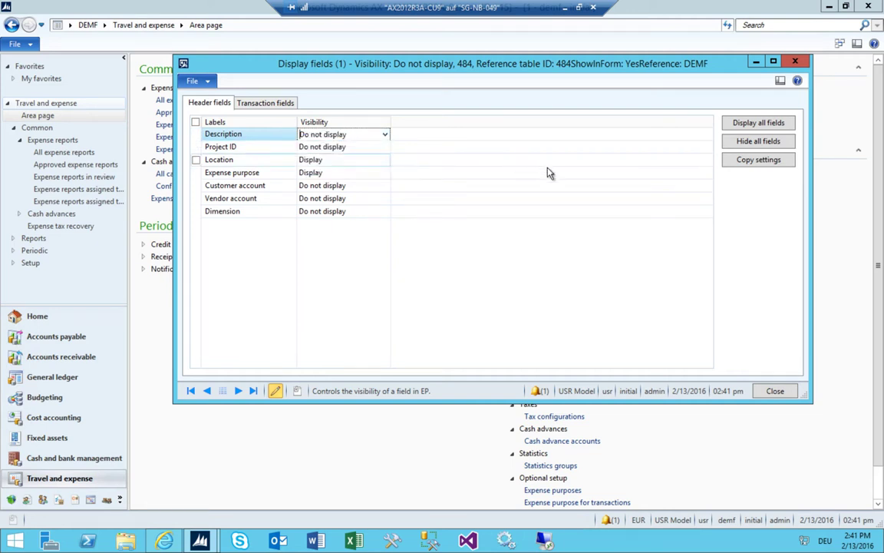
Step: Set all header and transaction fields to Display and close the display fields setup
click(756, 124)
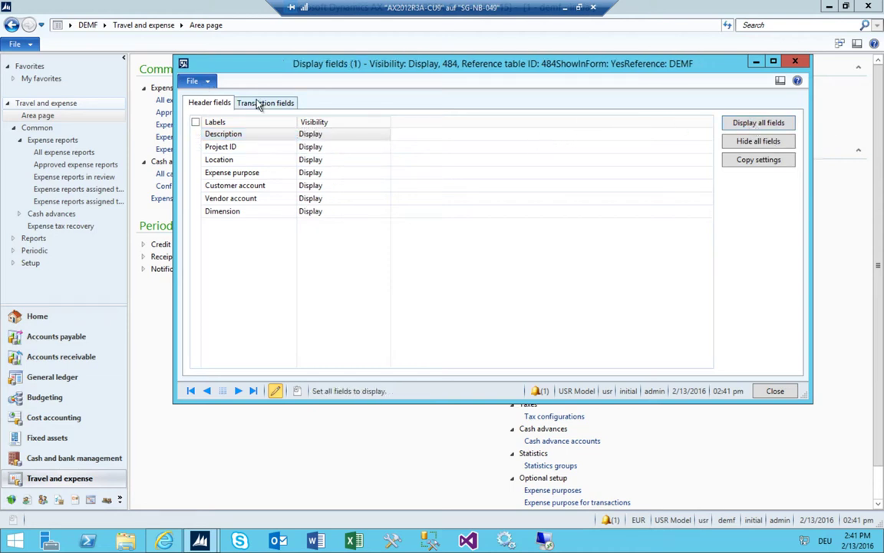
click(263, 106)
click(771, 124)
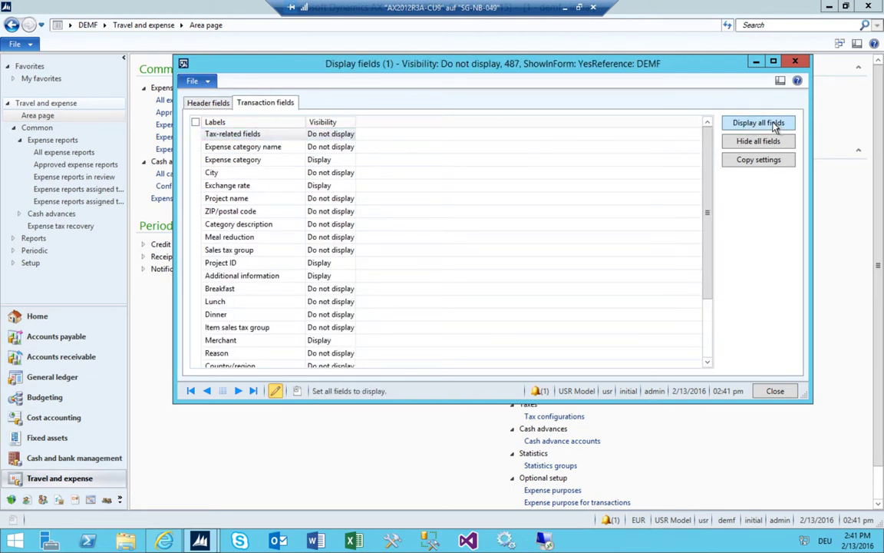
scroll(256, 221, down, 12)
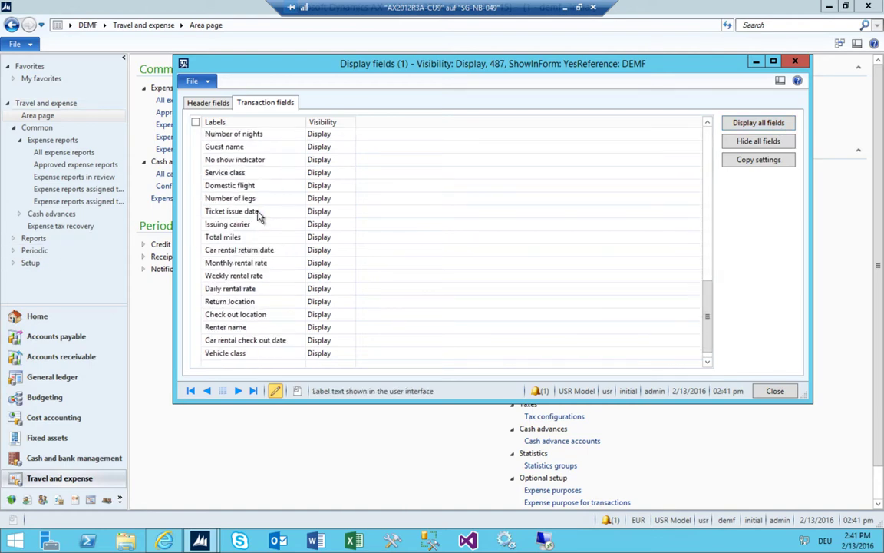
scroll(259, 217, up, 12)
scroll(259, 217, up, 6)
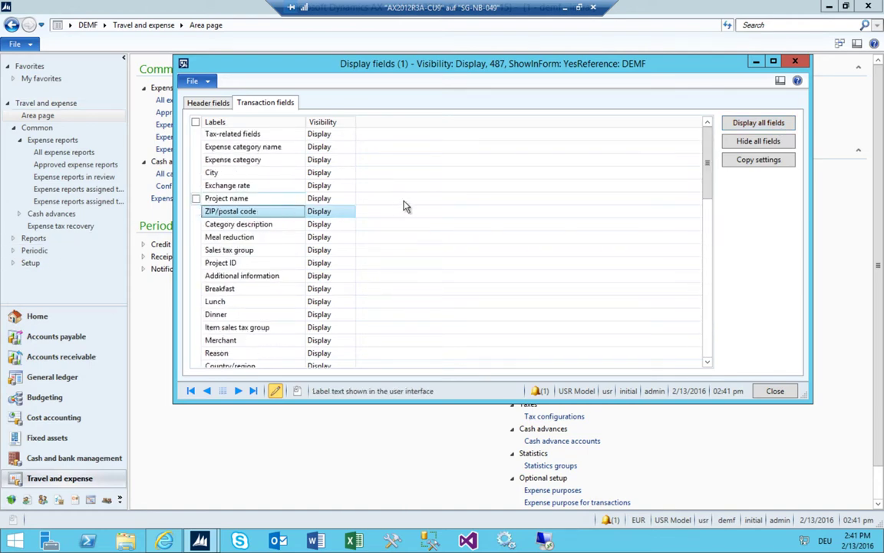
key(Escape)
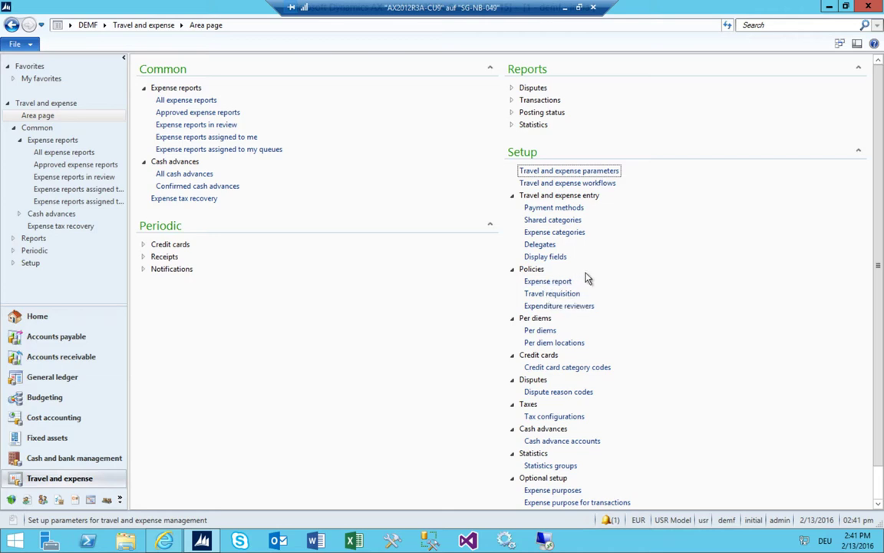
Step: Open the expense report policies and view Airfare Maximum Per Trip and Hotel Max Number of Nights
click(548, 282)
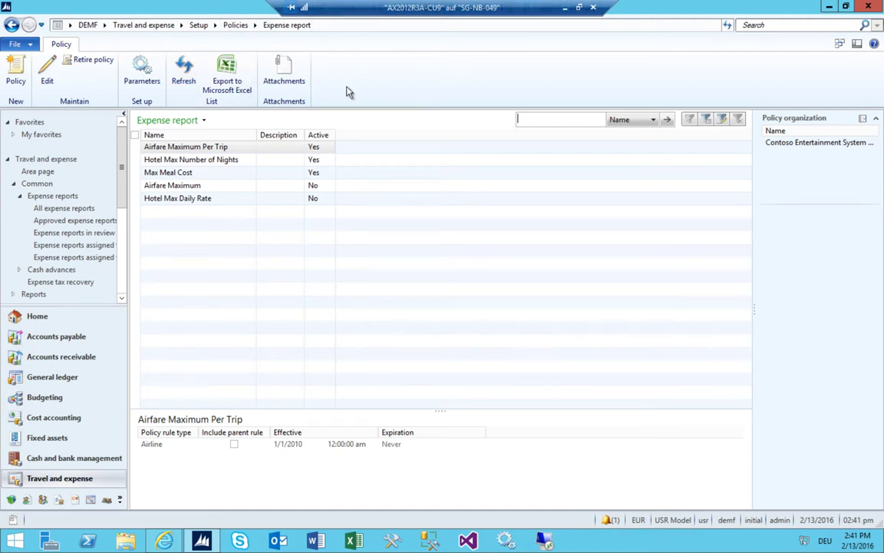
click(201, 147)
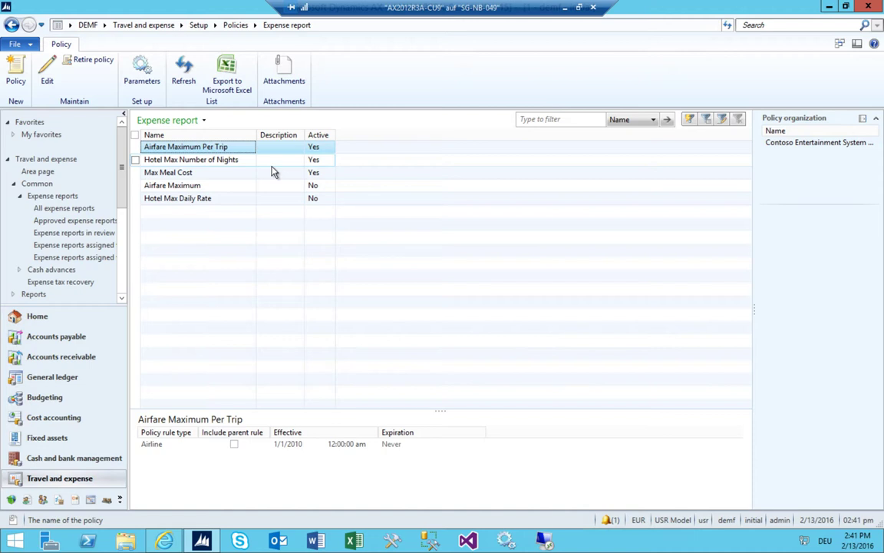
click(247, 167)
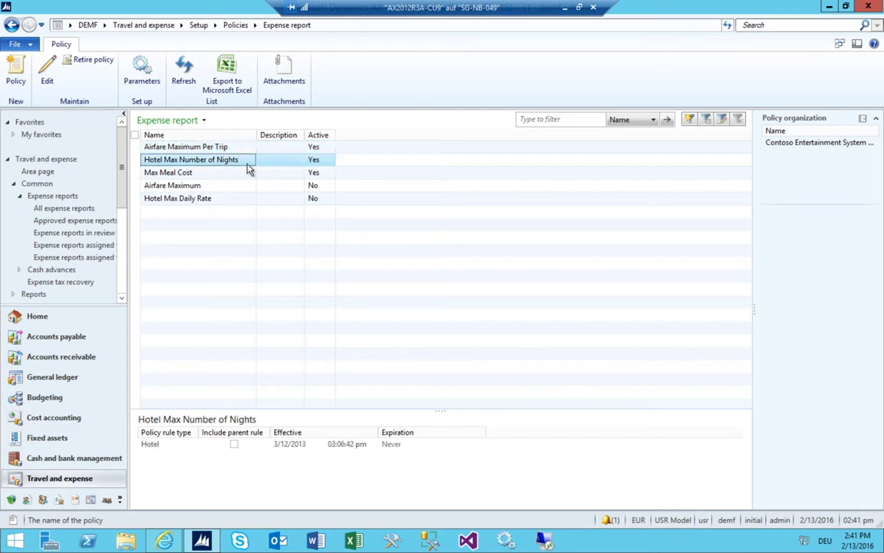
Step: Start a new expense report policy named Meal_Pol
click(17, 68)
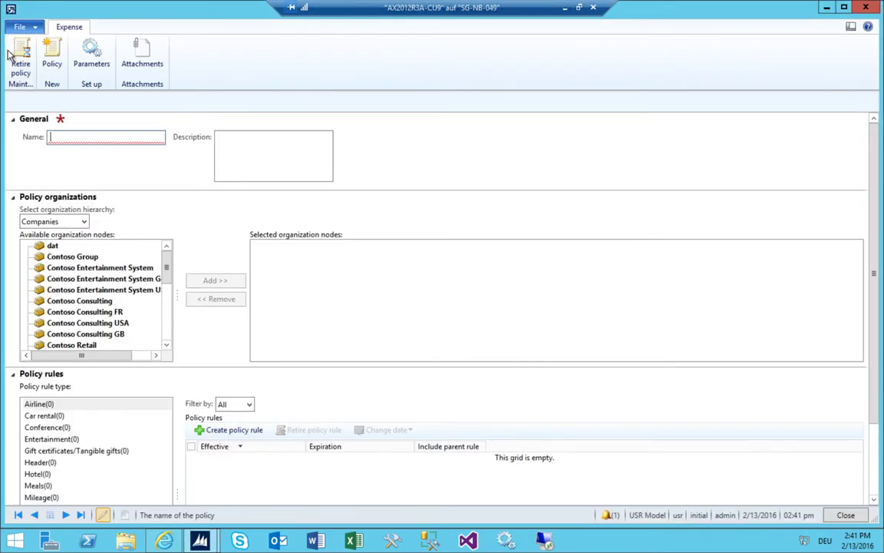
text(M)
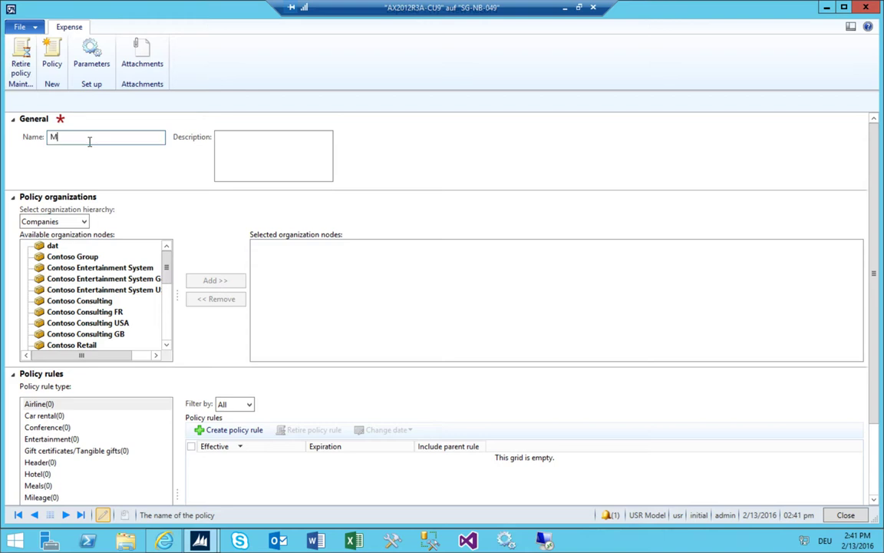
text(eal_Pol)
key(Tab)
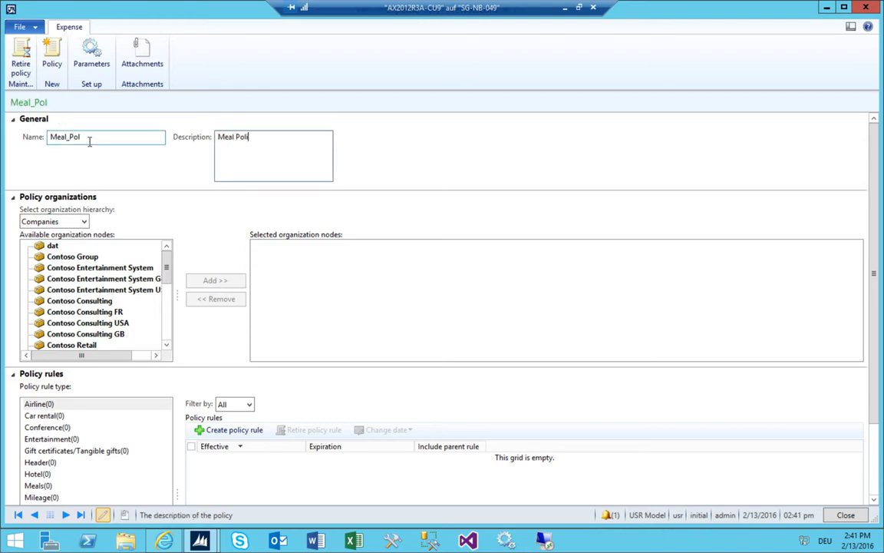
Step: Assign Contoso Entertainment System Germany to Meal_Pol and select the Meals rule type
click(62, 312)
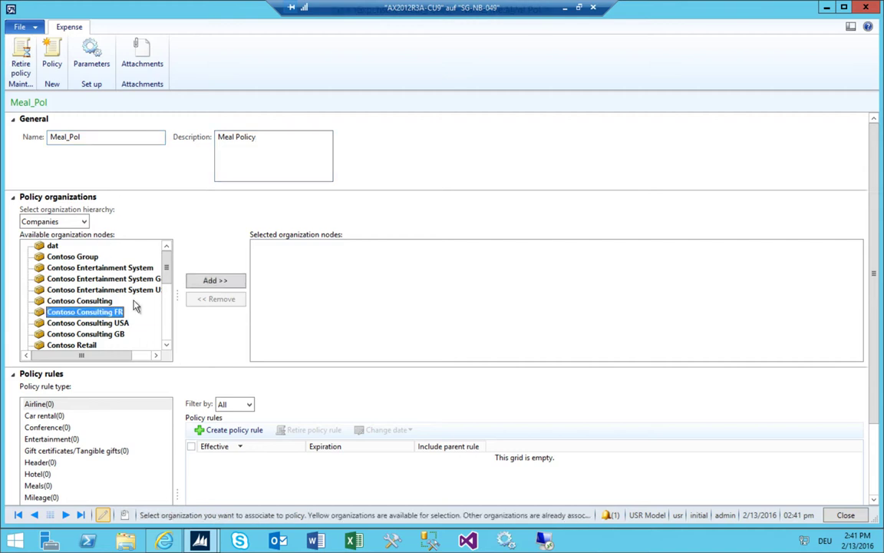
scroll(150, 303, down, 2)
scroll(93, 279, down, 3)
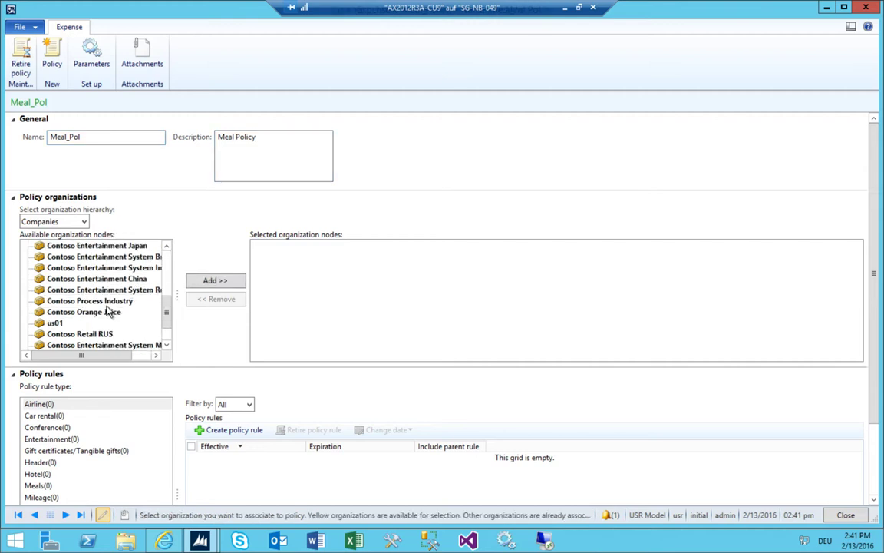
scroll(113, 322, up, 2)
scroll(119, 296, up, 2)
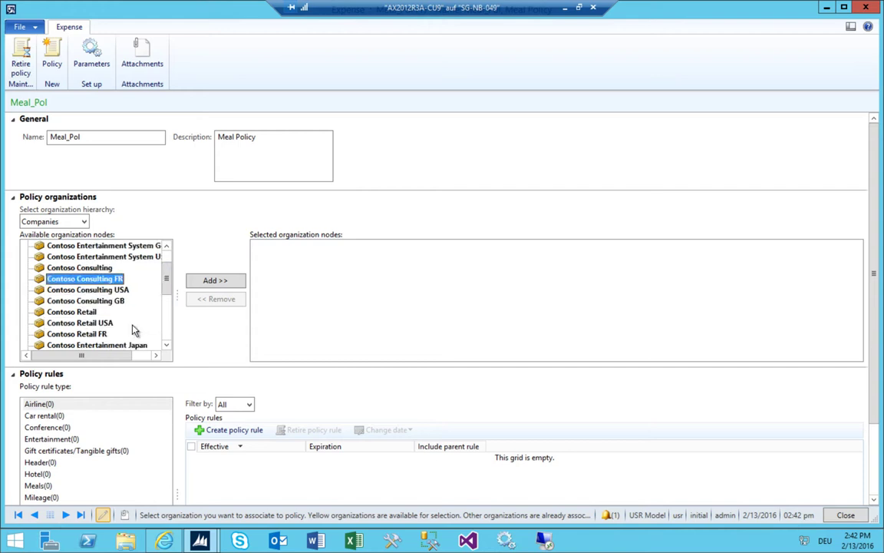
click(142, 245)
click(234, 281)
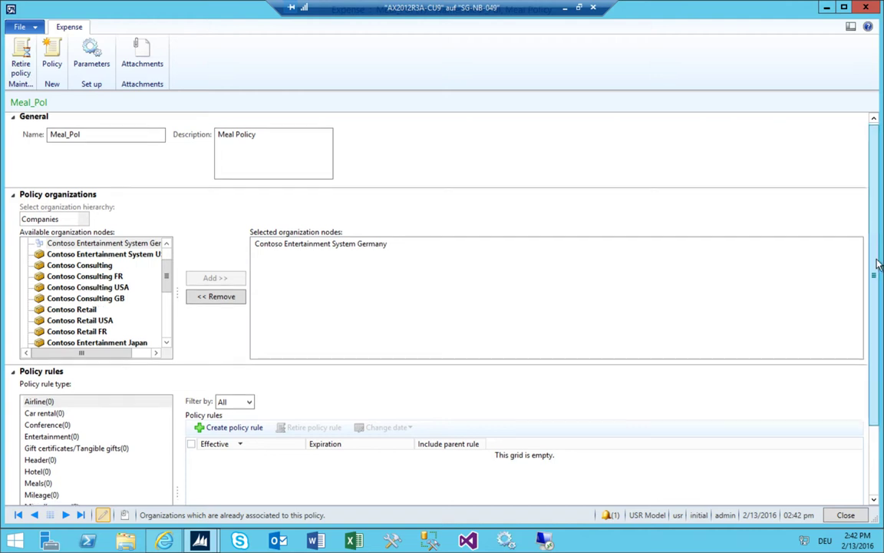
scroll(494, 303, down, 3)
click(36, 395)
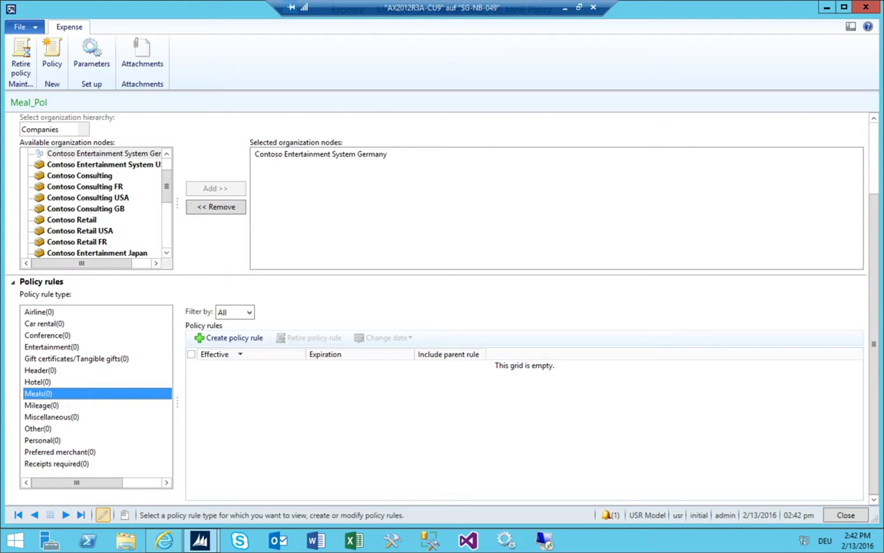
drag(181, 11, 695, 286)
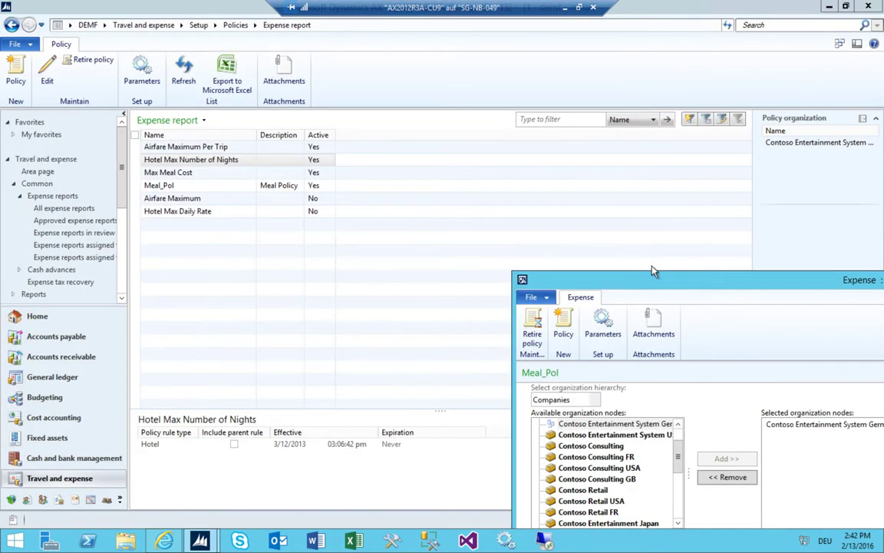
Step: Reopen the expense categories to check MY_Meal's expense type
click(132, 26)
click(132, 25)
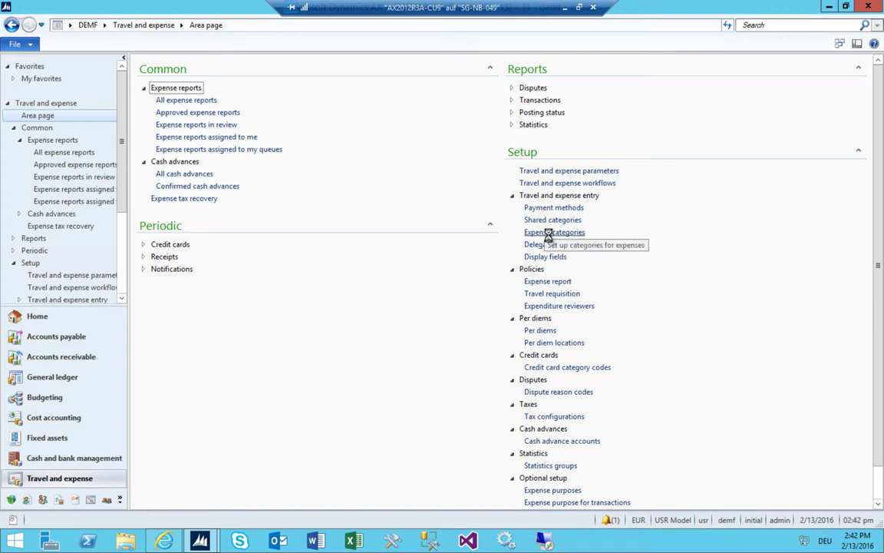
click(548, 235)
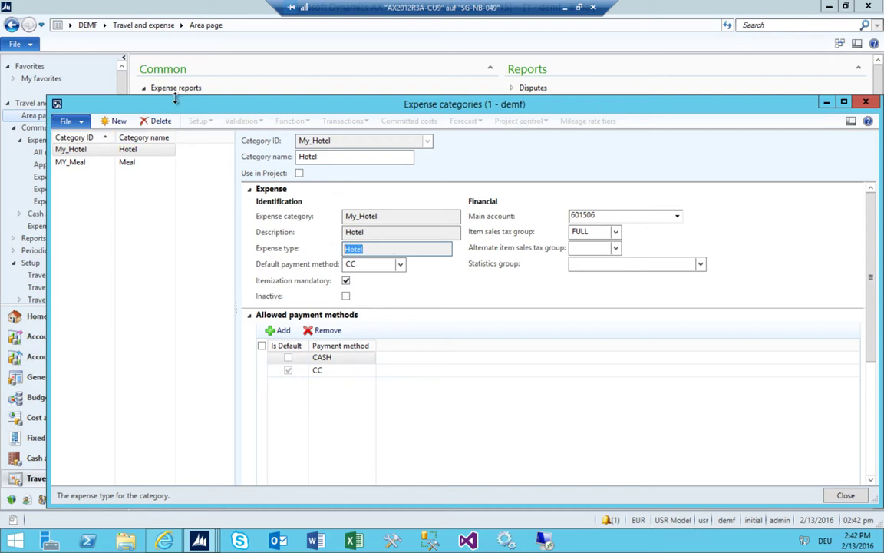
click(70, 162)
click(384, 247)
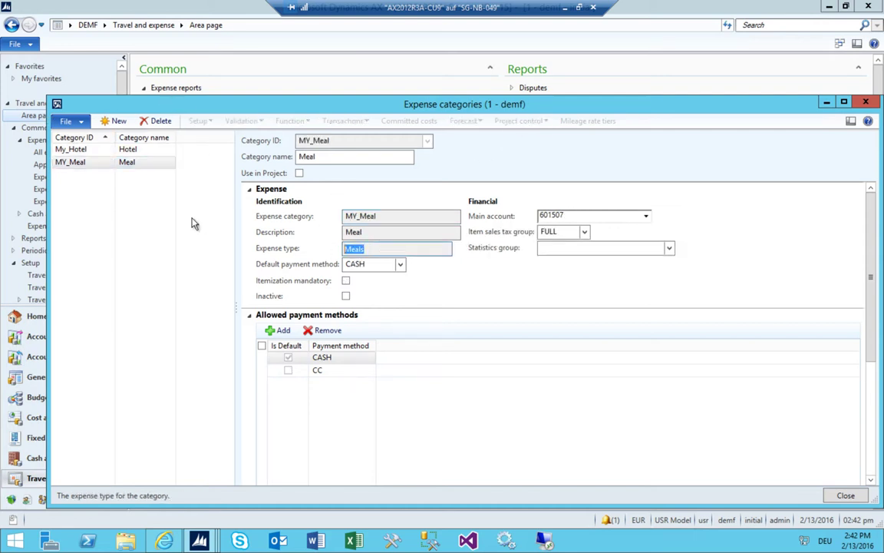
Step: Bring the Meal_Pol policy window back and maximize it to full screen
click(193, 542)
mouse_move(199, 542)
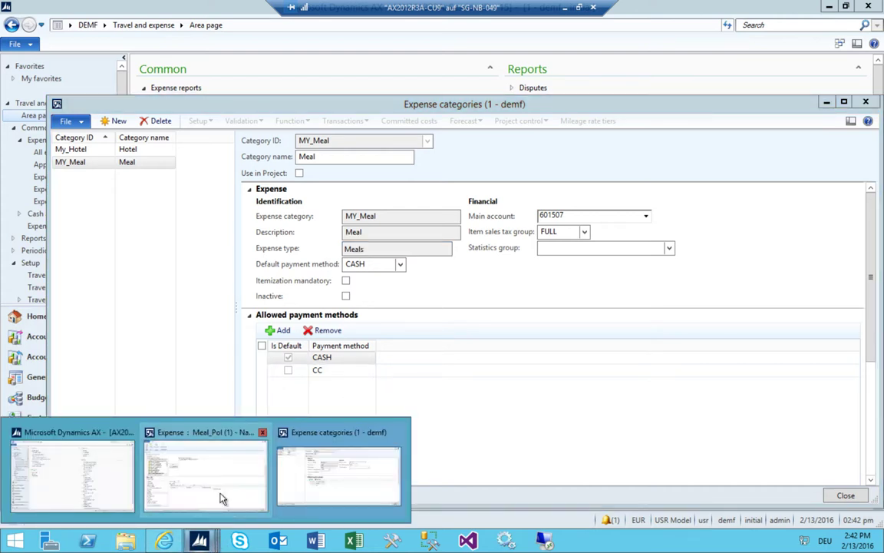
click(221, 499)
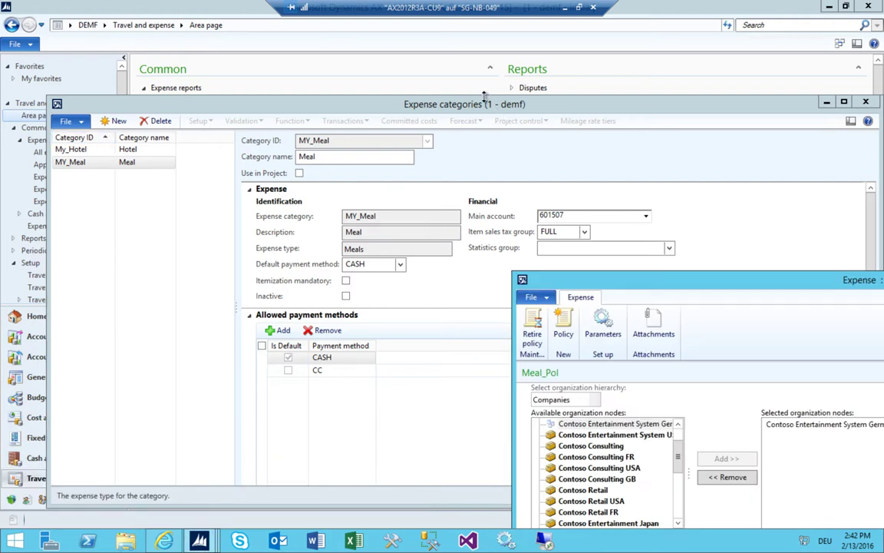
click(378, 248)
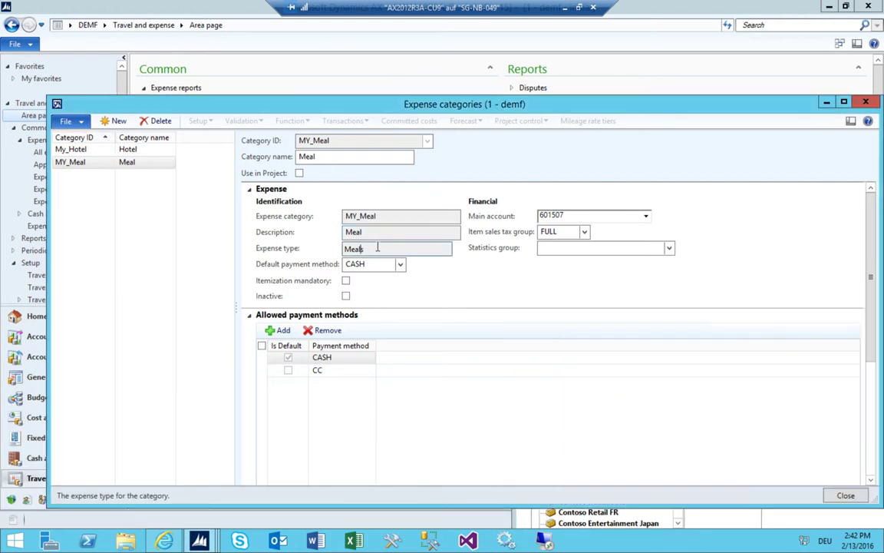
double_click(377, 248)
key(alt+Tab)
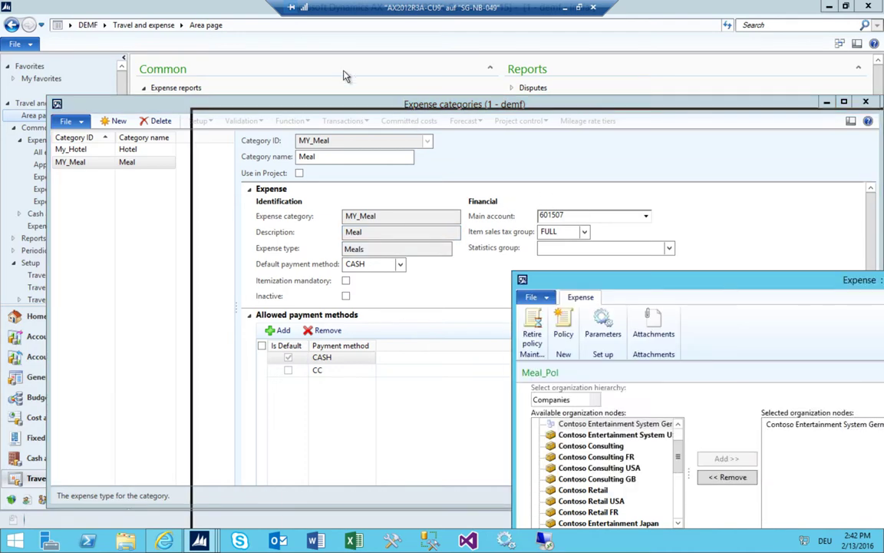
key(super+Up)
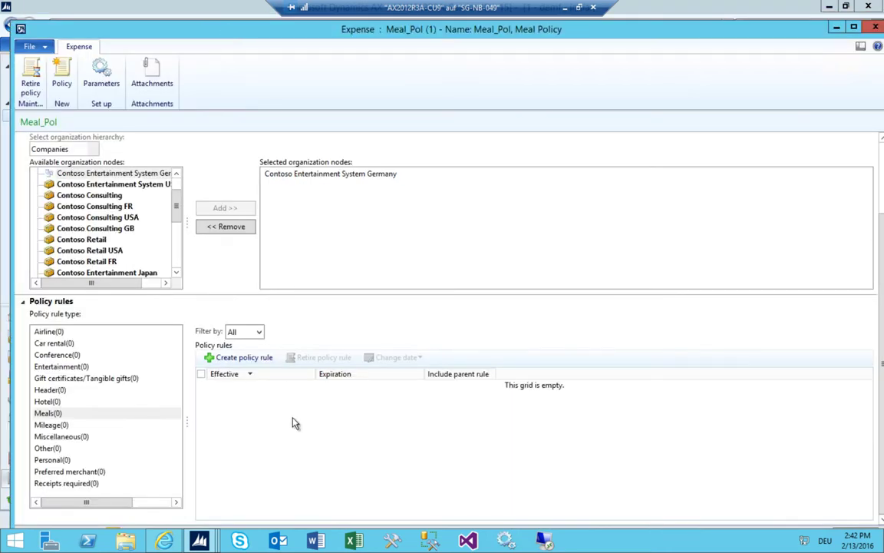
Step: Create a Meals rule with the condition Expense line.Amount greater than 200.00 EUR
click(239, 358)
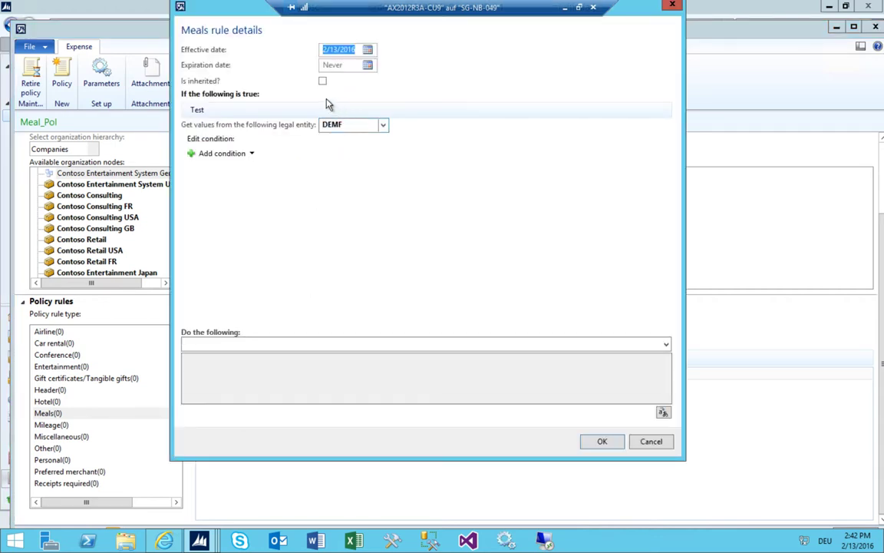
click(222, 154)
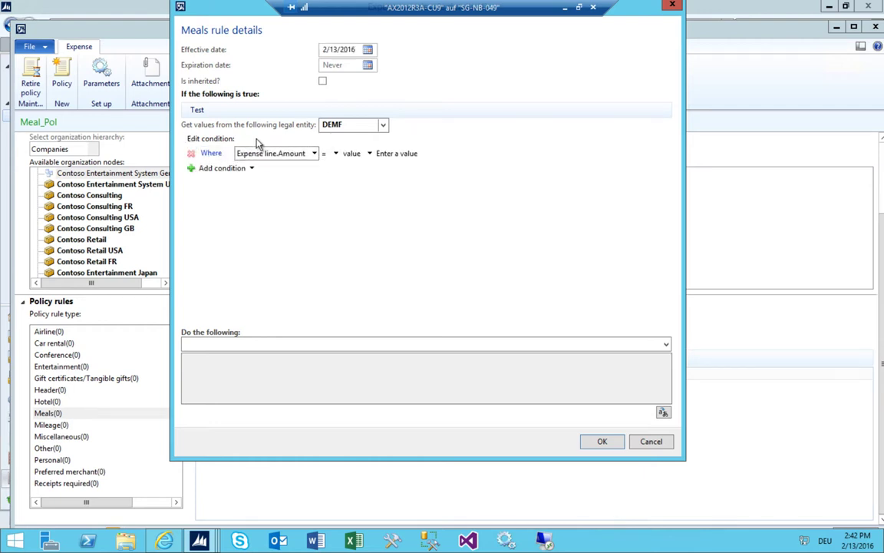
click(335, 153)
click(350, 224)
click(396, 153)
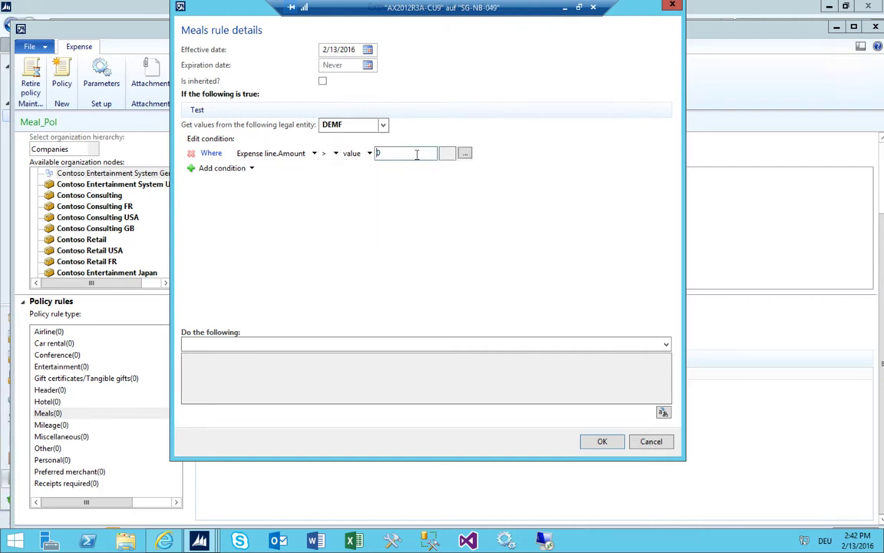
text(200)
click(465, 152)
scroll(285, 191, down, 6)
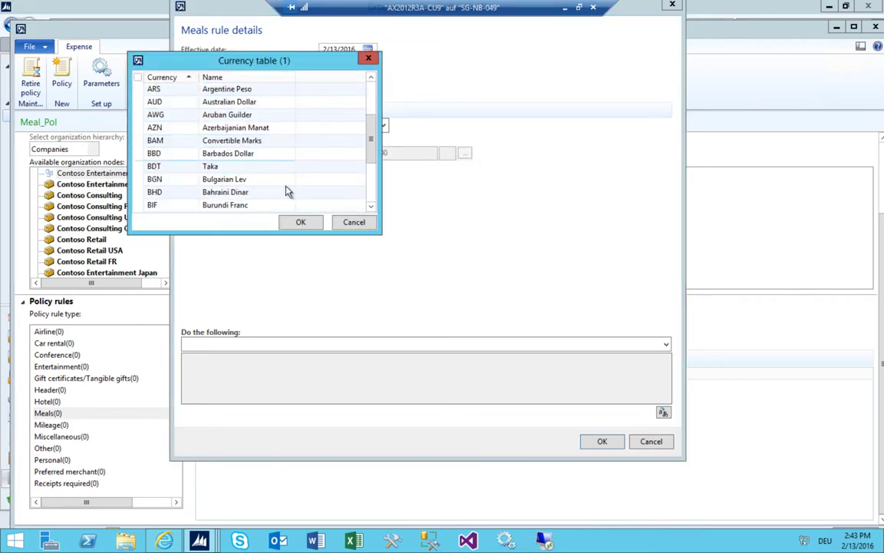
scroll(211, 168, down, 9)
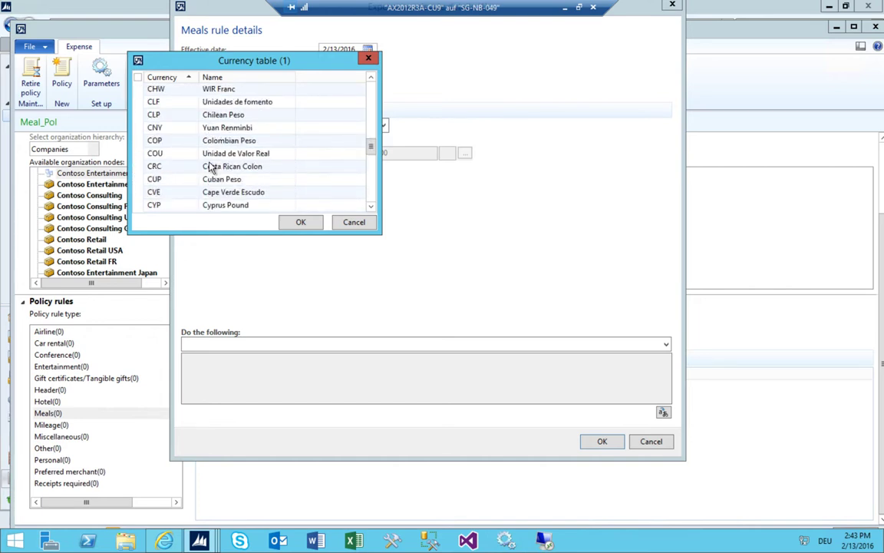
click(211, 140)
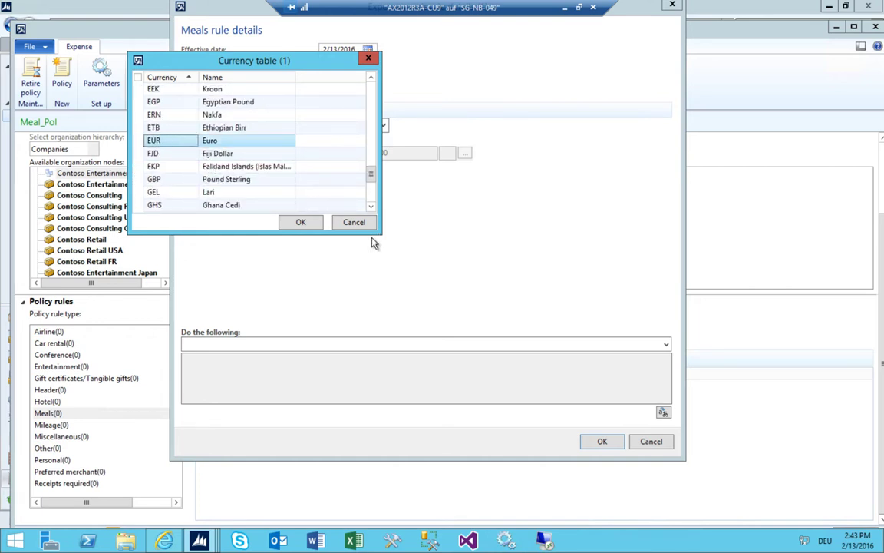
click(301, 222)
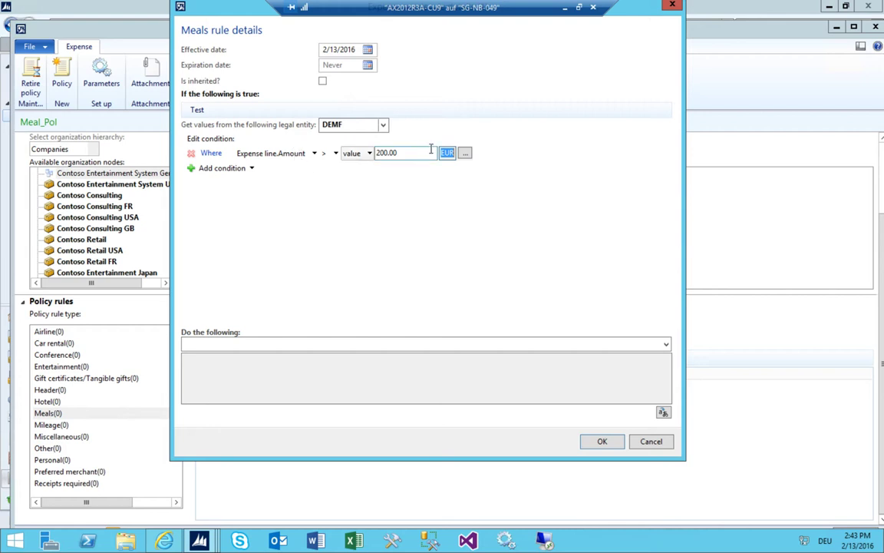
Step: Make the rule block submission and approval with an error message
click(239, 343)
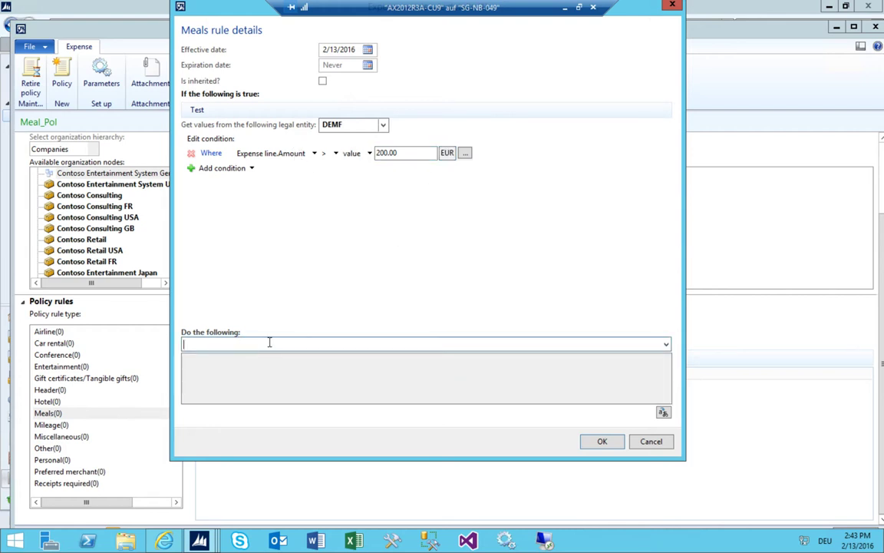
click(666, 344)
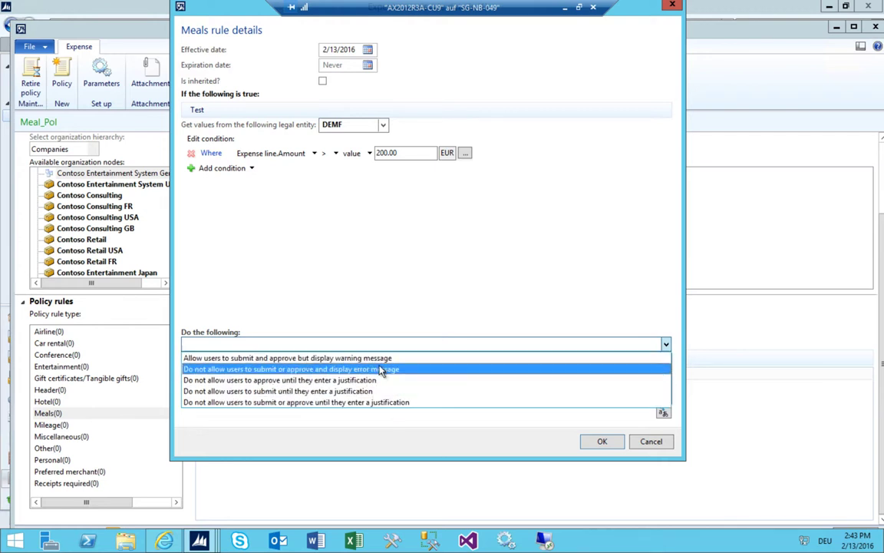
click(380, 369)
click(292, 372)
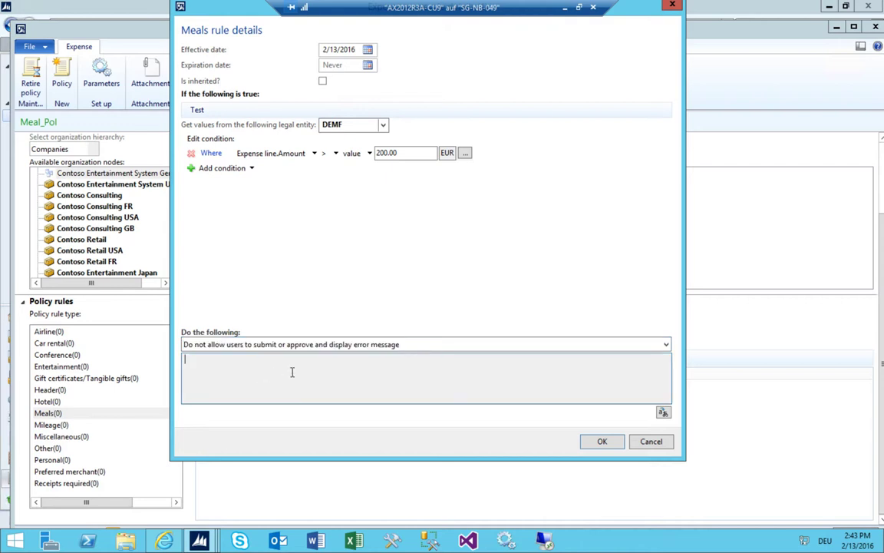
Step: Write and apply an error message saying meal costs above 200 EUR are not allowed
click(664, 412)
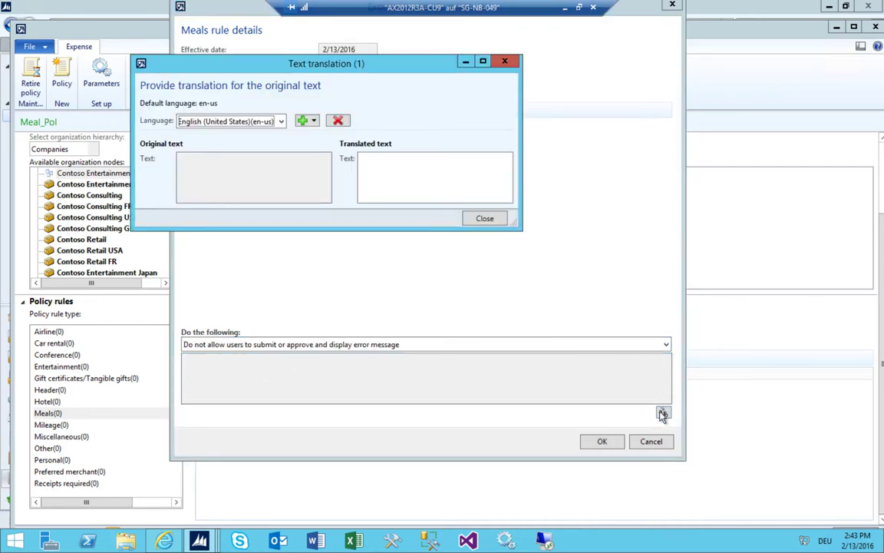
click(379, 168)
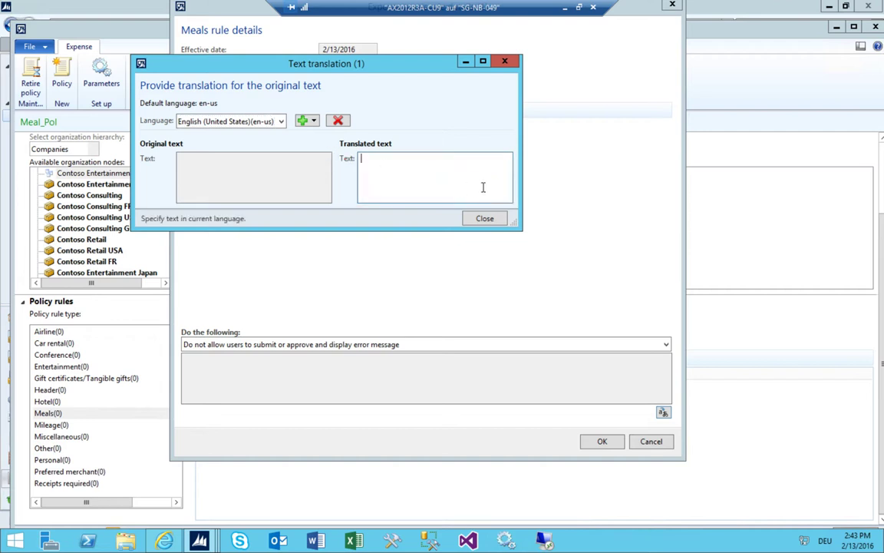
text(We don't want our employee)
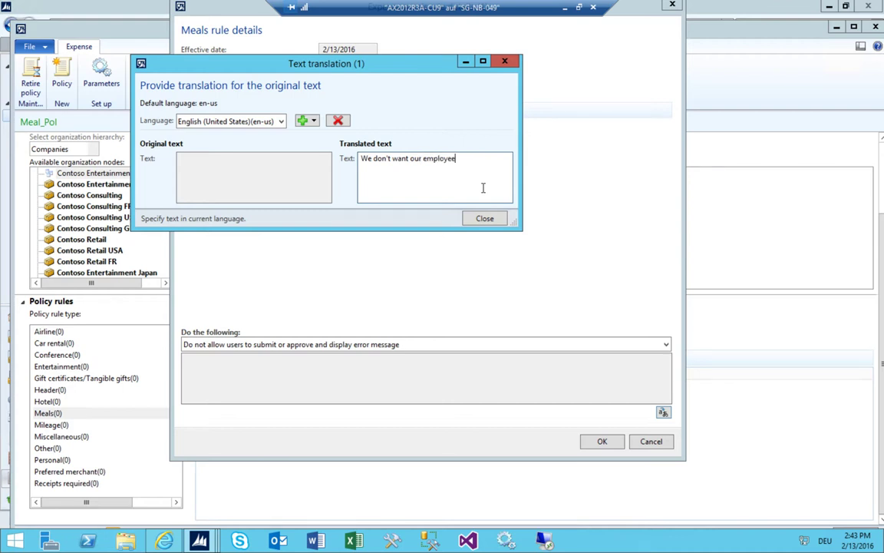
text(s to)
key(BackSpace)
key(BackSpace)
key(BackSpace)
text(be)
text(come fat tha)
text(refore i)
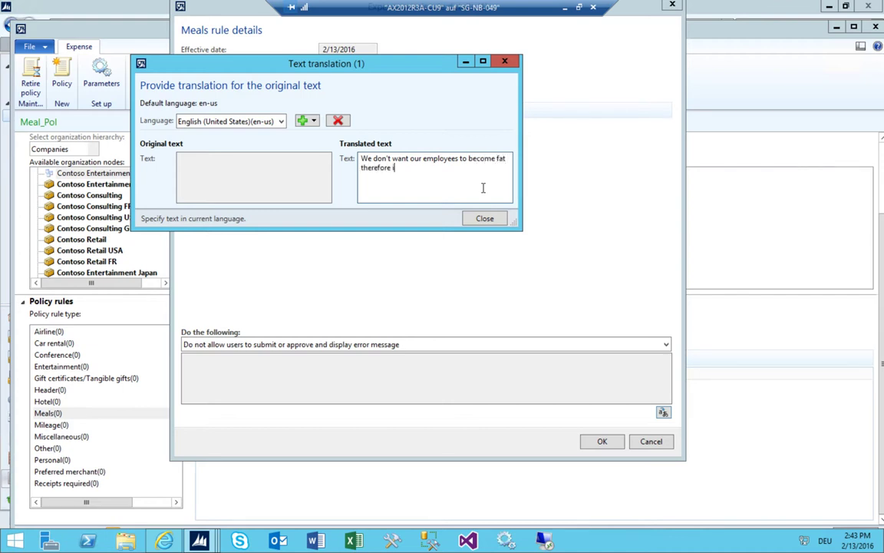
text(t is not allowwed to have meal)
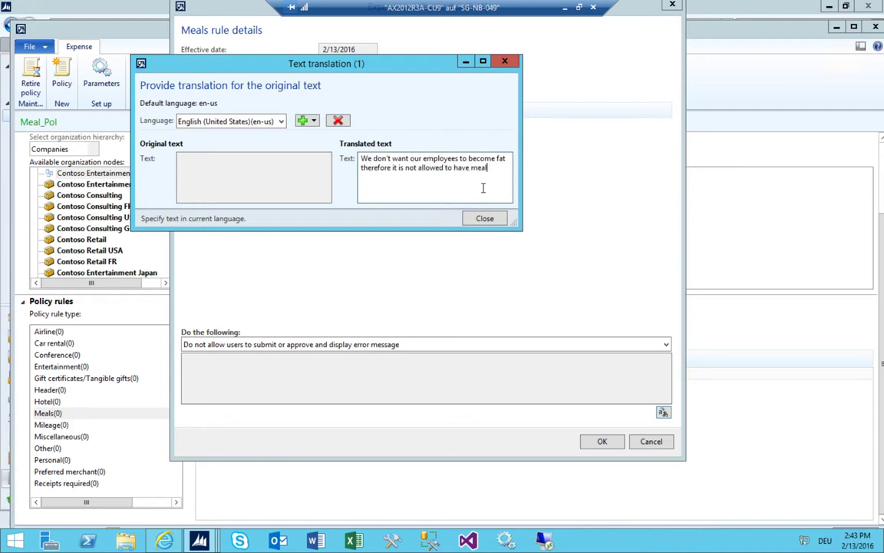
text( cosxt)
text(which are b)
text(igher than )
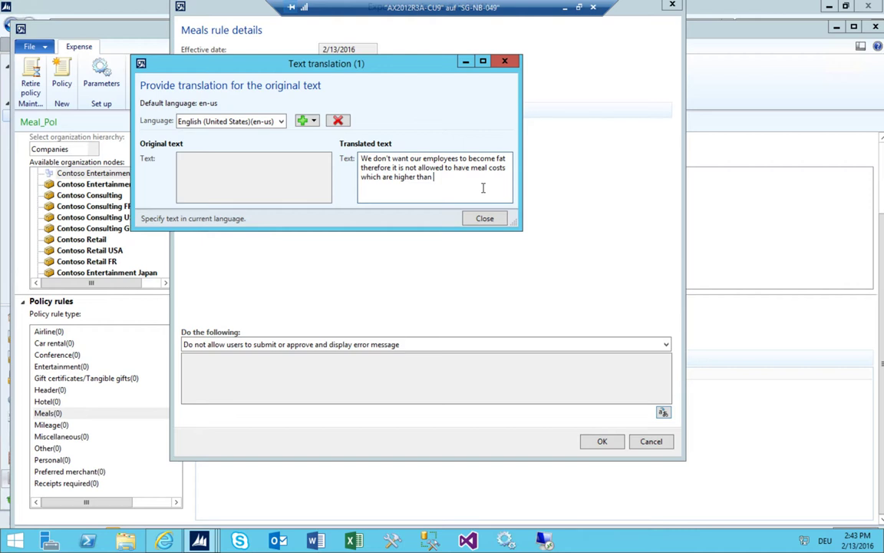
text(200 EUR)
key(shift+Tab)
click(484, 218)
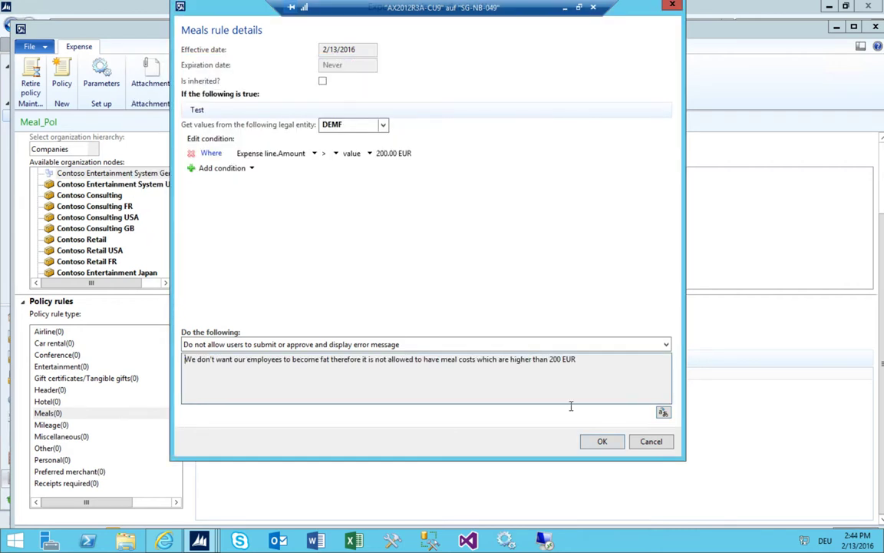
Step: Save the Meals rule and review policy precedence parameters, with Companies first
click(606, 443)
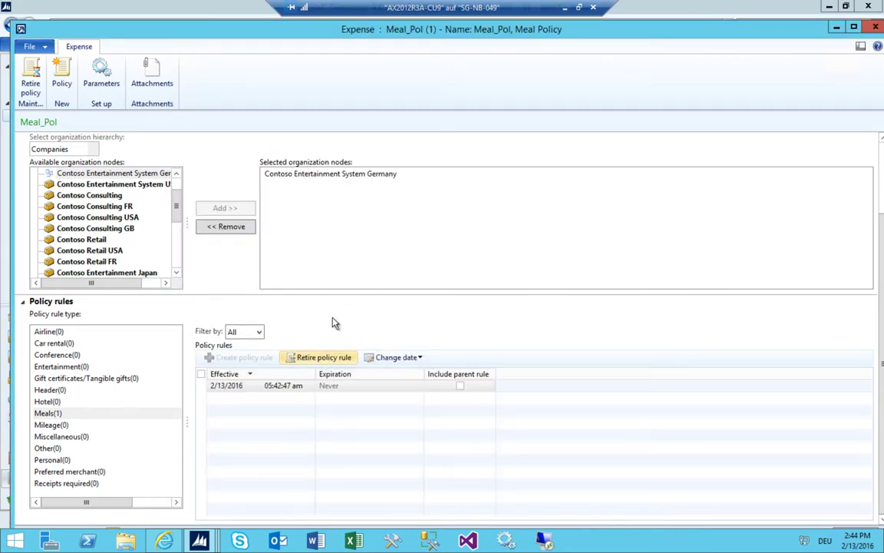
click(101, 77)
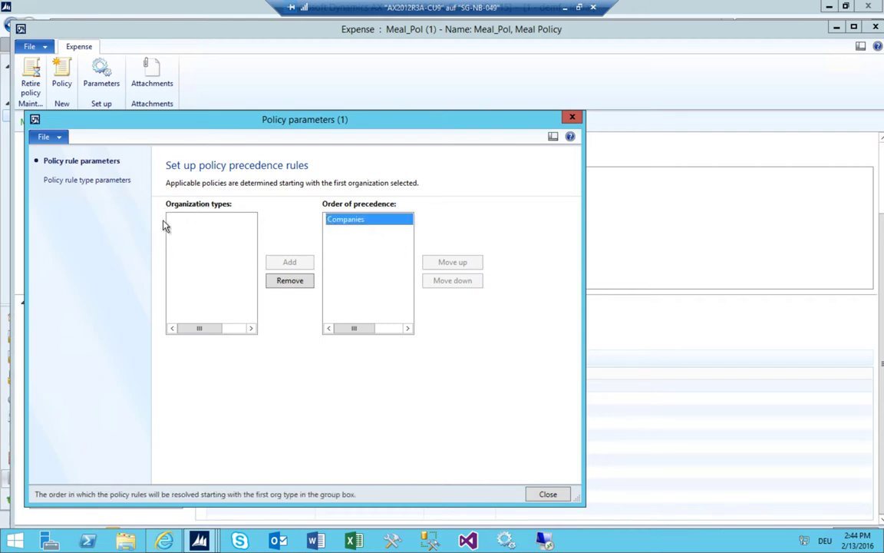
click(200, 222)
click(361, 221)
click(78, 182)
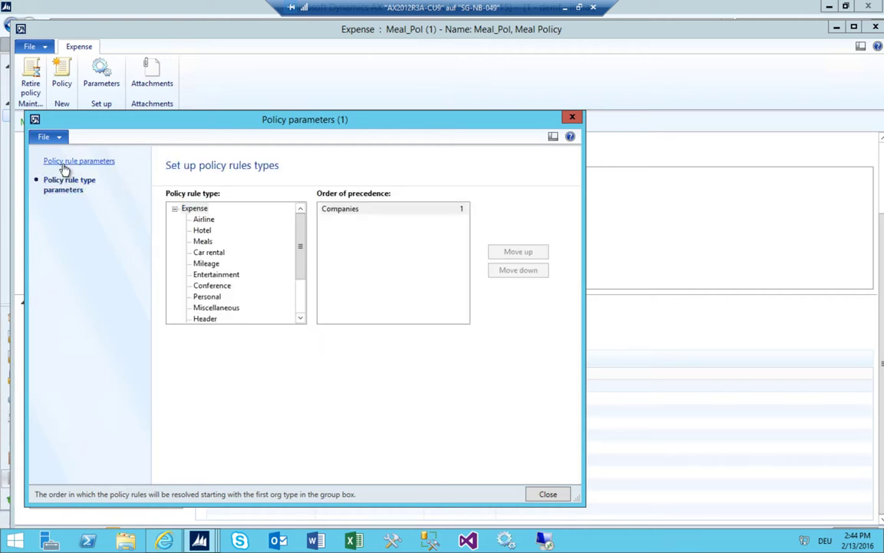
click(77, 163)
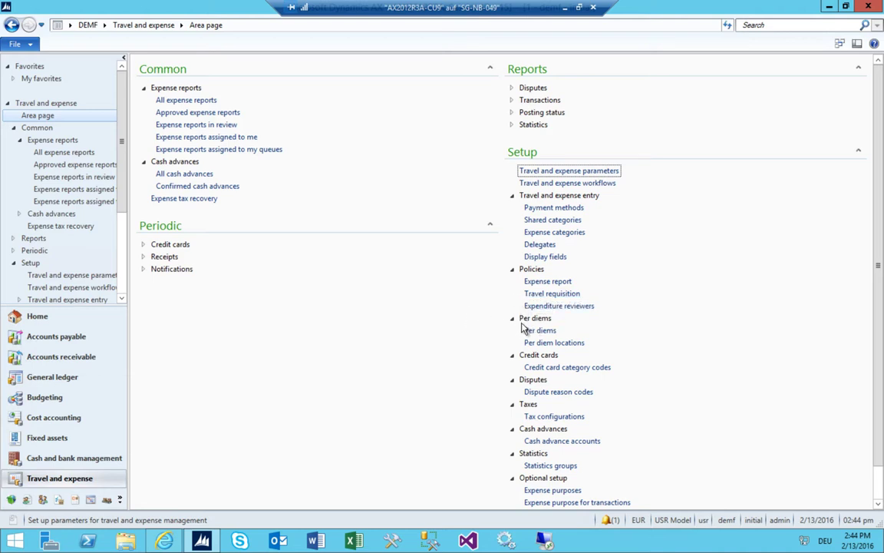
Step: Add GER and CHE as per diem locations and close the list
click(556, 343)
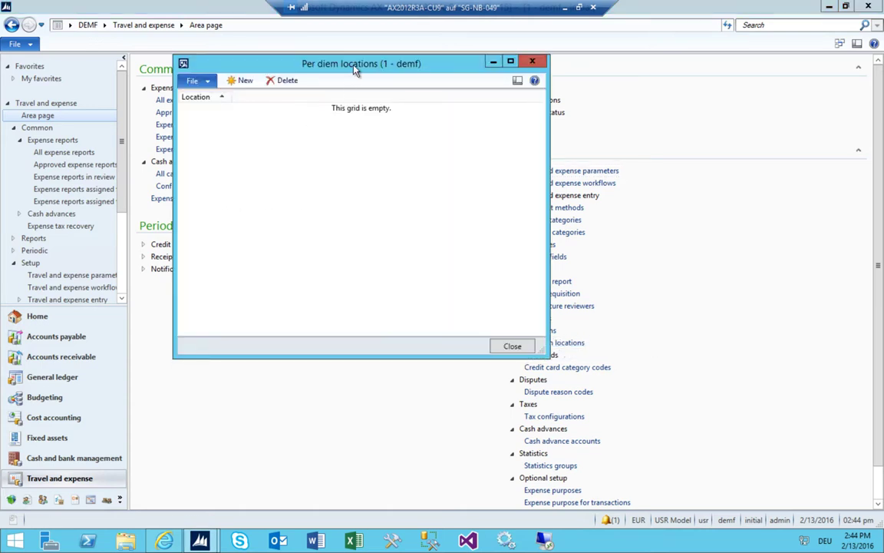
drag(354, 66, 296, 66)
key(ctrl+n)
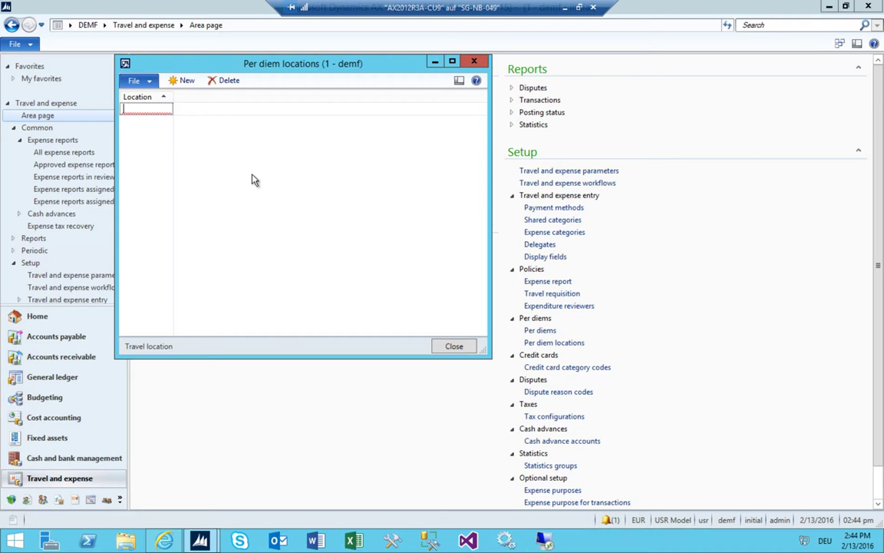
text(GER)
key(Tab)
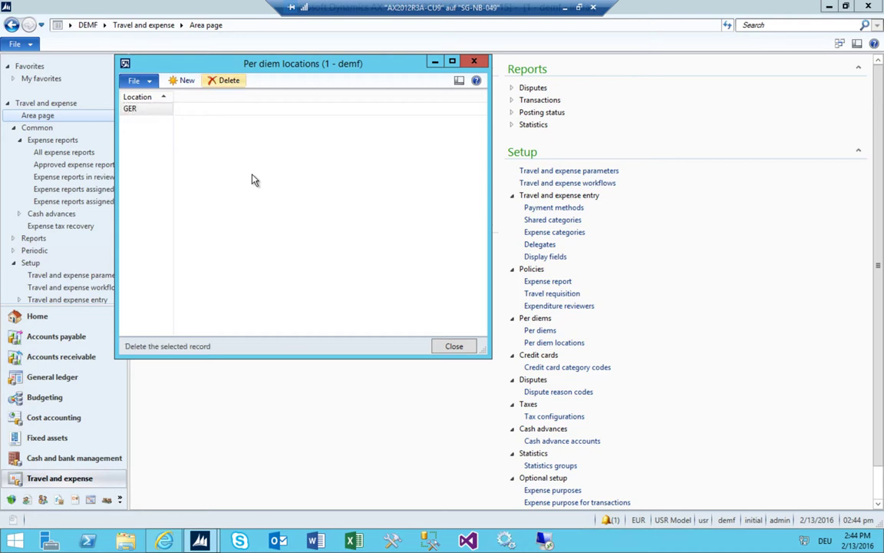
key(ctrl+n)
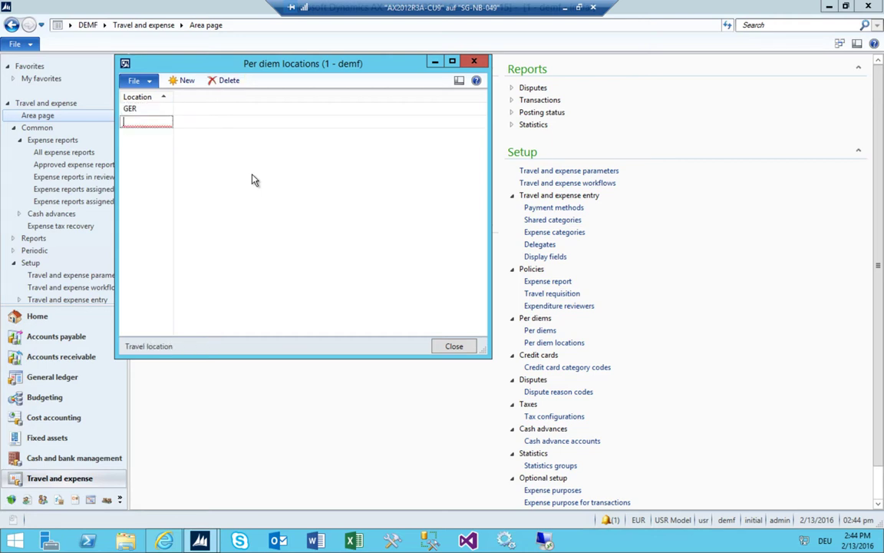
text(CHE)
key(Tab)
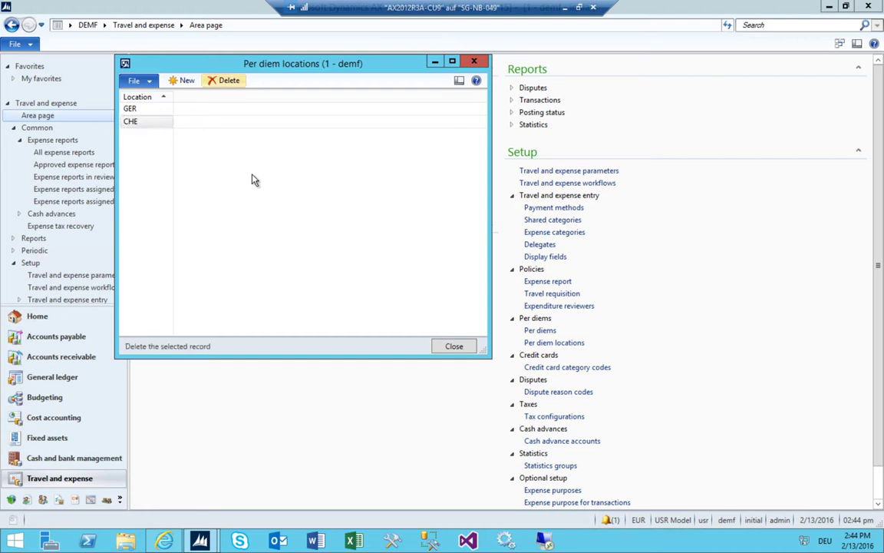
key(shift+Tab)
key(Escape)
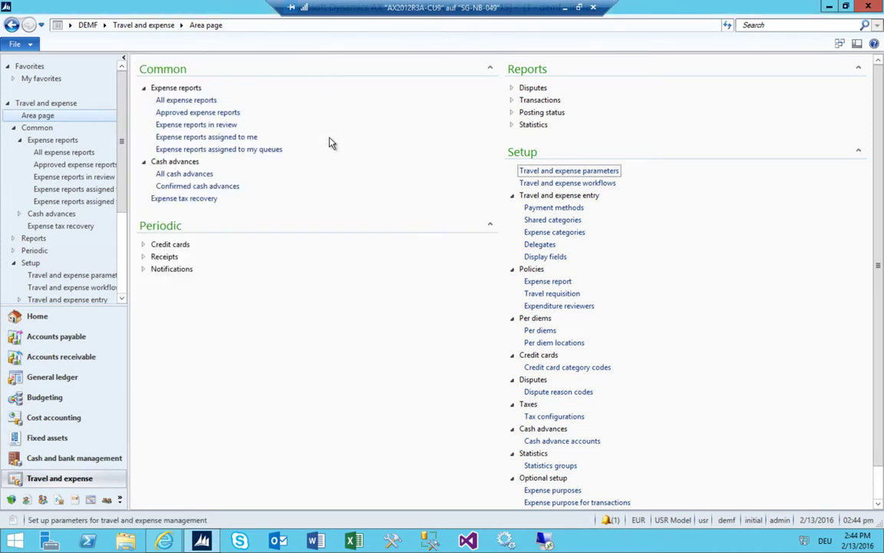
Step: Add a GER per diem in EUR with hotel 50, meals 10, other 30
click(534, 331)
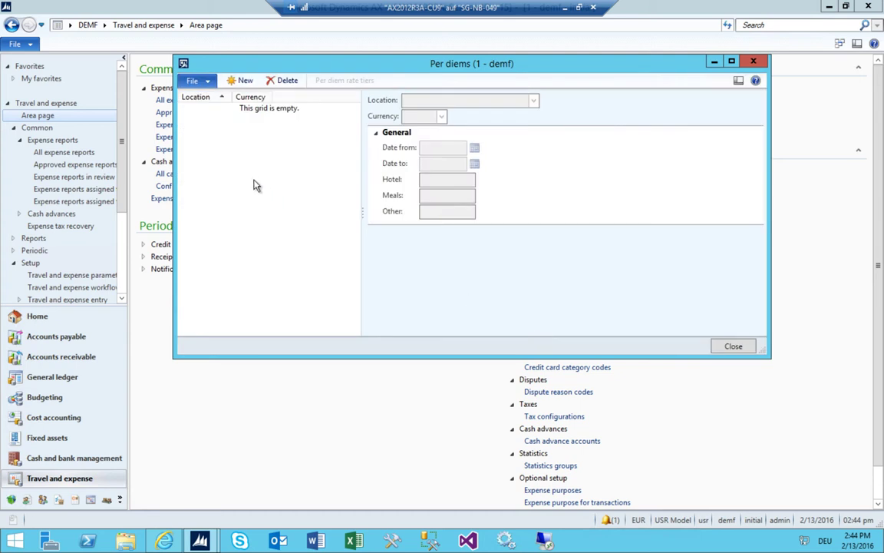
click(236, 80)
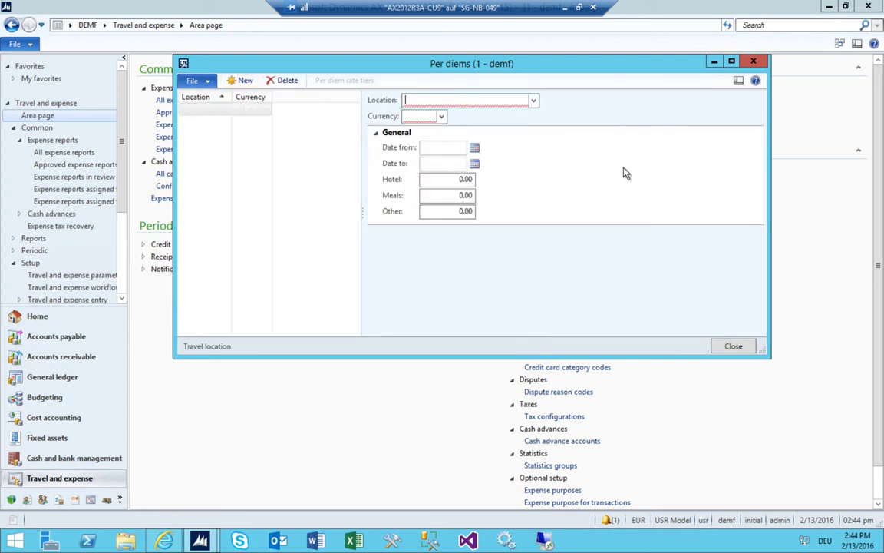
text(GER)
key(Tab)
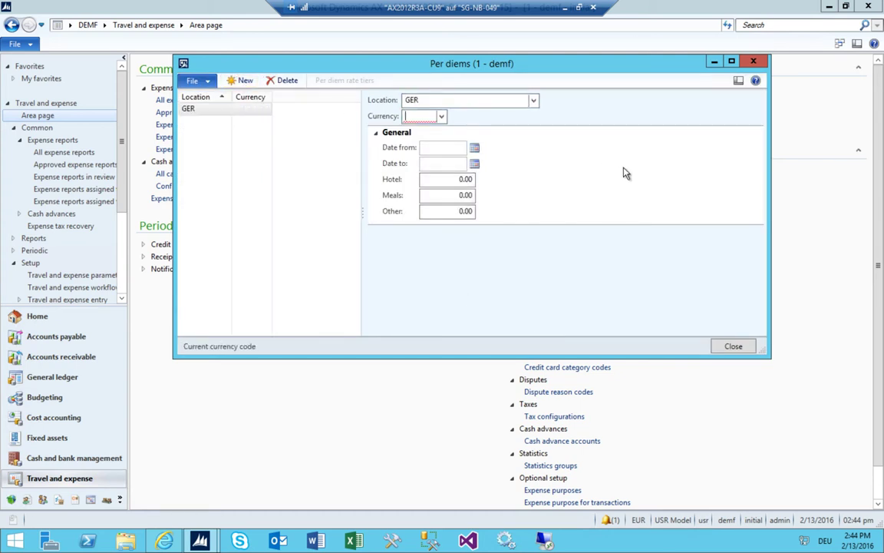
text(EUR)
key(Tab)
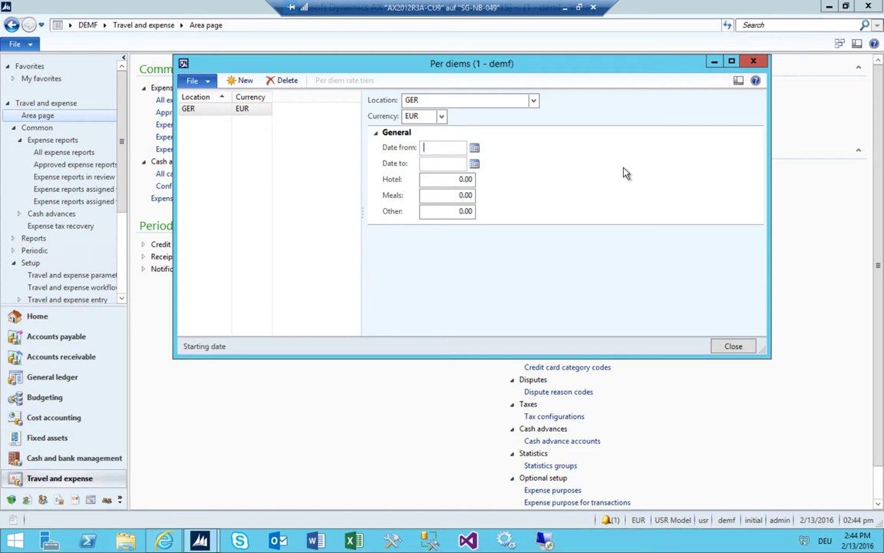
key(Tab)
key(Tab)
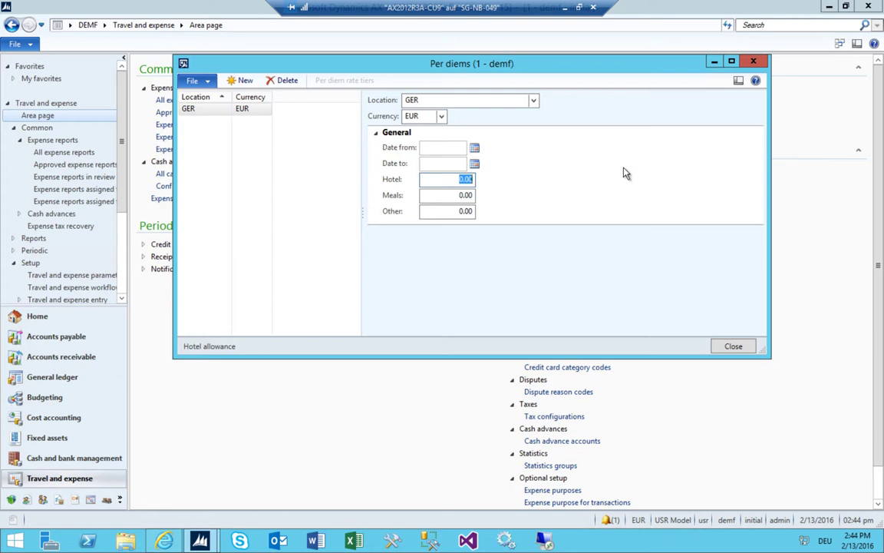
text(50)
key(Tab)
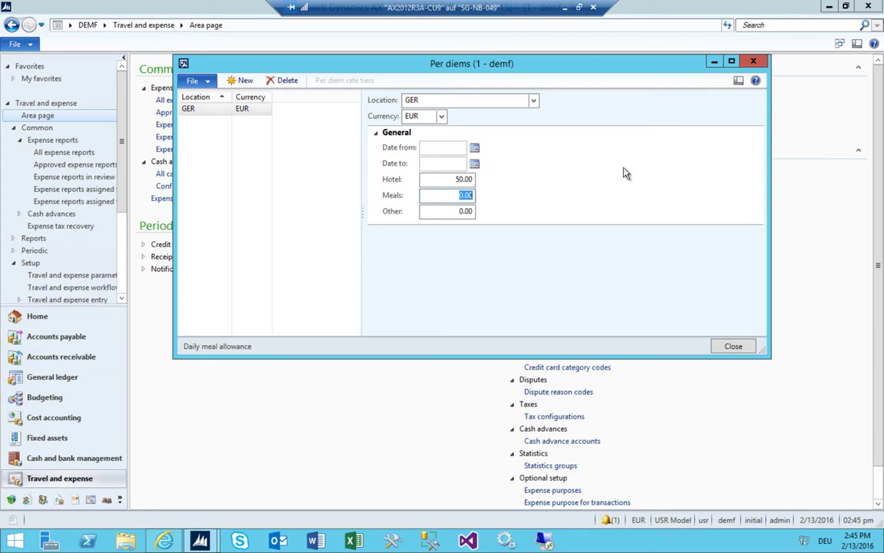
text(10)
key(Tab)
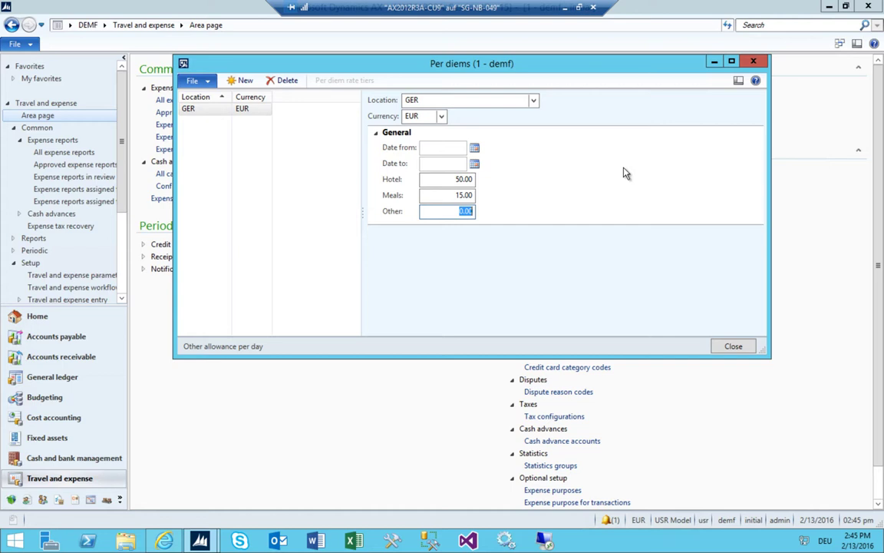
text(30)
key(shift+Tab)
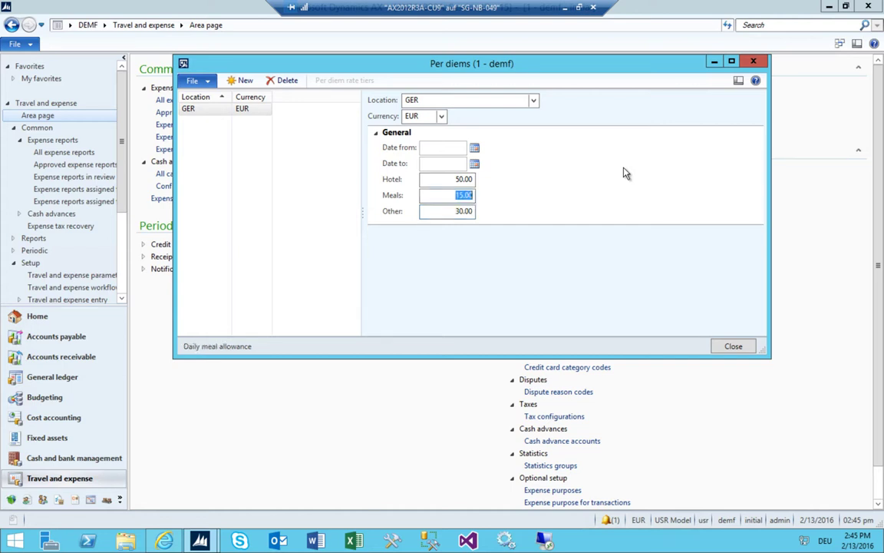
Step: Add a CHE per diem in EUR with hotel 250, meals 60, other 800, then close
click(239, 80)
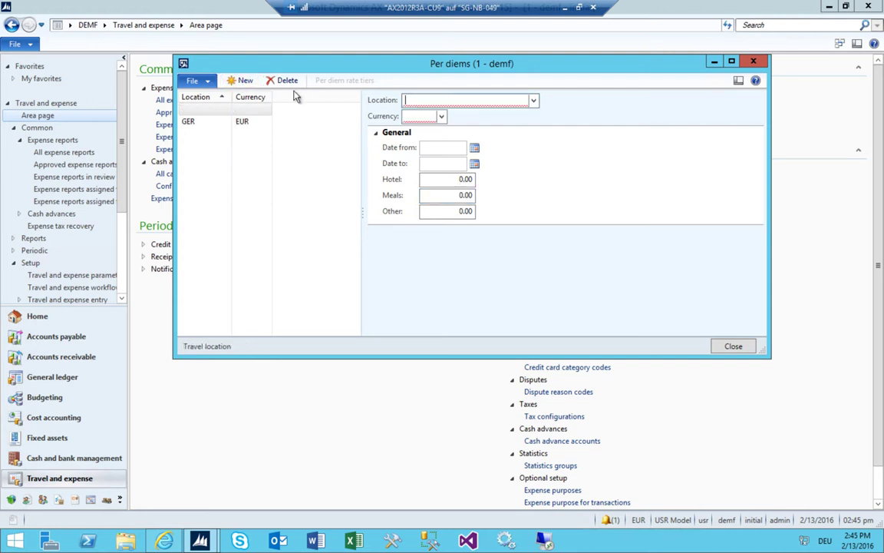
text(CHE)
key(Tab)
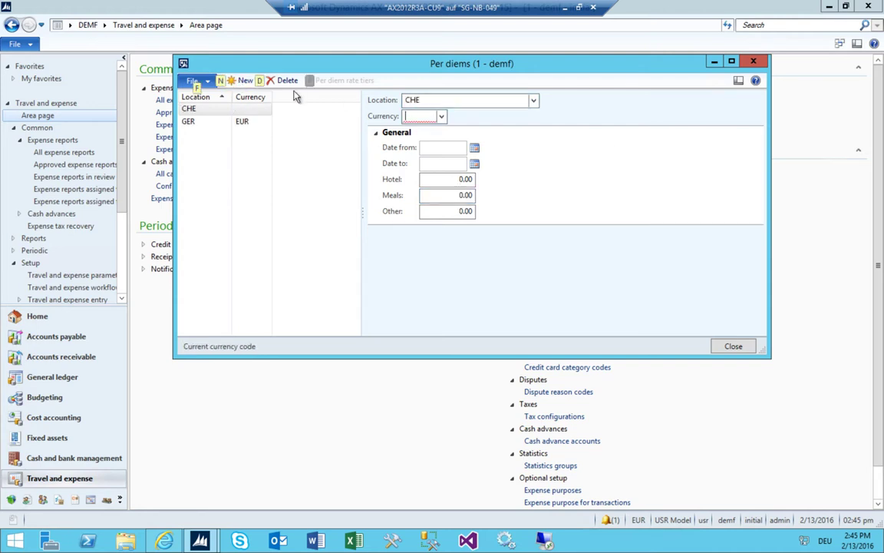
text(EUR)
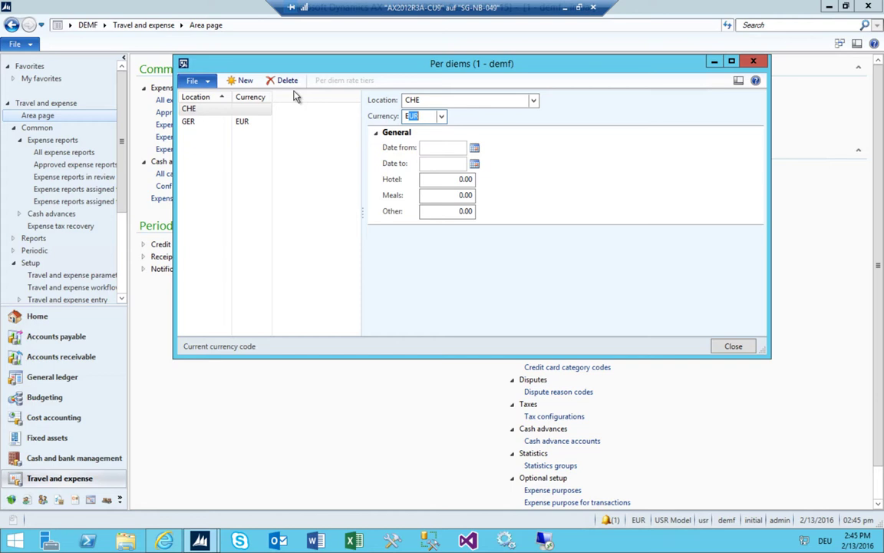
key(Tab)
key(Tab)
key(Tab)
key(Tab)
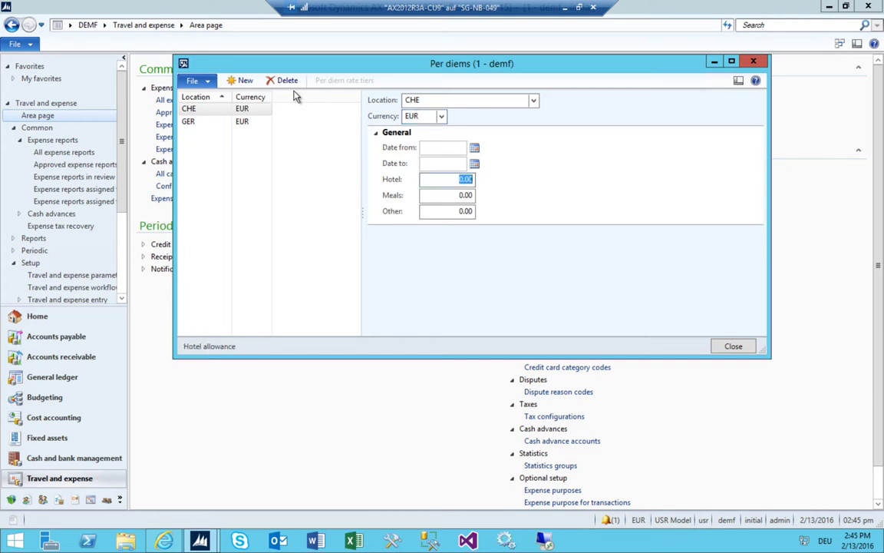
text(250)
key(Tab)
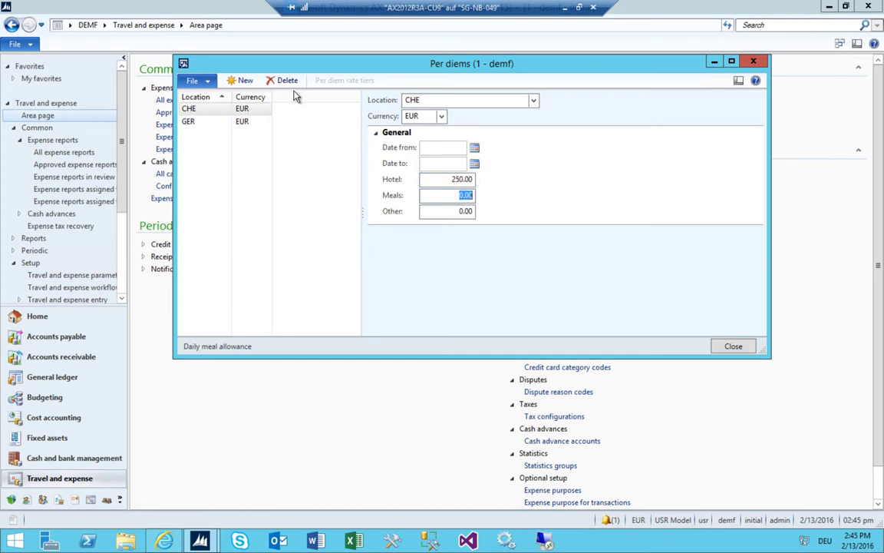
text(60)
key(Tab)
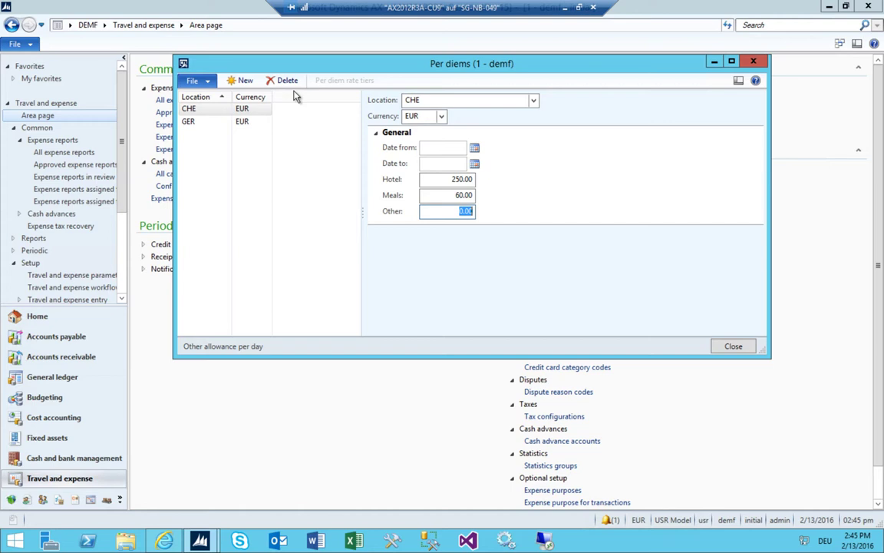
text(800)
key(shift+Tab)
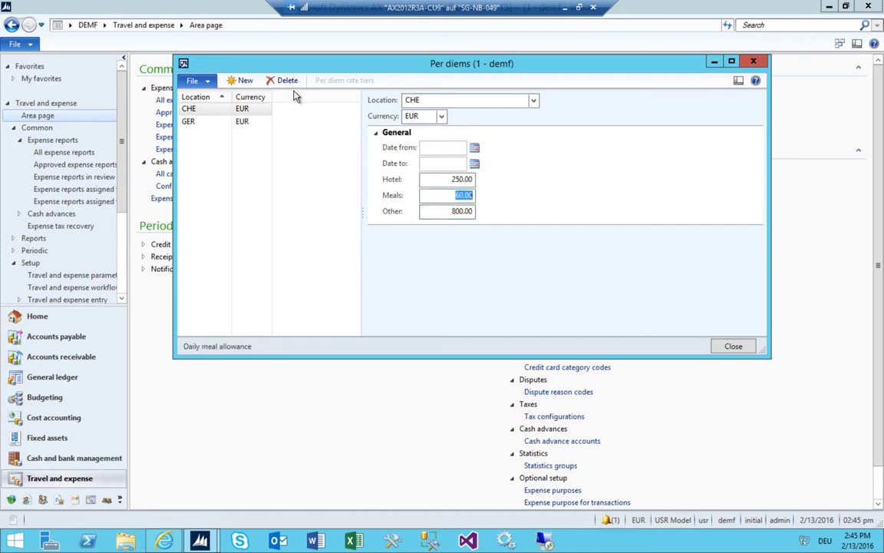
key(Tab)
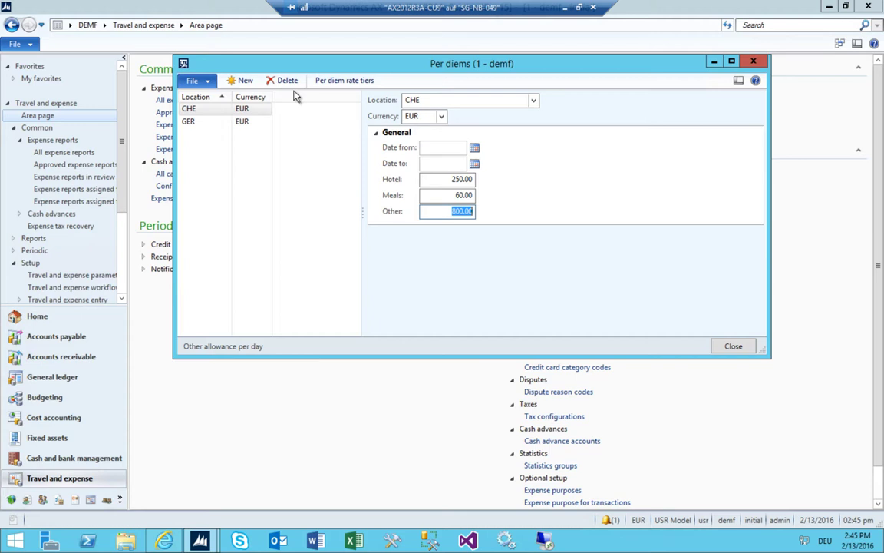
click(202, 112)
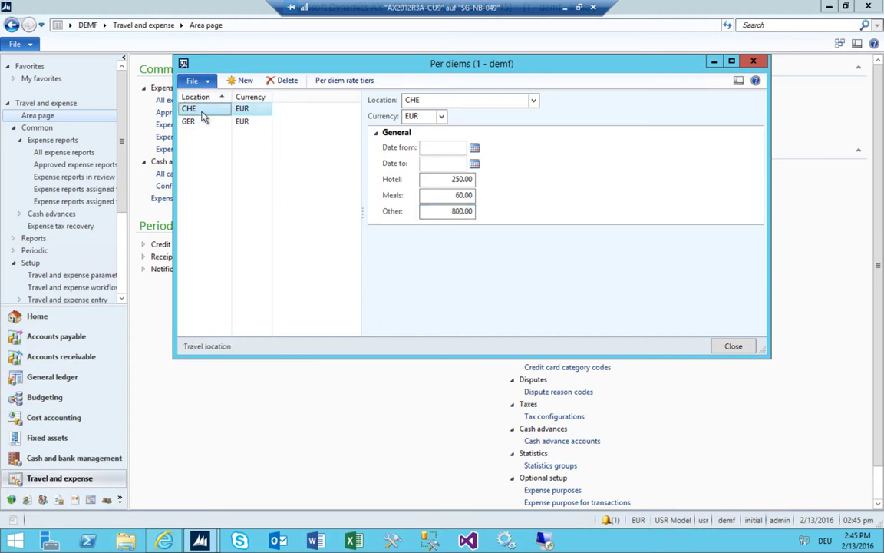
key(Escape)
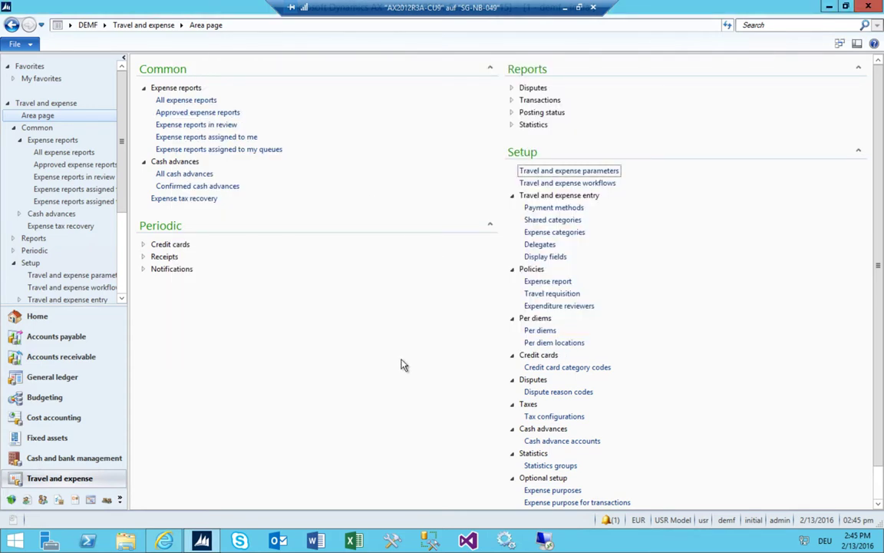
Step: In Tax configurations, add a row mapping country/region DEU to sales tax group AP-DOM
scroll(405, 365, down, 1)
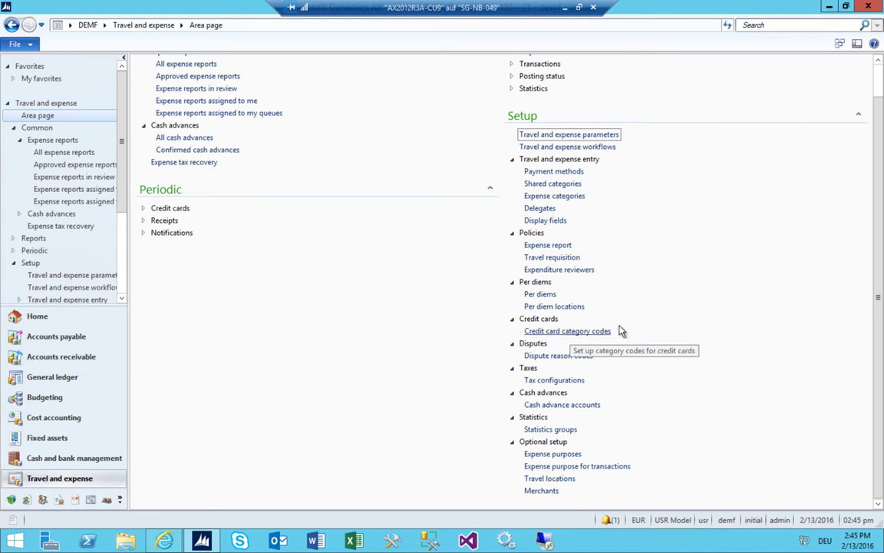
click(556, 380)
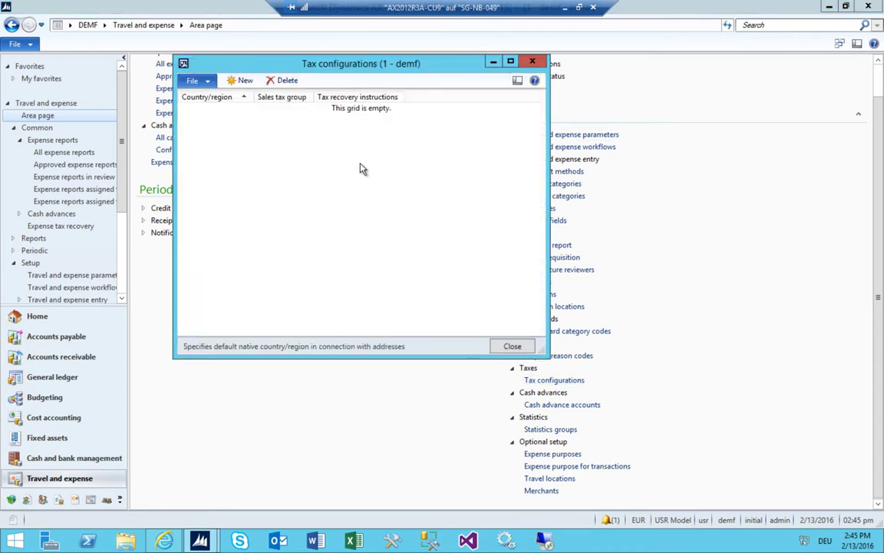
drag(364, 69, 282, 59)
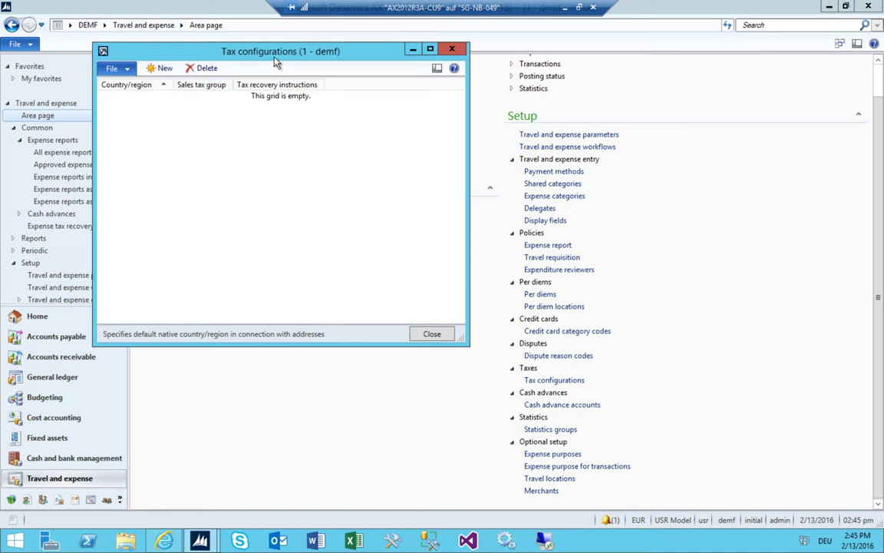
key(ctrl+n)
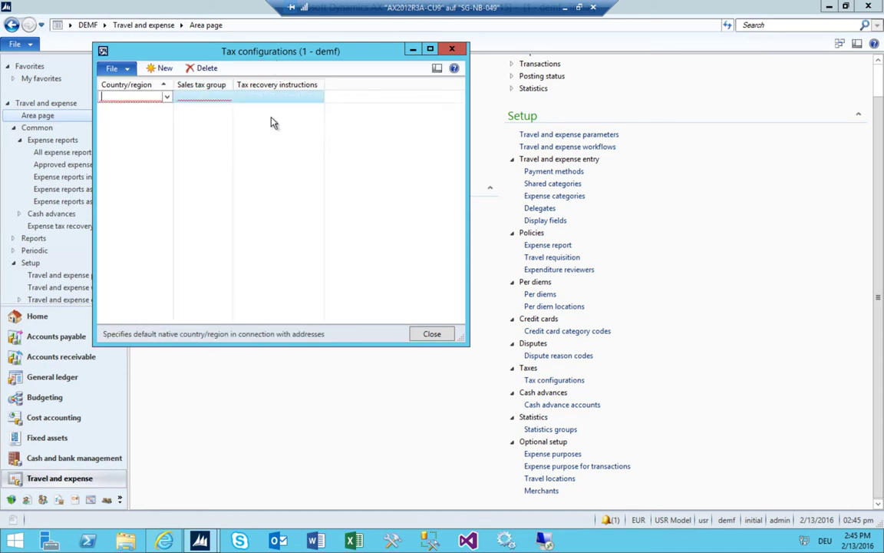
key(alt+Down)
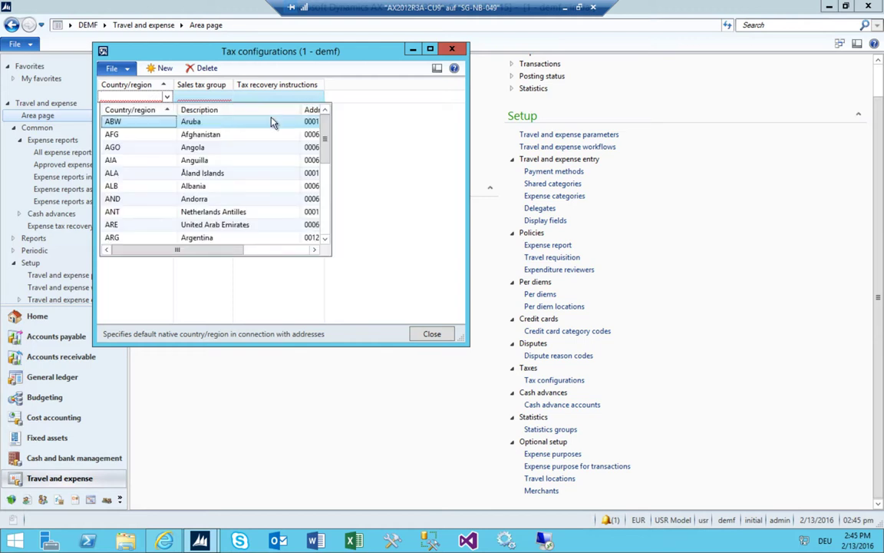
scroll(157, 198, down, 10)
scroll(158, 198, down, 7)
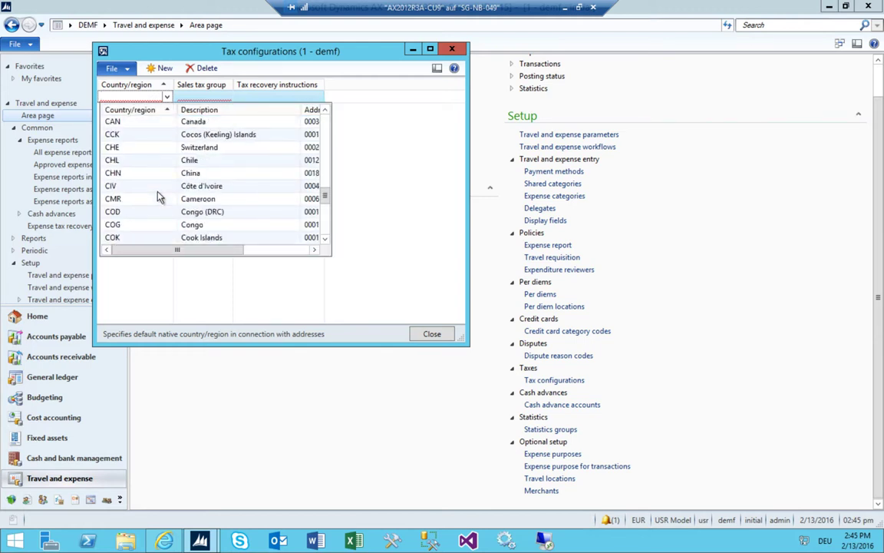
click(195, 174)
key(Tab)
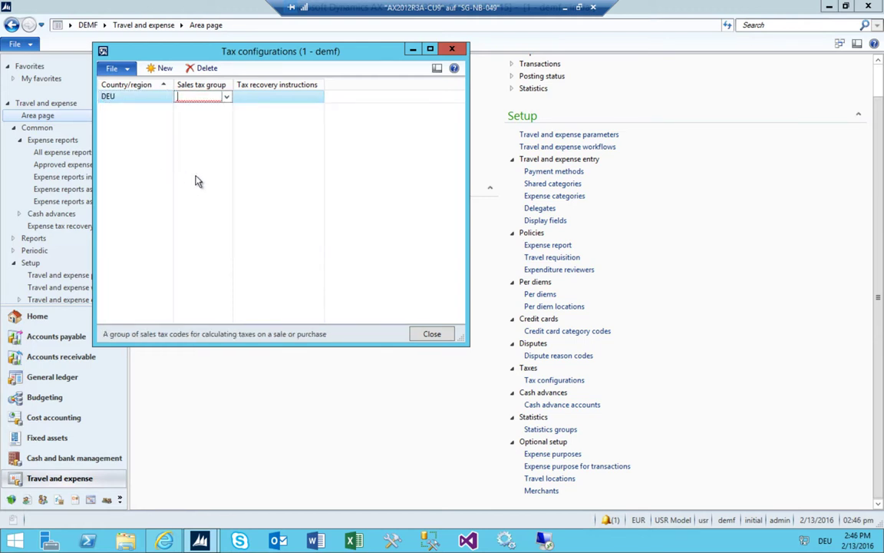
key(alt+Down)
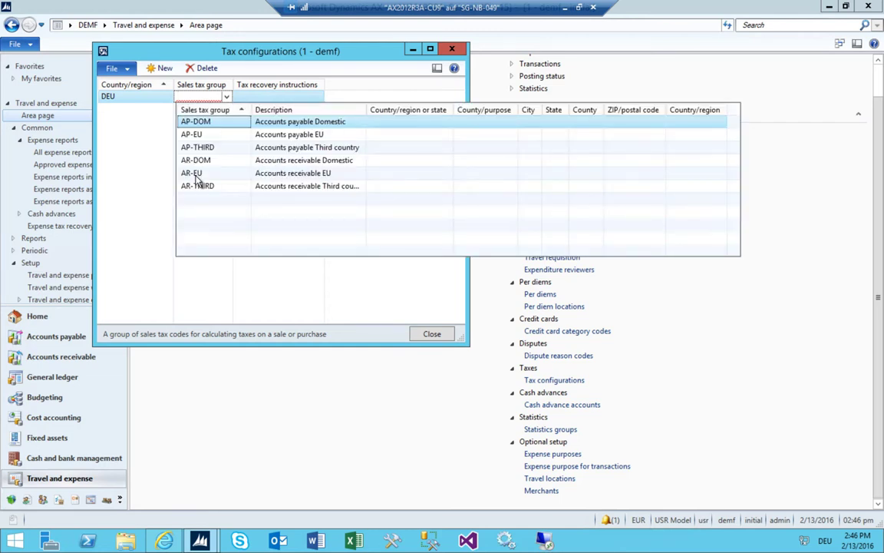
key(Return)
Step: Add a second row mapping CHE to sales tax group AP-THIRD, then close the window
key(Tab)
key(Tab)
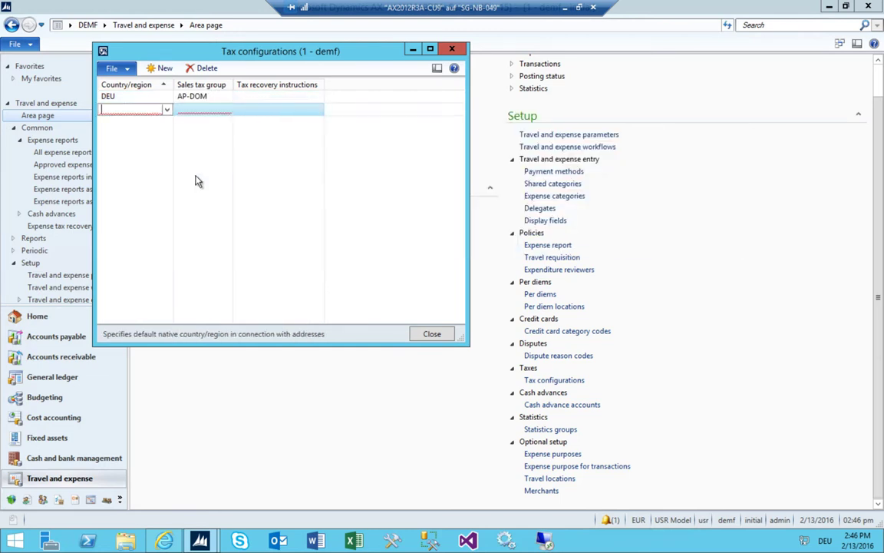
text(CHE)
key(Tab)
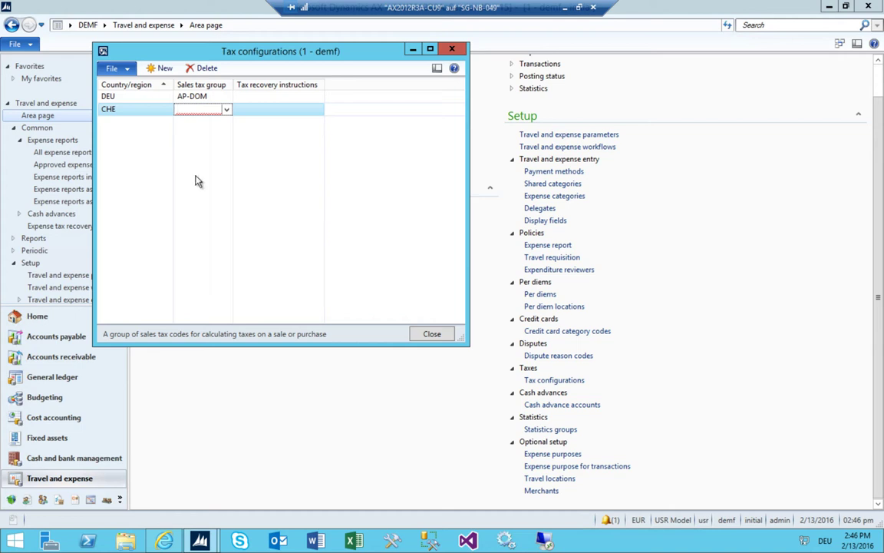
key(alt+Down)
key(Down)
key(Down)
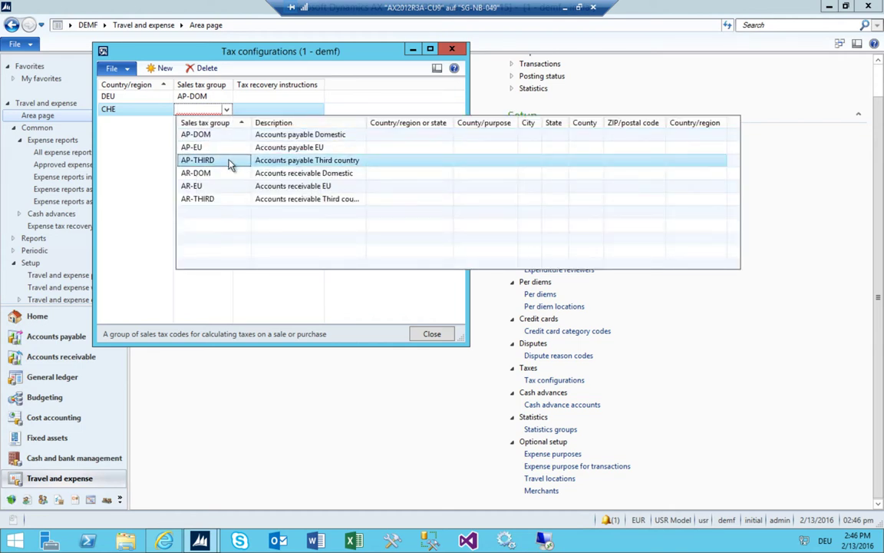
key(Return)
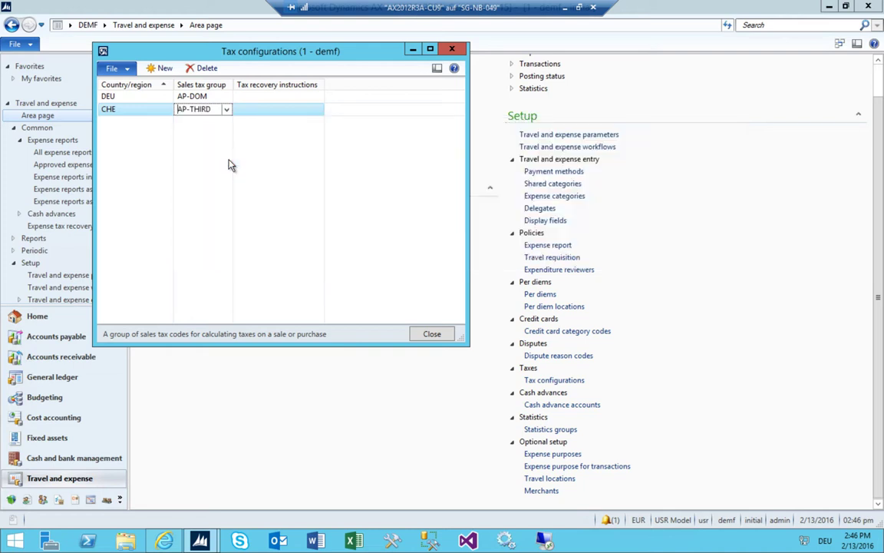
key(shift+Tab)
key(Escape)
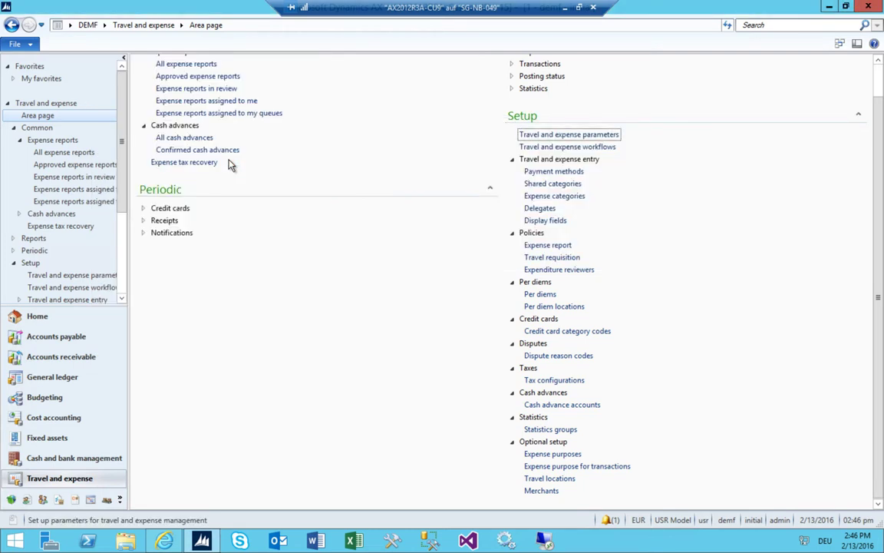
click(559, 407)
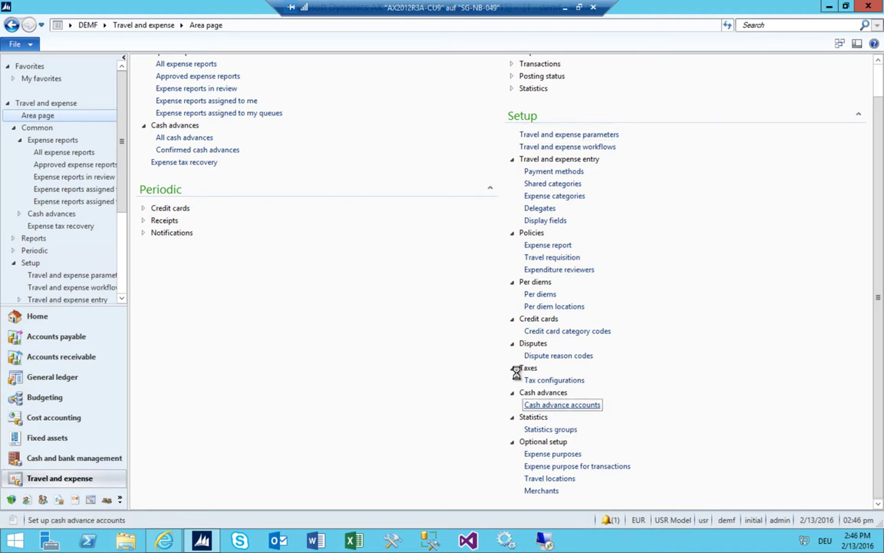
click(219, 160)
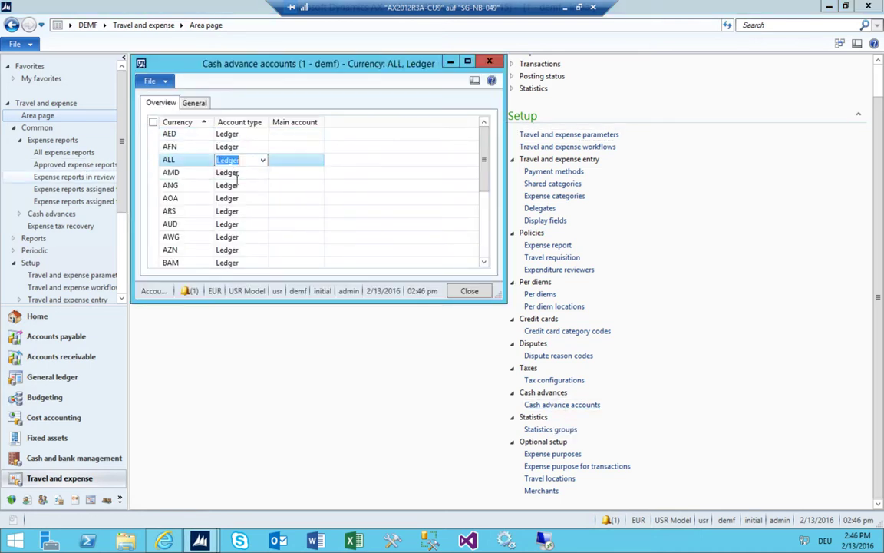
scroll(226, 230, down, 5)
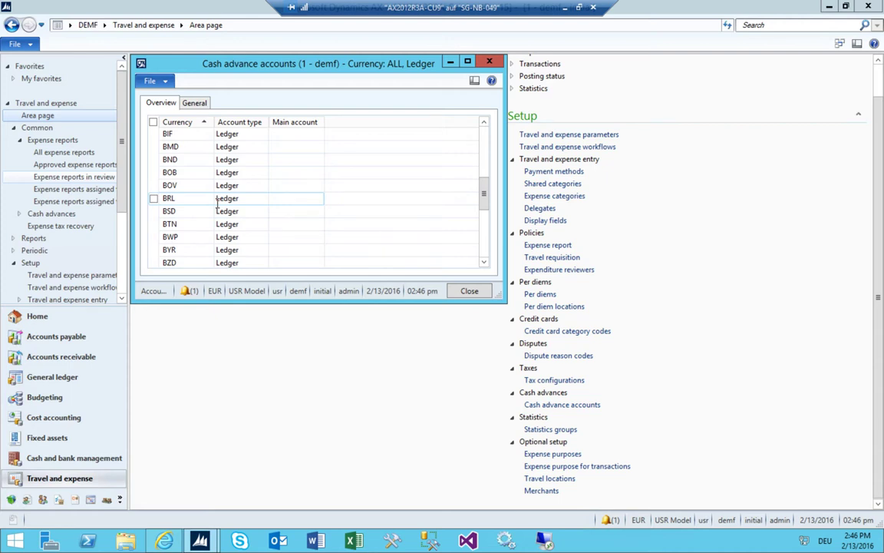
click(307, 223)
click(278, 185)
click(281, 159)
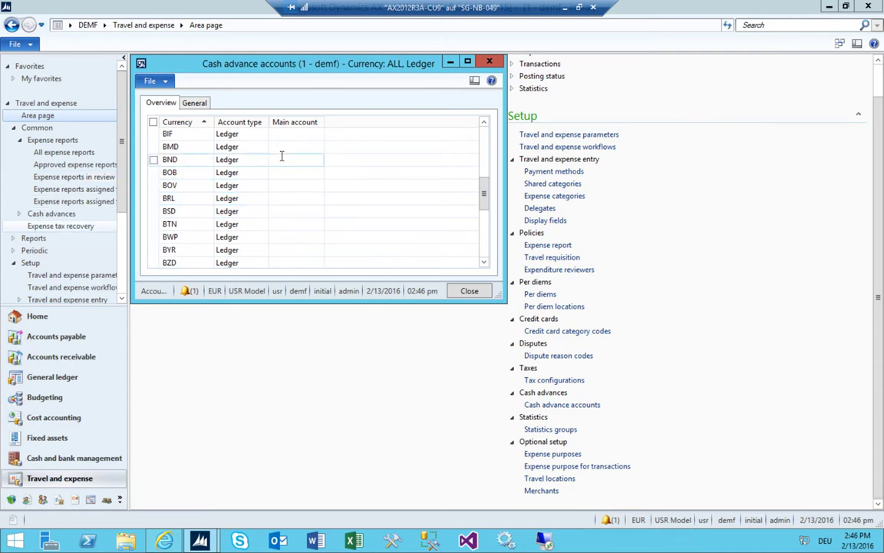
click(254, 186)
click(262, 187)
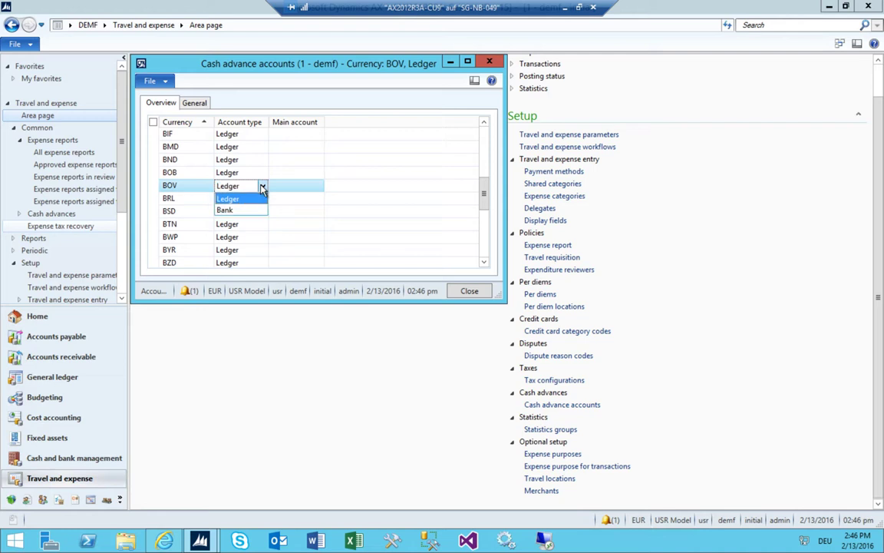
click(238, 172)
click(261, 174)
key(Escape)
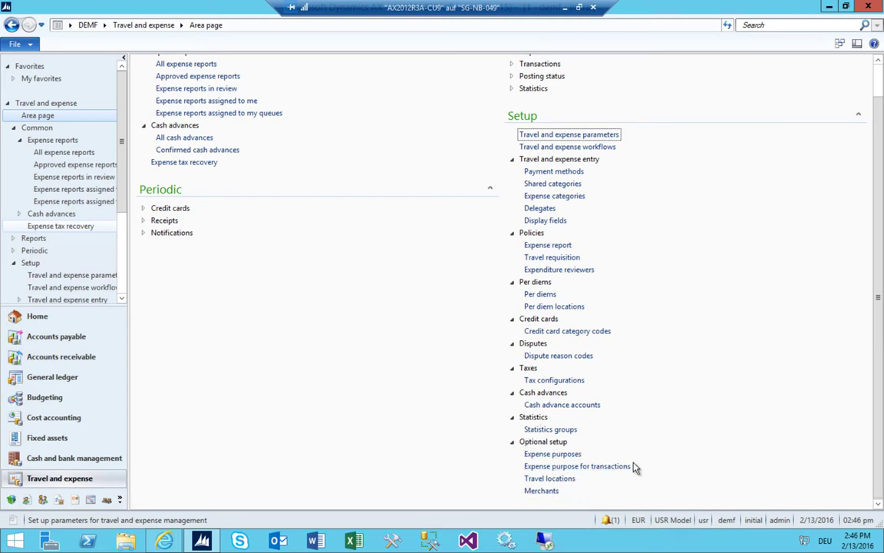
scroll(376, 338, up, 1)
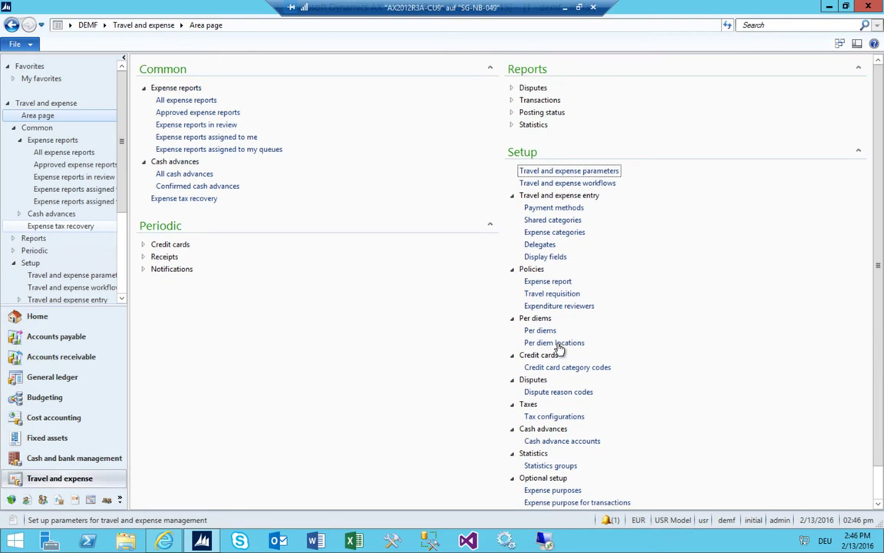
click(547, 231)
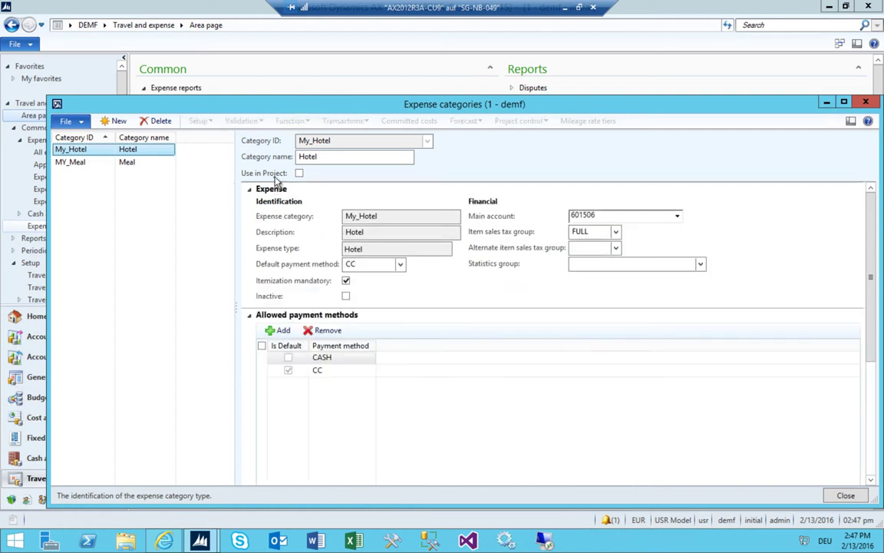
click(85, 163)
key(Up)
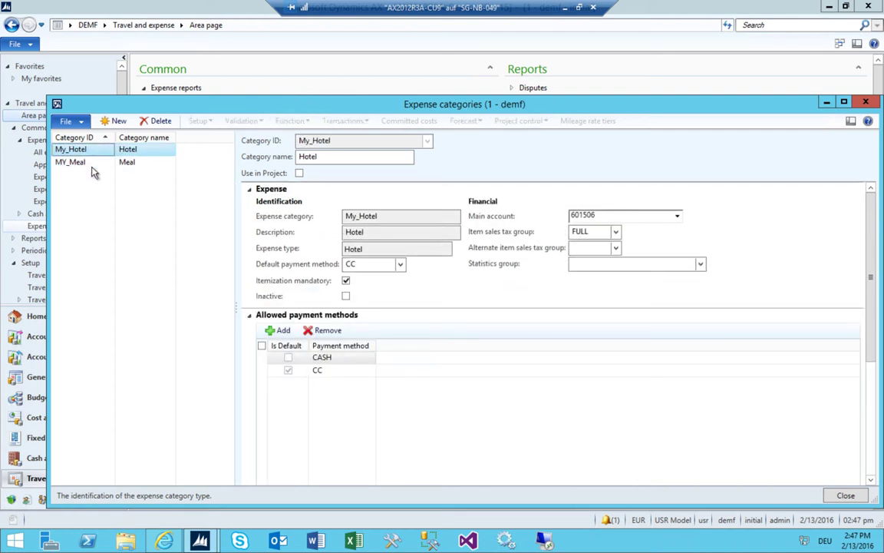
click(84, 163)
click(98, 151)
click(121, 163)
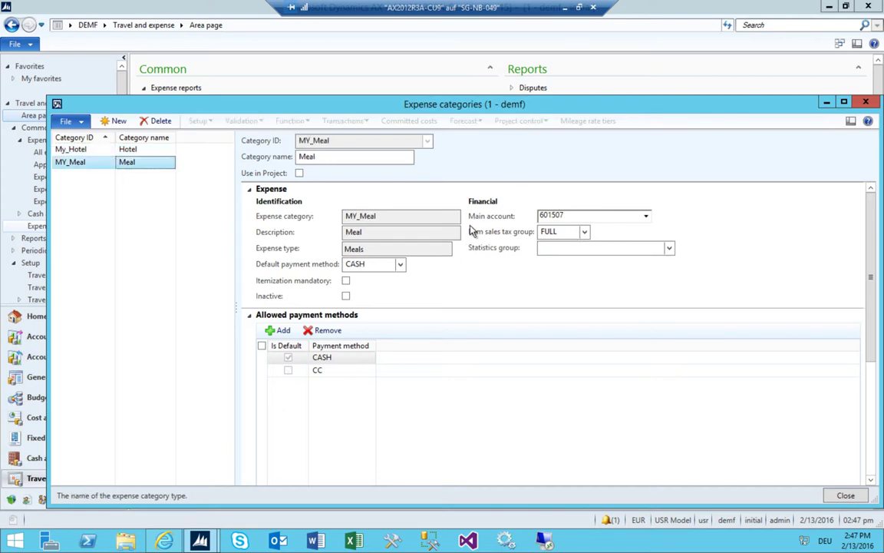
key(Escape)
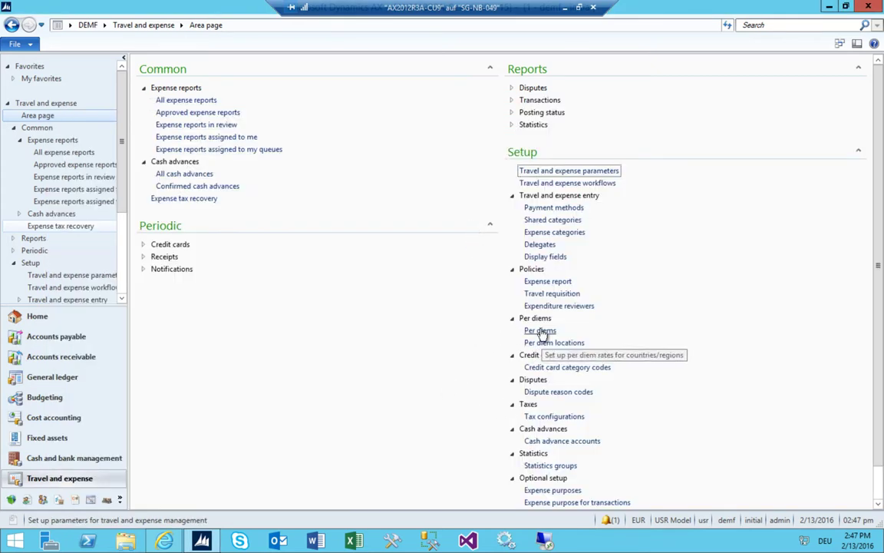
click(534, 331)
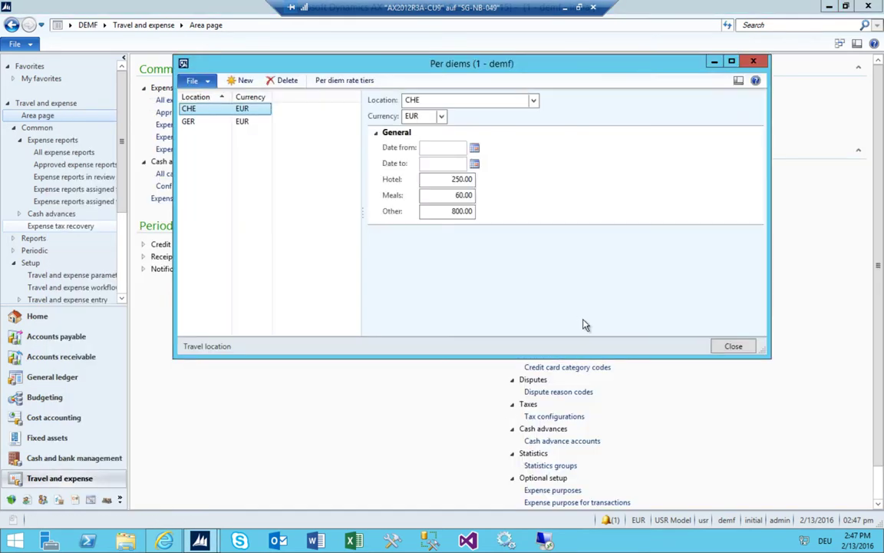
click(345, 81)
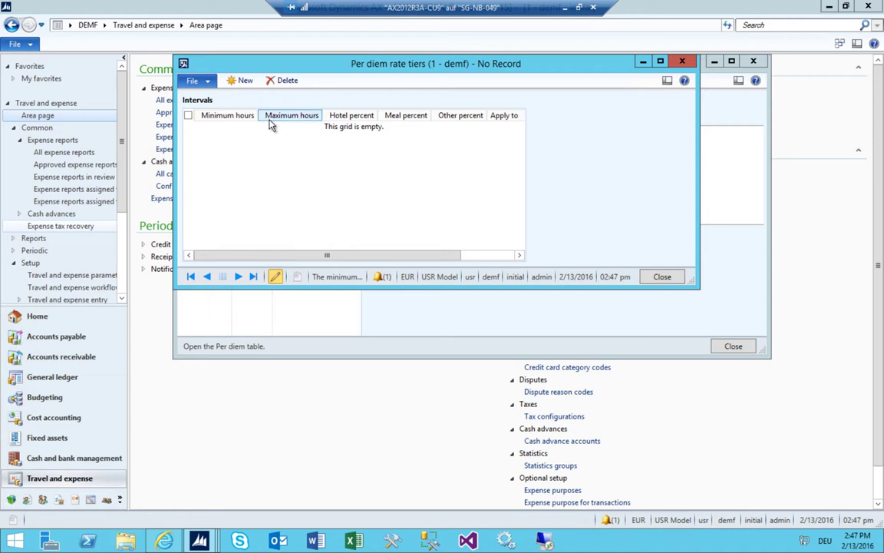
click(242, 79)
key(Tab)
key(Tab)
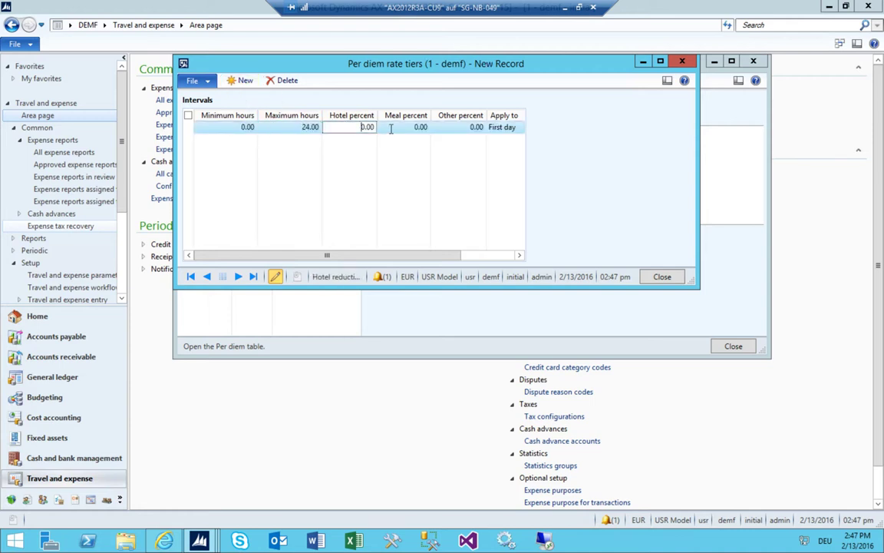
key(Tab)
key(Tab)
key(Tab)
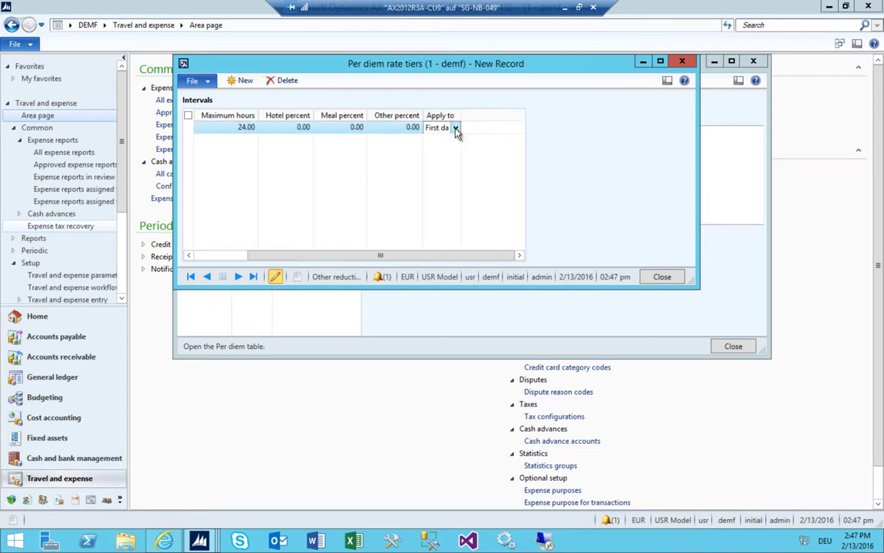
click(456, 129)
click(284, 79)
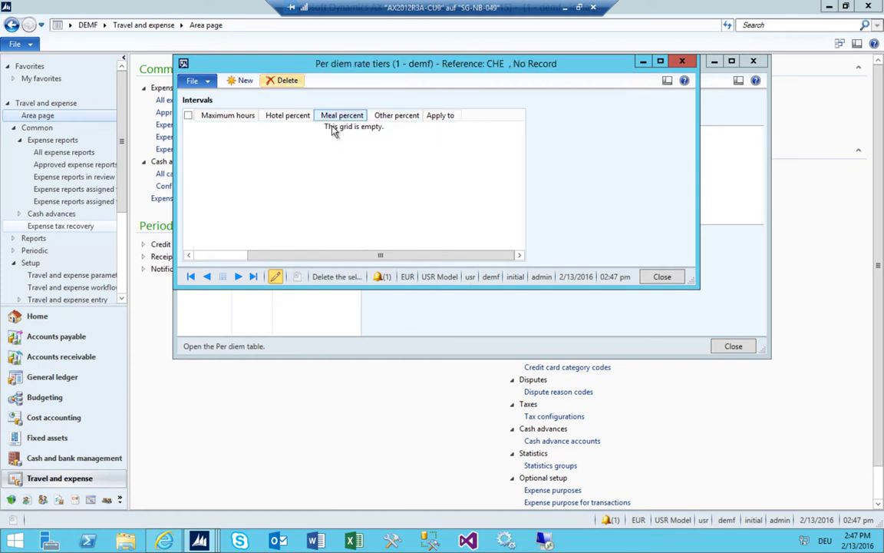
key(Escape)
key(Escape)
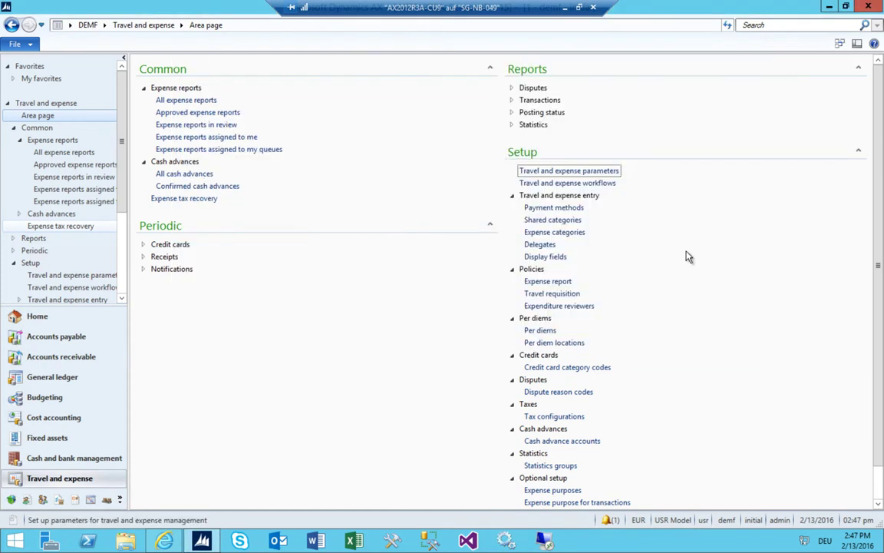
Step: Review the empty Delegates setup and the Expense categories without changing anything
click(544, 245)
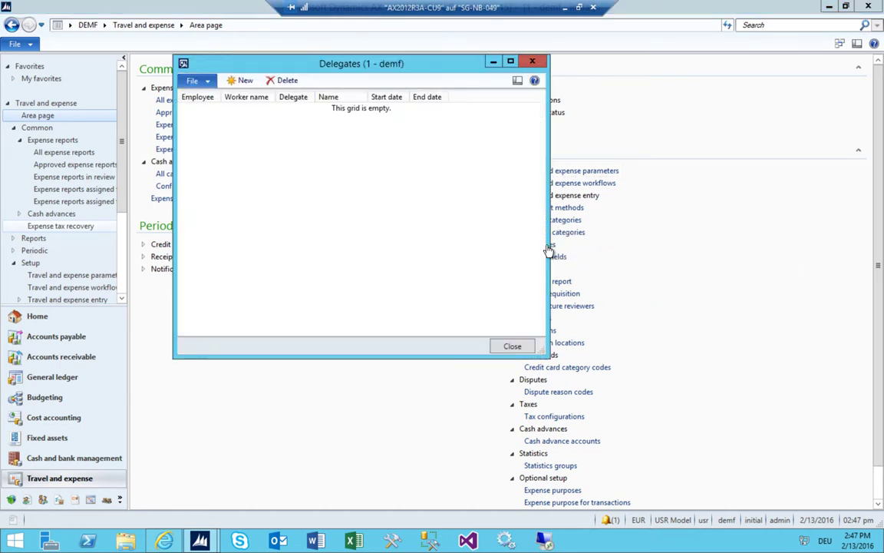
key(Escape)
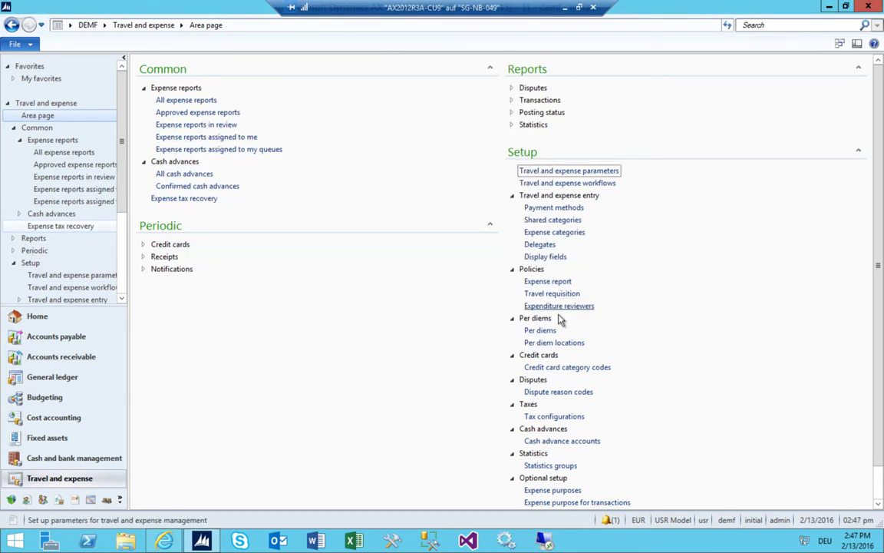
scroll(644, 347, down, 1)
scroll(620, 368, up, 1)
click(552, 233)
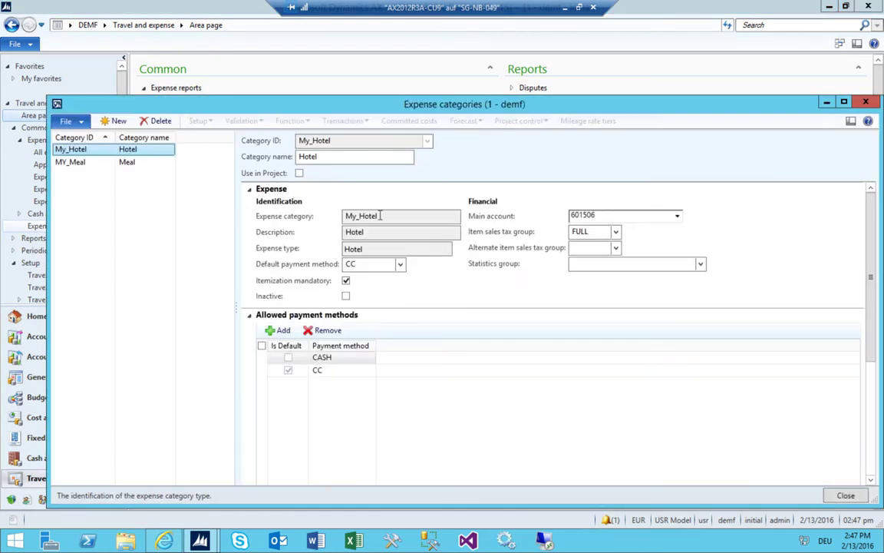
key(Escape)
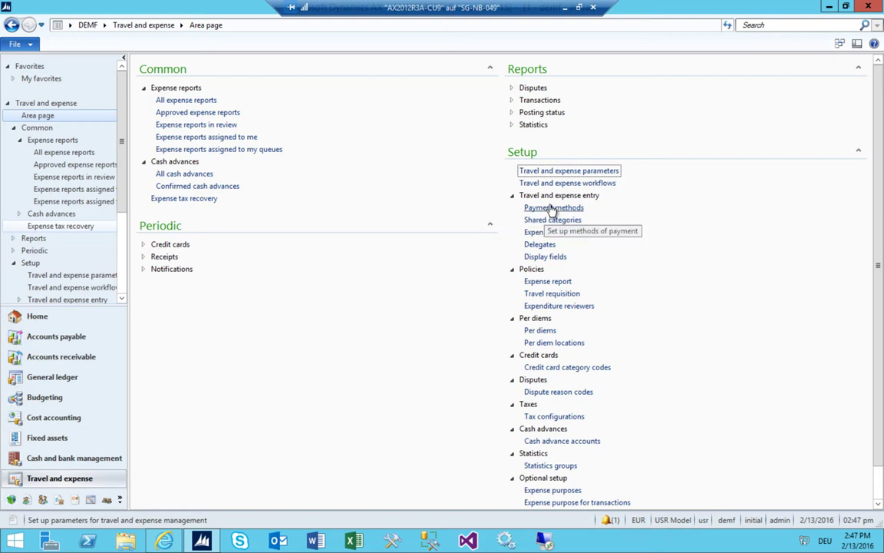
Step: Inspect the CASH payment method's offset account, then return to the module list via the breadcrumb
click(552, 208)
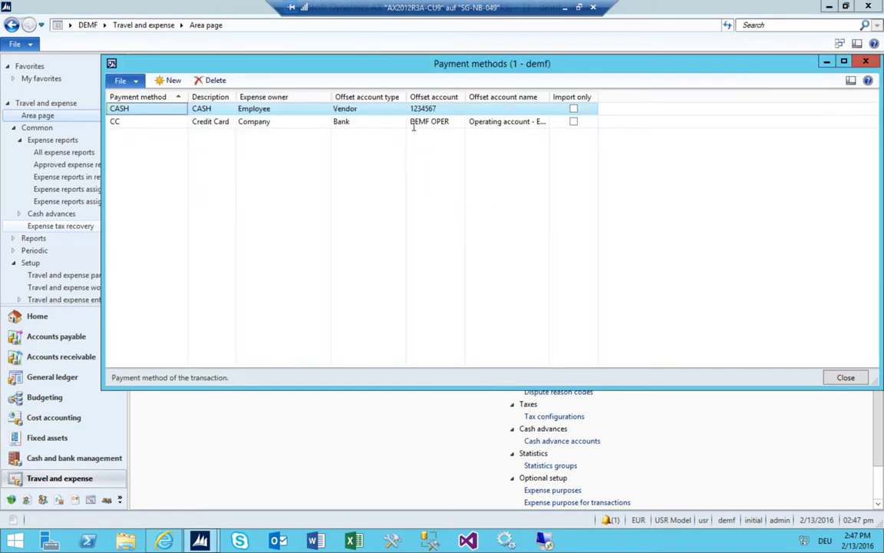
click(357, 109)
key(Tab)
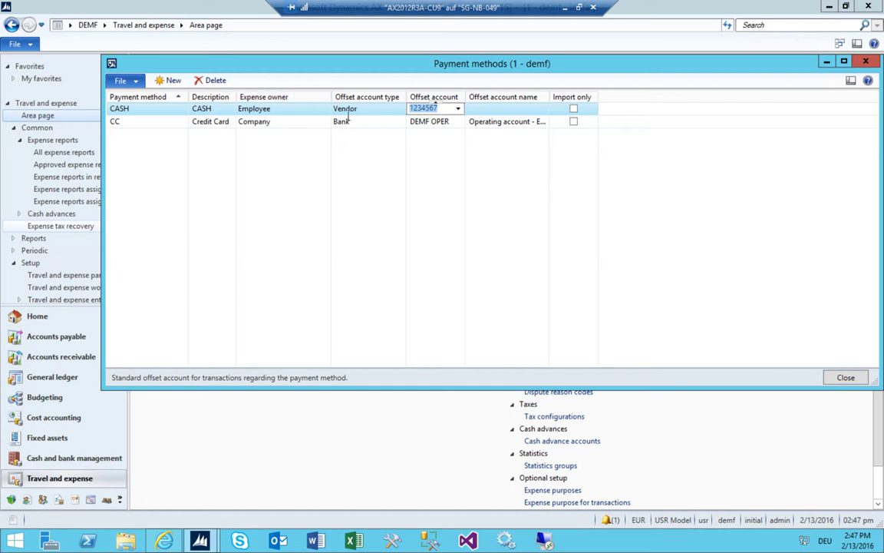
key(Escape)
click(94, 25)
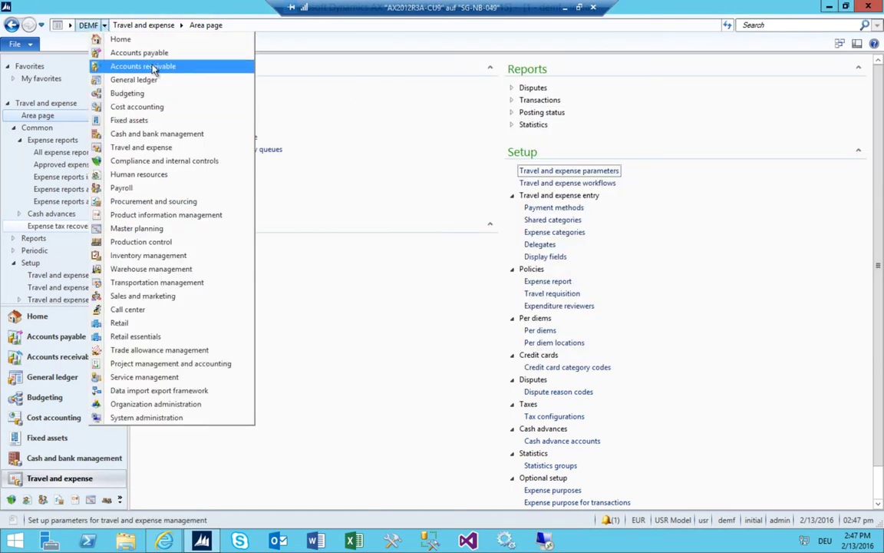
click(152, 67)
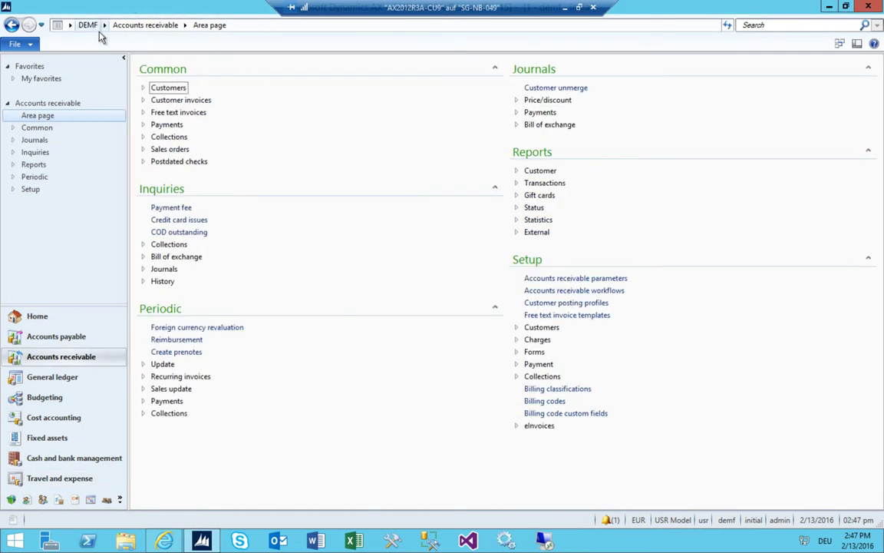
click(106, 27)
click(140, 52)
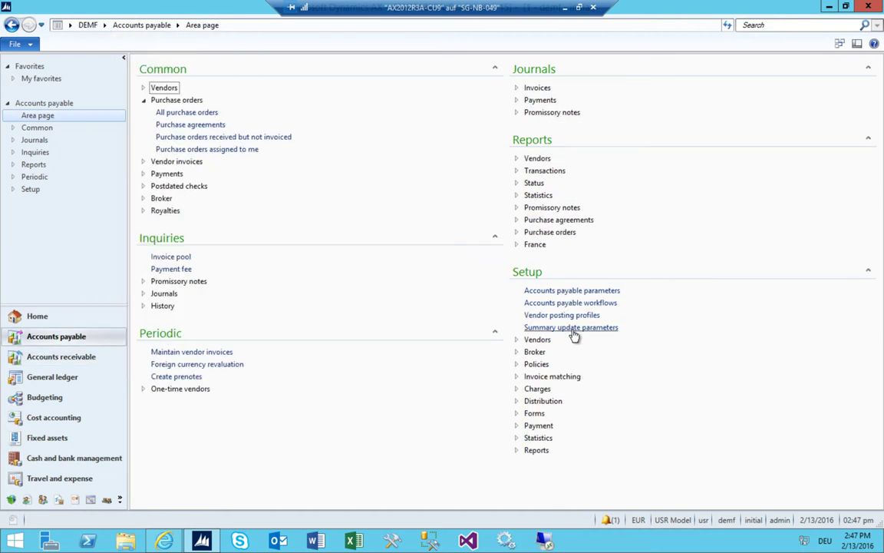
click(534, 314)
click(340, 197)
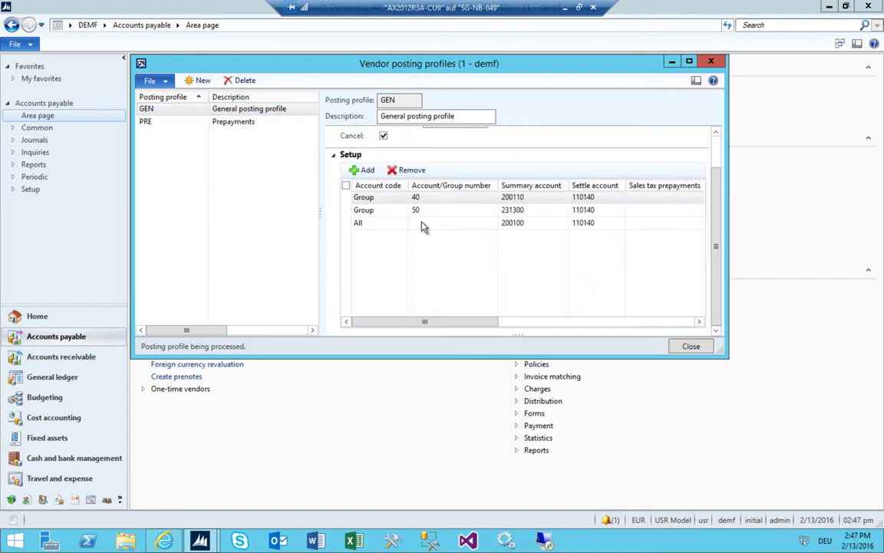
click(407, 222)
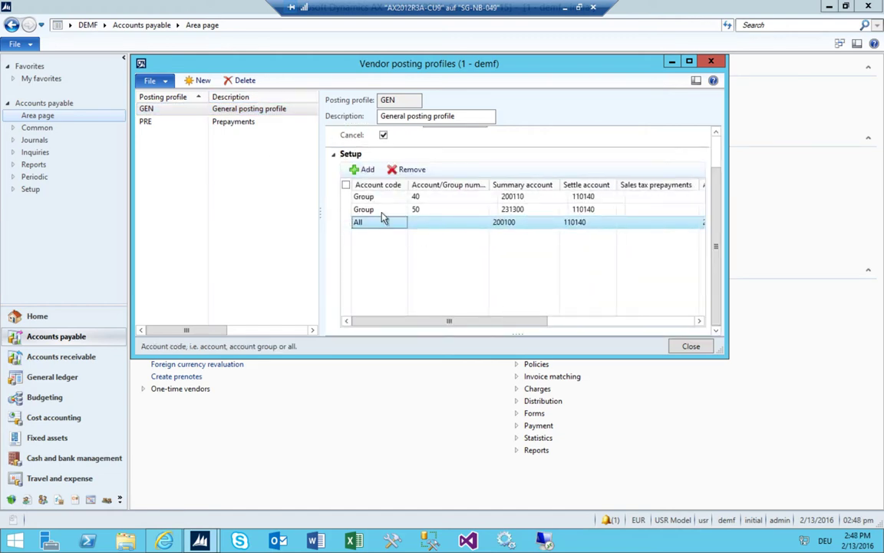
key(Escape)
click(107, 25)
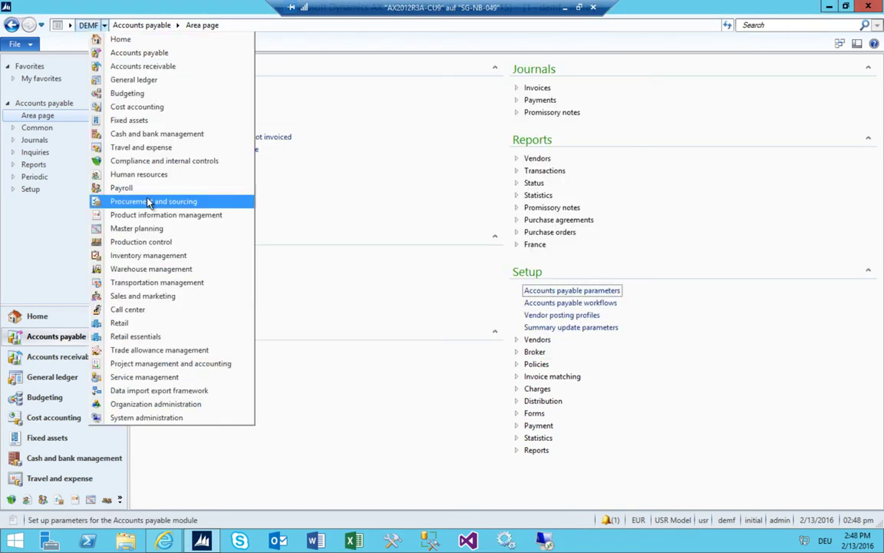
click(139, 145)
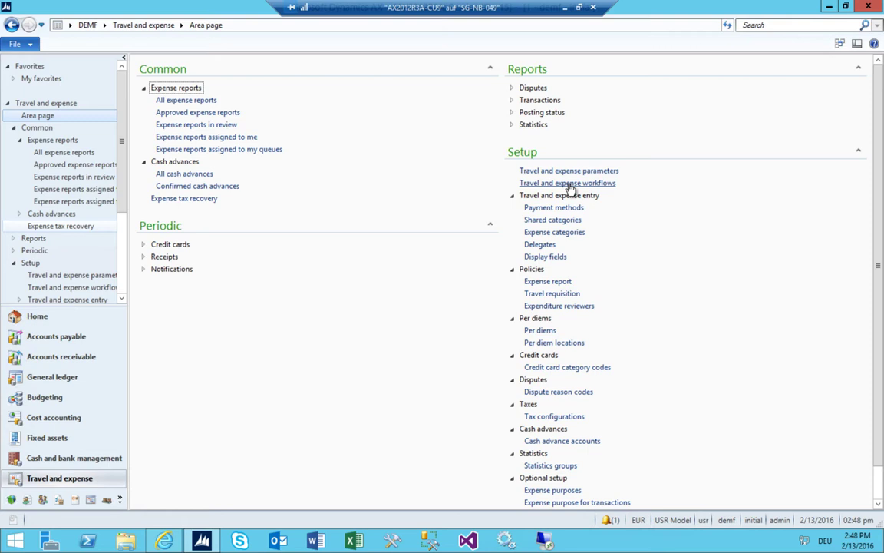
Step: Open the Travel and expense workflows list and start a new workflow
click(569, 184)
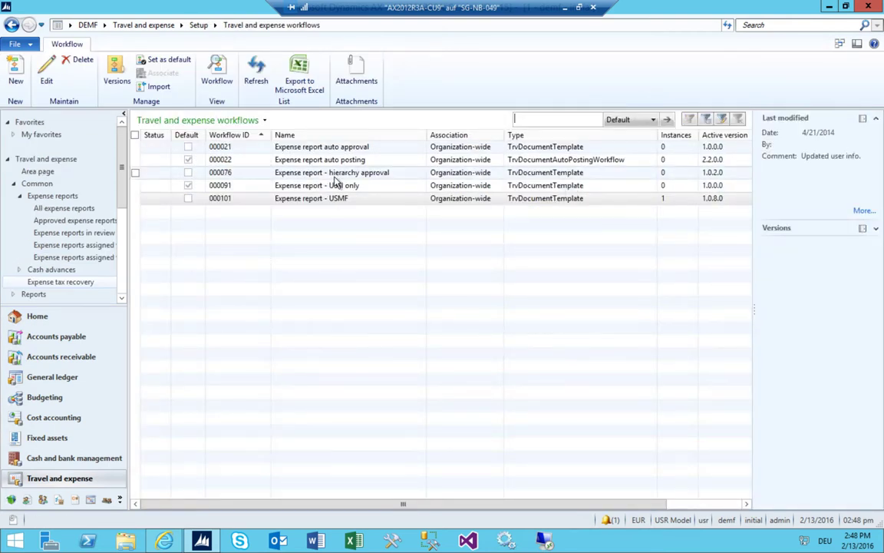
click(15, 74)
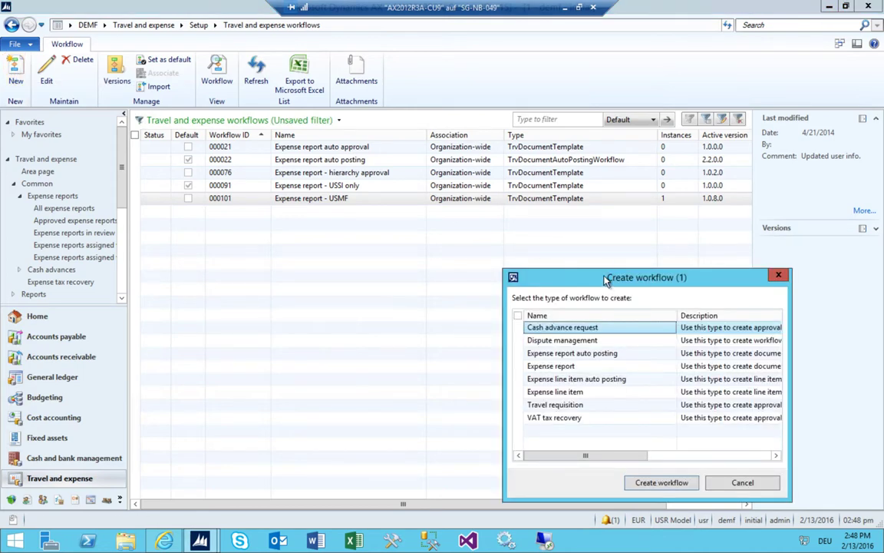
drag(606, 281, 448, 198)
Step: Choose Expense report as the workflow type and create the workflow
click(411, 282)
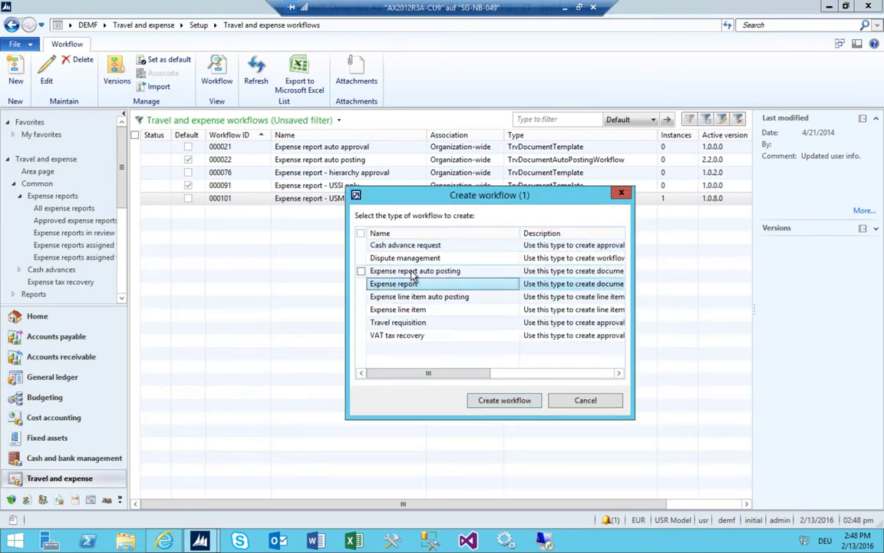
click(412, 273)
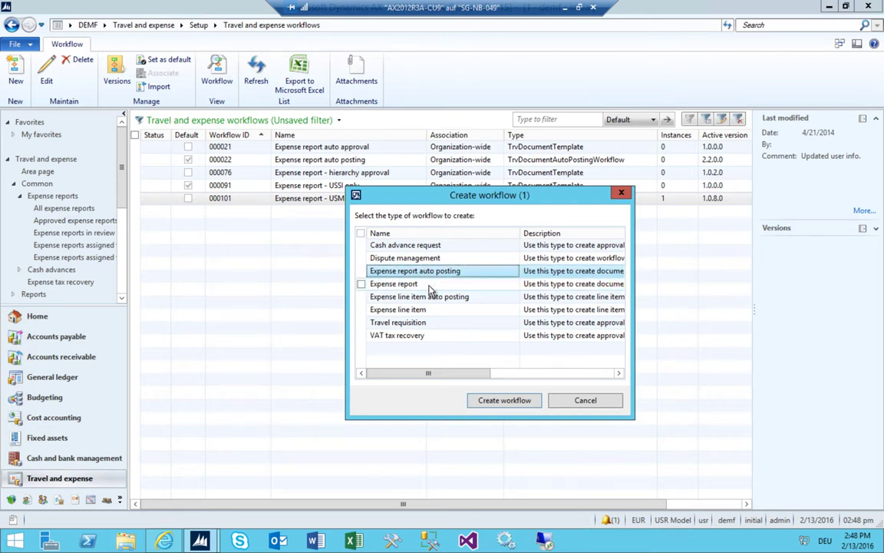
click(432, 281)
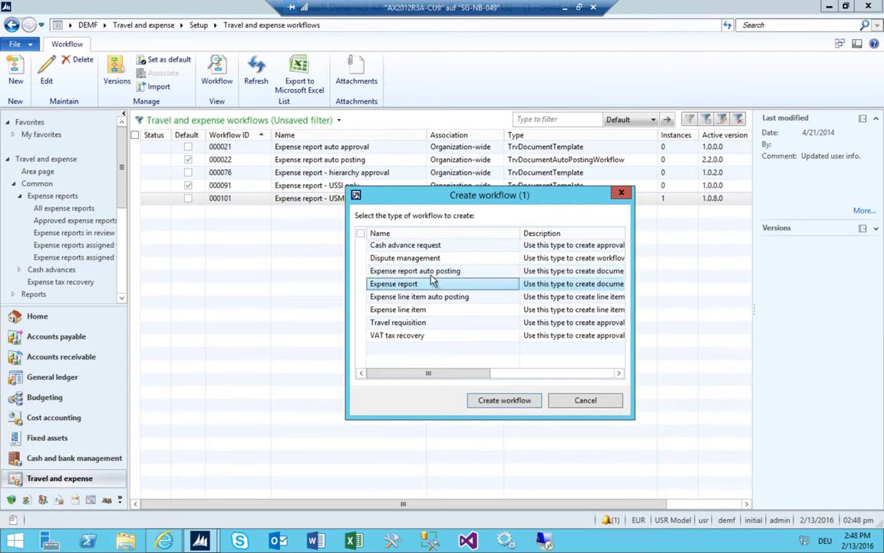
click(433, 272)
click(434, 283)
click(419, 272)
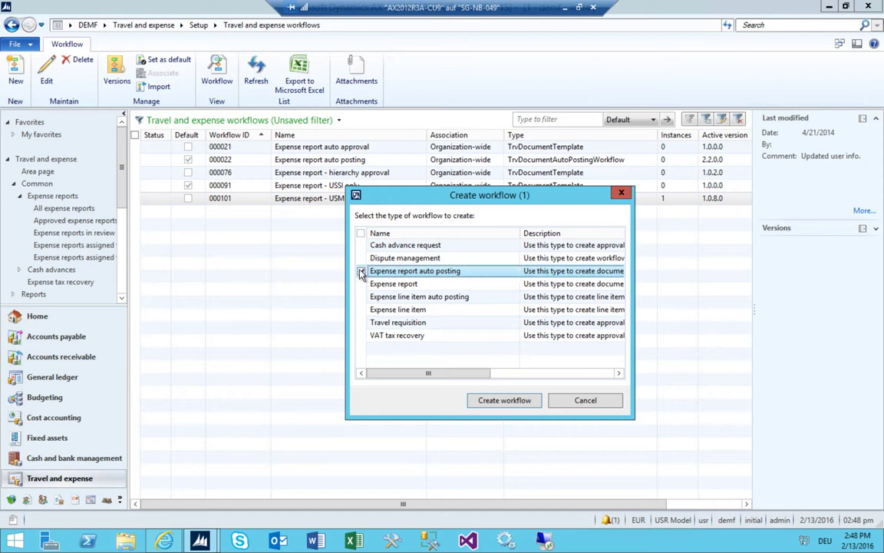
click(361, 272)
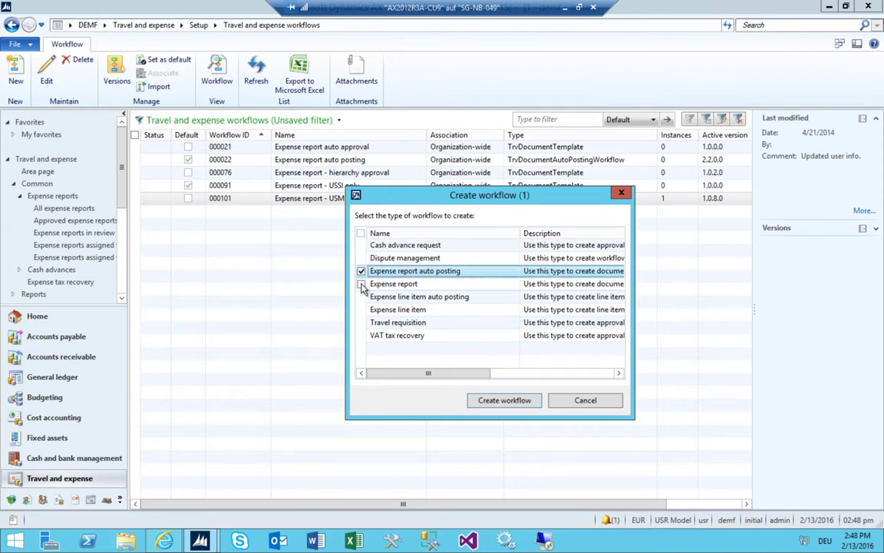
click(361, 284)
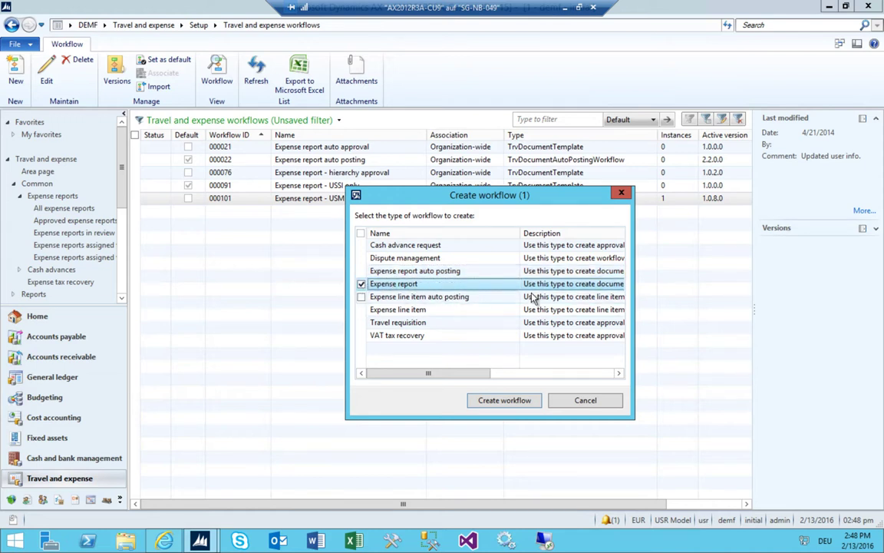
click(398, 285)
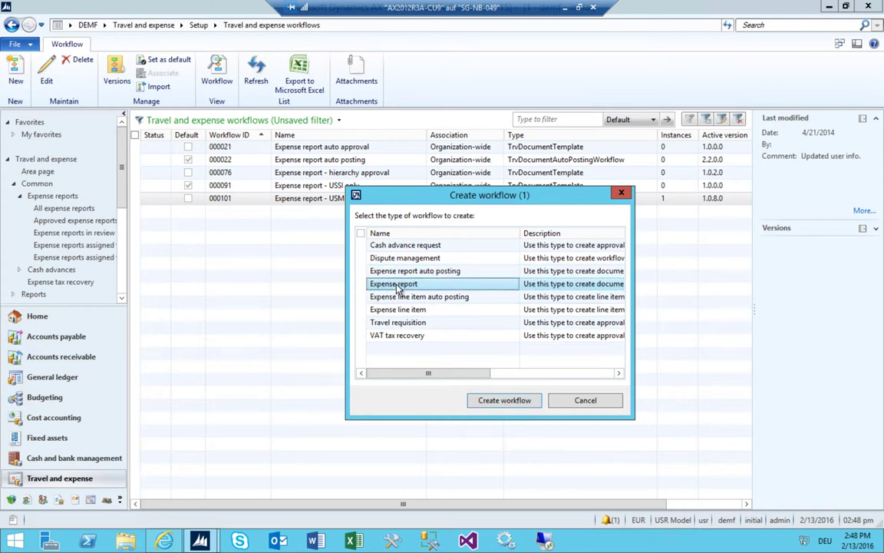
click(506, 401)
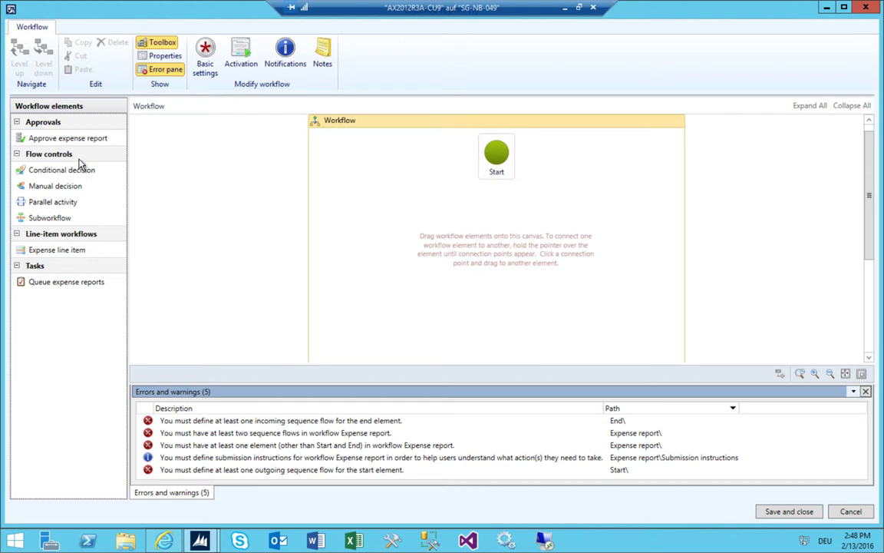
Step: Add a Conditional decision to the canvas, then delete it so only Start remains
drag(61, 170, 516, 224)
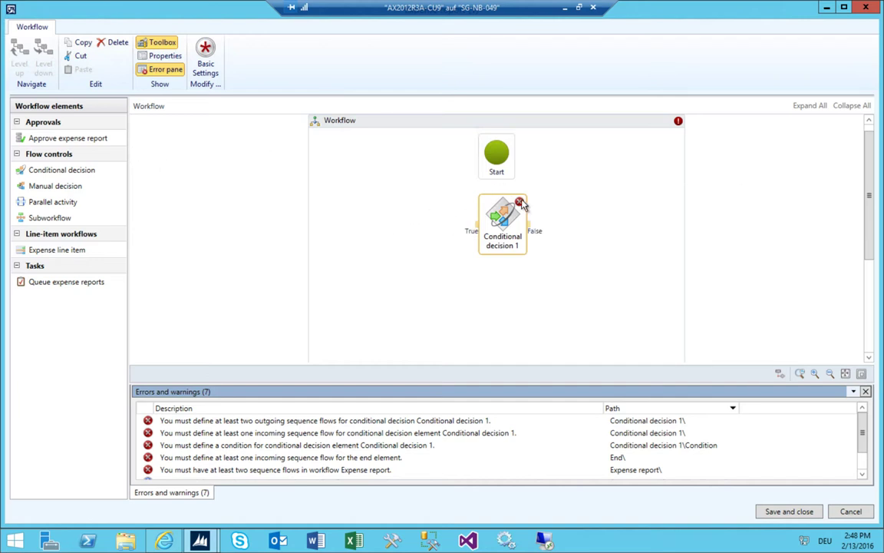
drag(507, 215, 446, 221)
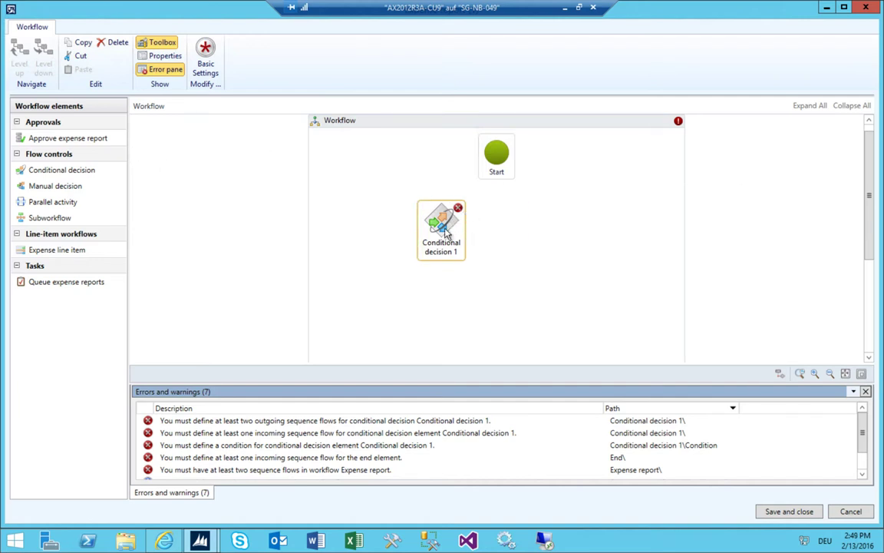
right_click(439, 220)
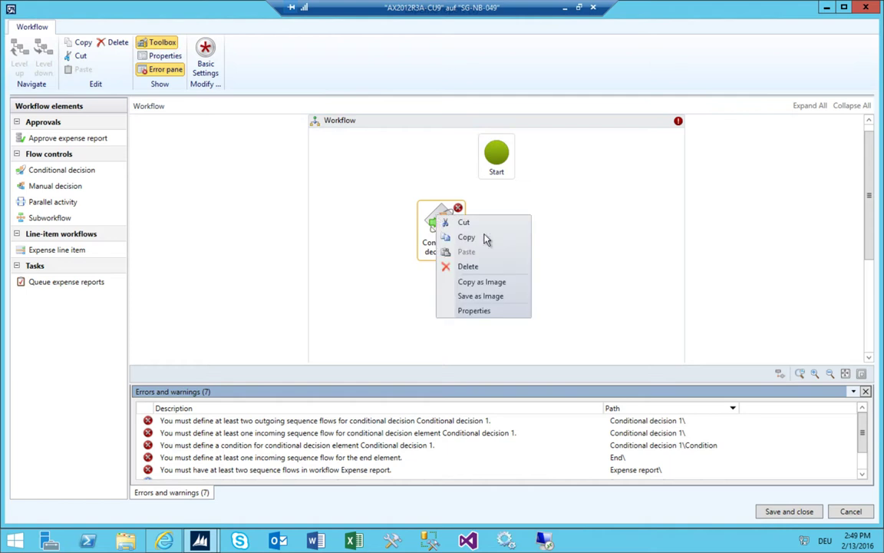
click(468, 266)
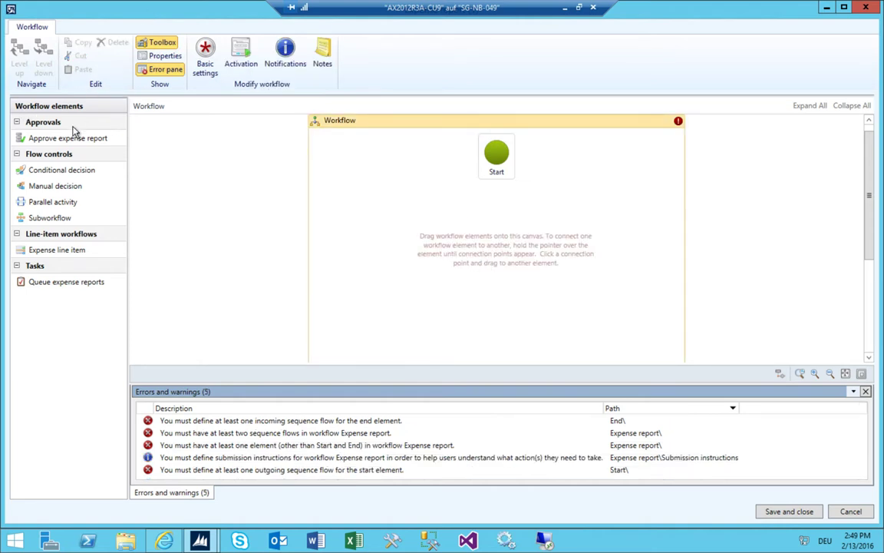
Step: Place an Approve expense report element below Start and inspect its contents
drag(54, 136, 509, 276)
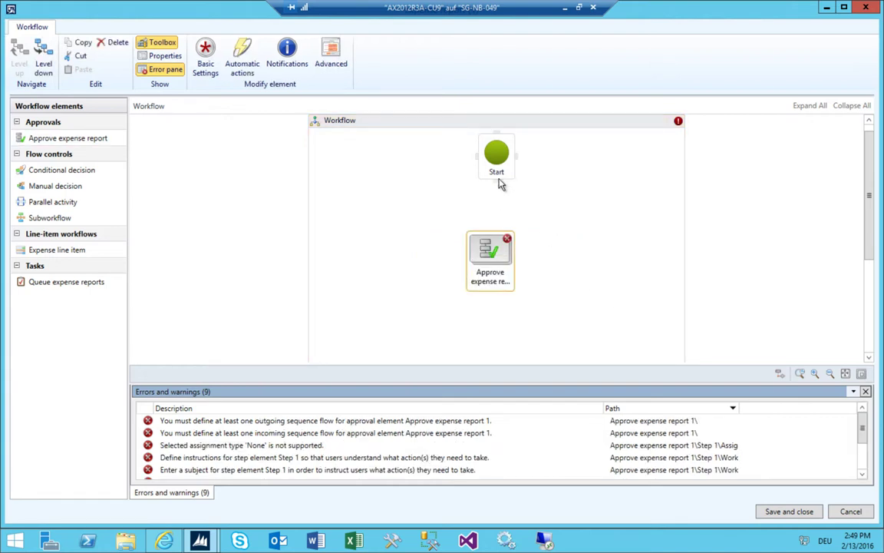
drag(495, 237, 497, 238)
scroll(612, 234, down, 2)
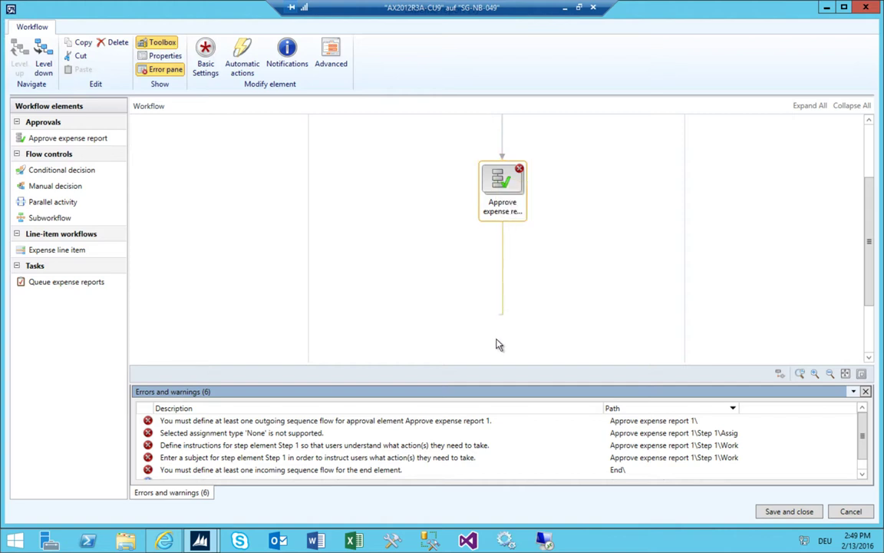
scroll(495, 352, down, 2)
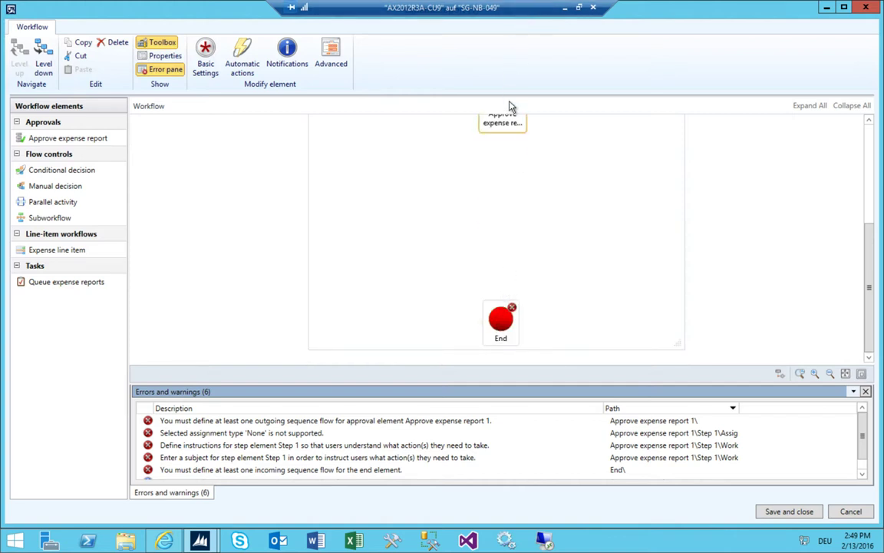
double_click(501, 123)
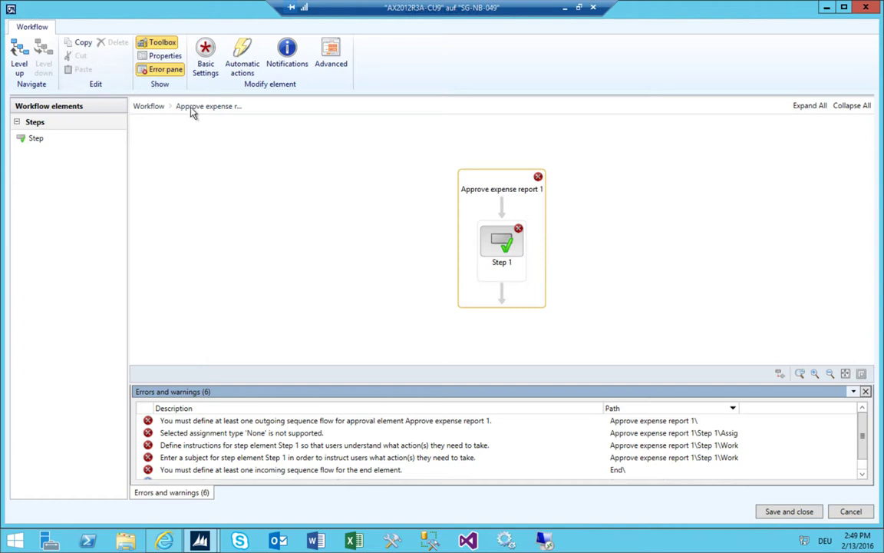
click(151, 106)
Step: Connect the Approve expense report element to End
scroll(530, 230, down, 3)
mouse_move(494, 201)
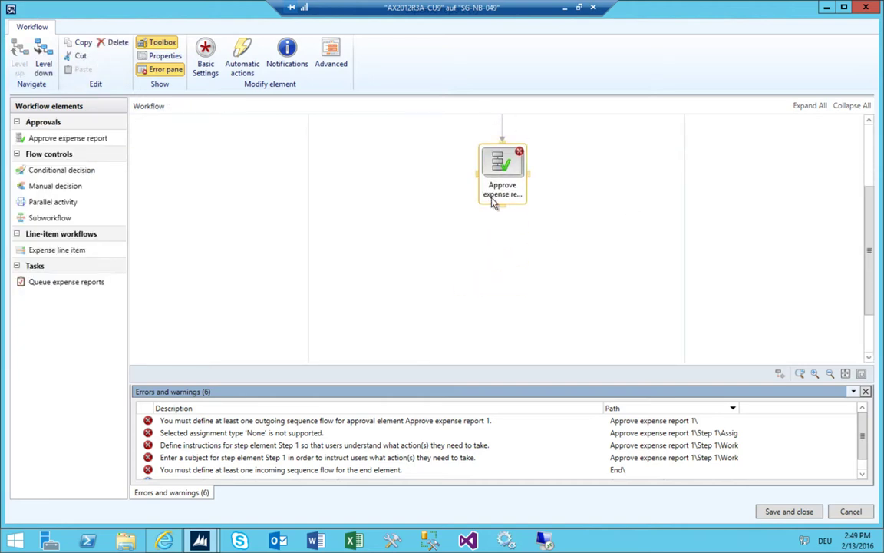
drag(500, 207, 503, 334)
scroll(533, 271, up, 1)
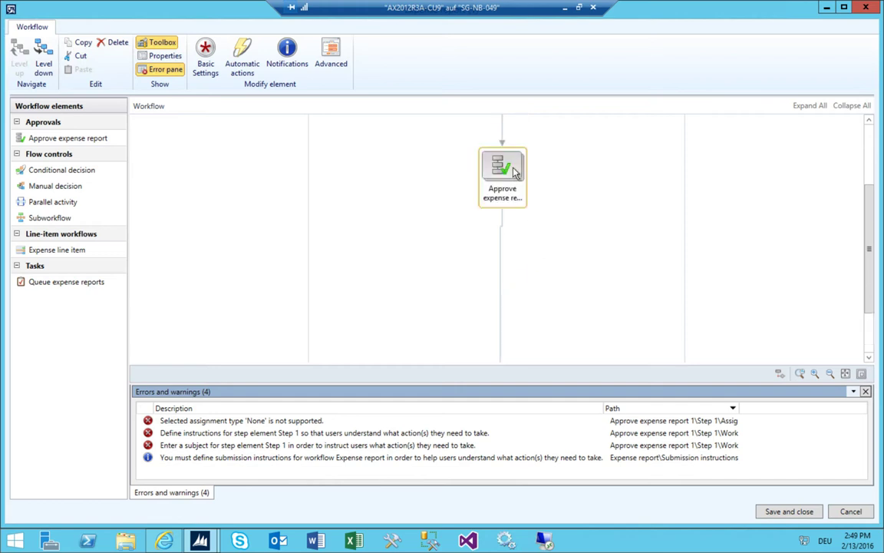
Step: Review the approval element's basic, automatic action, notification and advanced settings
click(205, 59)
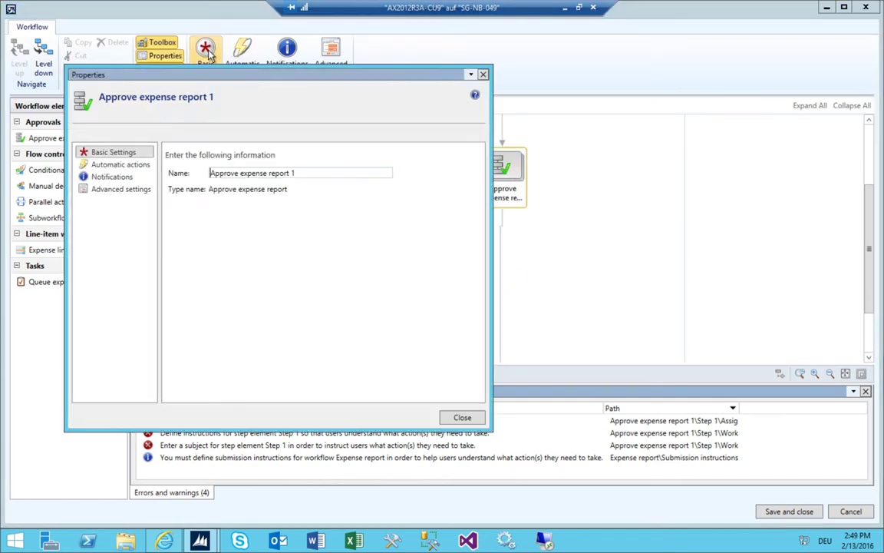
click(114, 166)
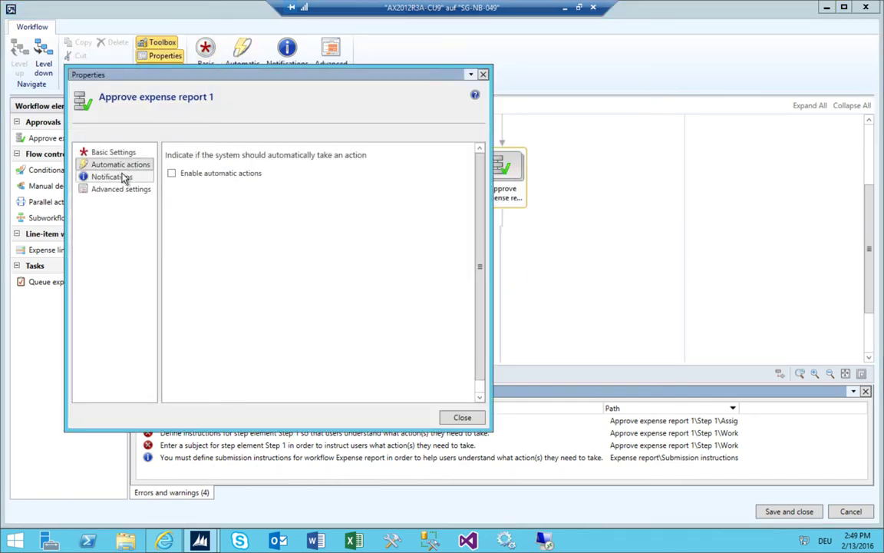
click(117, 178)
click(121, 189)
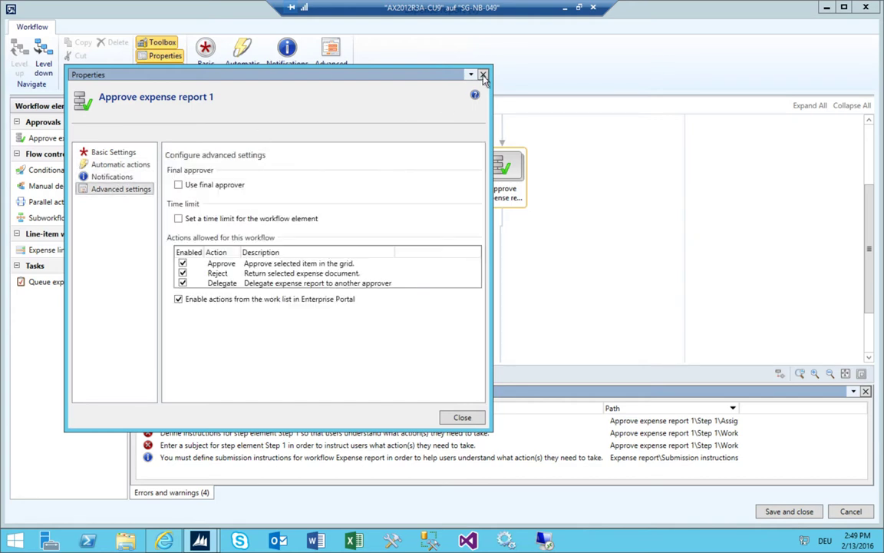
click(483, 73)
Step: Rename the approval's Step 1 to 'Please Approve' and give it subject 'Please Approve'
double_click(507, 183)
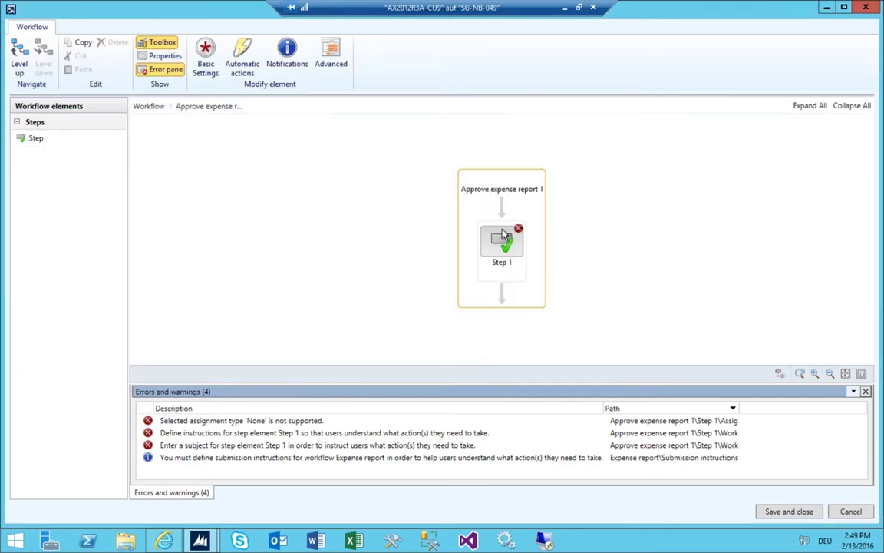
click(205, 57)
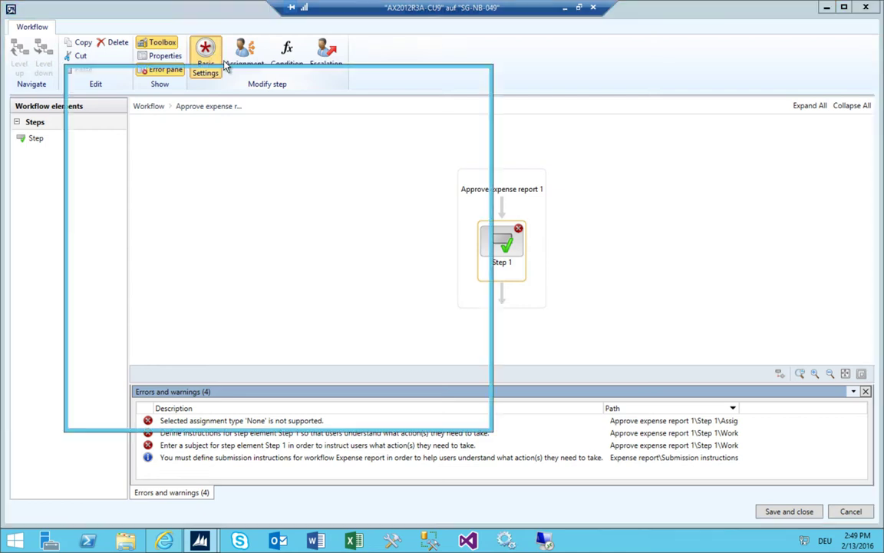
key(ctrl+a)
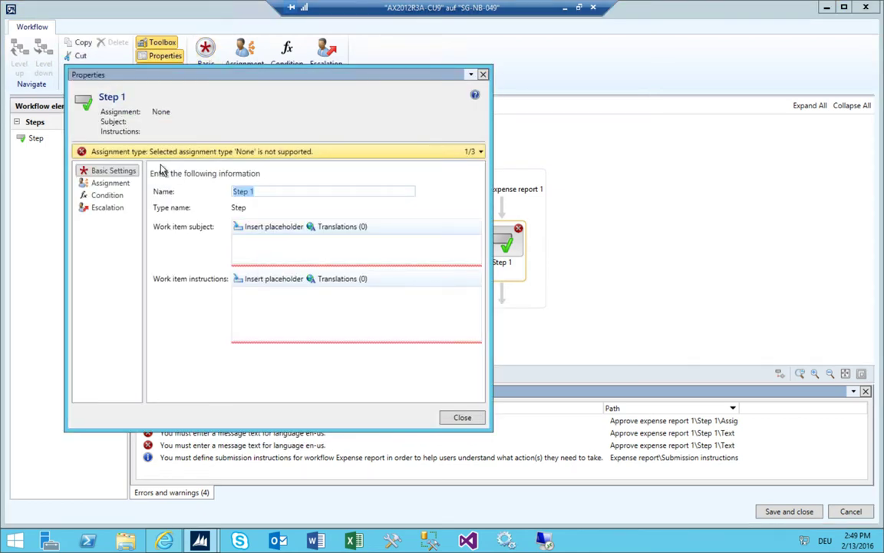
text(Please App)
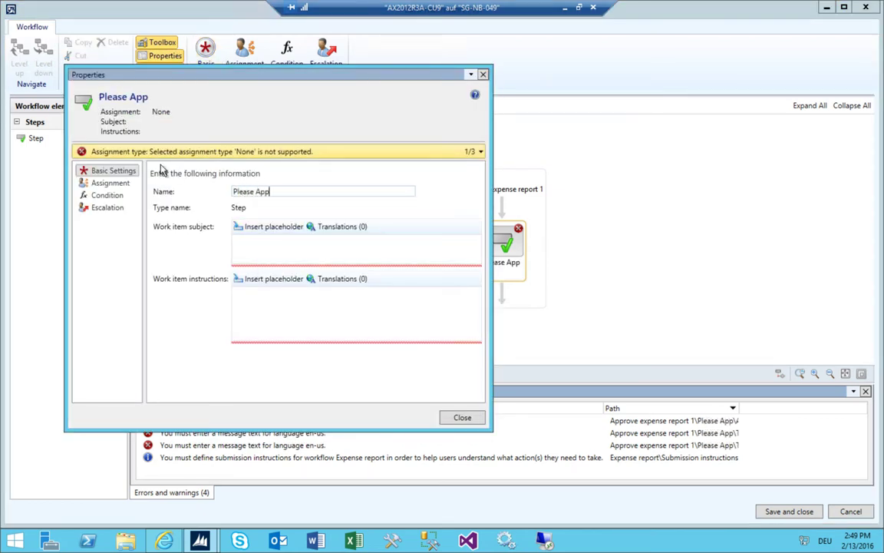
text(rocvve)
key(Tab)
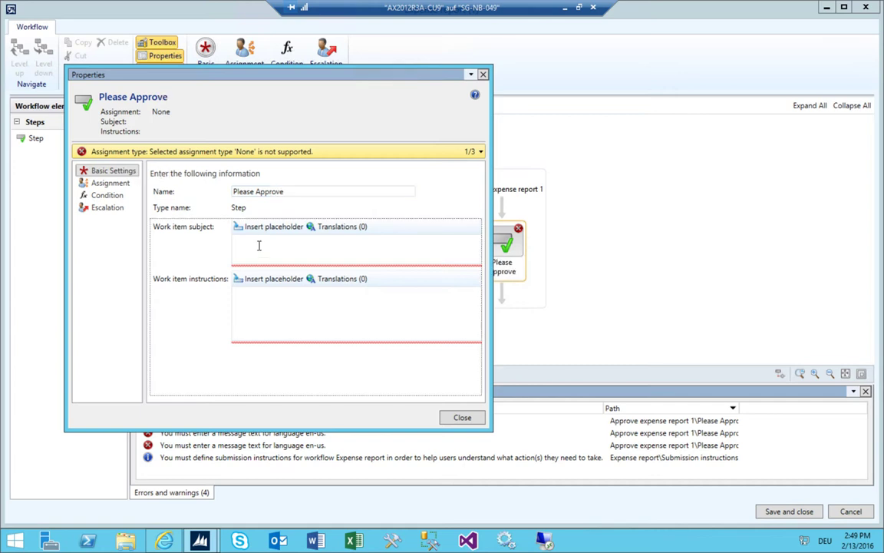
click(257, 246)
text(Please Approve)
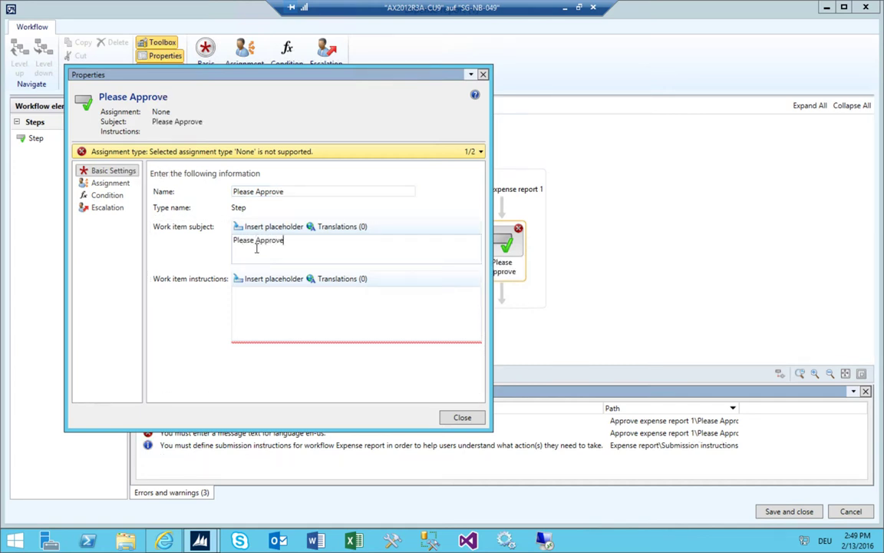
key(ctrl+a)
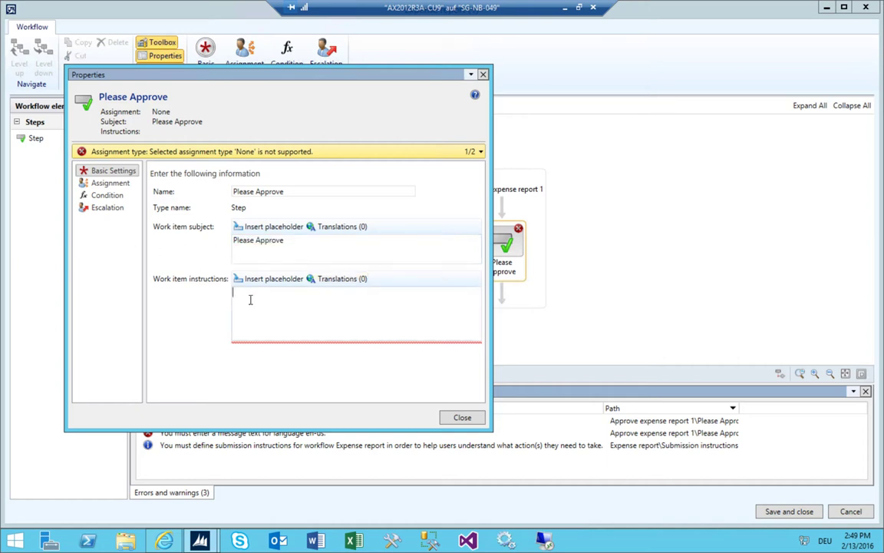
click(110, 183)
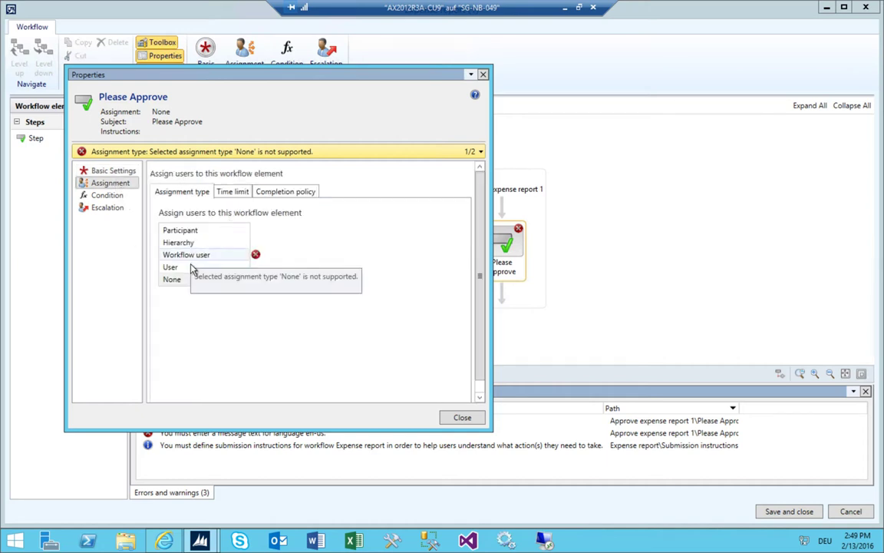
Step: Assign the Please Approve step to the admin user
click(169, 255)
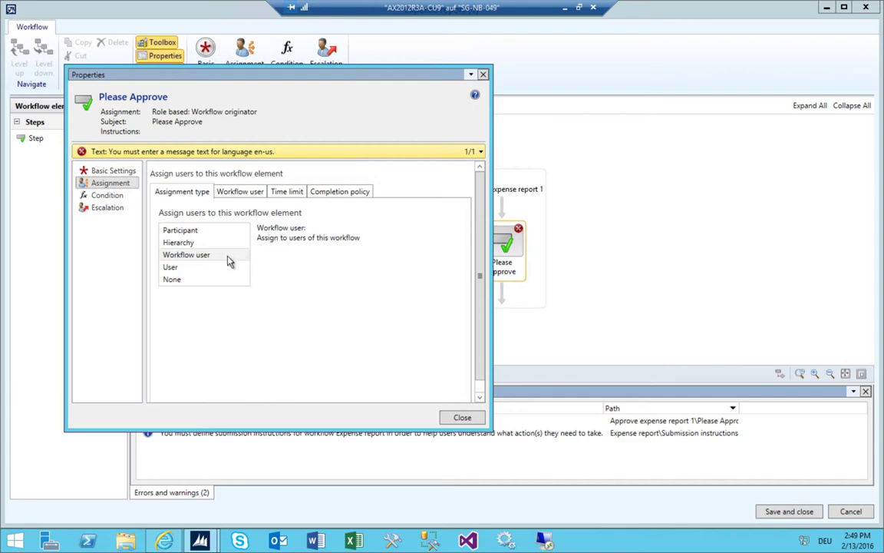
click(240, 192)
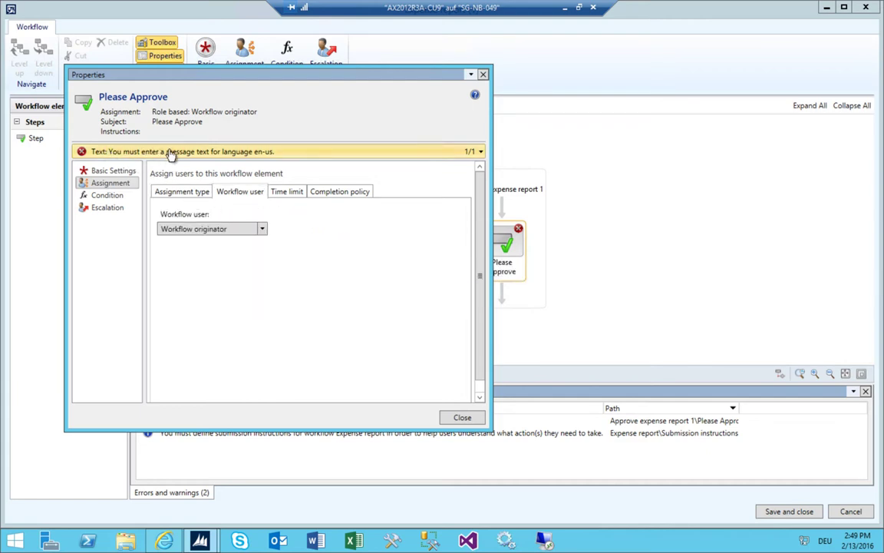
click(280, 193)
click(177, 192)
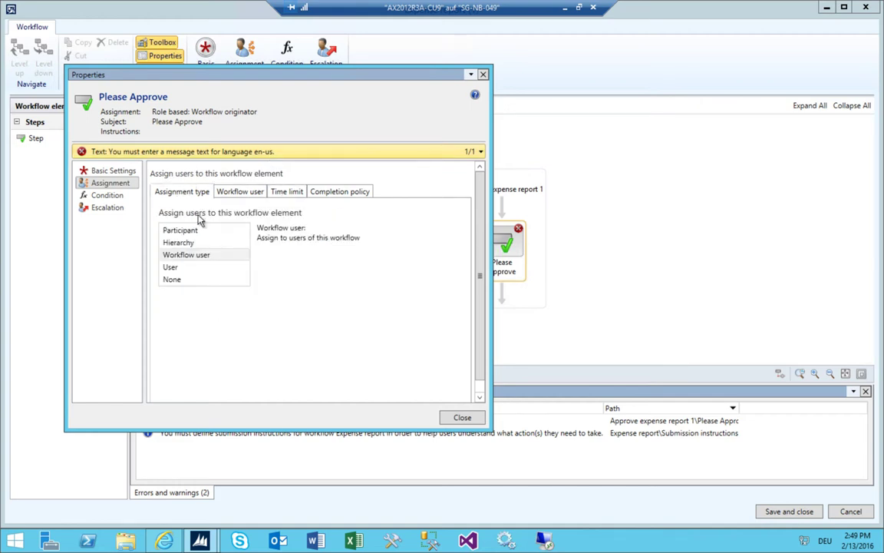
click(173, 269)
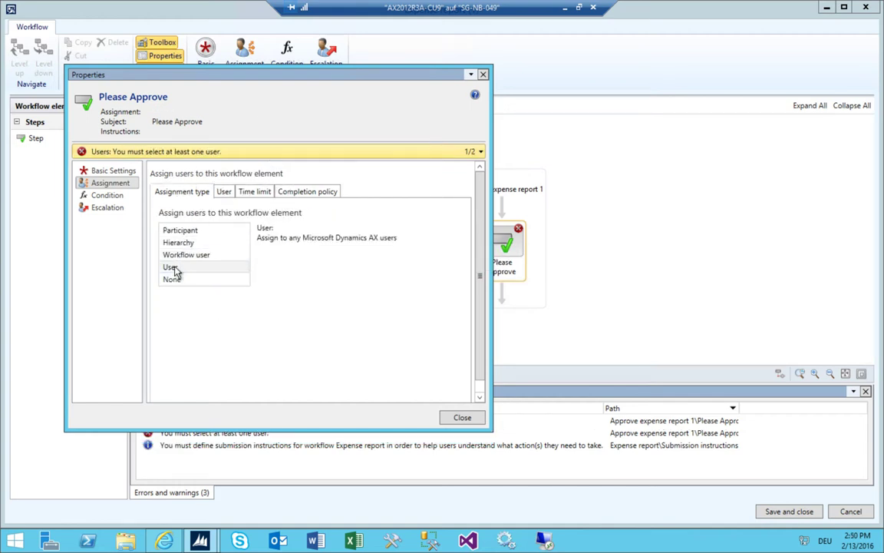
click(222, 192)
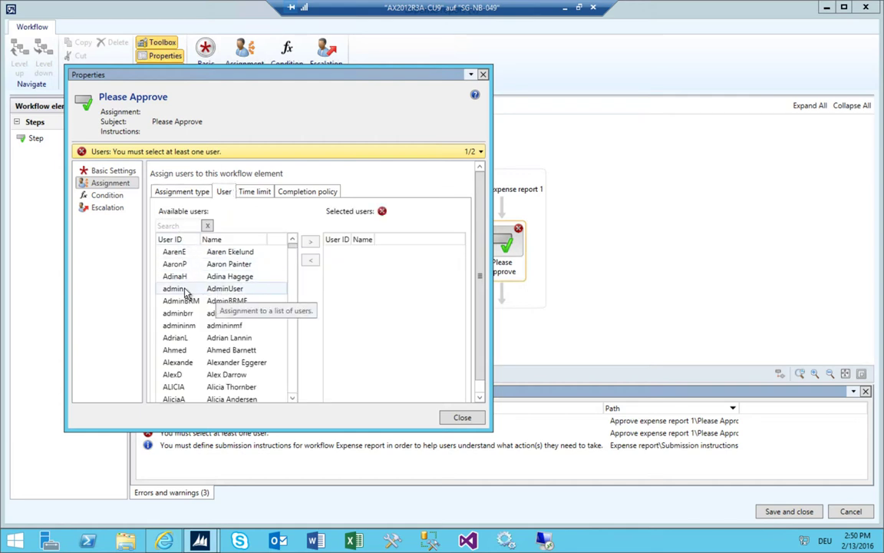
click(231, 288)
click(309, 244)
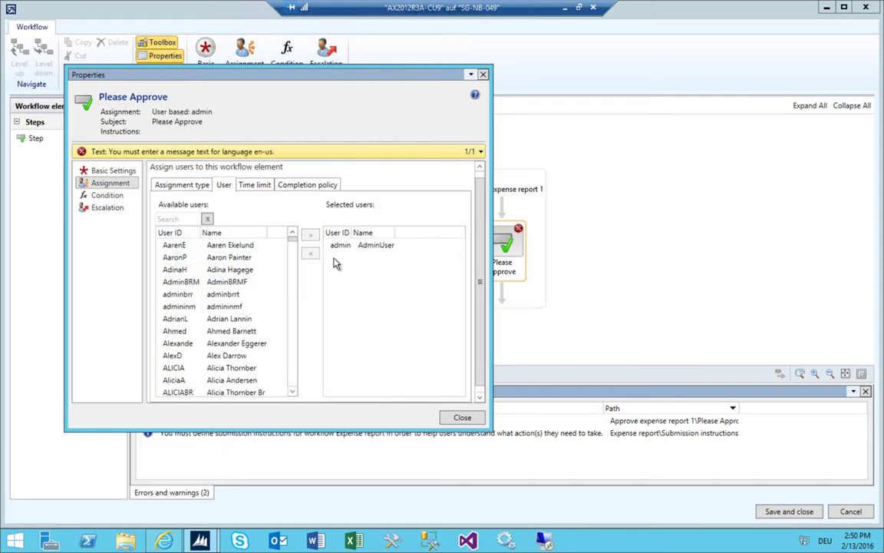
Step: Set the completion policy to a single approver after reviewing the time limit
click(257, 185)
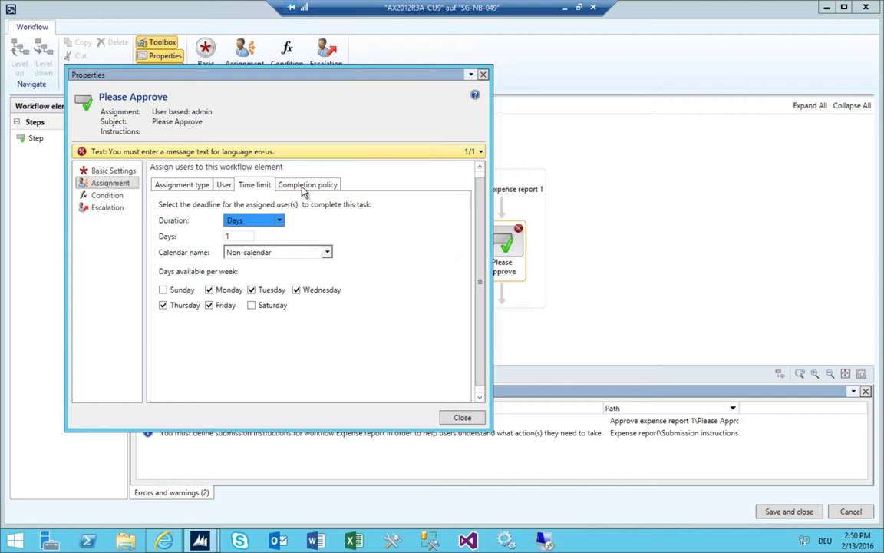
click(287, 188)
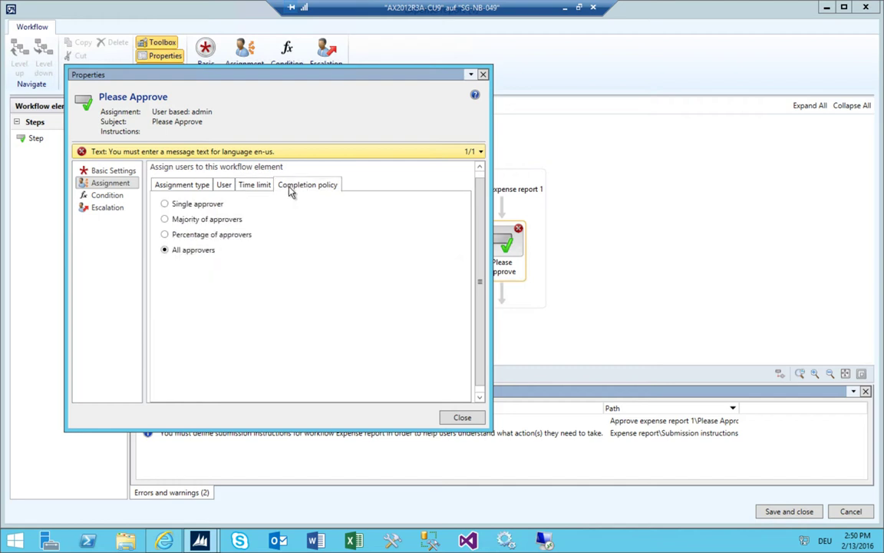
click(175, 204)
click(235, 185)
click(224, 185)
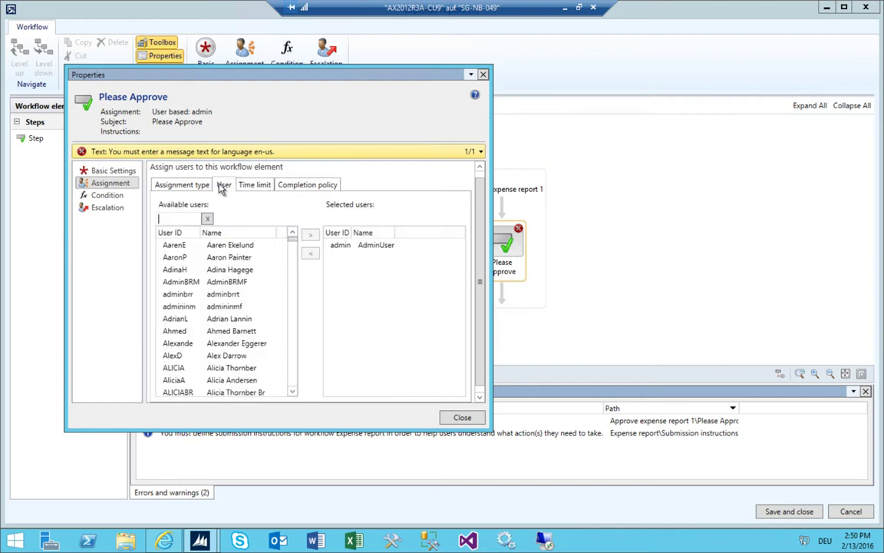
click(188, 188)
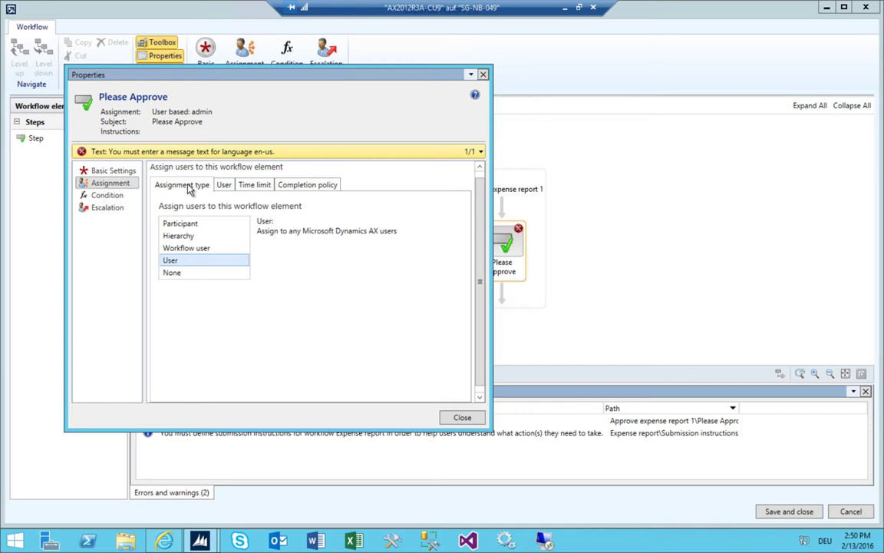
click(114, 171)
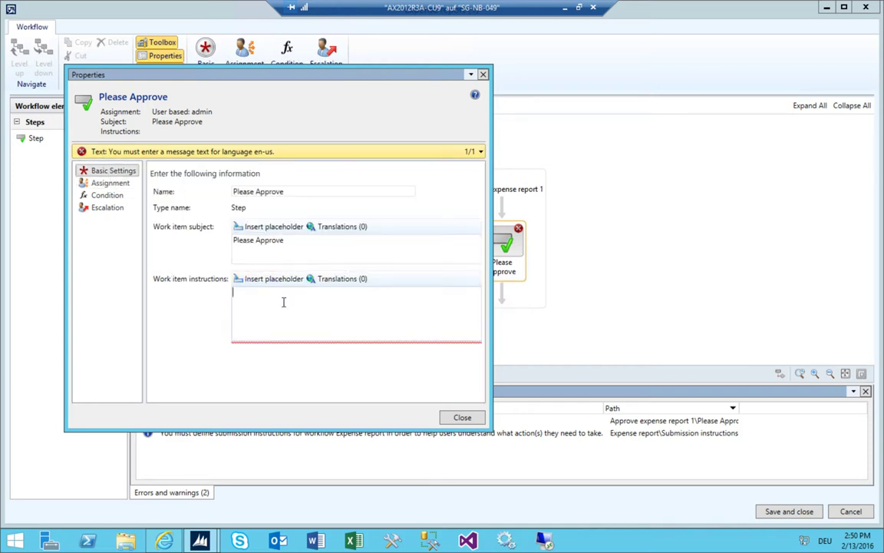
Step: Enter 'Test' as the work item instructions, then open the workflow's Activation properties
text(Test)
key(Tab)
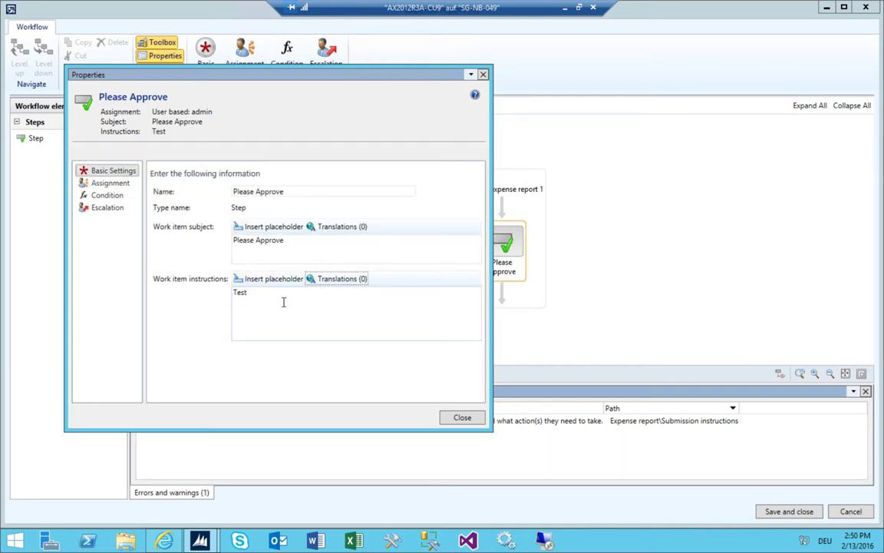
click(109, 183)
click(108, 196)
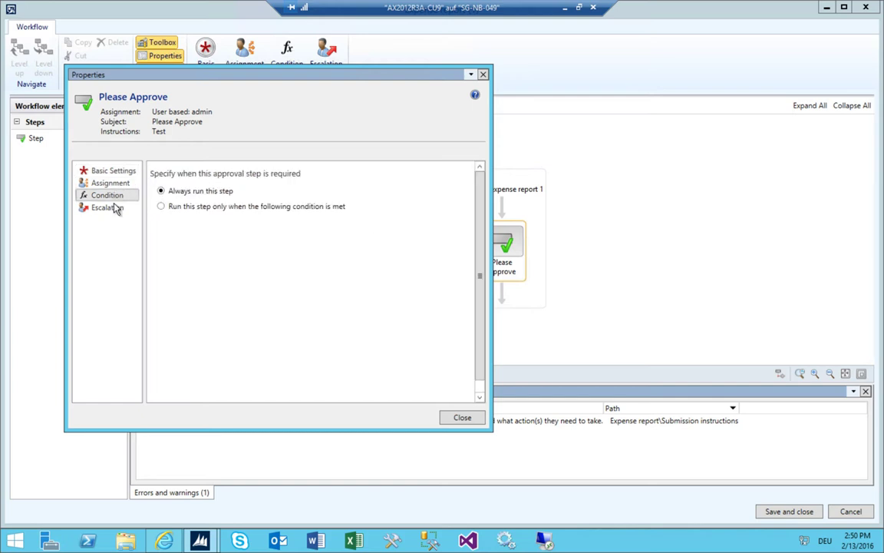
click(112, 208)
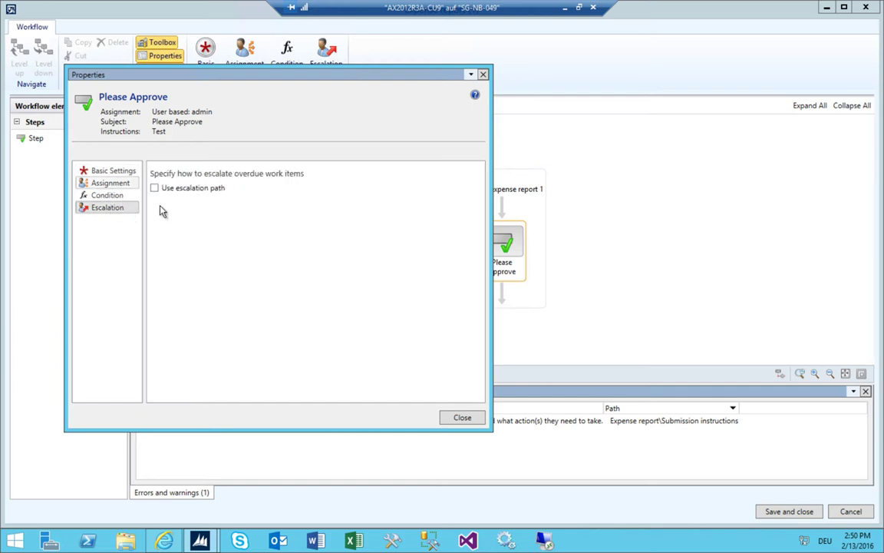
click(466, 417)
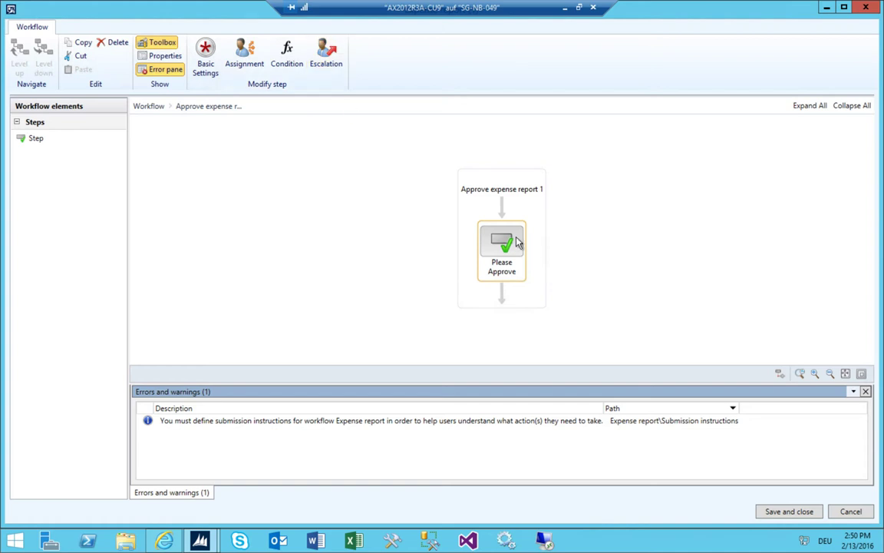
click(150, 107)
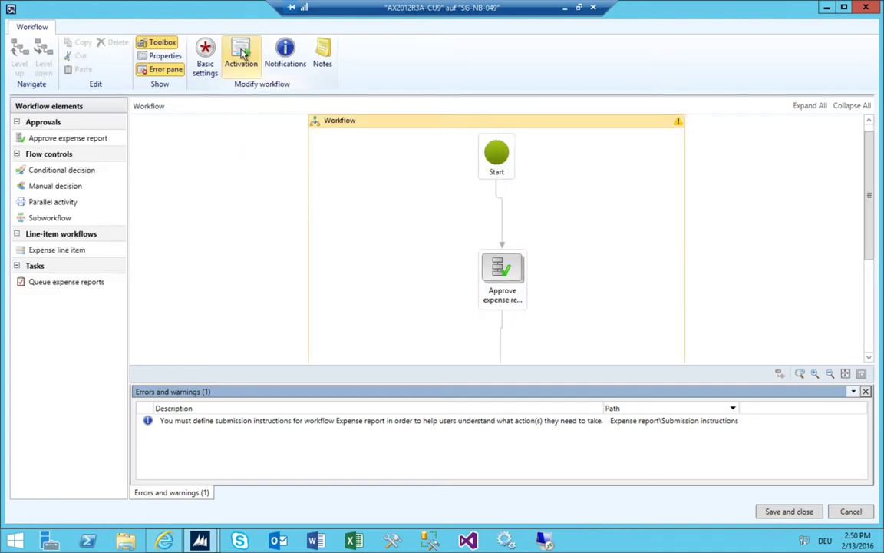
click(243, 52)
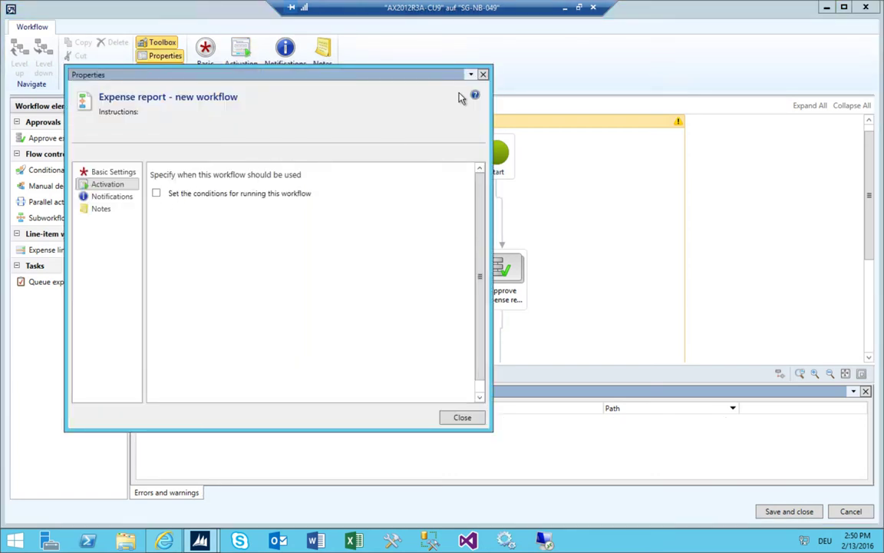
Step: Save the workflow with version notes 'My Version' and activate the new version
click(482, 75)
click(793, 513)
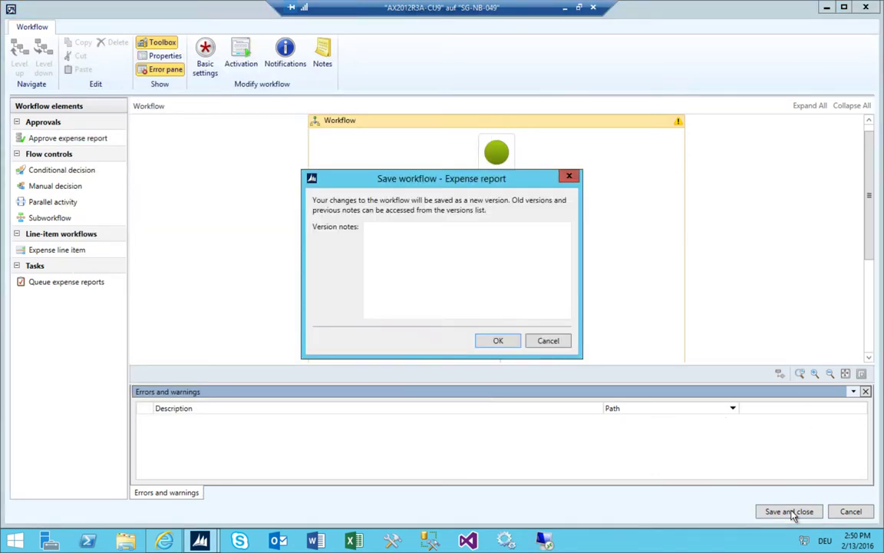
click(492, 299)
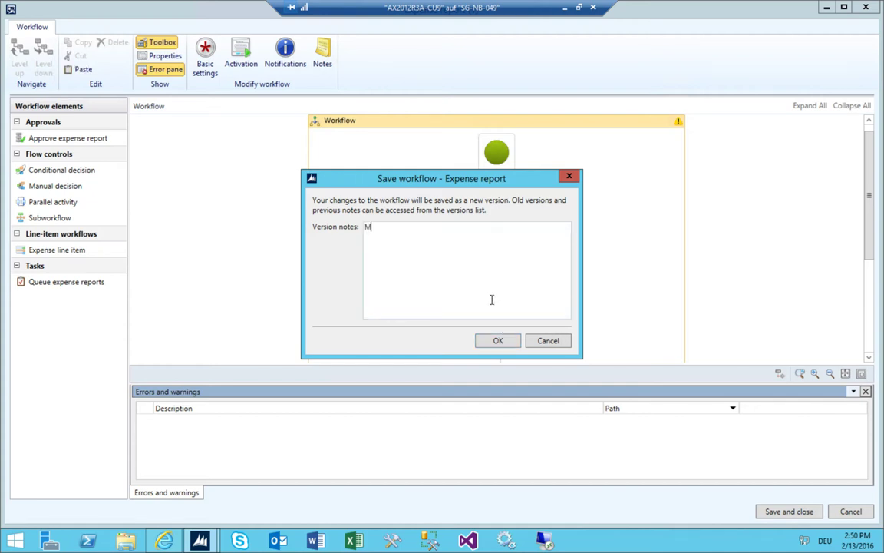
click(495, 344)
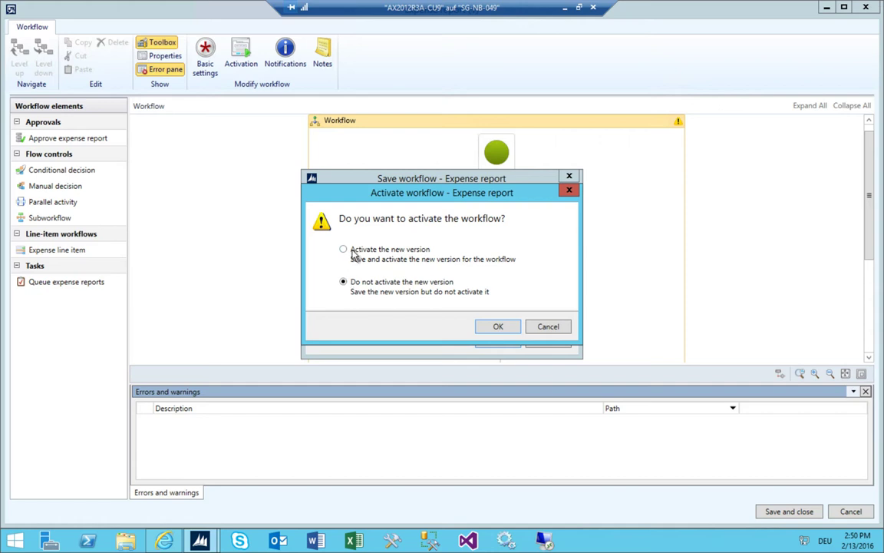
click(352, 250)
click(499, 327)
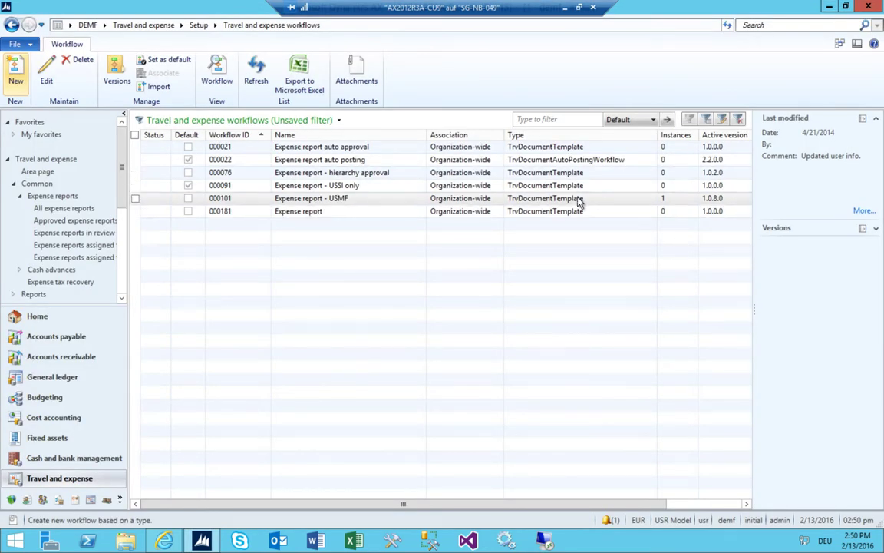
Step: Make workflow 000181 Expense report the default instead of 000091
click(328, 172)
click(349, 199)
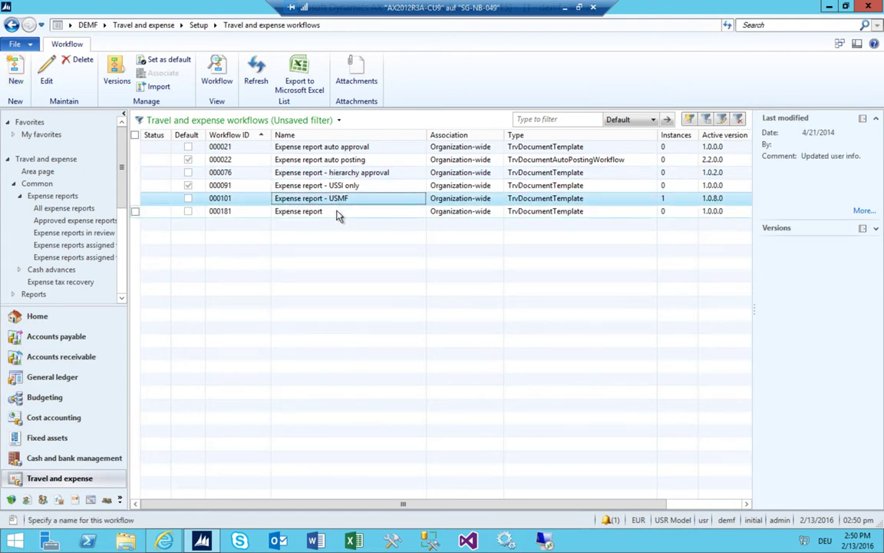
click(336, 212)
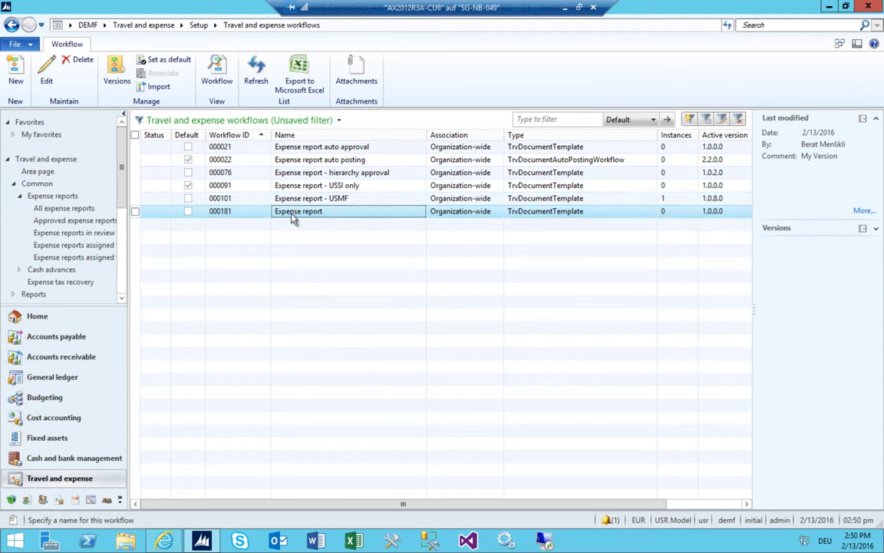
click(238, 214)
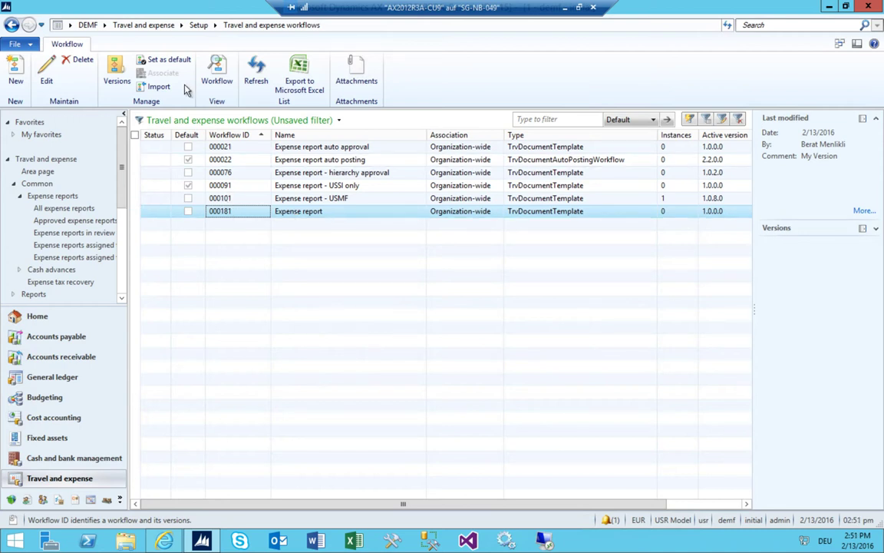
click(160, 60)
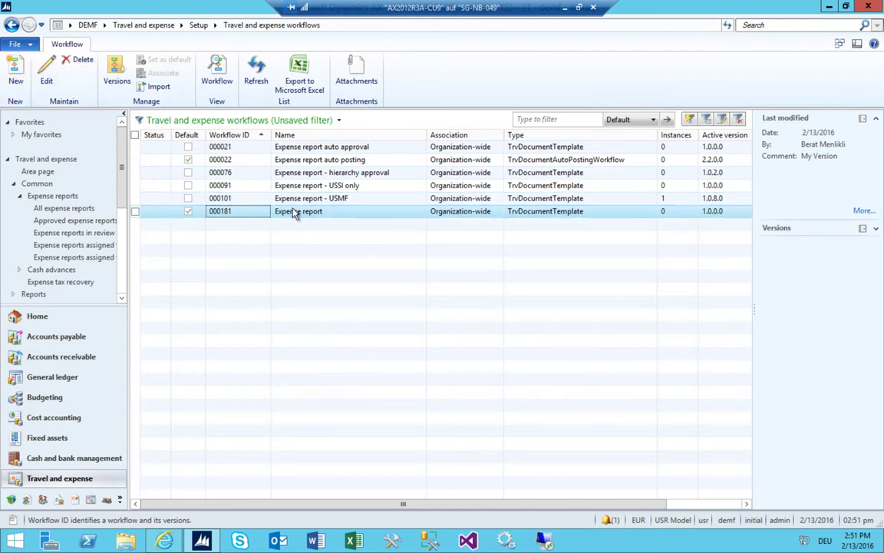
click(15, 73)
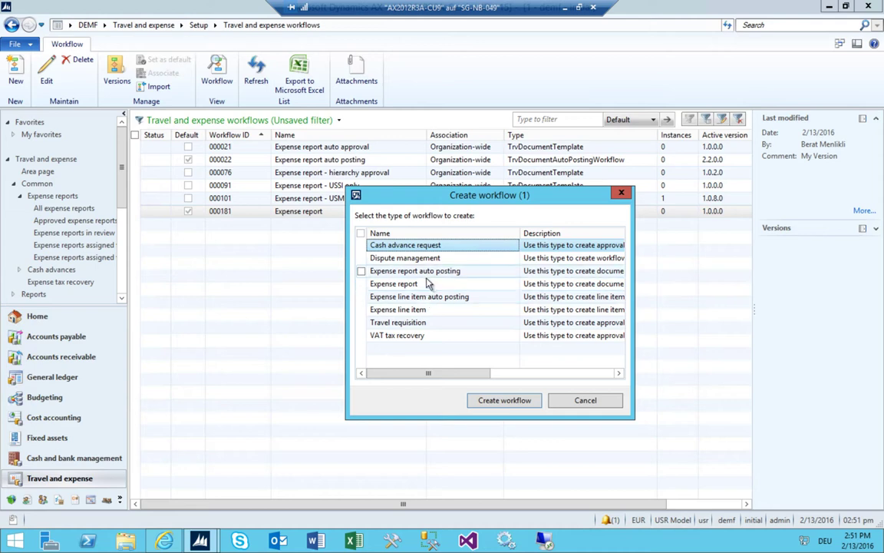
Step: Create an Expense report auto posting workflow with an Auto post expense report task after Start
click(438, 273)
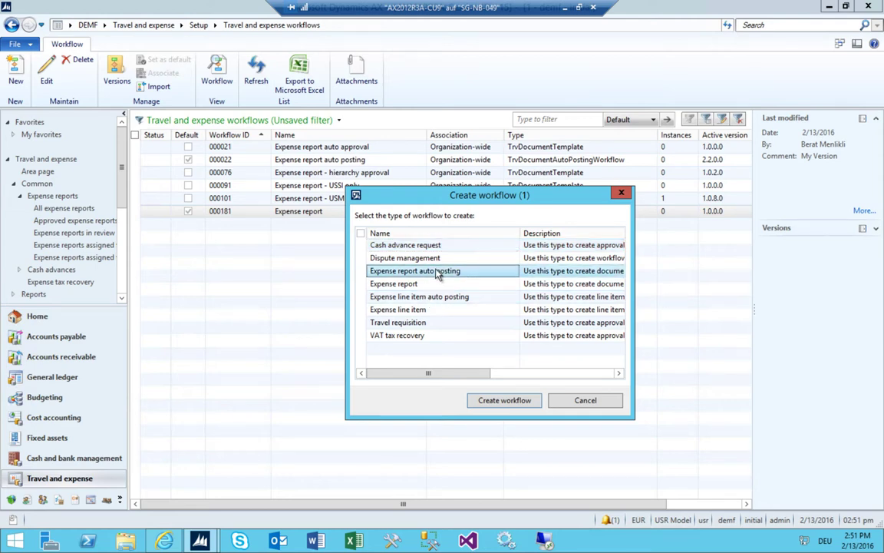
click(504, 400)
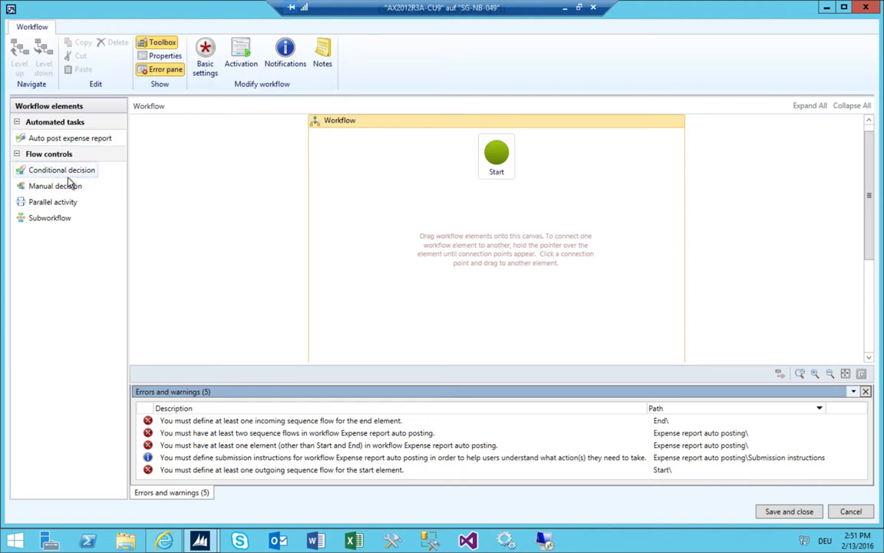
drag(59, 137, 512, 271)
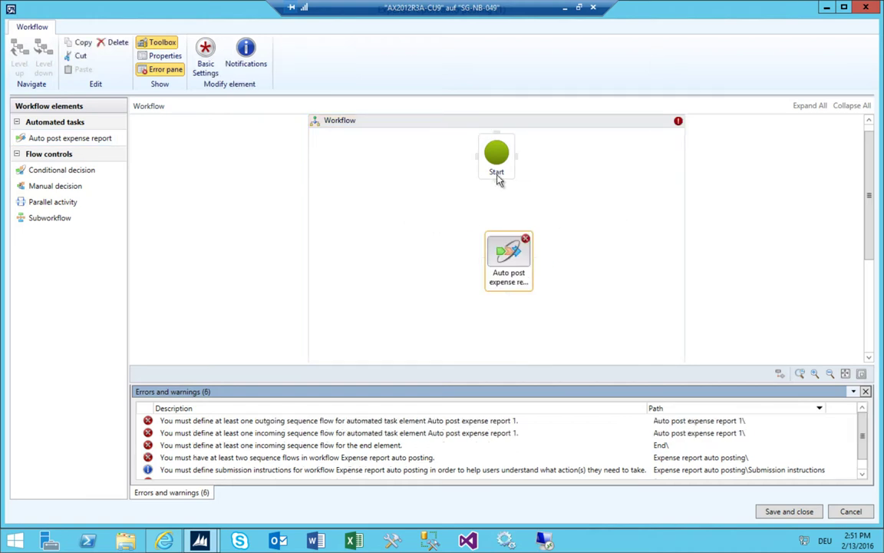
drag(498, 178, 504, 247)
Step: Connect the Auto post task to End, check its settings, and save the workflow
scroll(607, 244, down, 2)
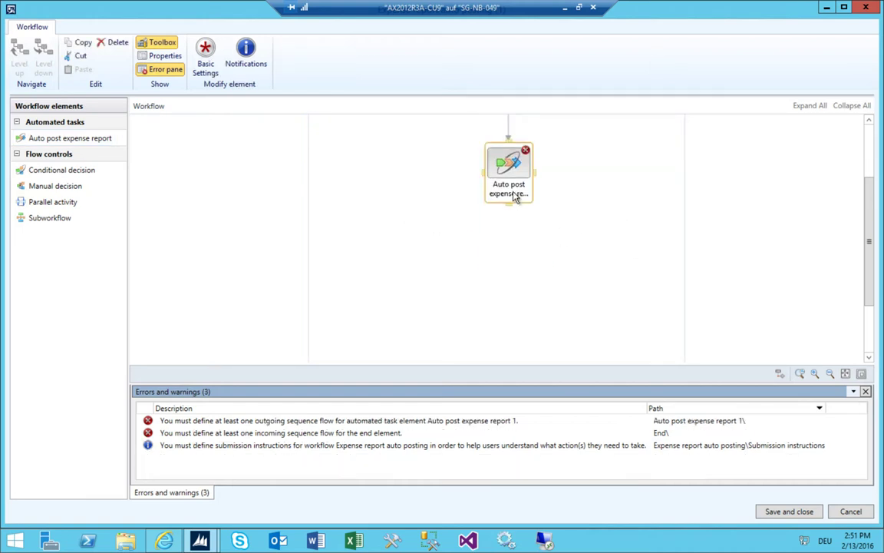
drag(500, 316, 515, 294)
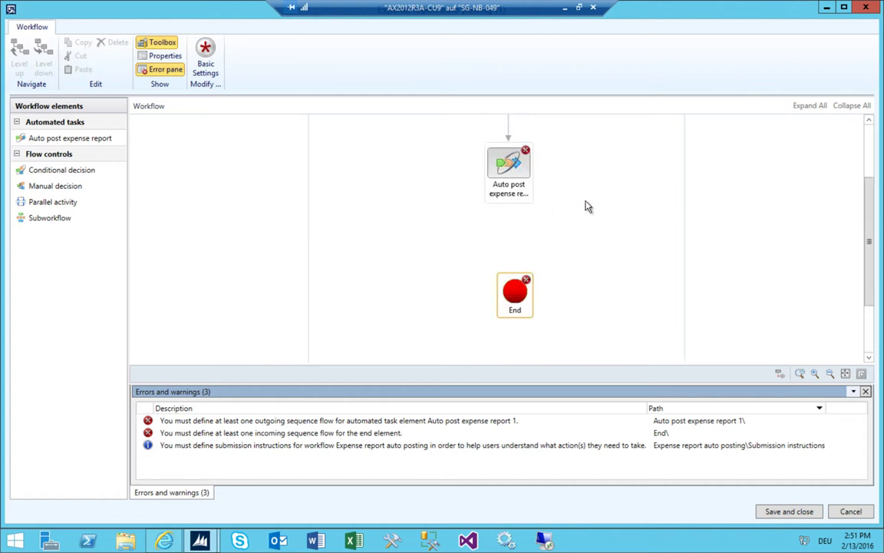
scroll(585, 205, up, 1)
drag(510, 229, 514, 323)
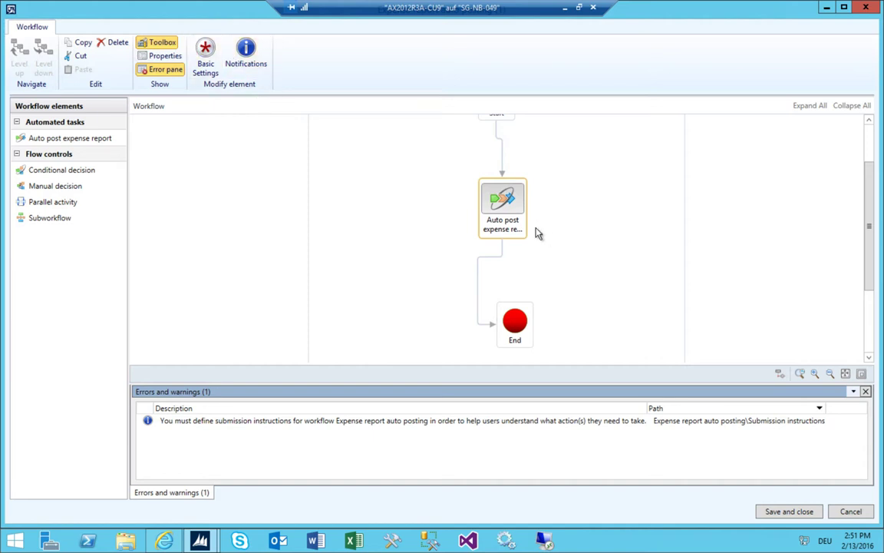
click(204, 64)
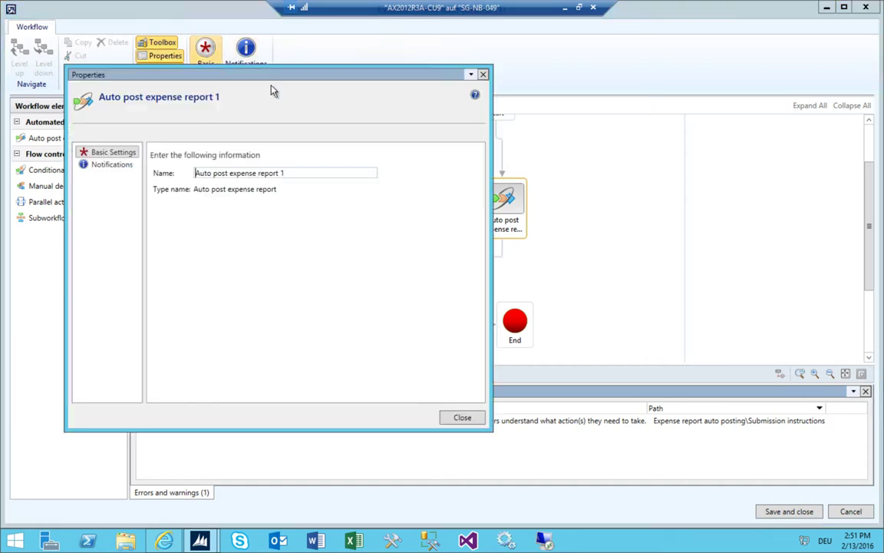
click(460, 417)
click(777, 513)
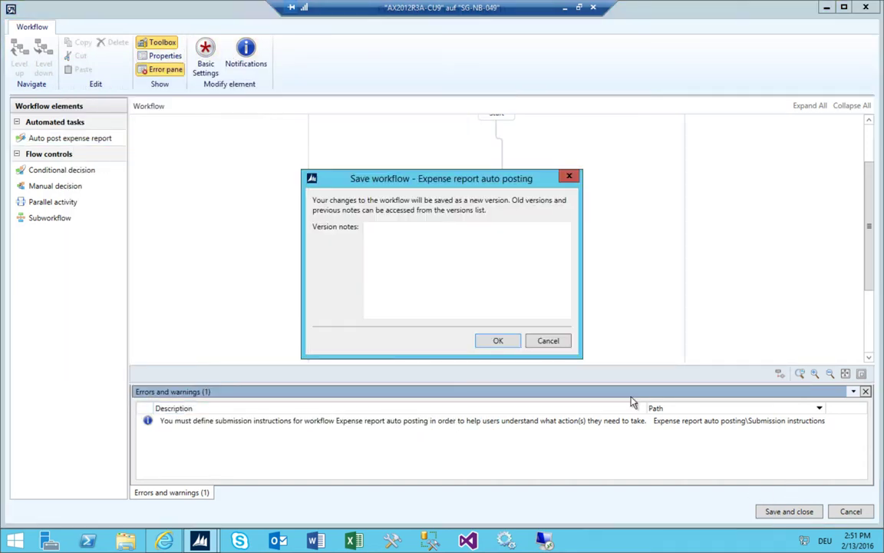
Step: Save the auto posting workflow with notes 'My Version' and activate it
click(406, 238)
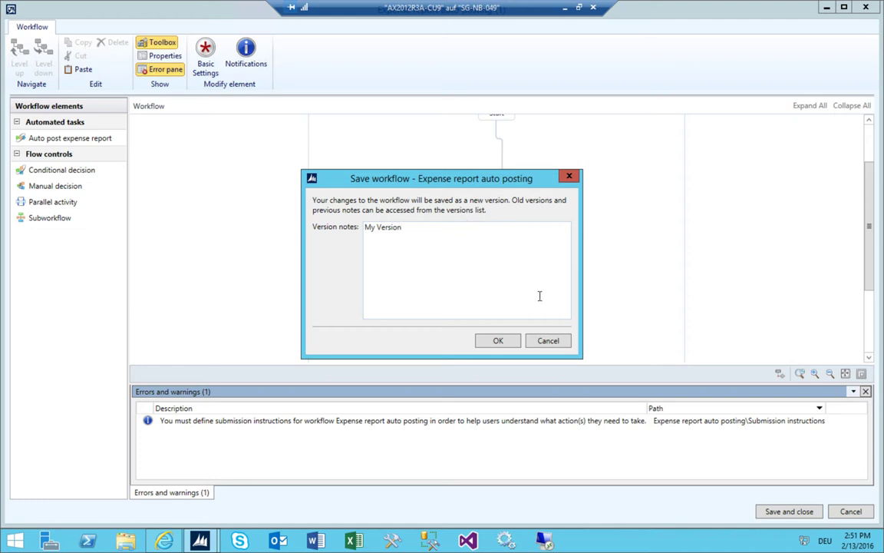
click(502, 342)
click(374, 250)
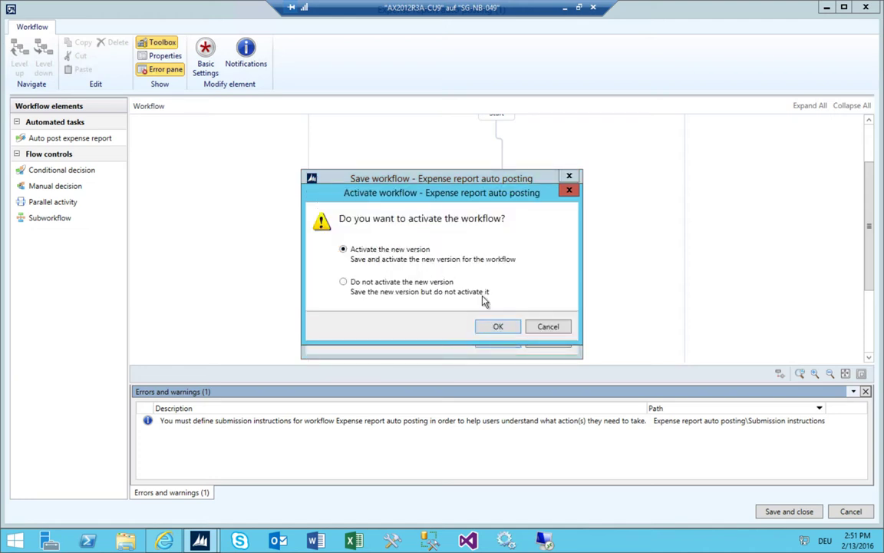
click(496, 328)
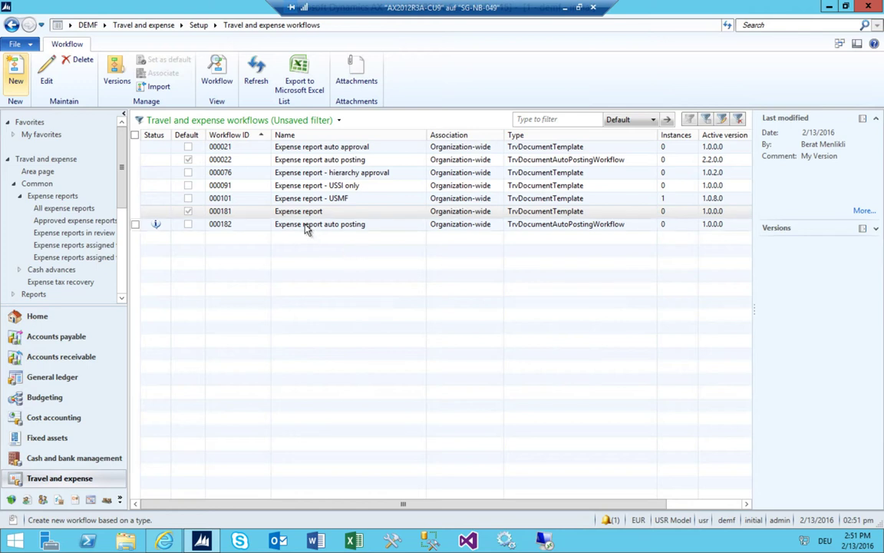
Step: Set workflow 000182 as default and return to the Travel and expense area page
click(306, 224)
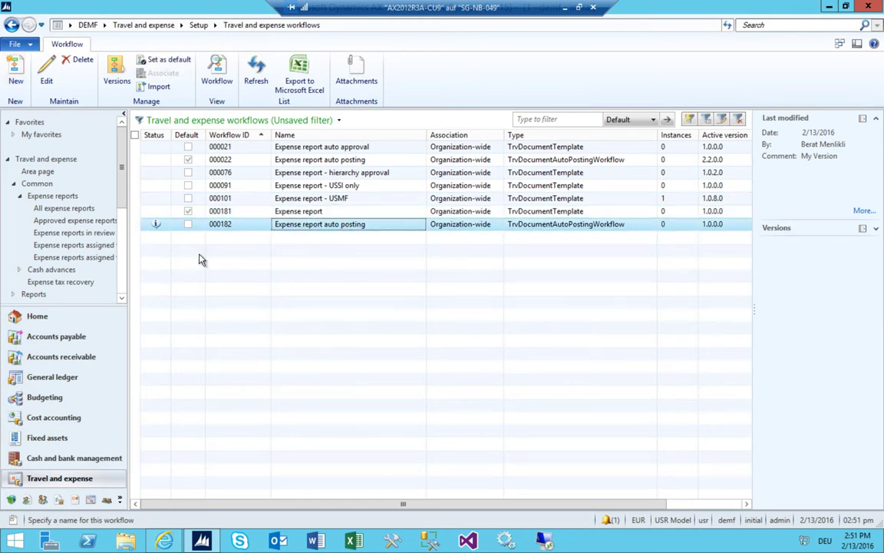
click(163, 62)
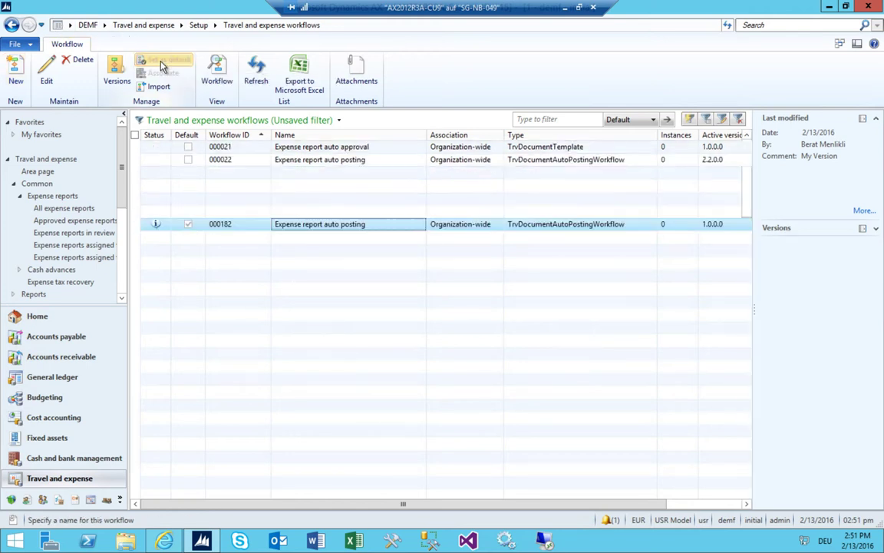
click(300, 212)
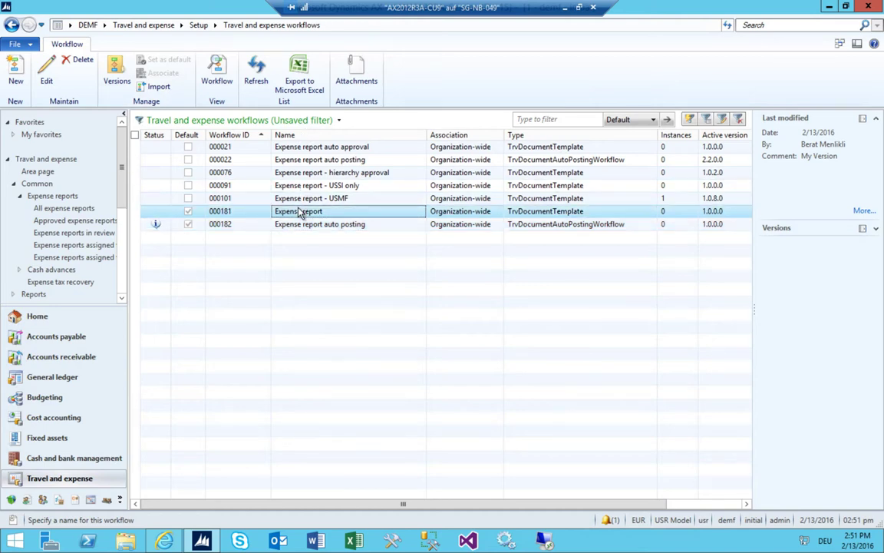
click(120, 25)
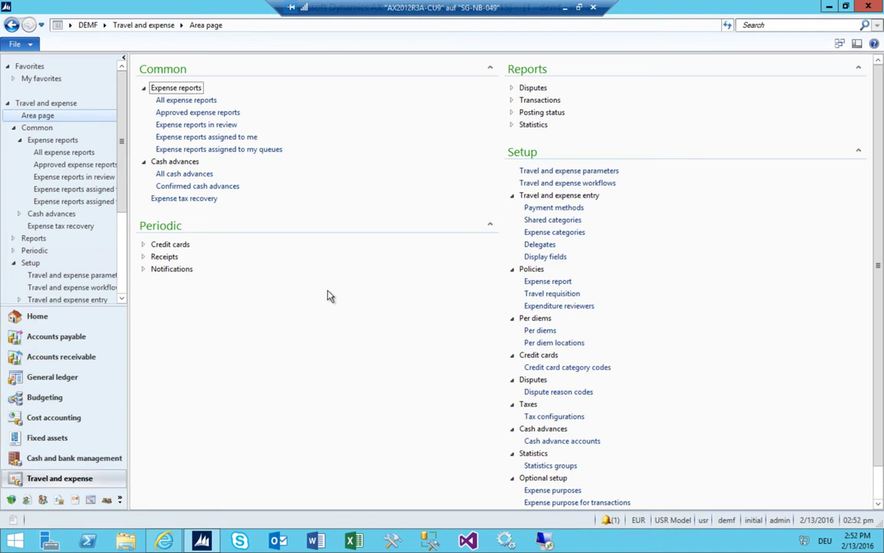
Step: Open the Human resources Workers list and filter the Name column to one worker
click(106, 25)
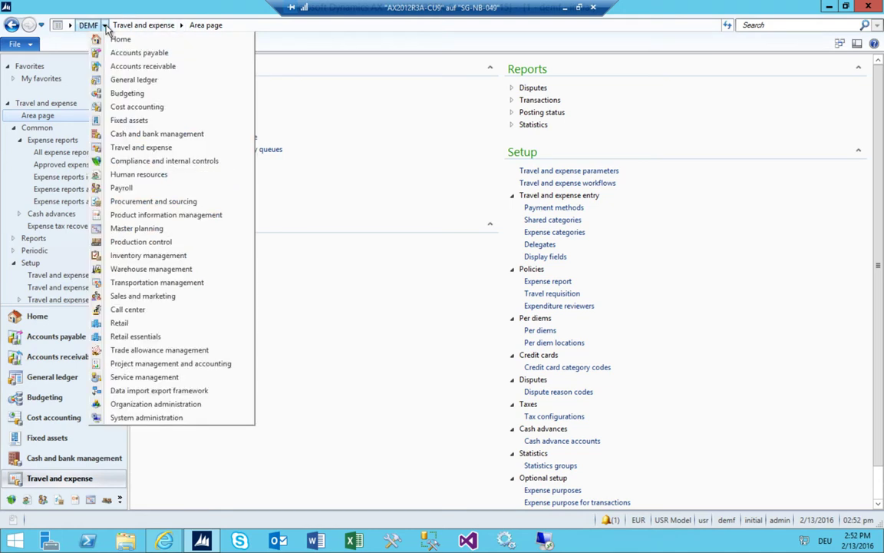
click(154, 174)
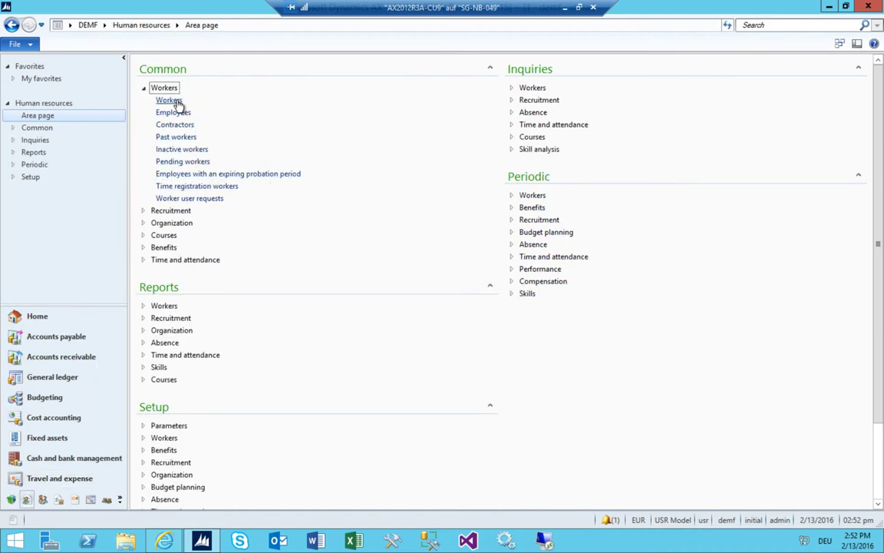
click(170, 100)
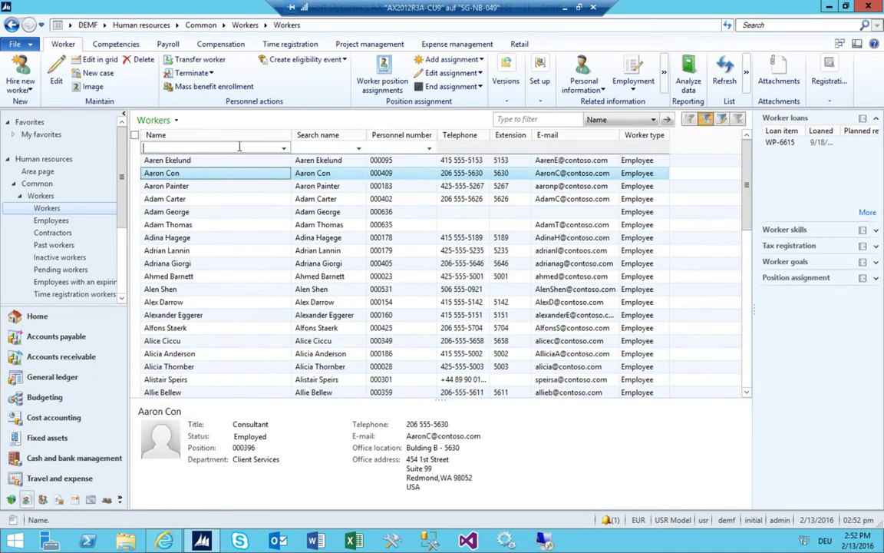
key(Return)
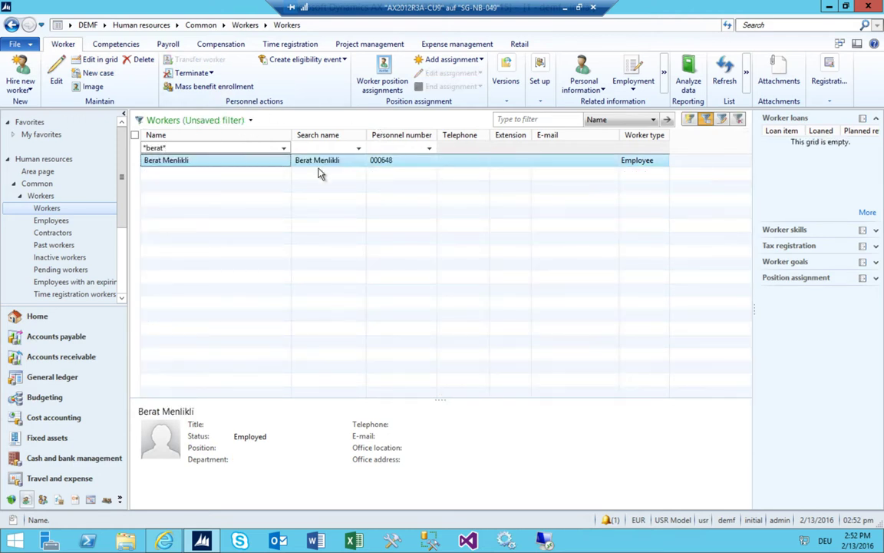
Step: Expand the position, goals, tax registration and skills FactBoxes, then open the worker's details
click(798, 279)
click(795, 264)
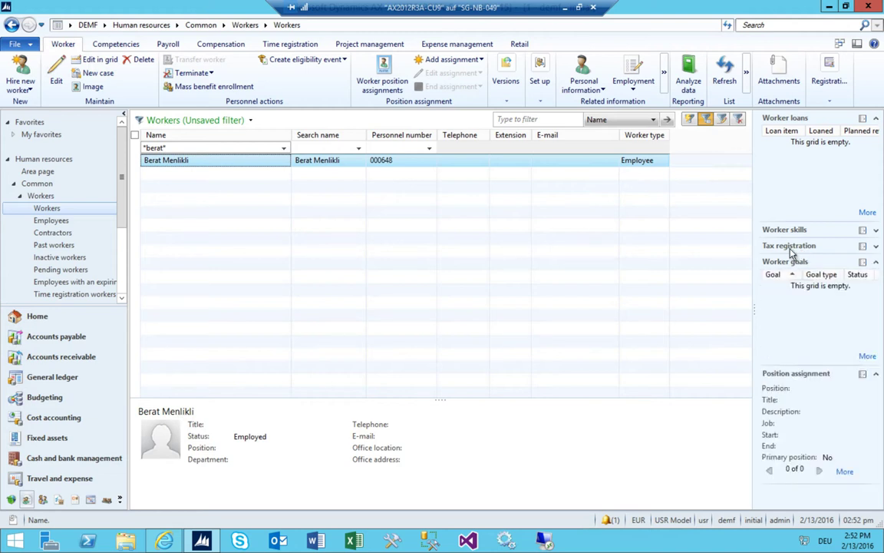
click(791, 245)
click(789, 230)
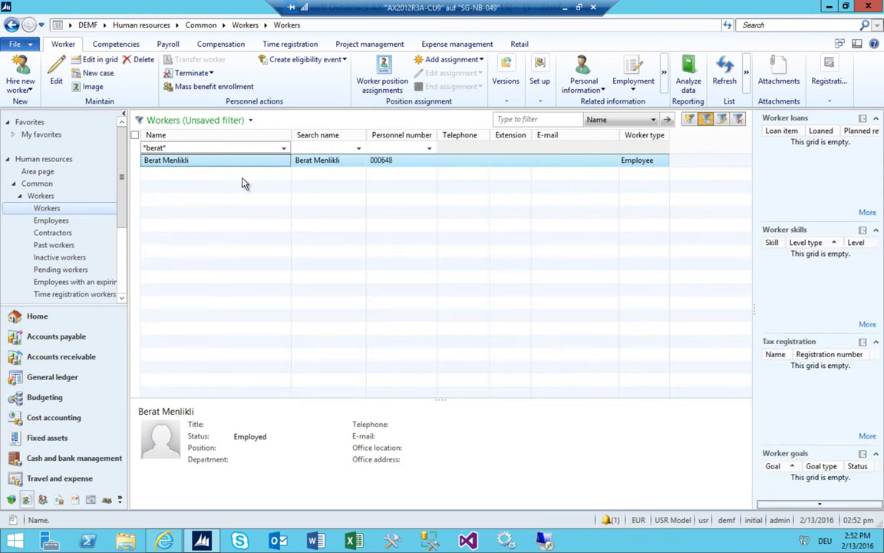
double_click(206, 161)
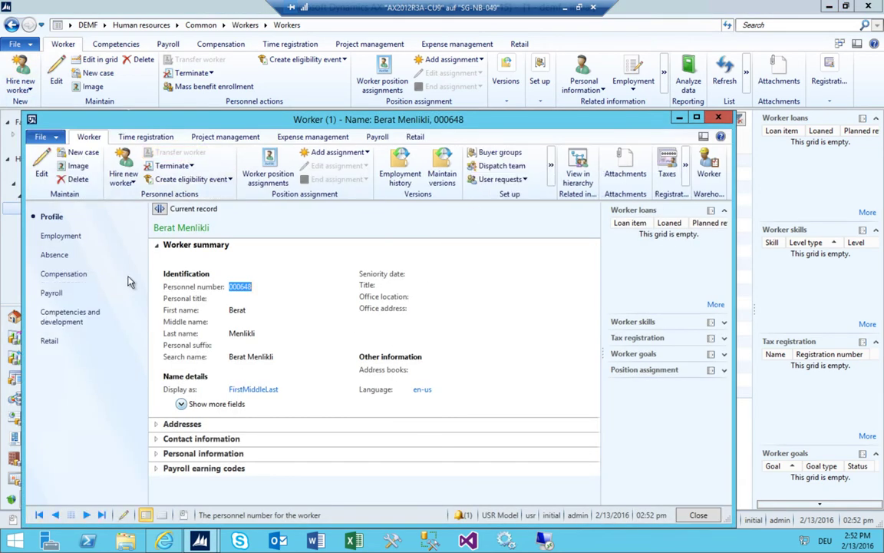
Step: Review the Employment tab's Employee details, Time registration and Financial dimensions, then close the worker form
click(64, 235)
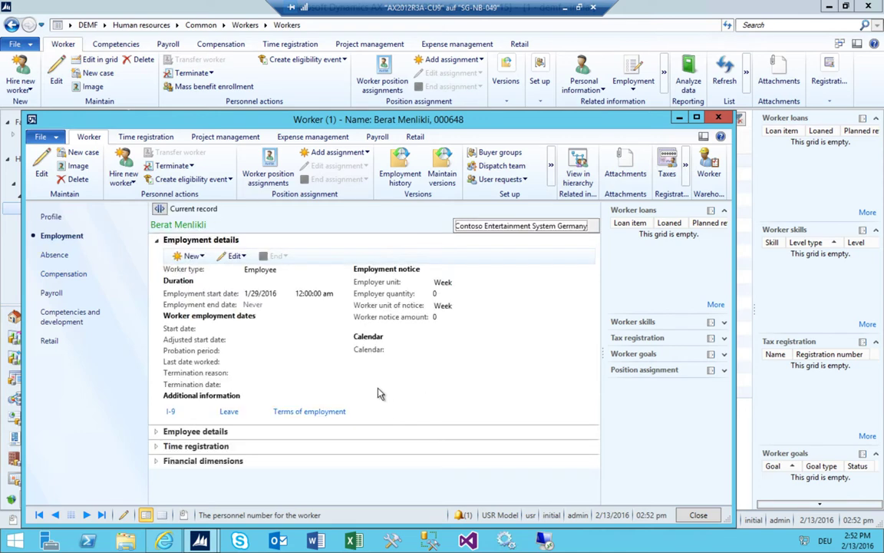
click(157, 431)
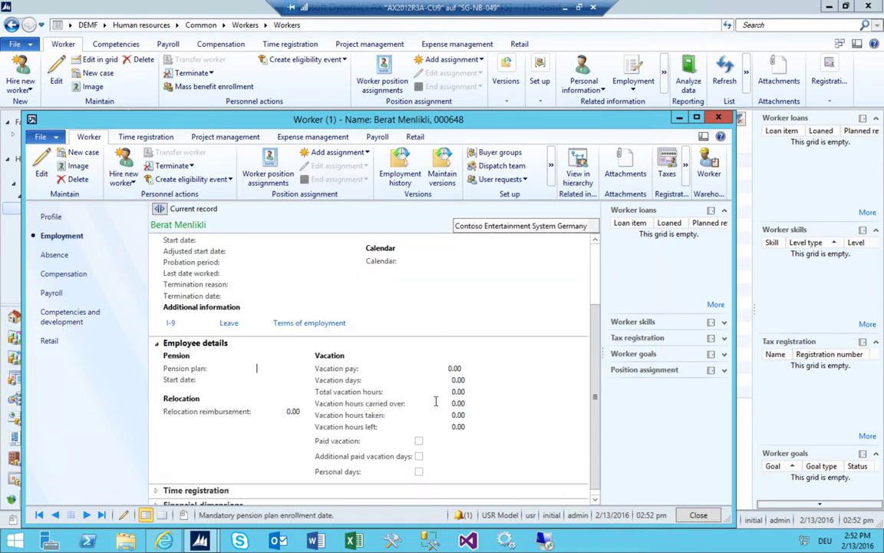
key(Tab)
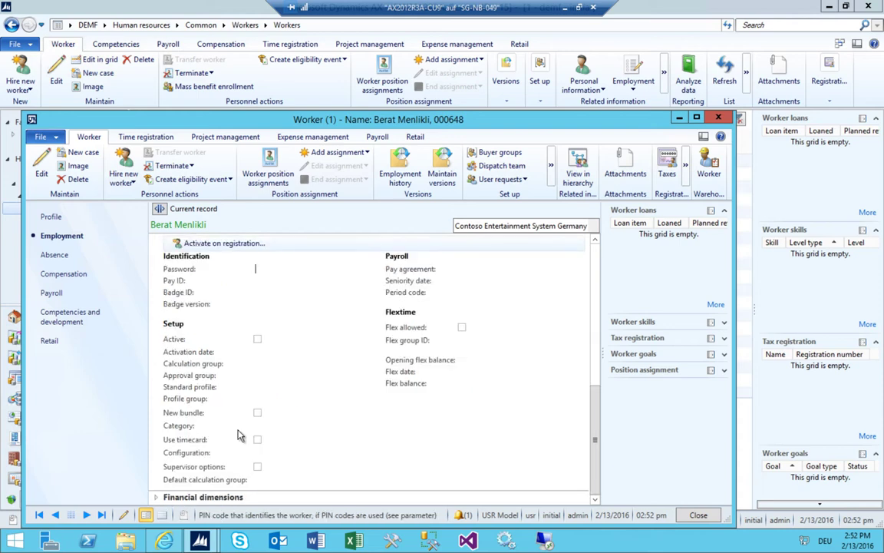
click(178, 496)
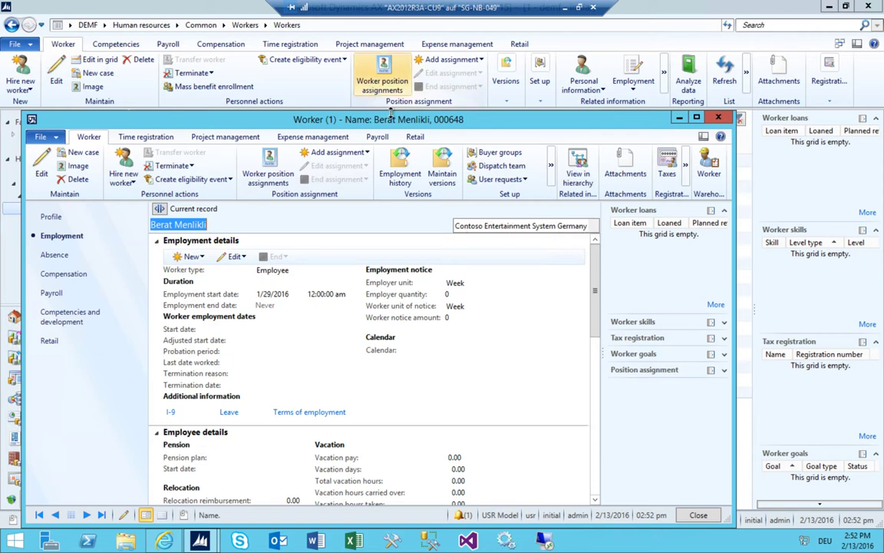
key(Escape)
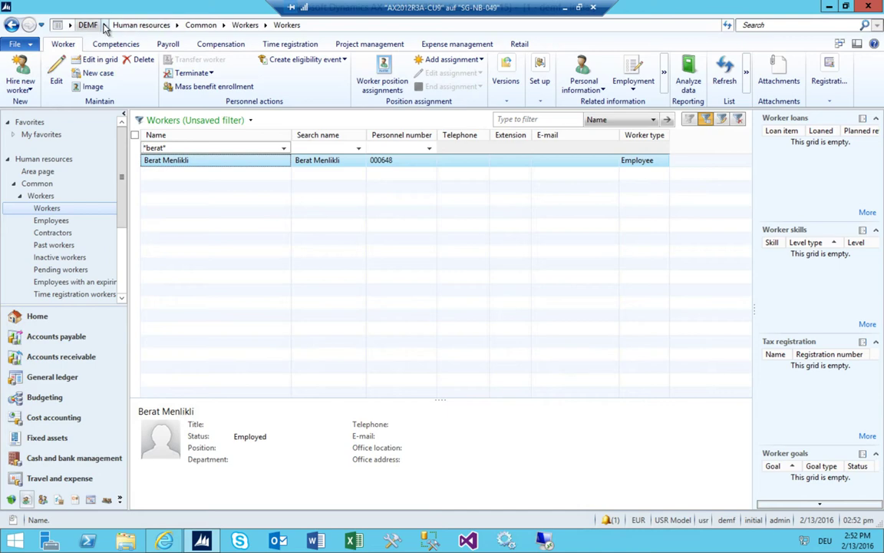
Step: In System administration Users, filter Alias by 'ad' and open Relations for cadmin
click(103, 25)
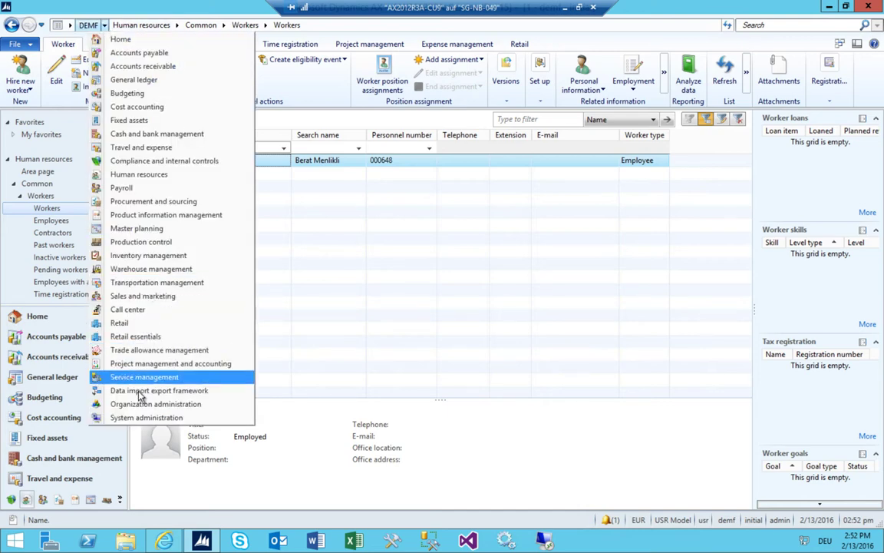
click(142, 416)
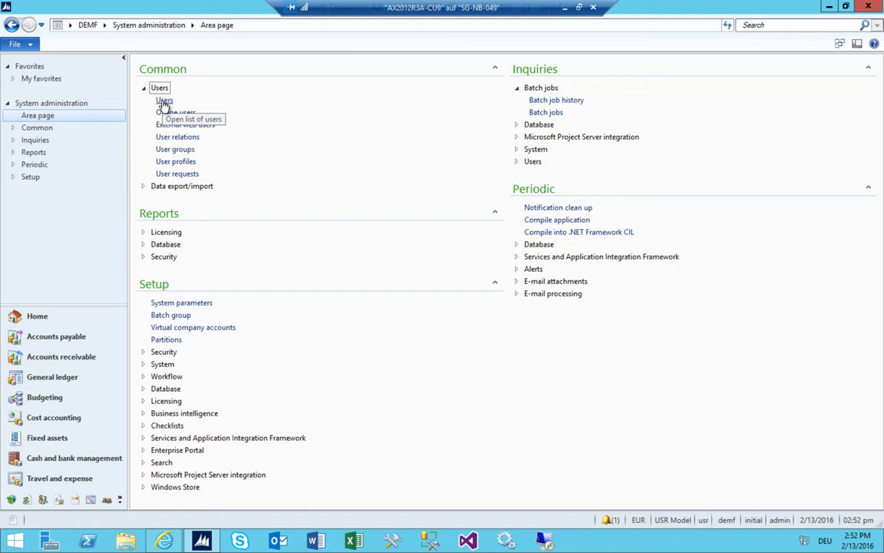
click(164, 101)
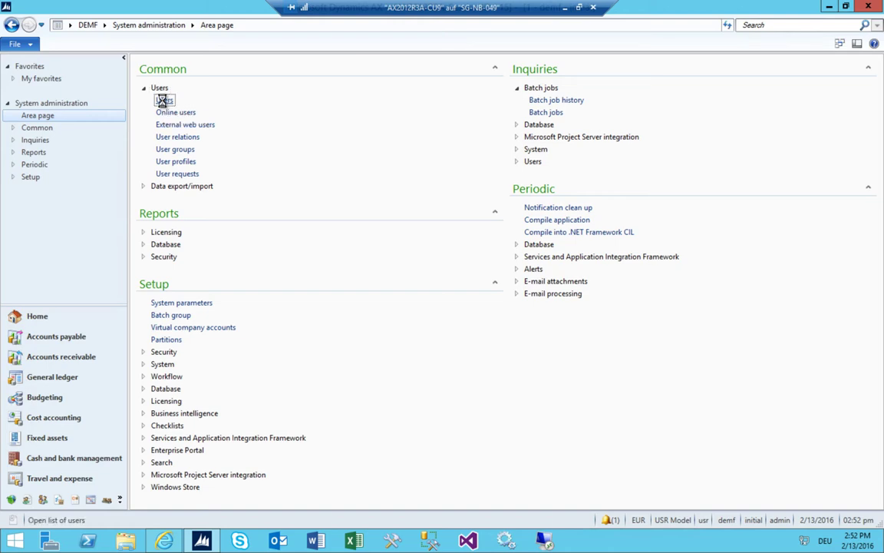
click(222, 198)
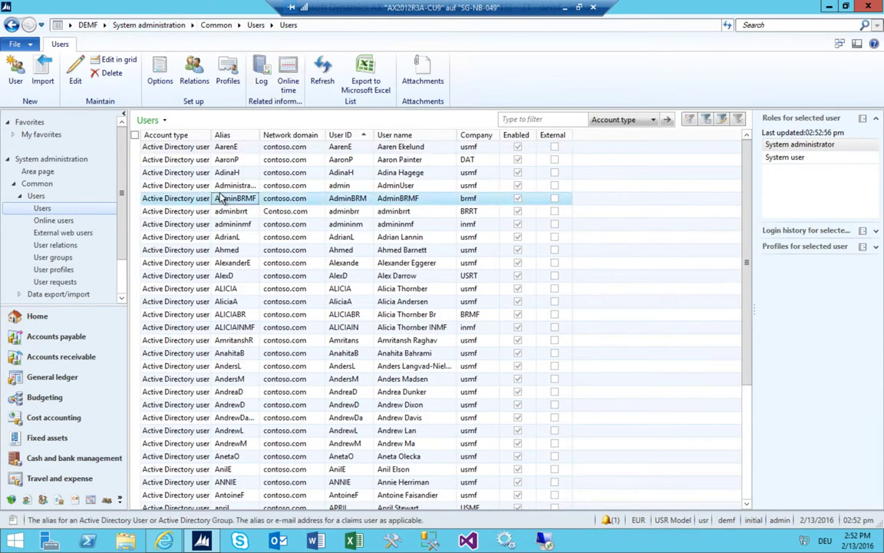
key(ctrl+g)
text(admin)
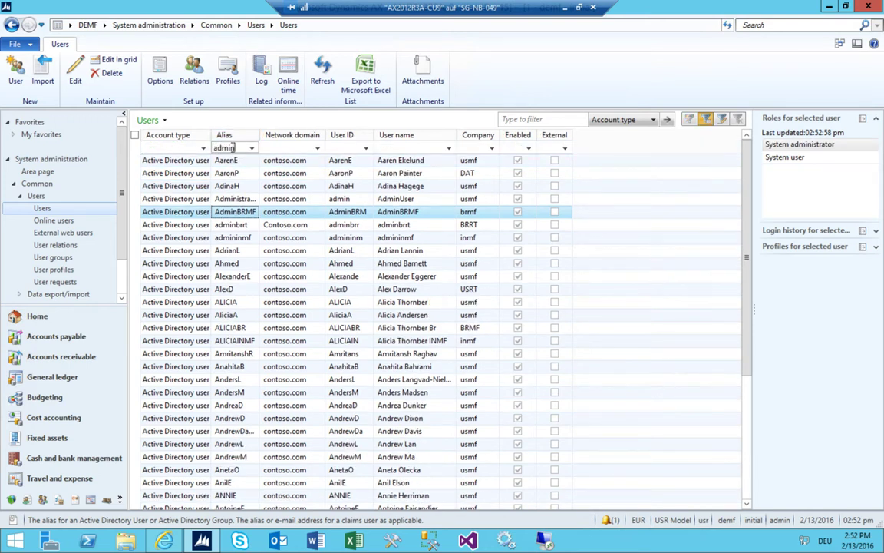
key(Return)
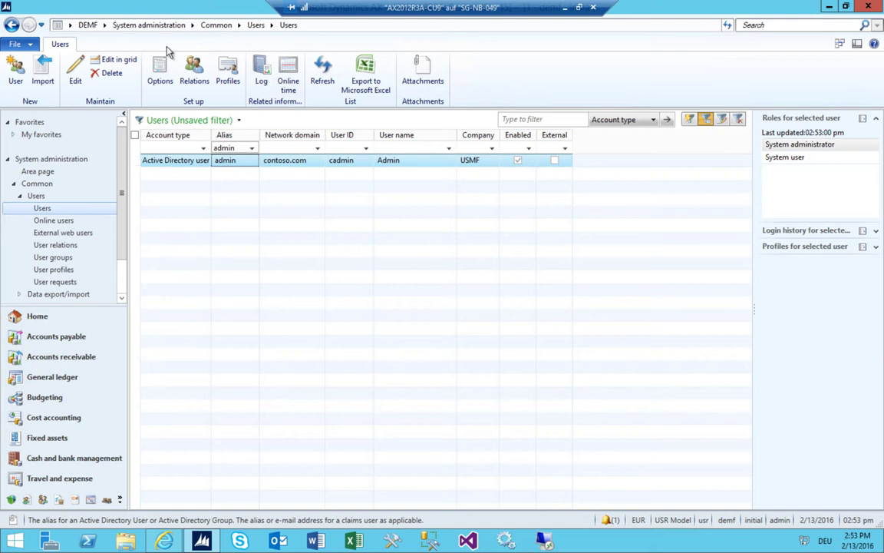
click(195, 74)
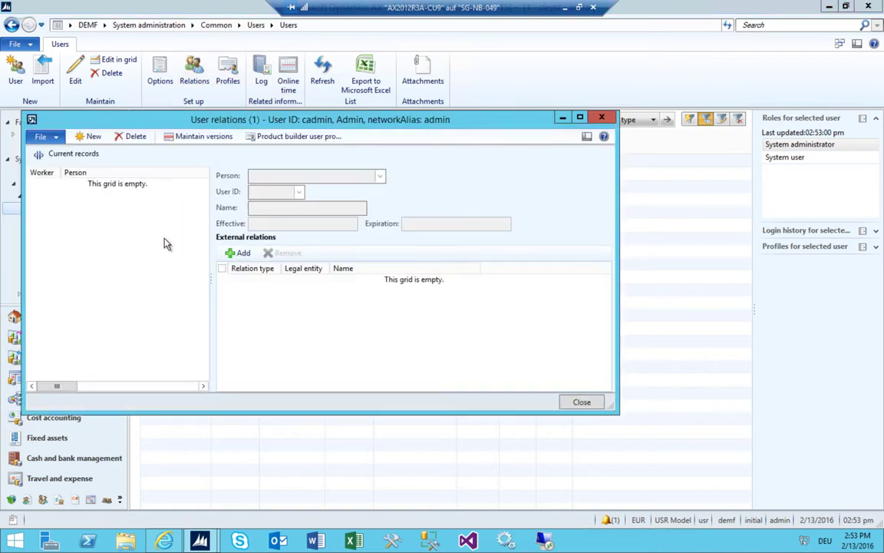
Step: Close the cadmin user relations without saving a new record
drag(271, 120, 405, 202)
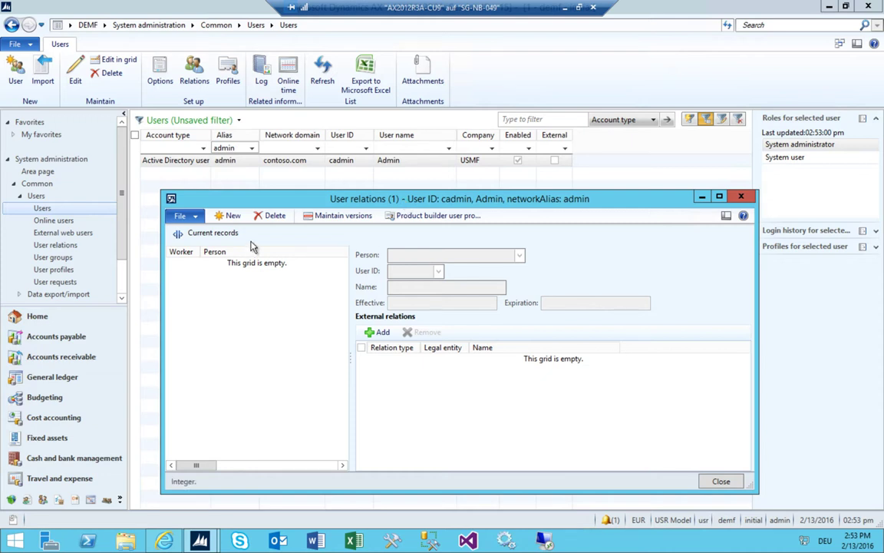
click(232, 218)
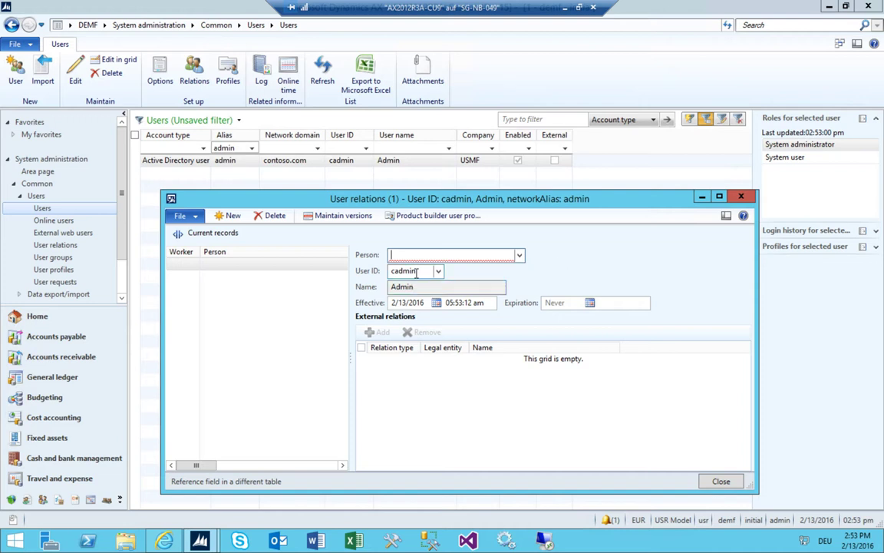
drag(416, 272, 369, 271)
key(Escape)
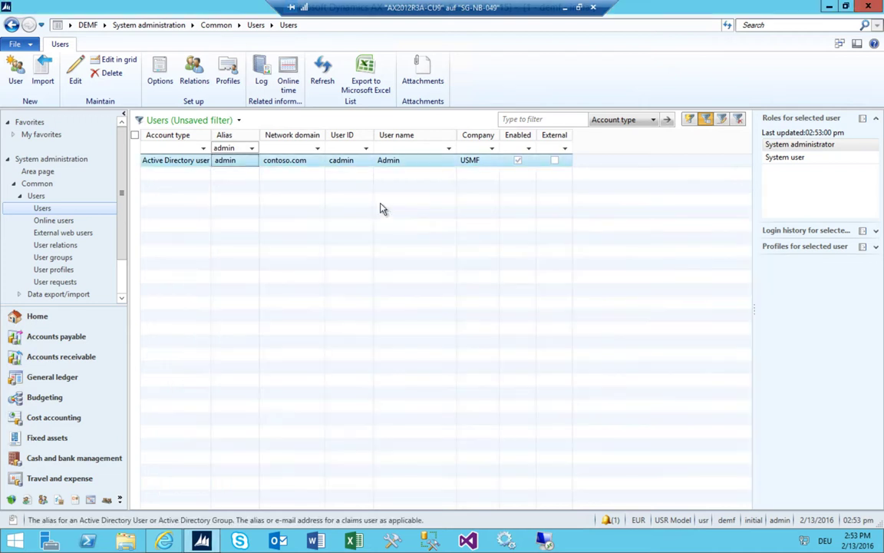
Step: Filter the Users list by User ID 'admin' and open its Relations
key(Return)
key(Tab)
key(Tab)
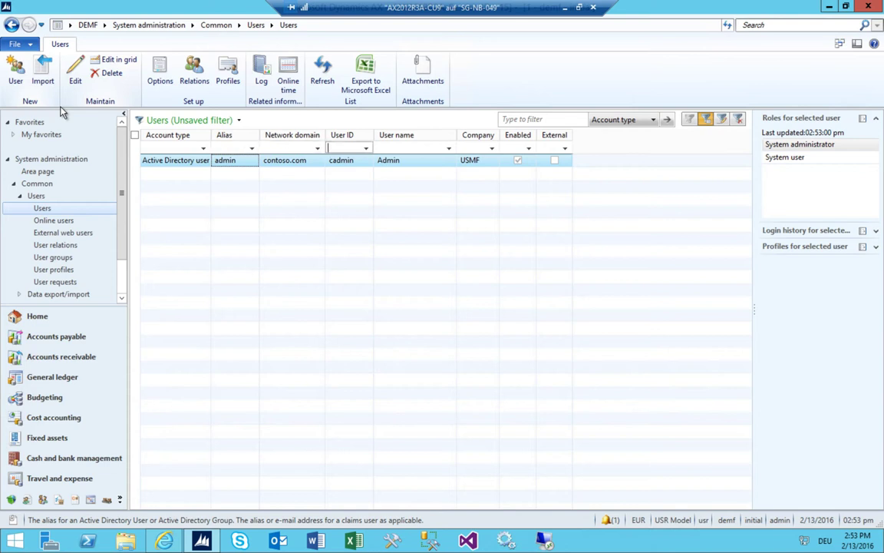
text(admin)
key(Return)
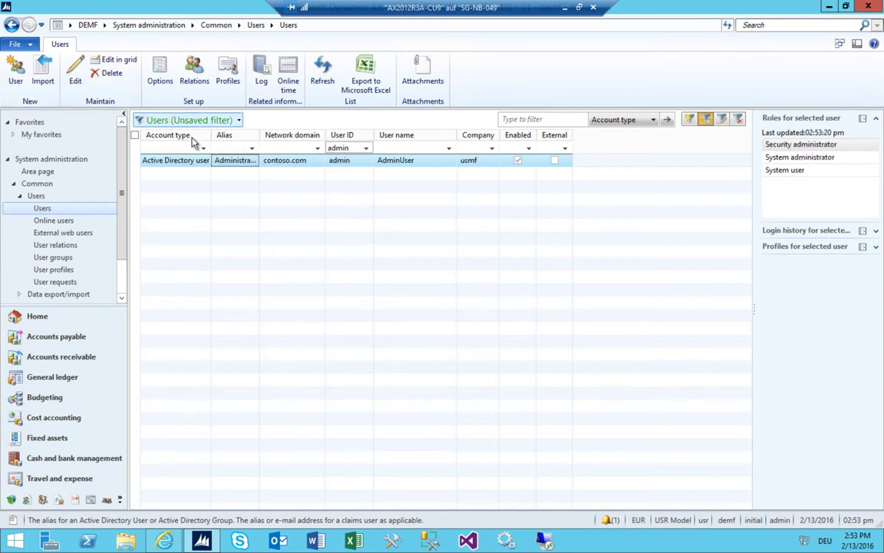
click(194, 73)
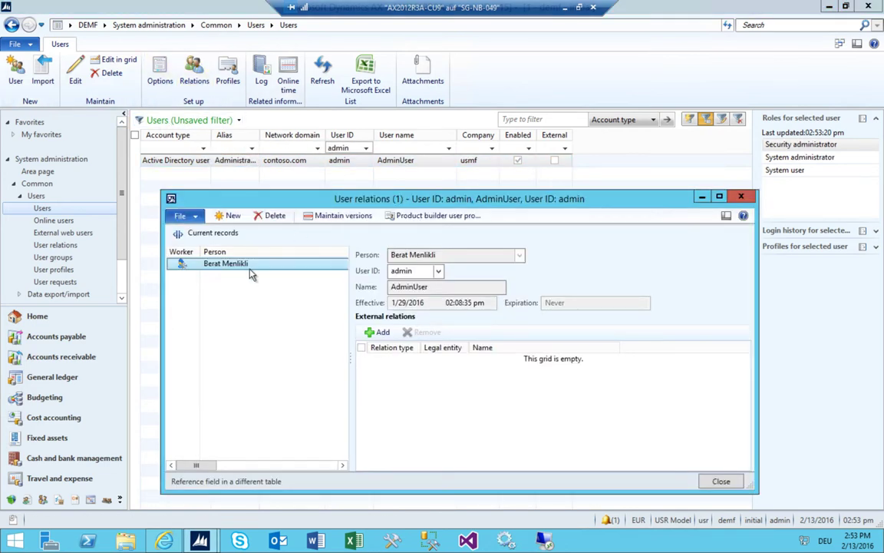
Step: Add an admin relation record, cancel the person lookup, delete the blank record and close
click(208, 263)
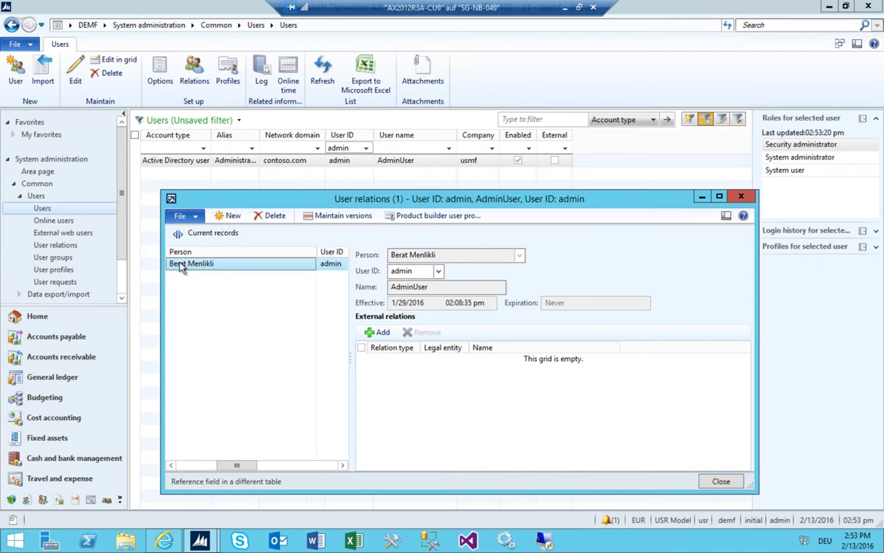
click(228, 215)
click(520, 256)
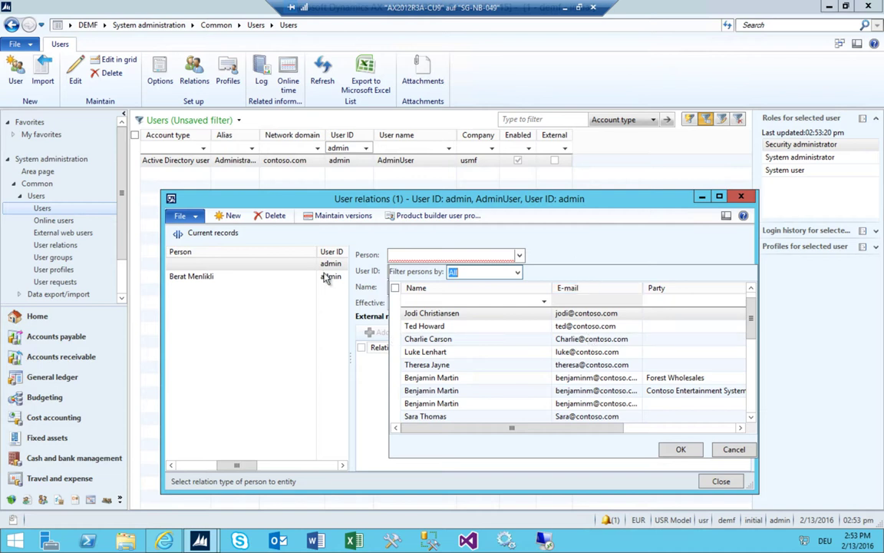
click(353, 252)
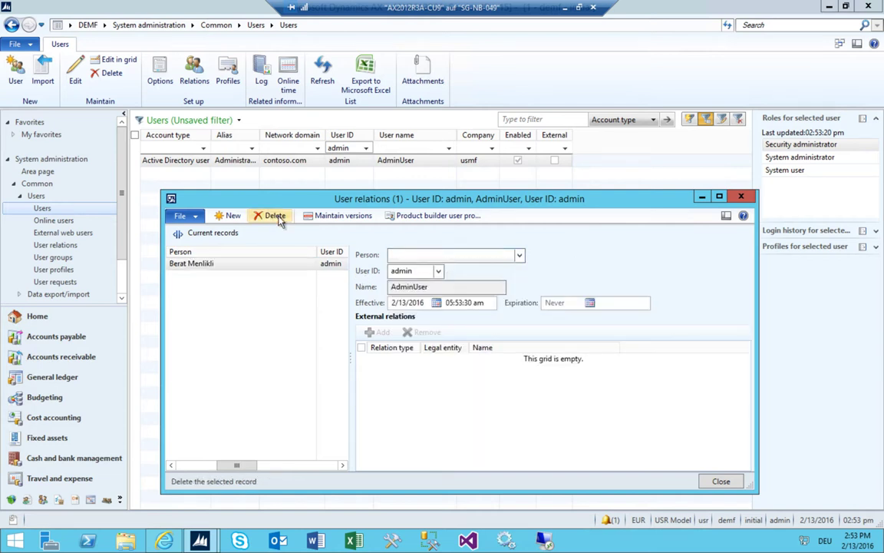
click(270, 216)
key(Escape)
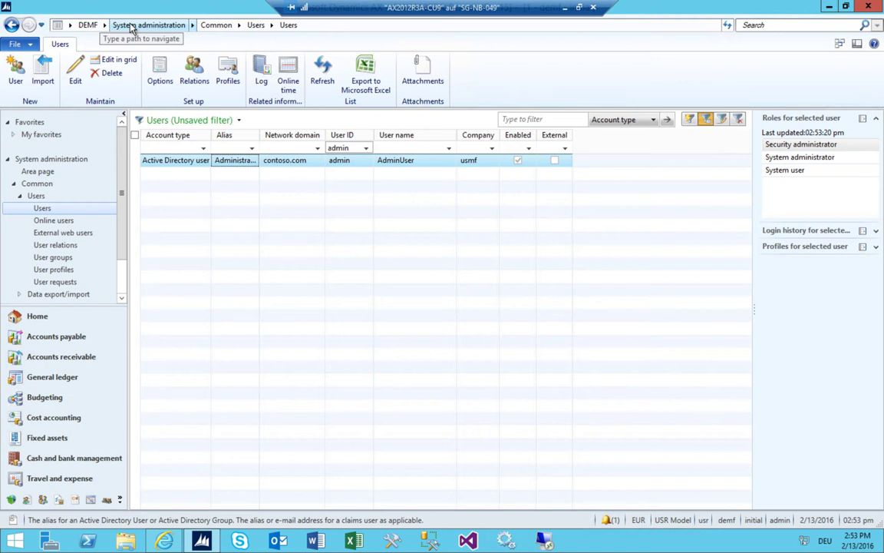
Step: Open Batch jobs and select Workflow message processing, waiting for 2/13/2016 05:54:01 am
click(132, 28)
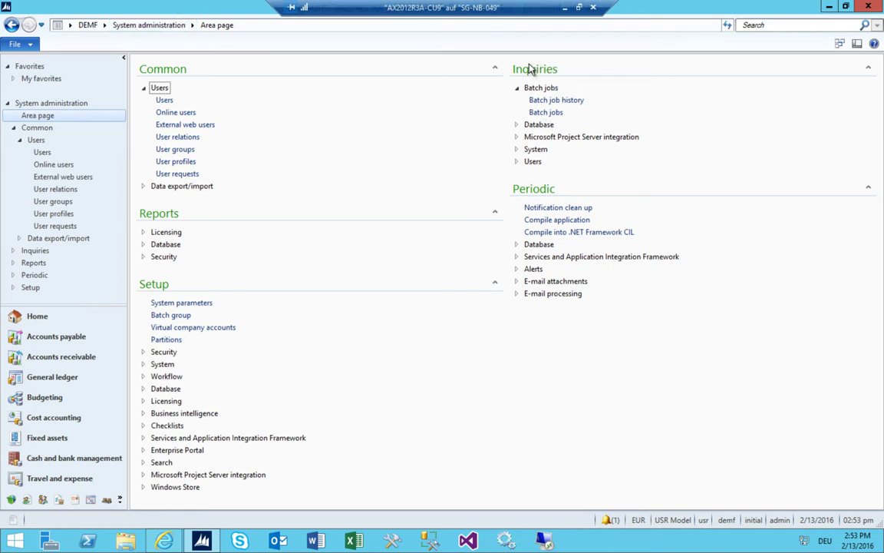
click(545, 112)
click(135, 313)
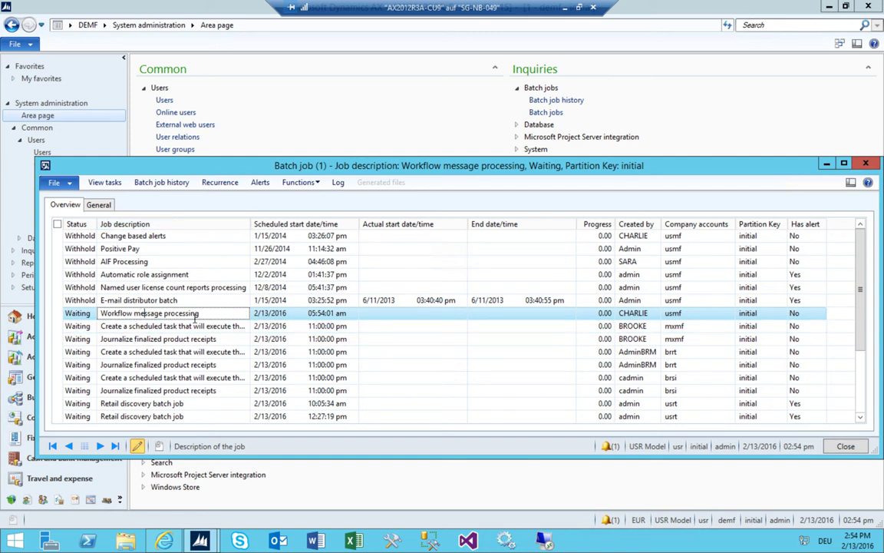
click(77, 313)
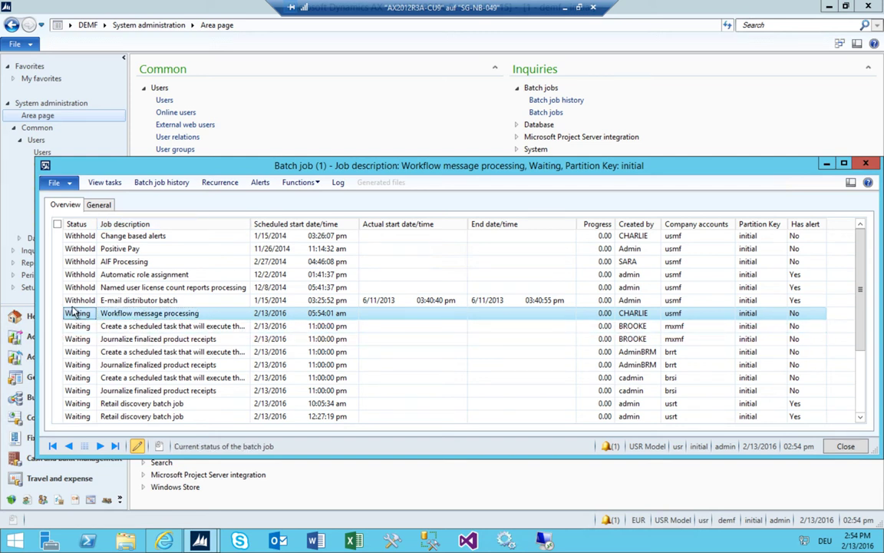
click(136, 313)
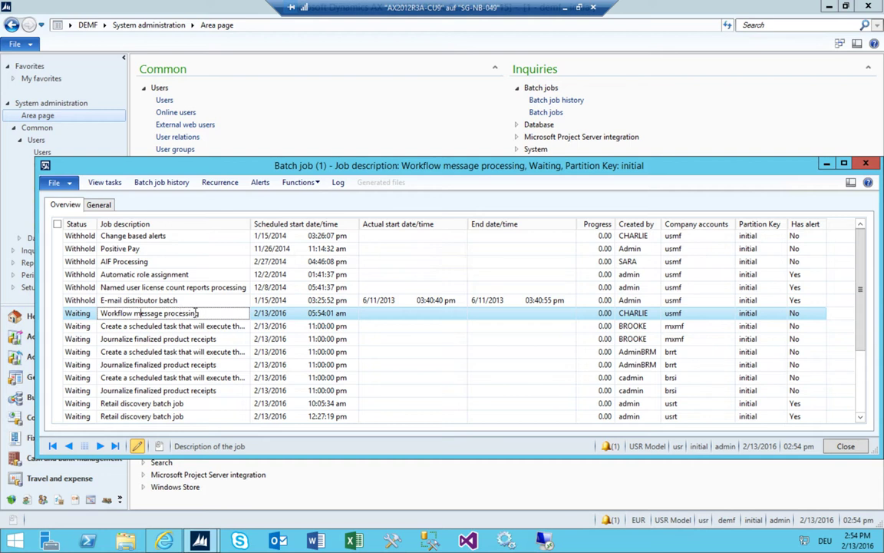
click(86, 314)
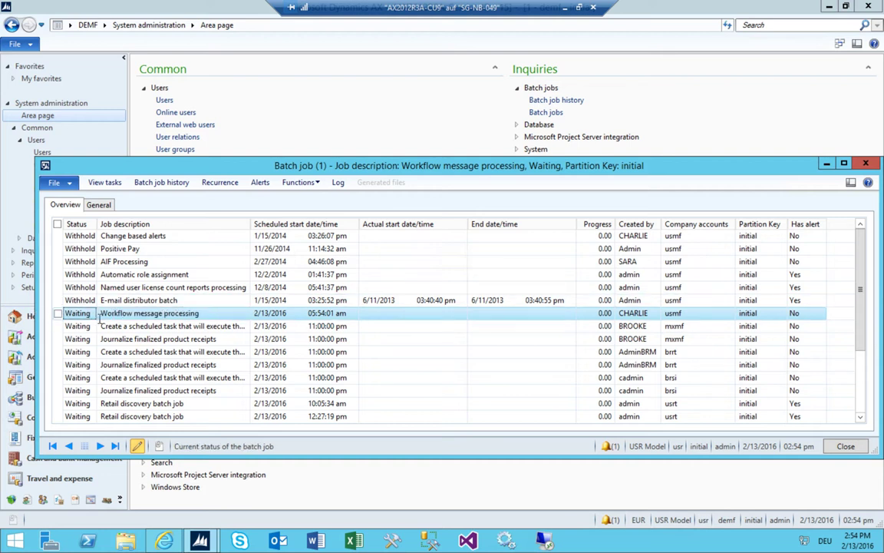
click(130, 315)
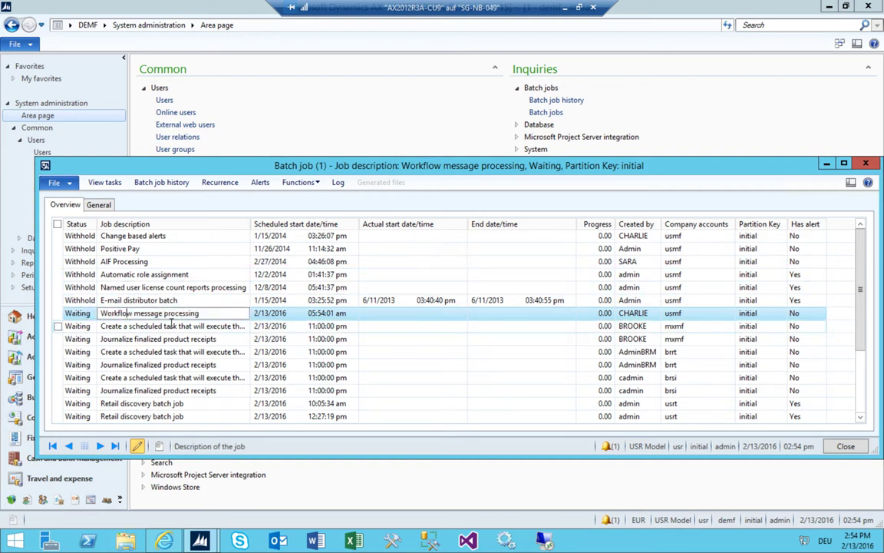
Step: Review the workflow job's batch history sorted by actual start date/time
click(162, 182)
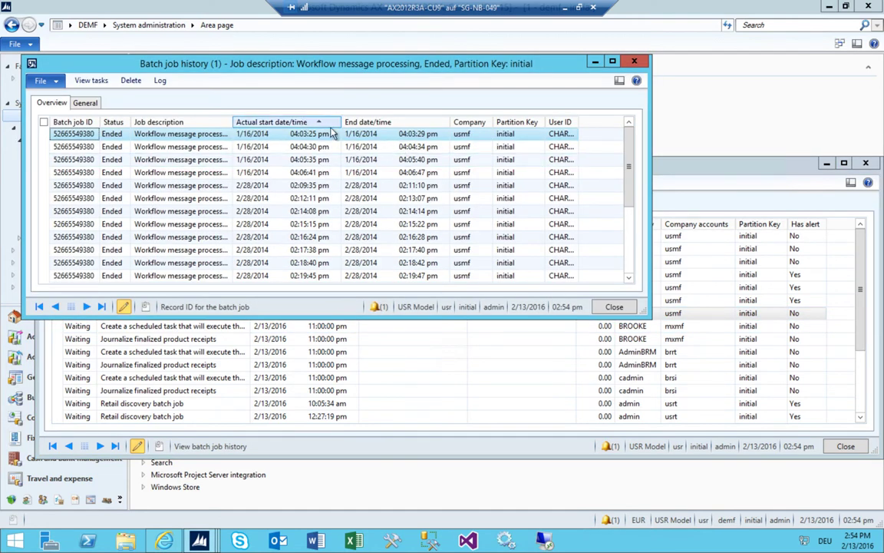
click(293, 118)
click(267, 136)
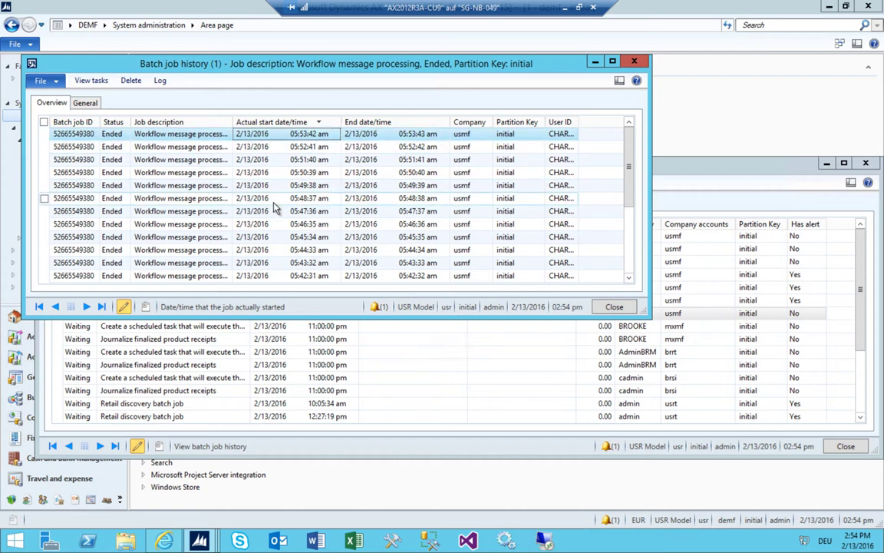
key(Escape)
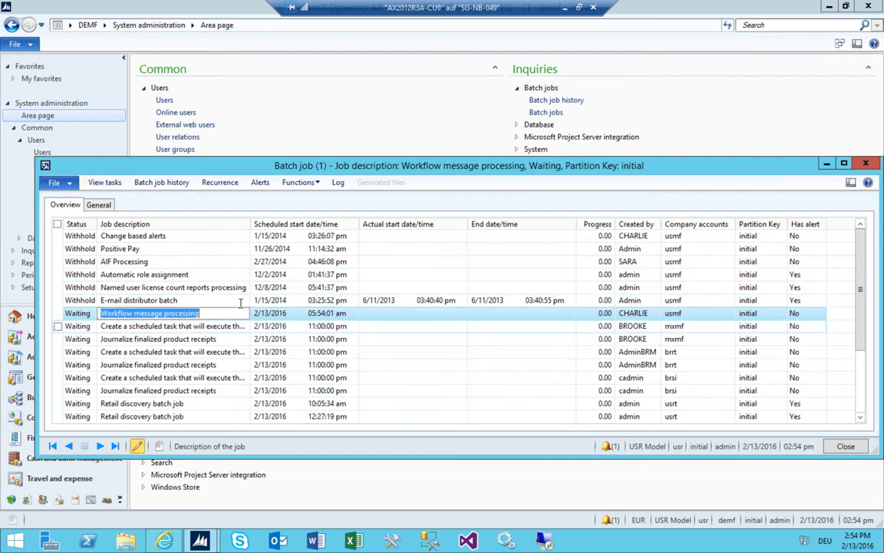
Step: Review the job's three Waiting tasks, then close the Batch job list
click(102, 182)
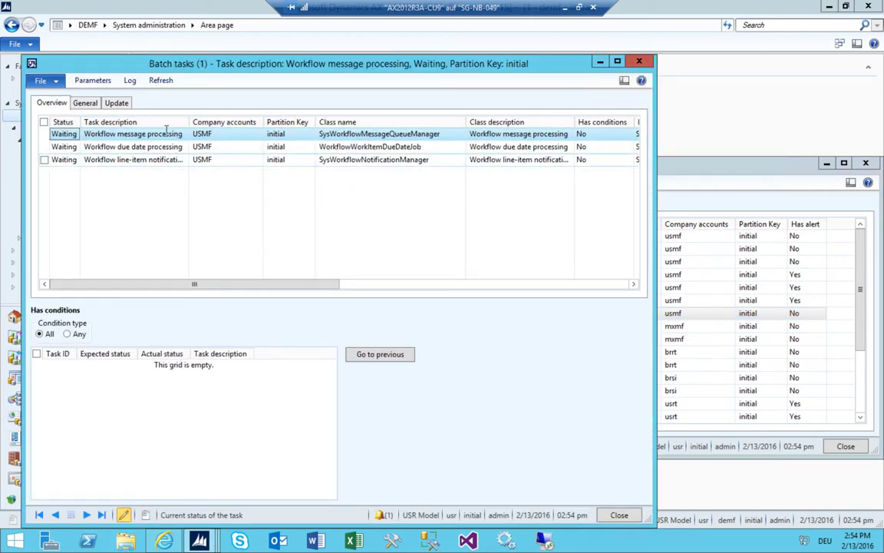
drag(439, 67, 519, 111)
key(Escape)
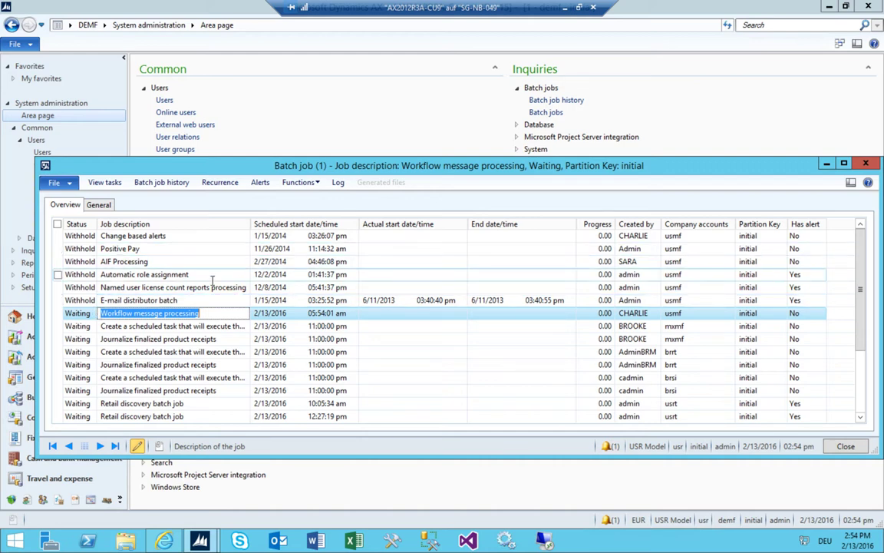
key(Up)
key(Up)
key(Up)
key(Up)
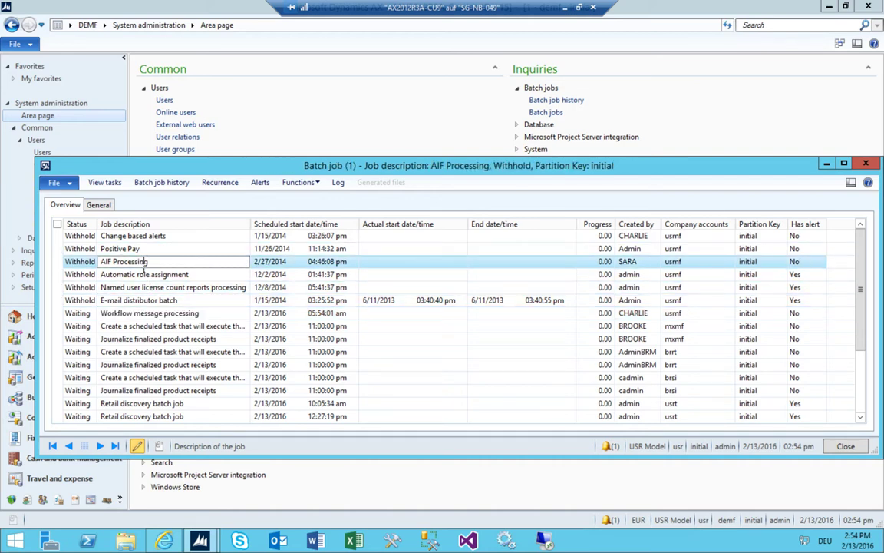
key(Escape)
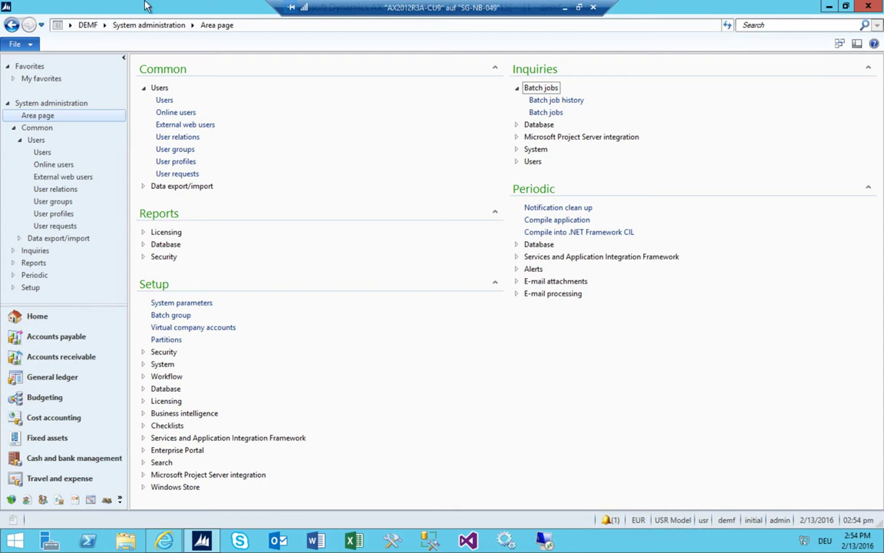
Step: Go to Travel and expense, then relaunch the Employee Self-Service portal maximized
click(104, 24)
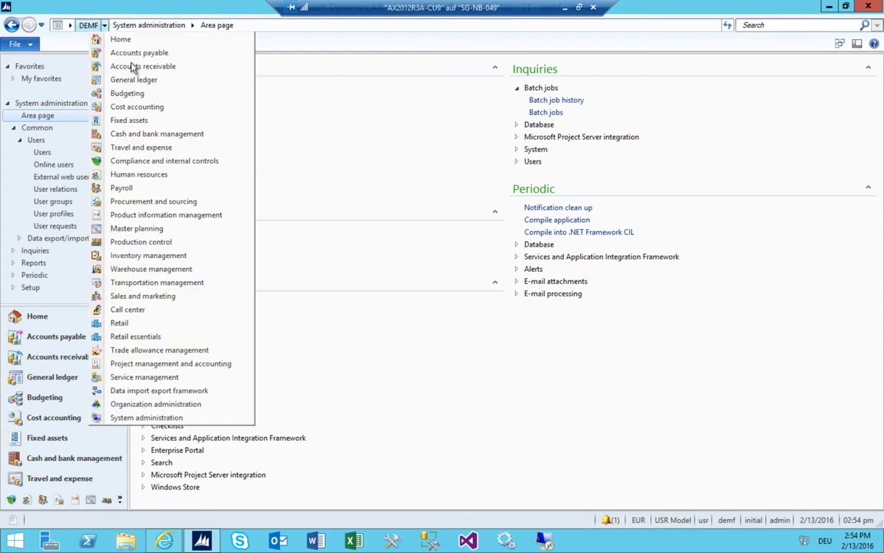
click(147, 147)
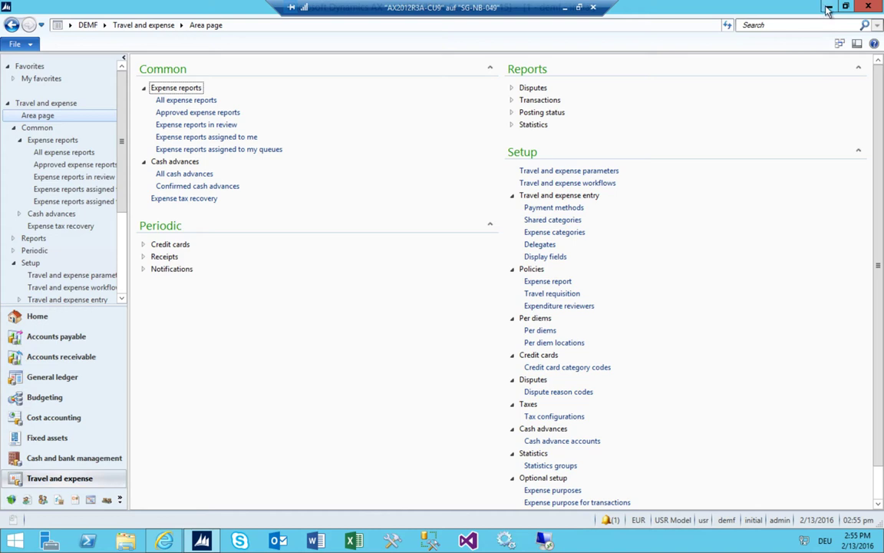
click(829, 9)
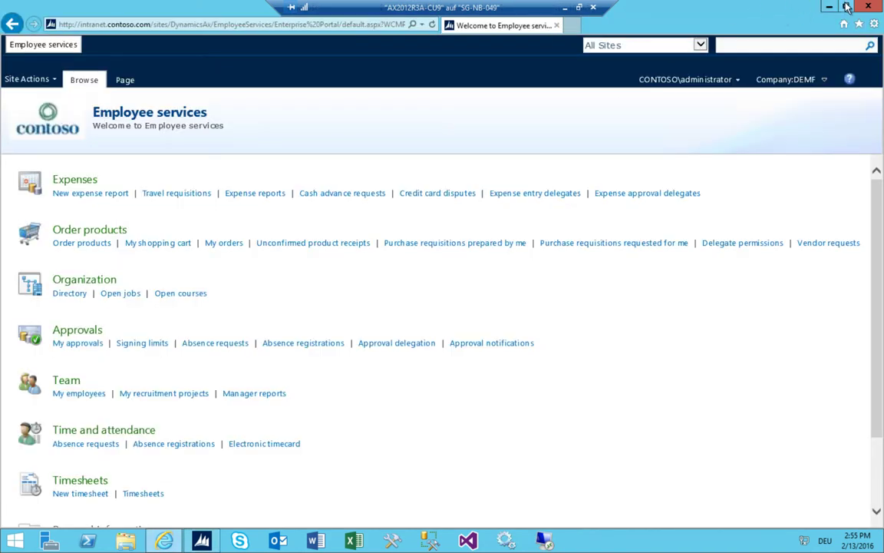
click(872, 8)
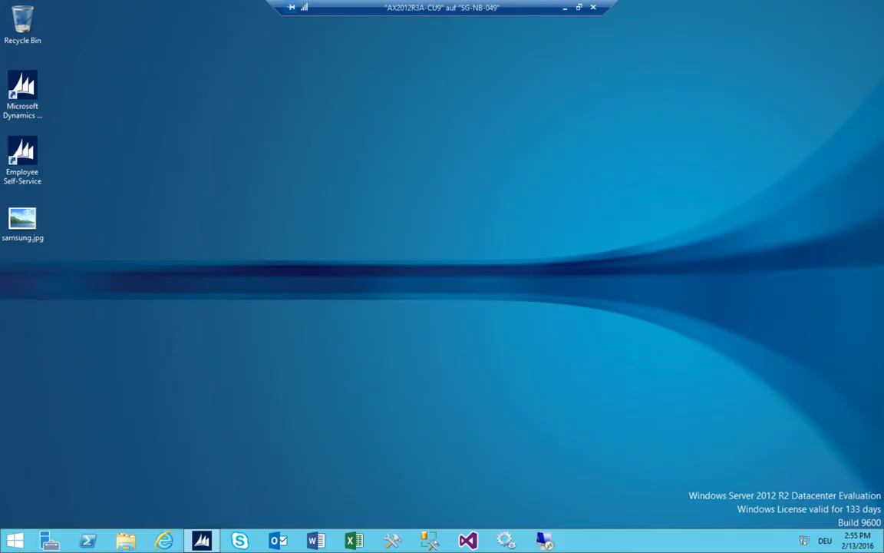
double_click(29, 157)
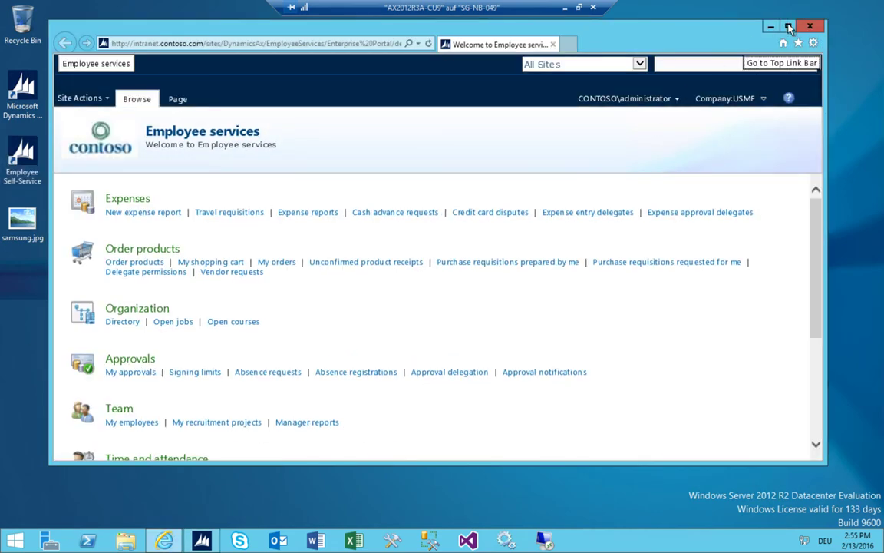
double_click(716, 24)
Step: Switch the portal company from USMF to DEMF and start a new expense report
click(824, 80)
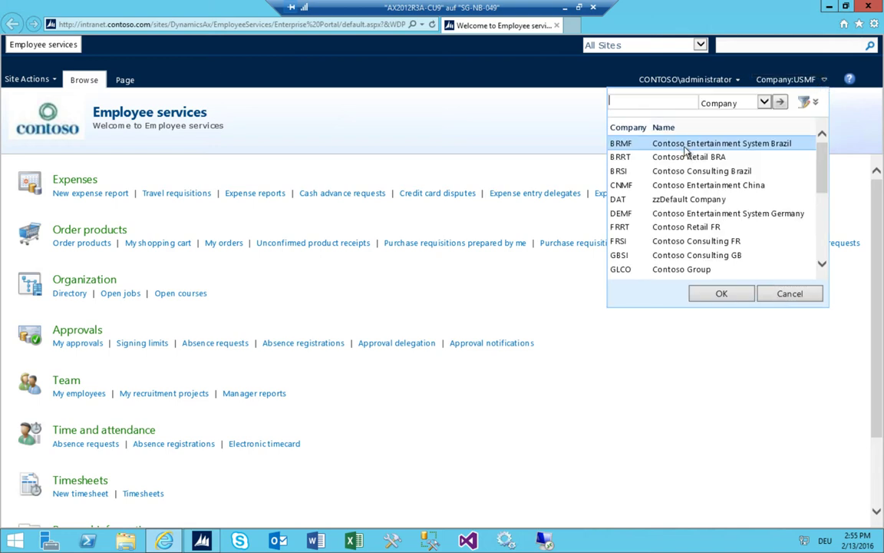
click(623, 214)
click(723, 296)
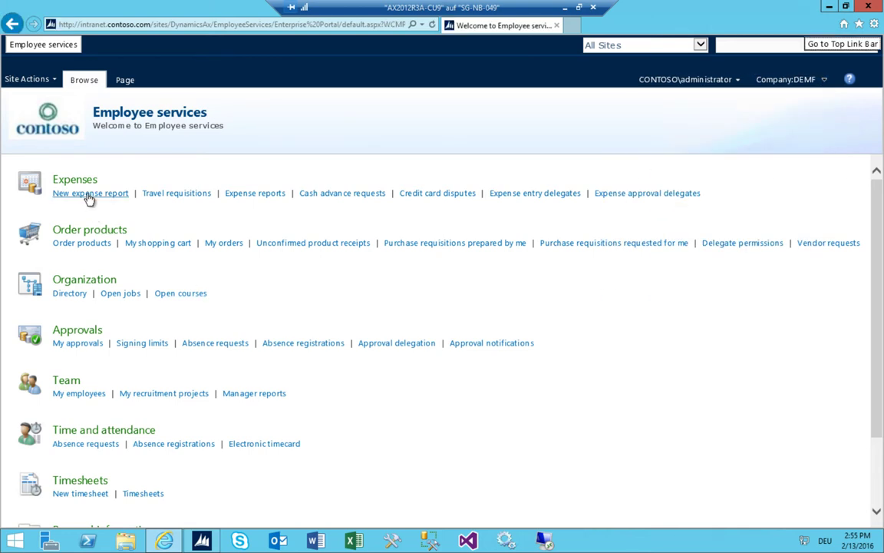
click(90, 194)
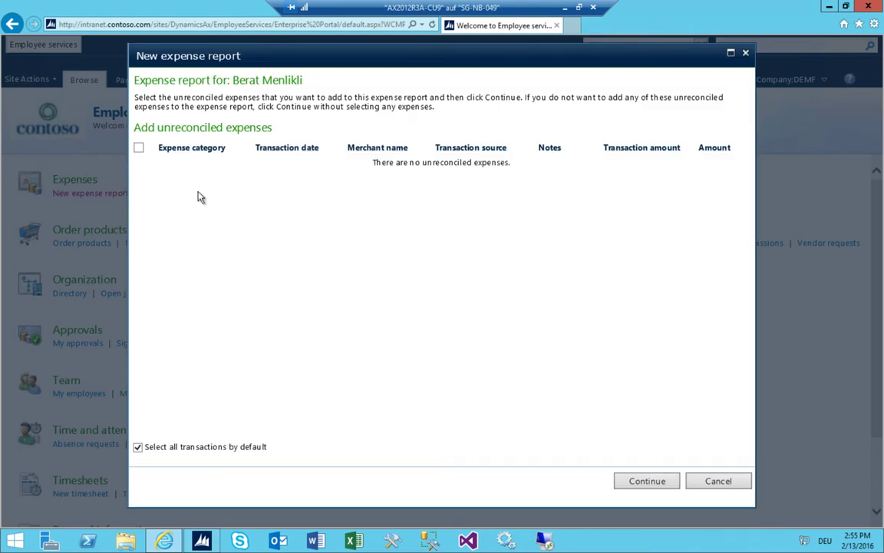
Step: Review the unreconciled-expenses instructions and continue without adding any expenses
drag(136, 98, 442, 109)
click(446, 110)
drag(331, 97, 528, 110)
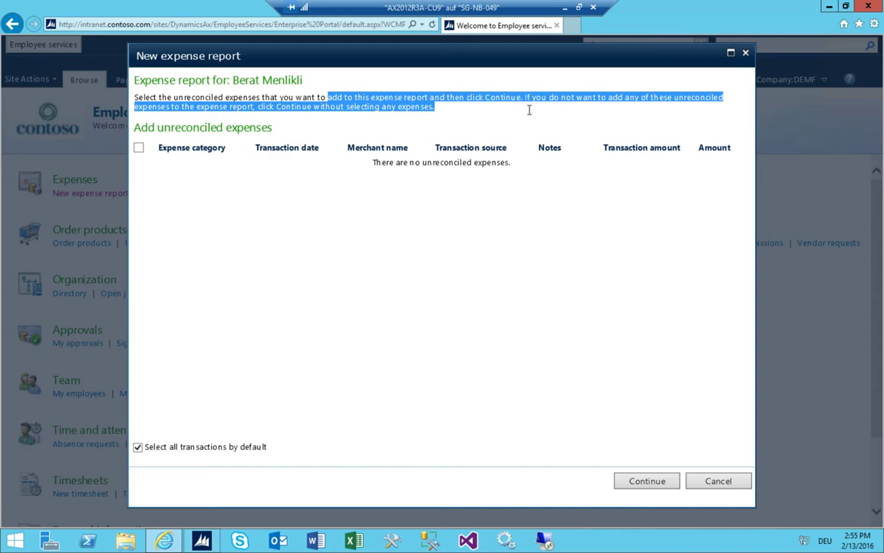
click(643, 480)
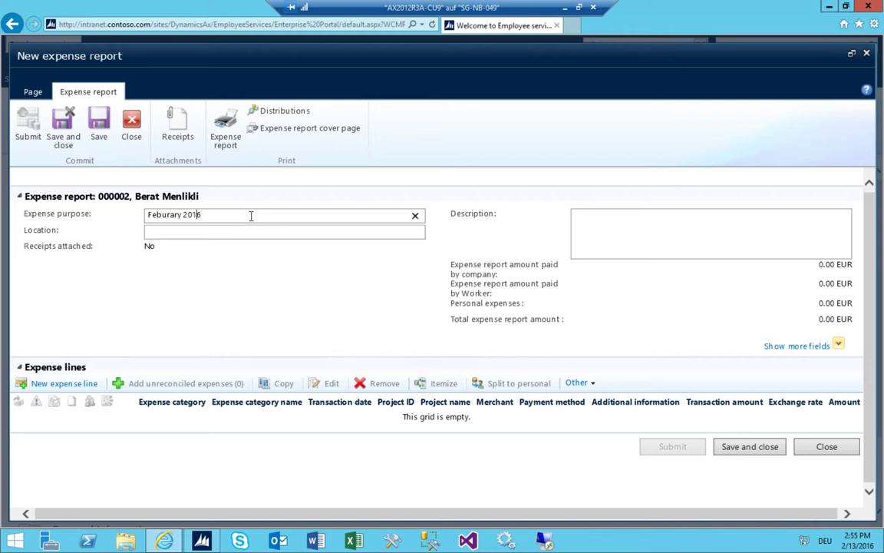
Step: Enter purpose 'Expenses Feburary 2016', location Switzerland and description 'Blablabola'
text(Expenses)
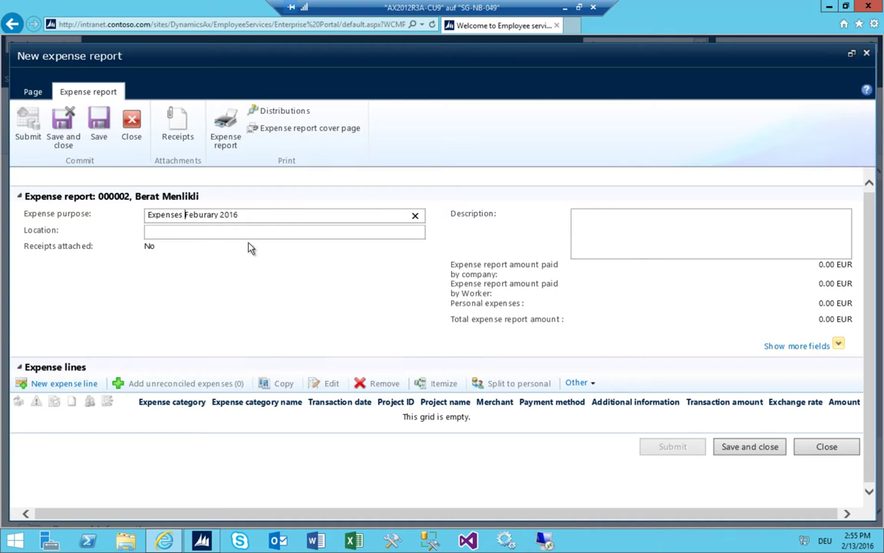
click(309, 231)
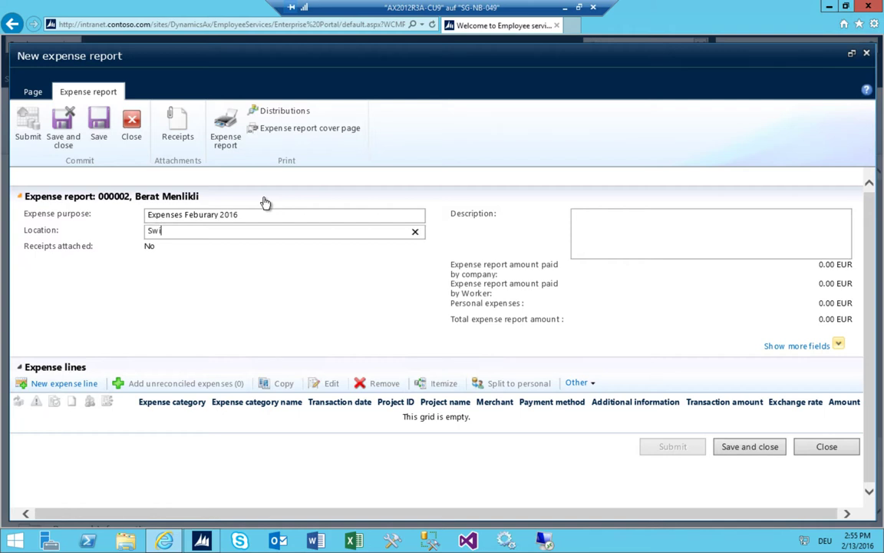
key(Tab)
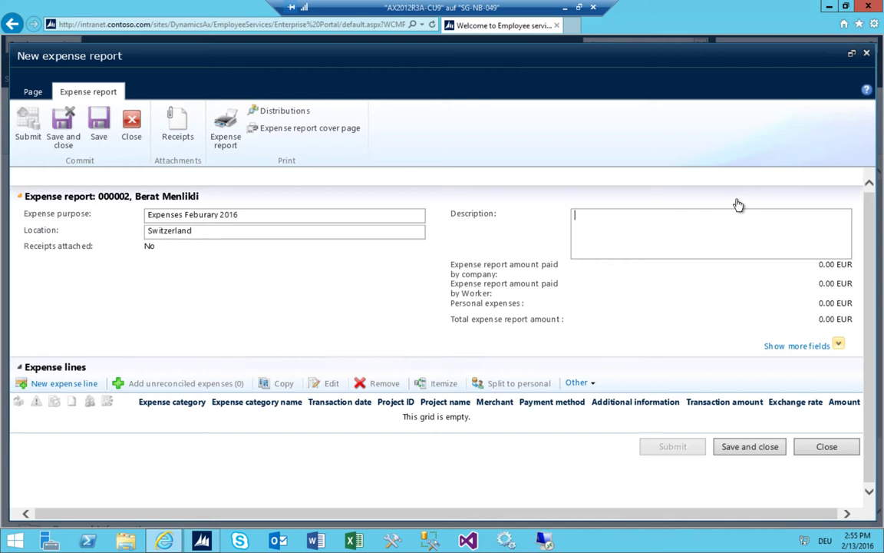
text(Blablabola)
Step: Show more header fields and check the Project ID field, then return to Dynamics AX
click(837, 347)
scroll(618, 272, down, 3)
click(627, 256)
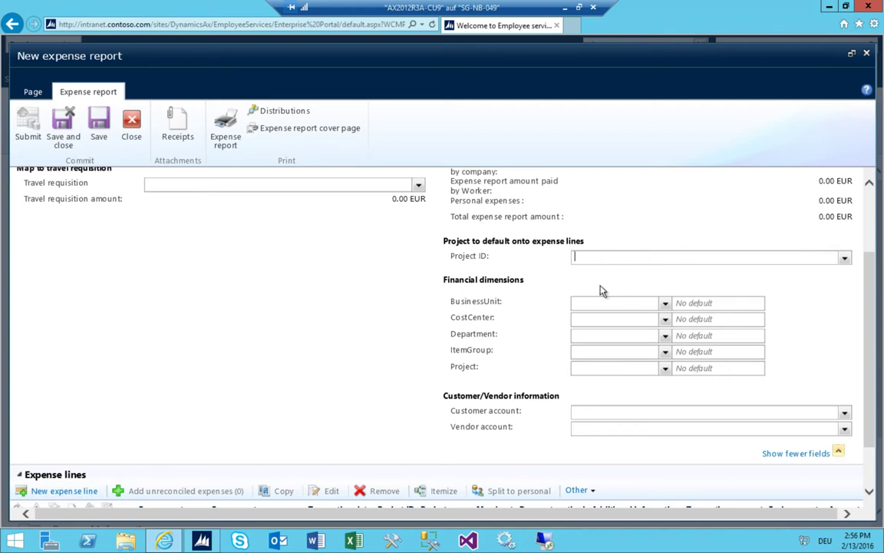
scroll(603, 291, up, 3)
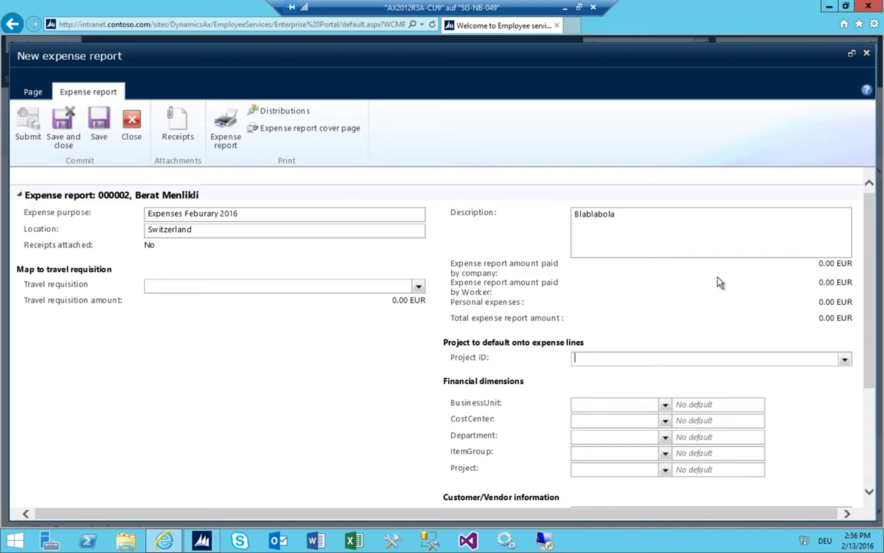
scroll(507, 281, down, 5)
scroll(637, 310, up, 5)
click(202, 541)
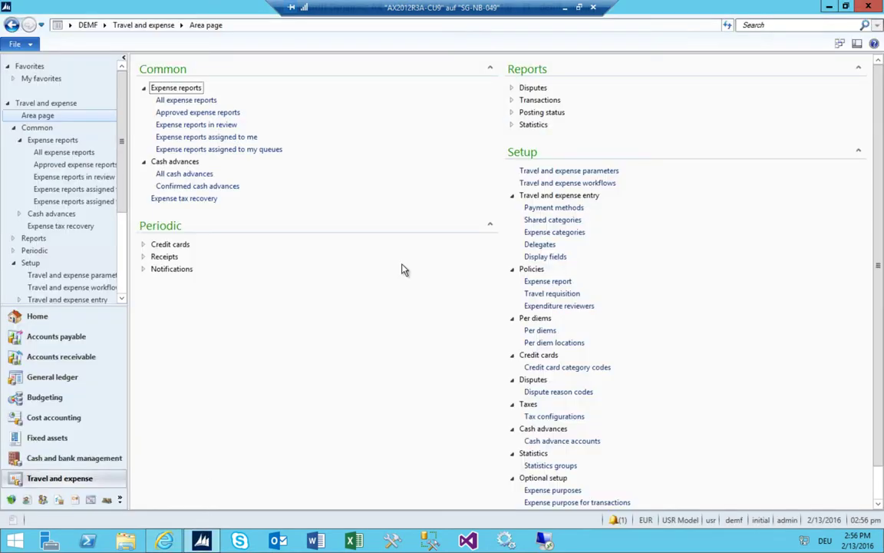
Step: In Display fields setup, keep Dimension visibility on Display, then return to the portal report
click(557, 259)
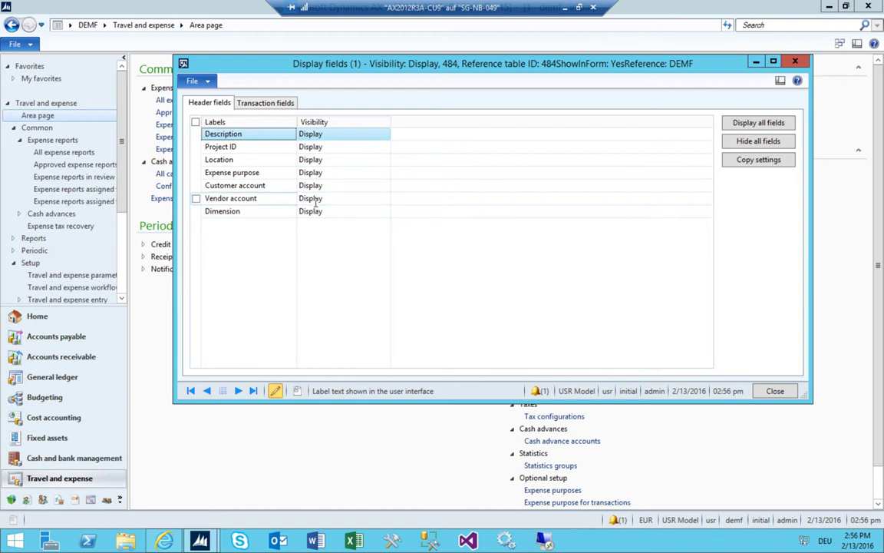
click(371, 212)
click(385, 213)
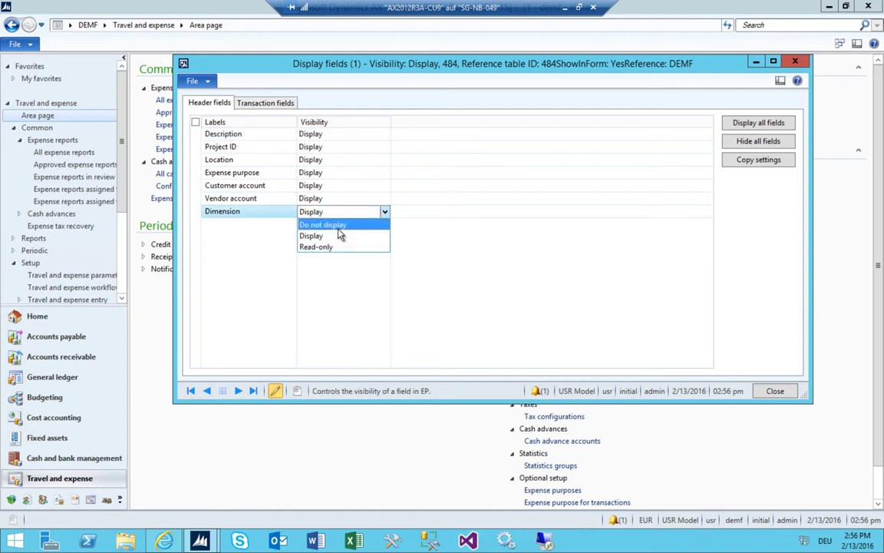
click(506, 239)
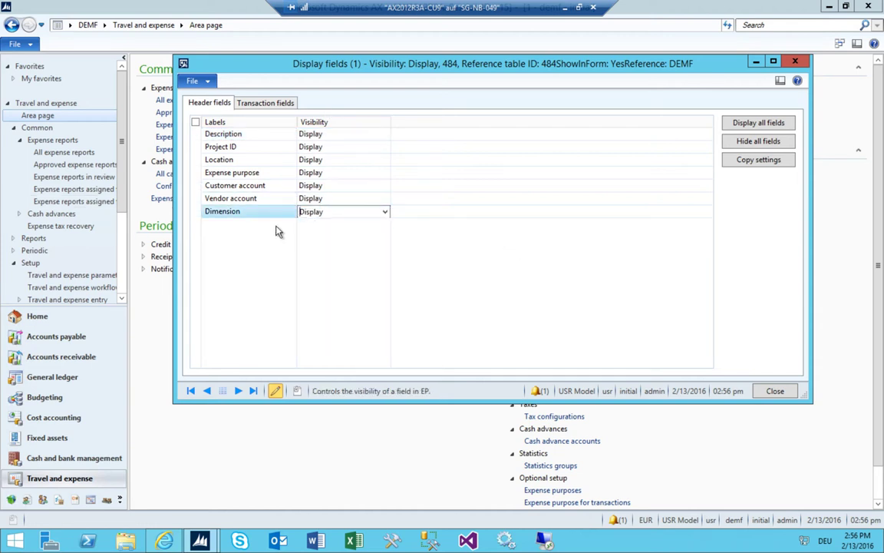
click(166, 540)
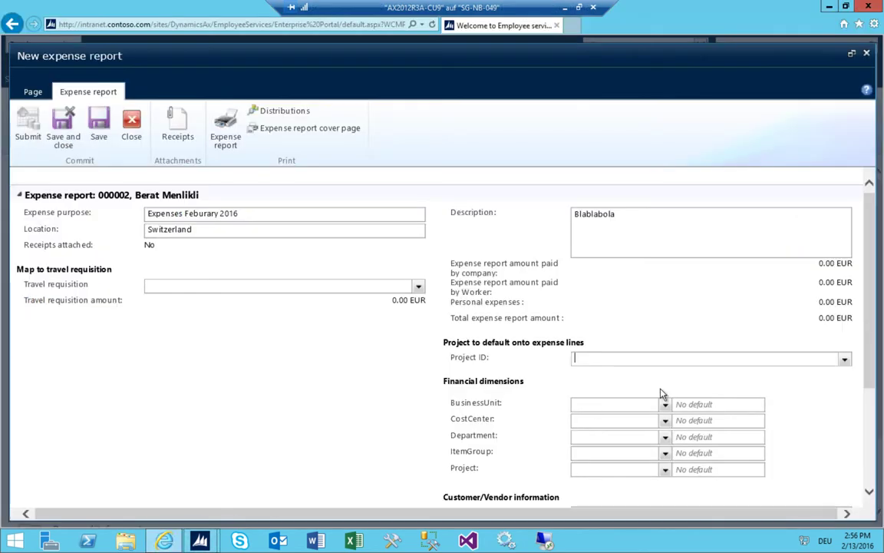
Step: Leave Project ID empty after its lookup shows no projects, then collapse the header to fewer fields
click(570, 360)
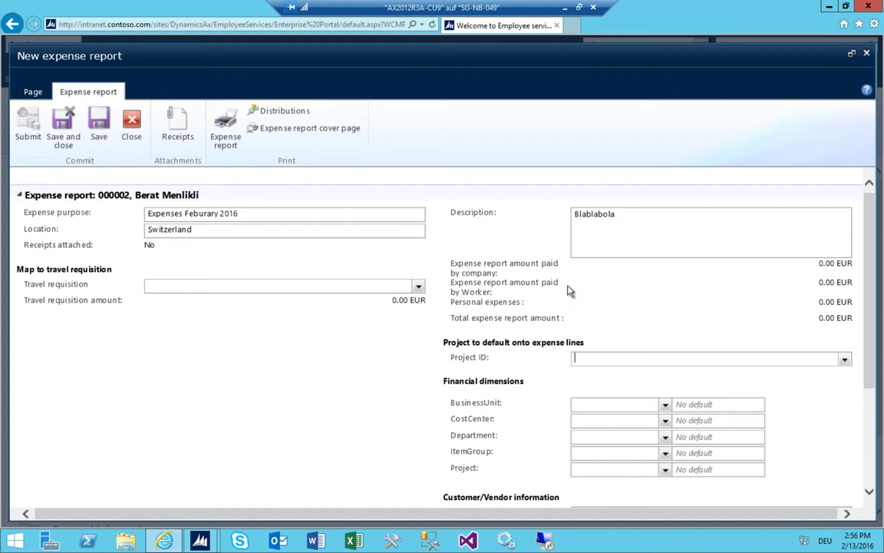
scroll(764, 310, down, 4)
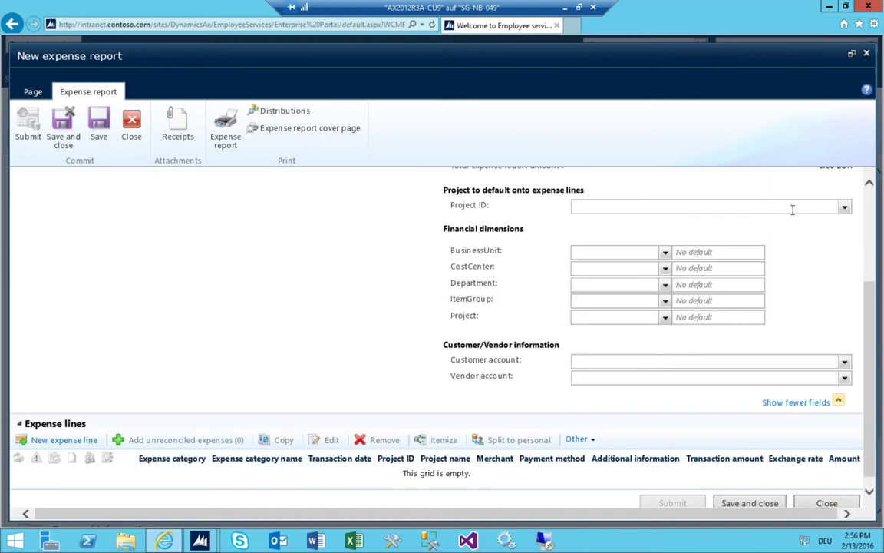
click(844, 206)
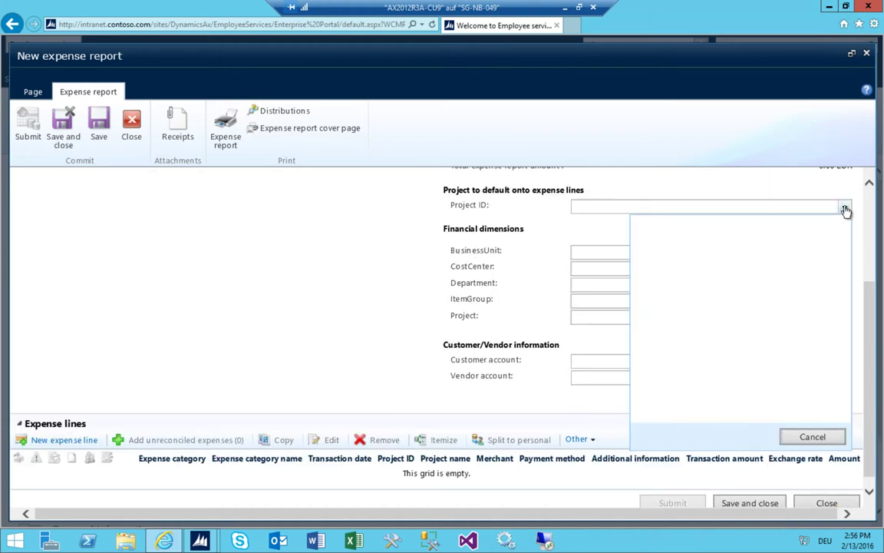
click(632, 205)
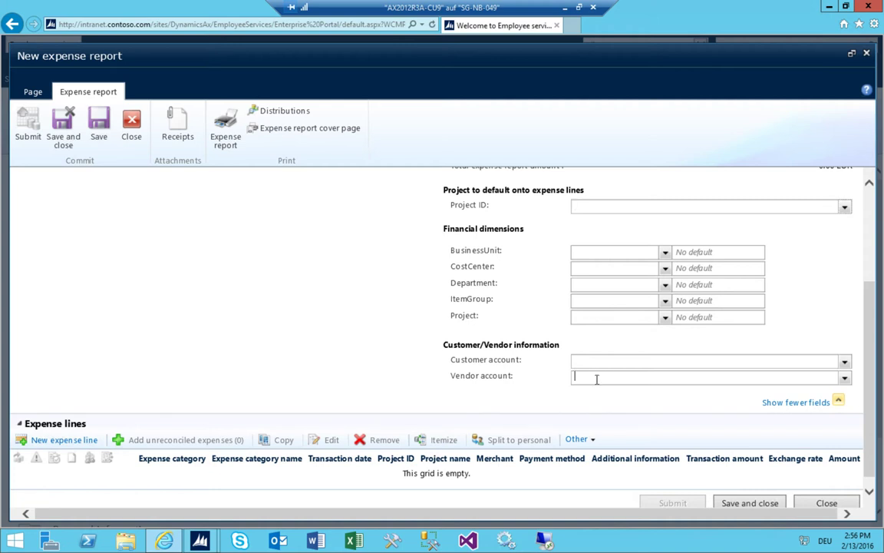
click(841, 404)
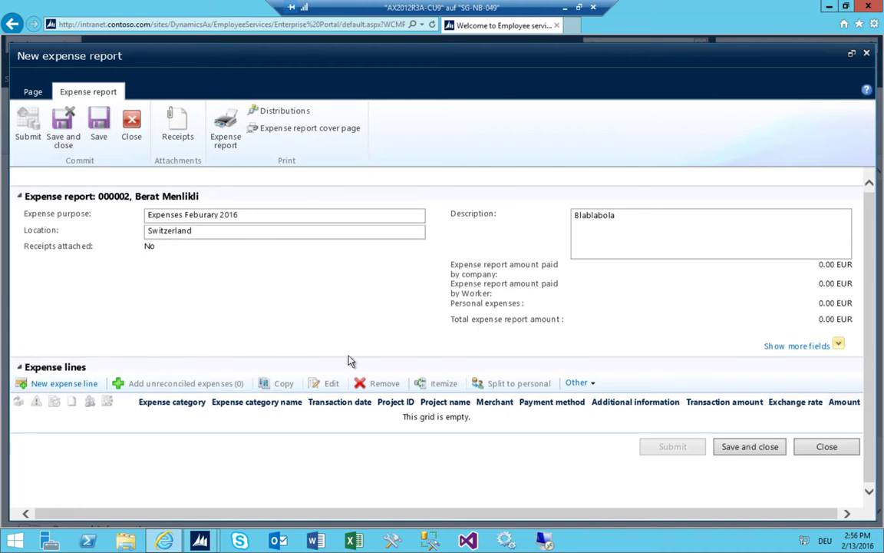
Step: Add a new expense line to report 000002 in the Hotel--My_Hotel category
click(65, 383)
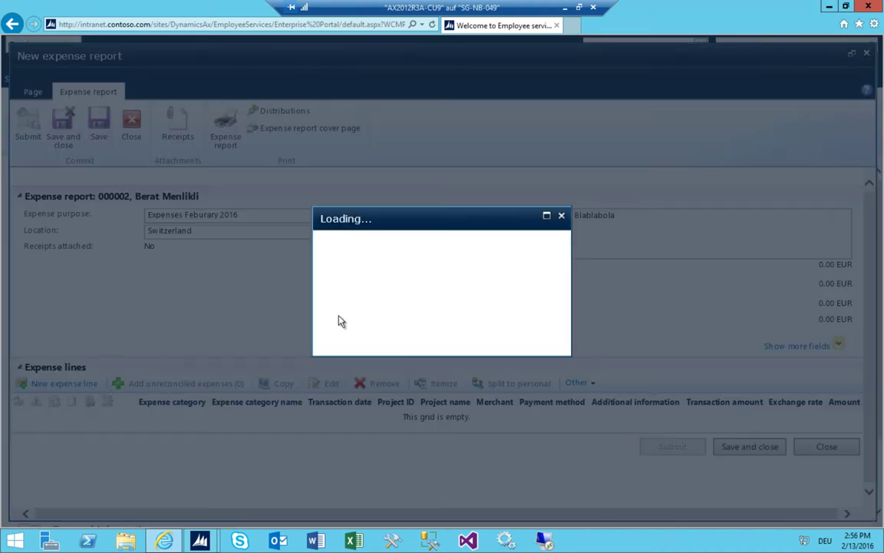
click(552, 246)
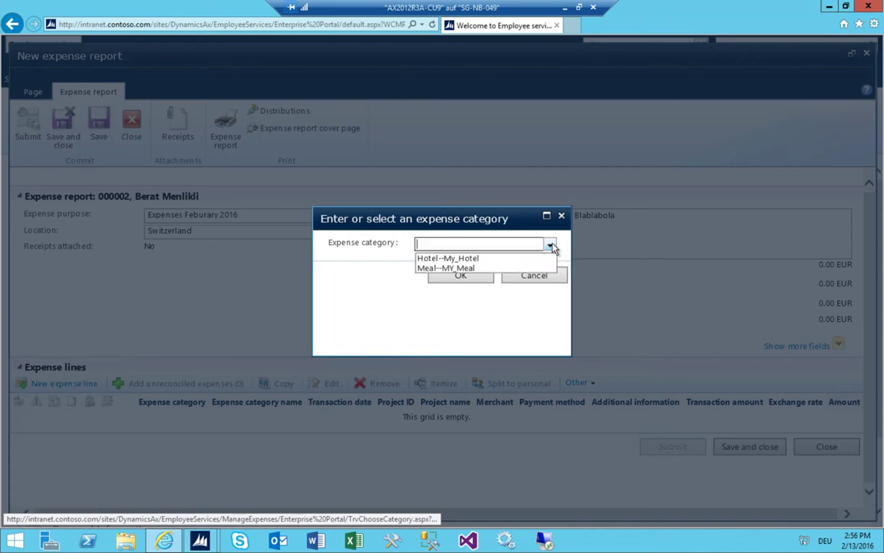
click(452, 258)
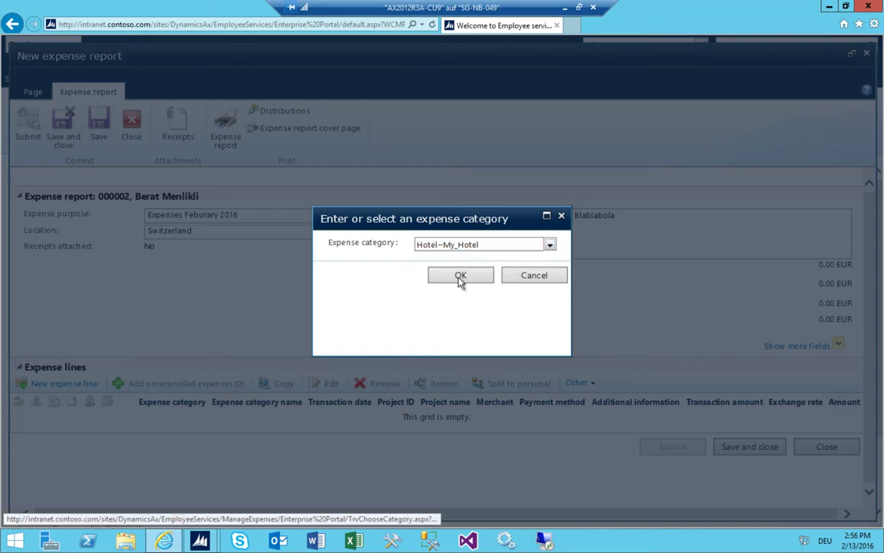
click(460, 277)
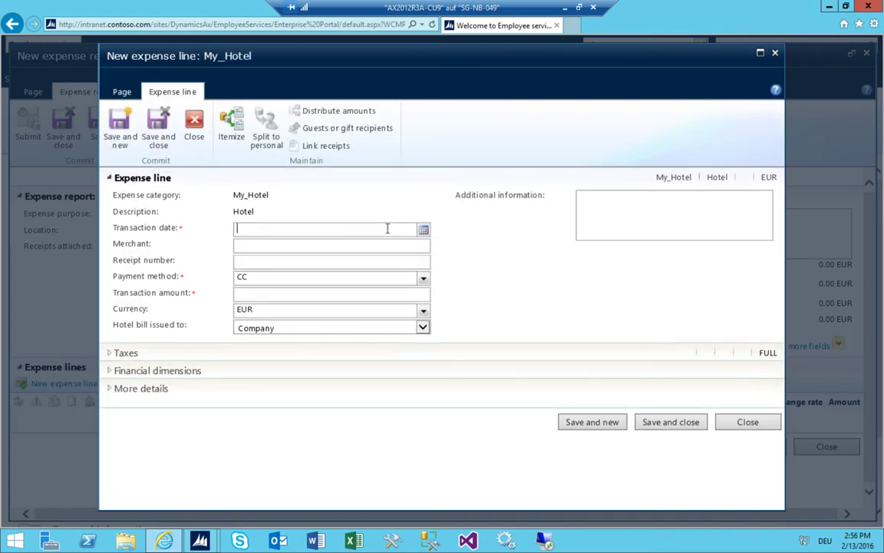
Step: Set the hotel line's transaction date to 2/8/2016, correcting an initial 2/15/2016 pick
click(424, 230)
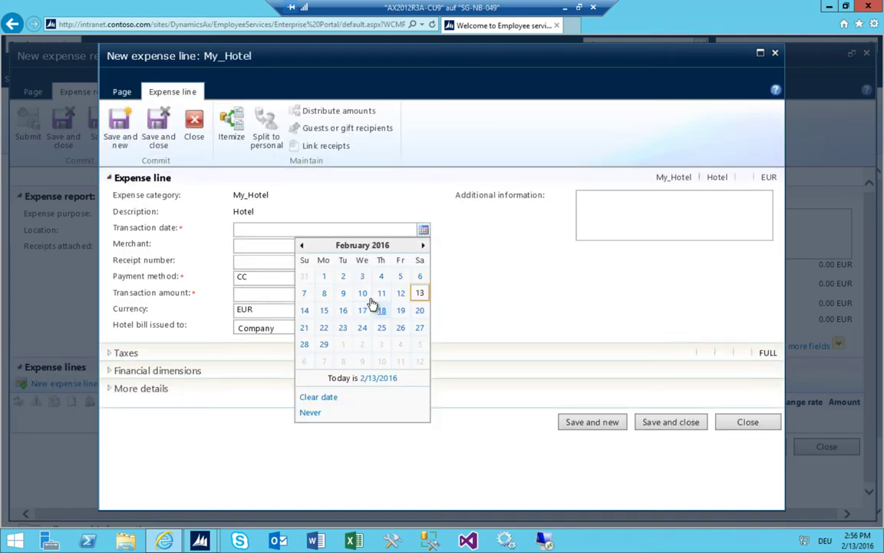
click(324, 310)
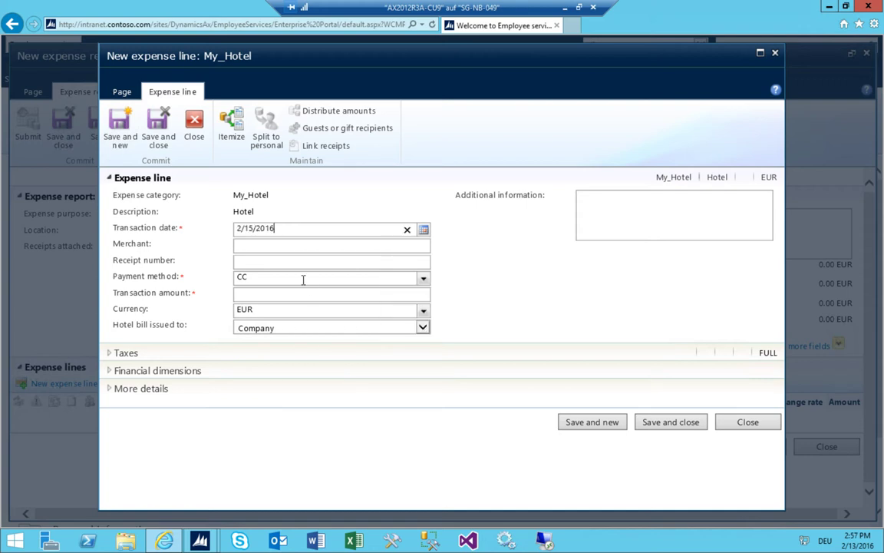
click(424, 229)
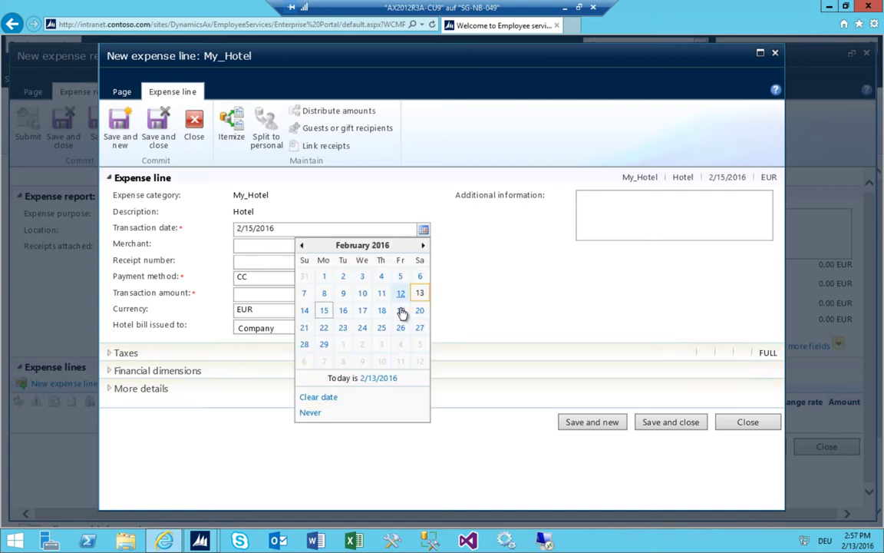
click(323, 295)
click(251, 246)
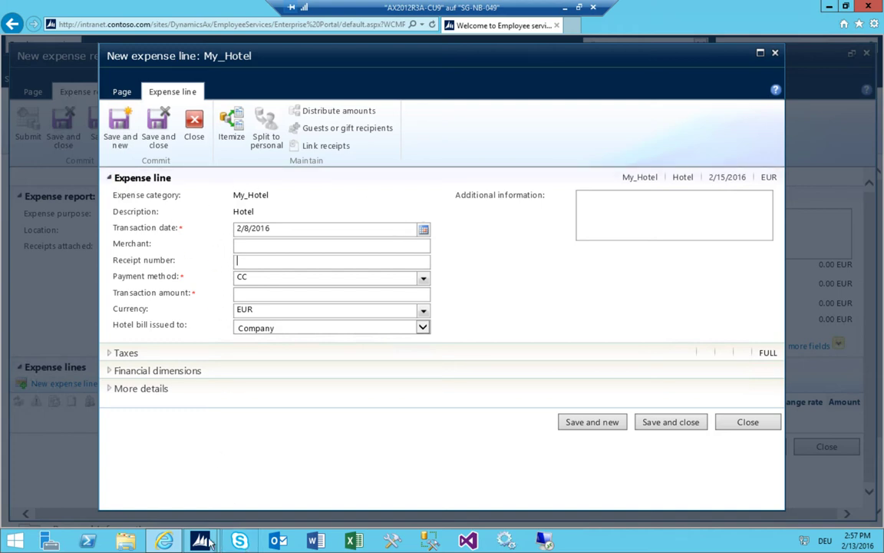
Step: Bring the AX Display fields window forward and list its transaction-level fields
mouse_move(208, 542)
click(262, 457)
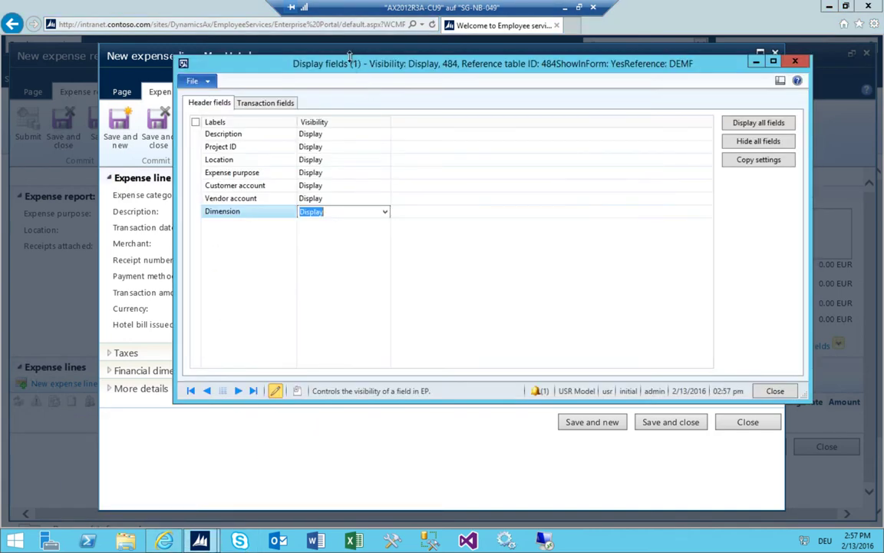
drag(350, 57, 591, 54)
click(502, 100)
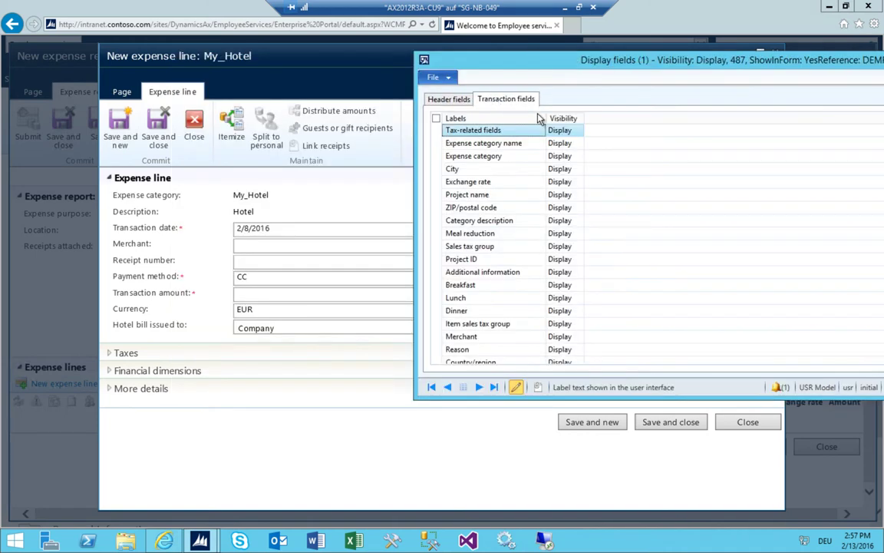
drag(484, 158, 461, 339)
scroll(506, 287, down, 10)
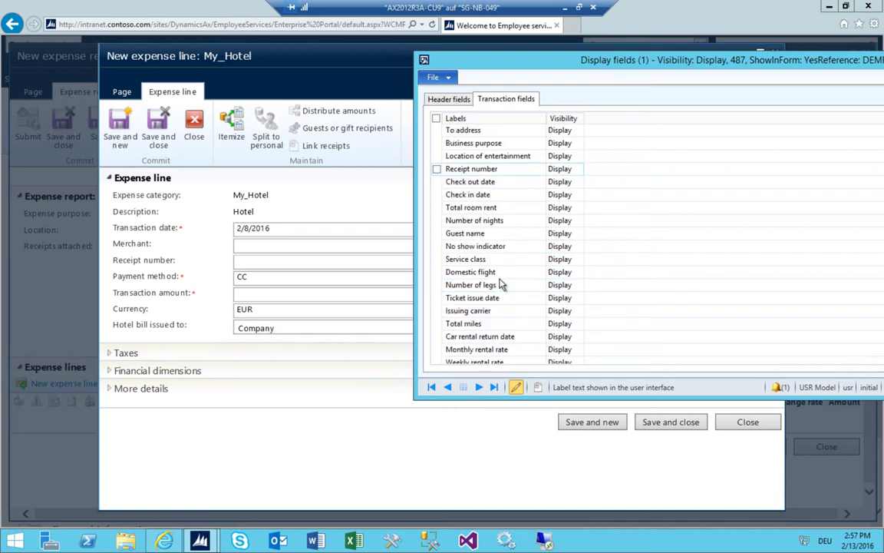
Step: Check Exchange rate's visibility options without changing them, then minimize the Display fields window
click(470, 247)
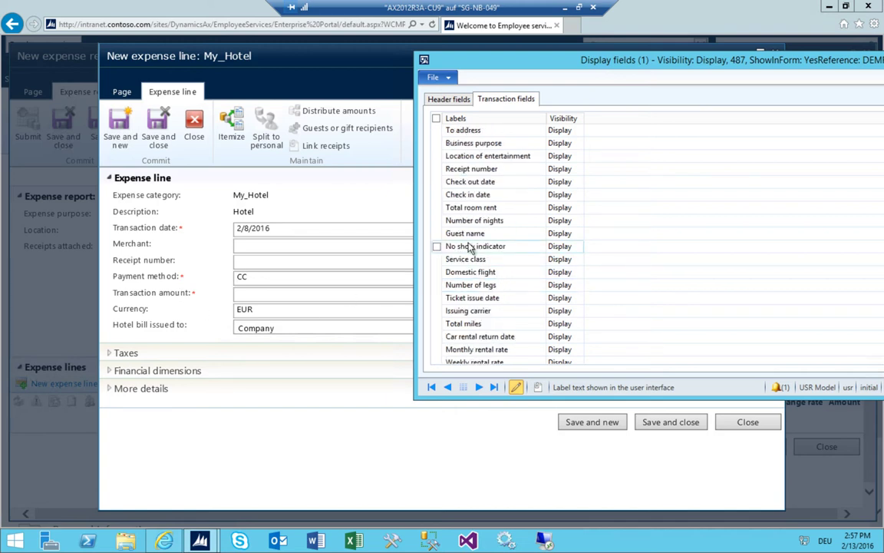
scroll(471, 248, up, 10)
click(481, 184)
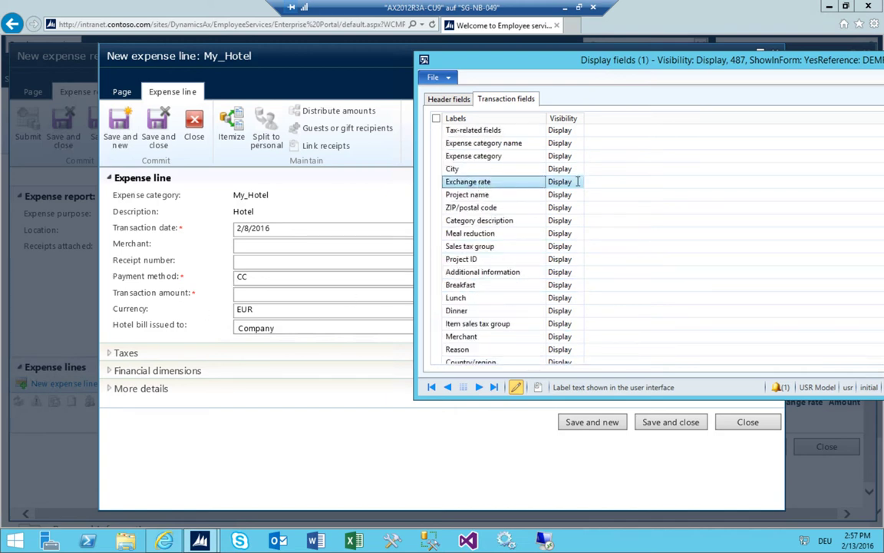
click(577, 181)
click(580, 183)
click(499, 157)
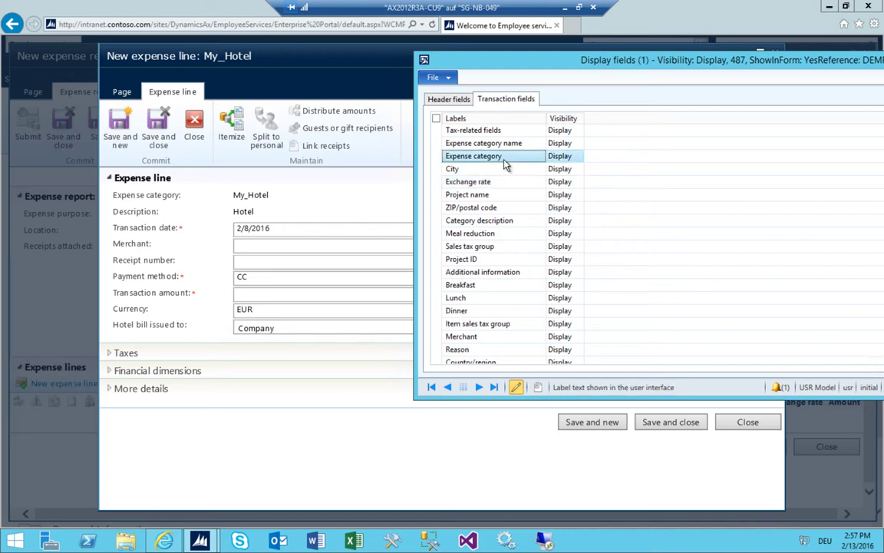
drag(741, 54, 487, 60)
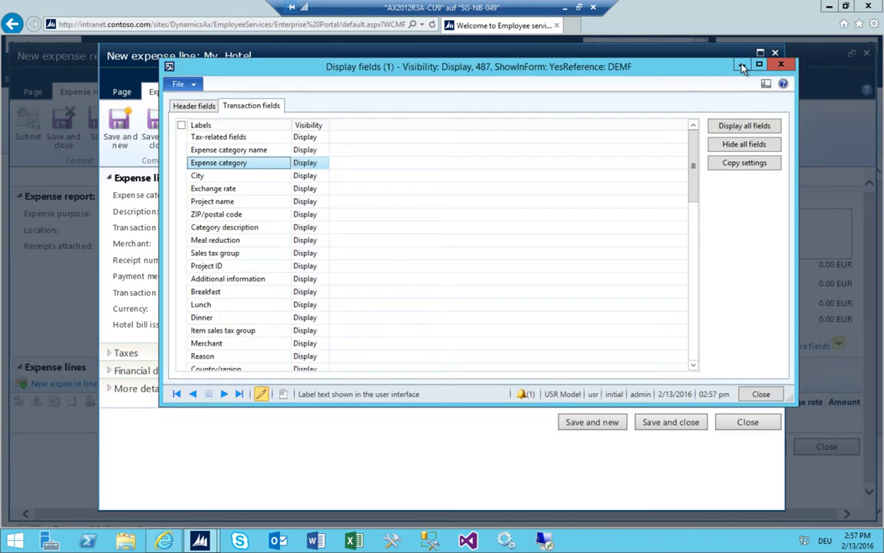
click(741, 66)
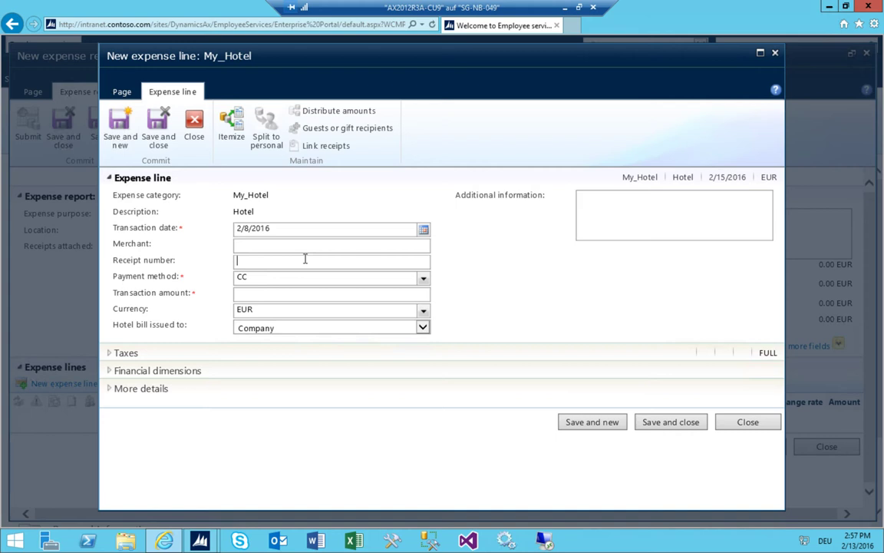
Step: Enter receipt number 123555 and amount 500, keeping payment method CC and currency EUR
text(123555)
key(Tab)
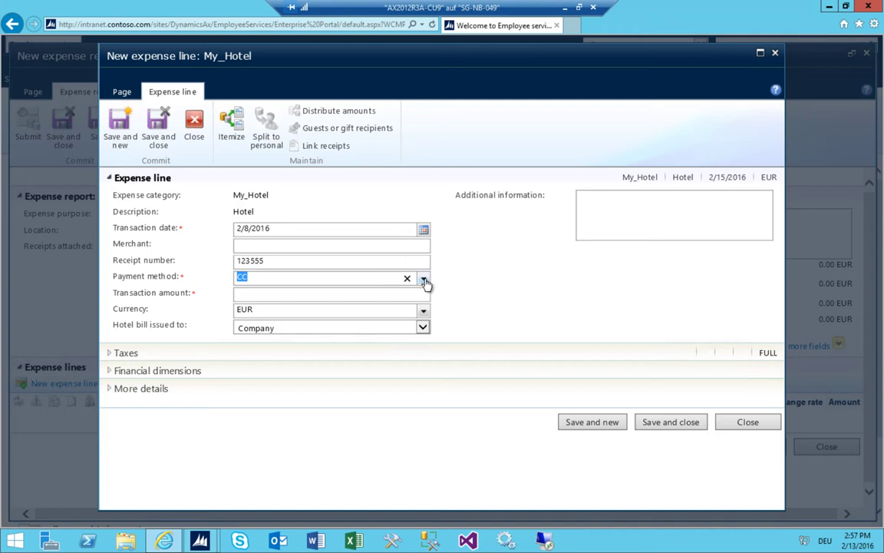
click(423, 278)
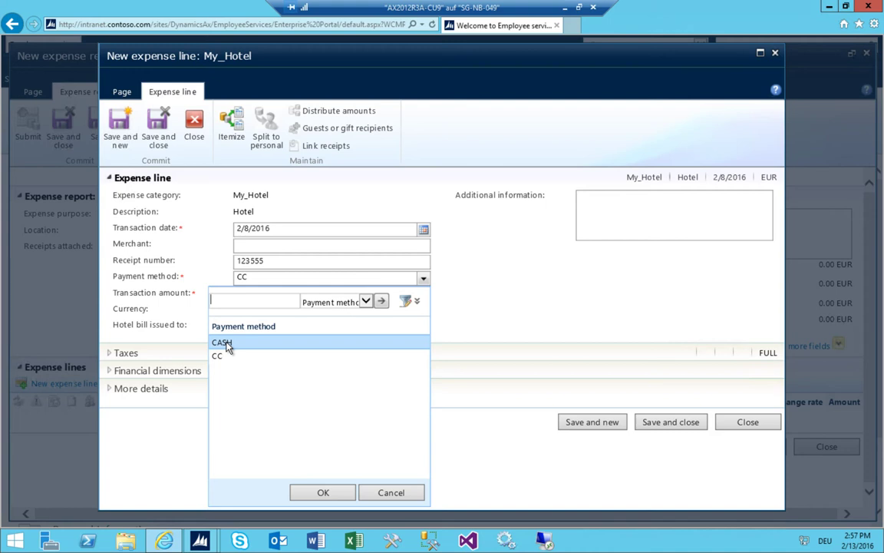
click(250, 281)
key(Tab)
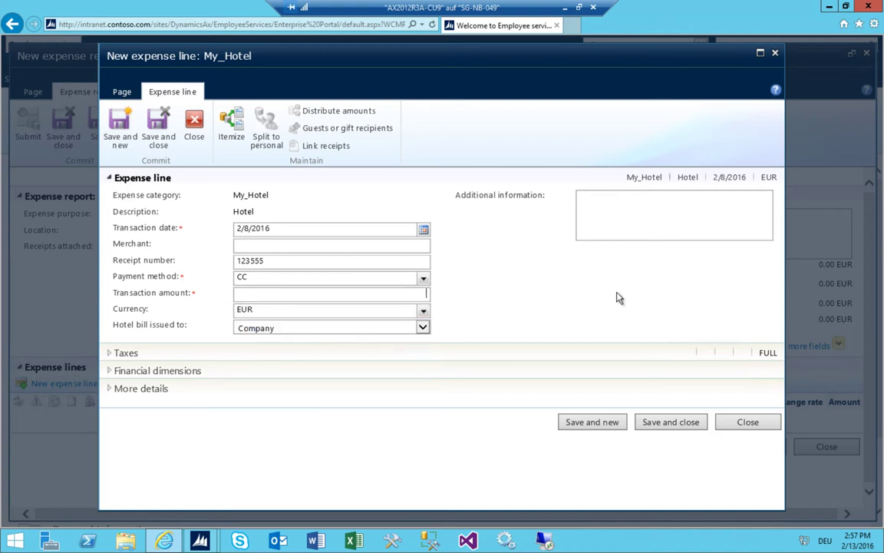
text(500)
key(Tab)
click(230, 320)
Step: Issue the hotel bill to Company and set the tax country/region to CHE
click(286, 334)
click(286, 331)
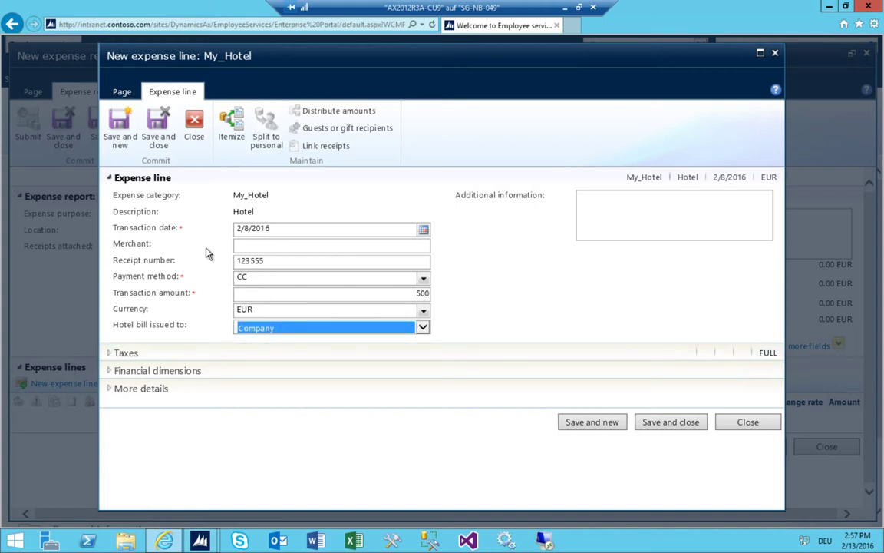
click(126, 353)
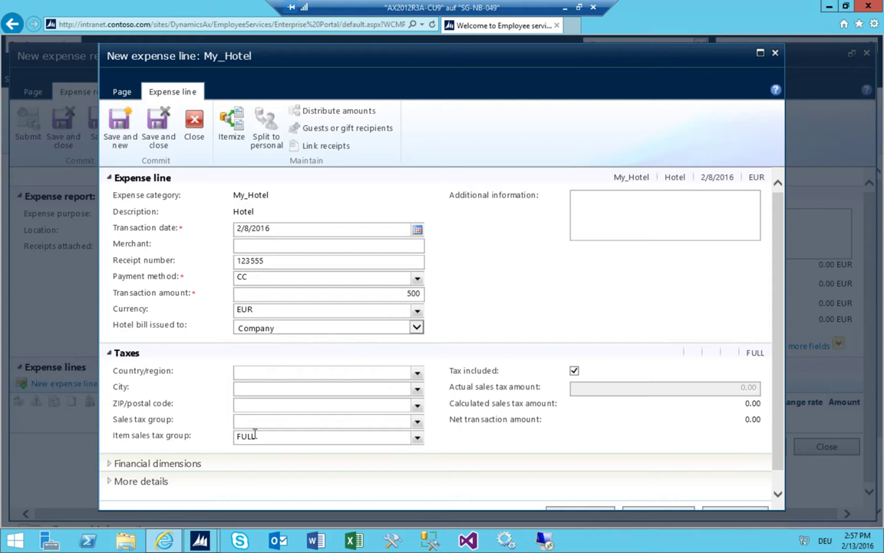
click(415, 375)
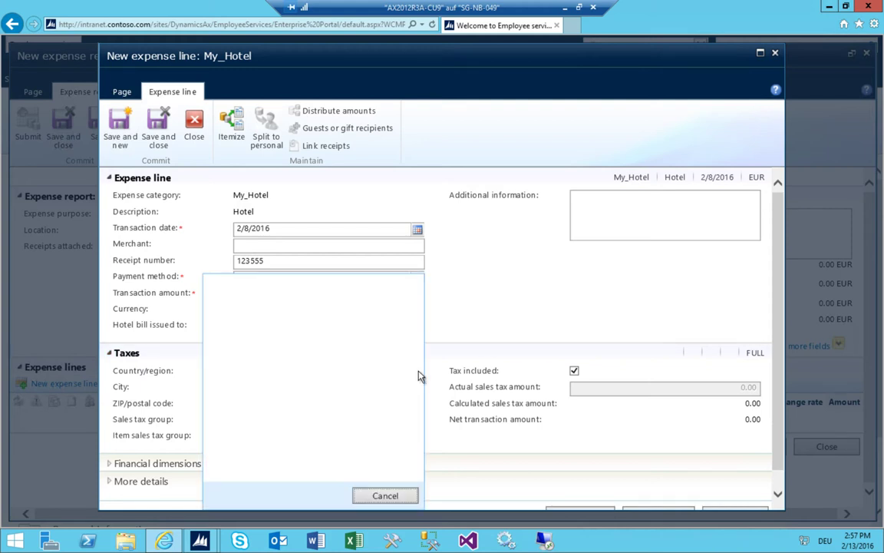
text(ch)
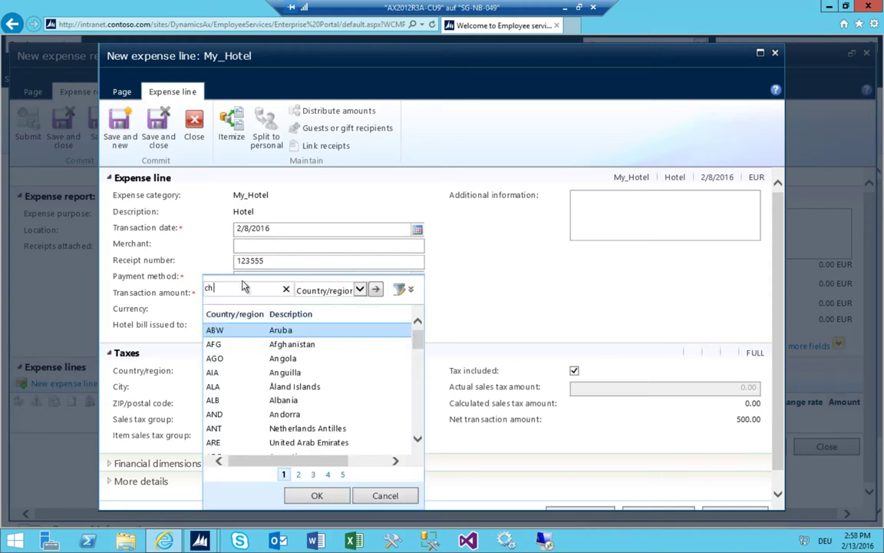
text(e)
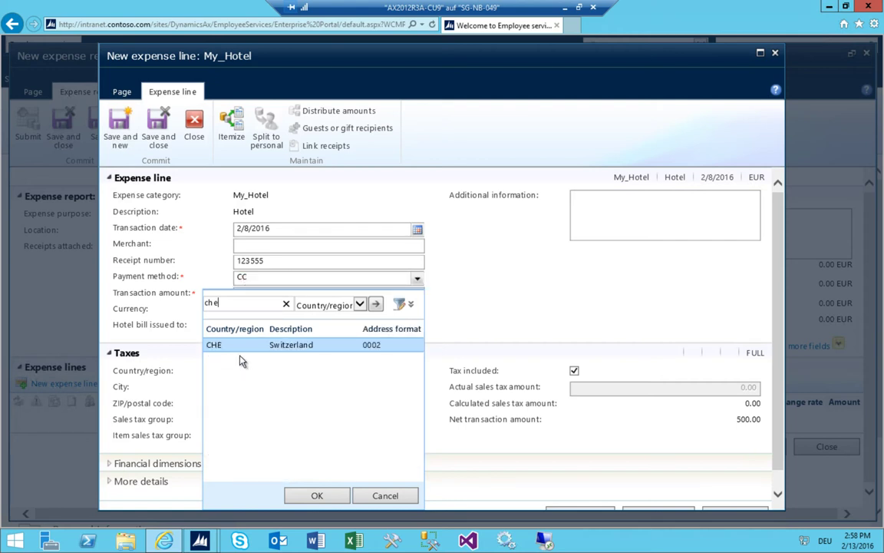
click(311, 495)
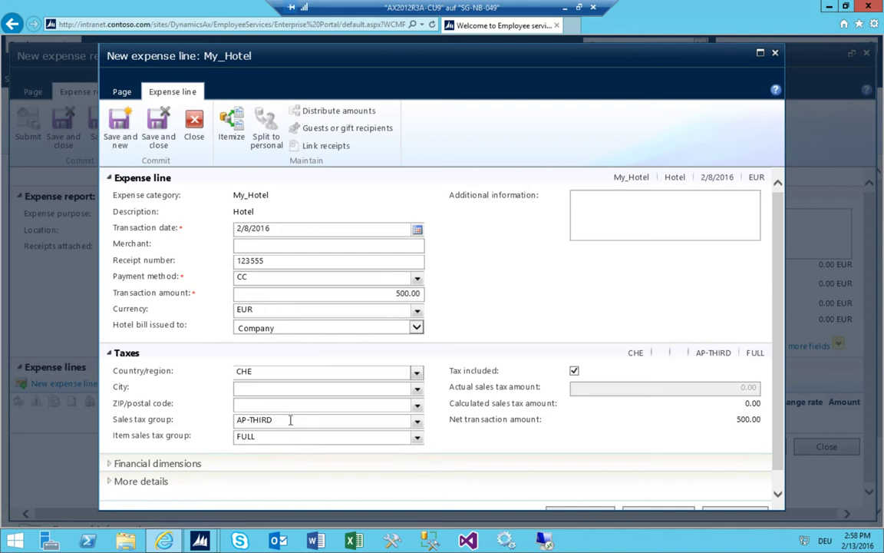
click(253, 371)
Step: In the AX client, open travel expense tax configurations and check the CHE row
mouse_move(200, 537)
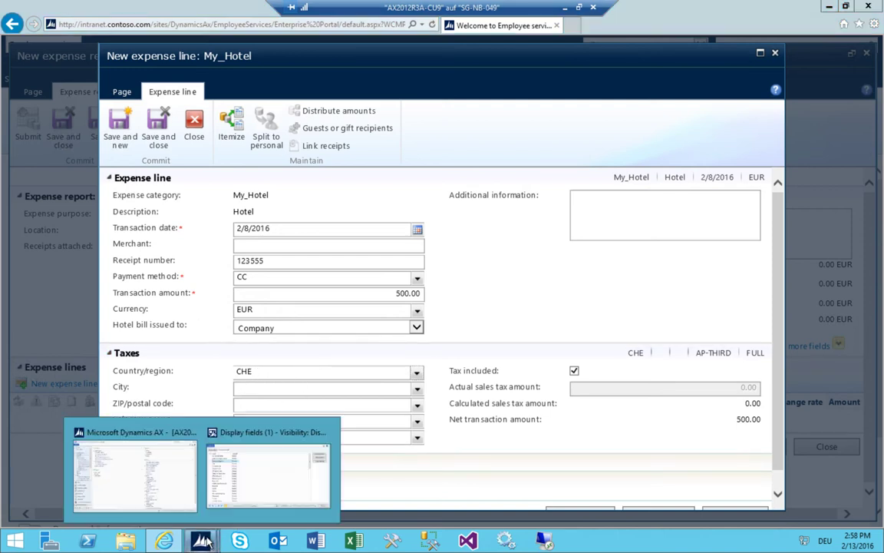
click(184, 483)
scroll(714, 336, down, 1)
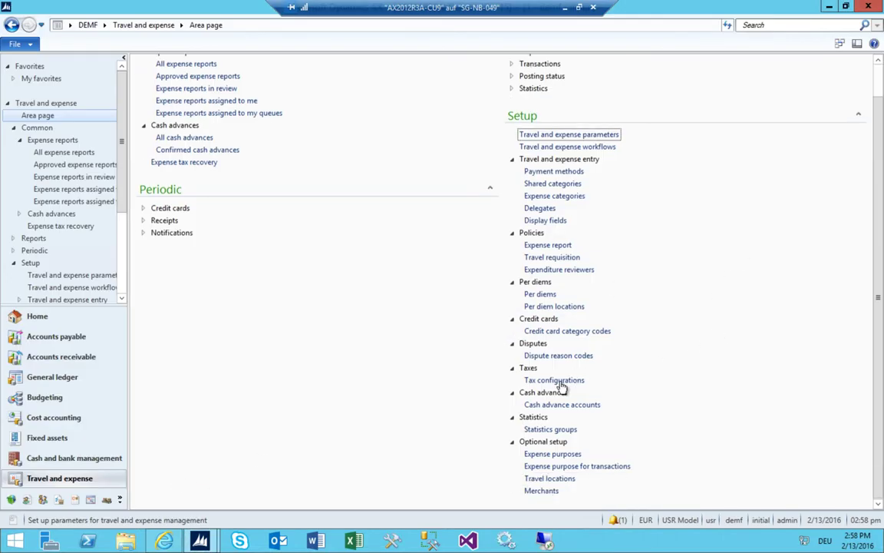
click(558, 380)
click(138, 96)
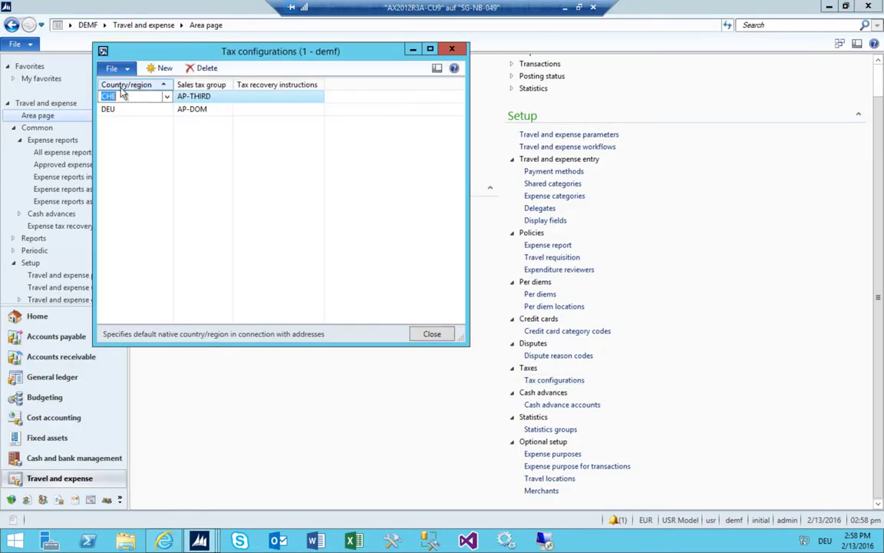
drag(222, 56, 651, 135)
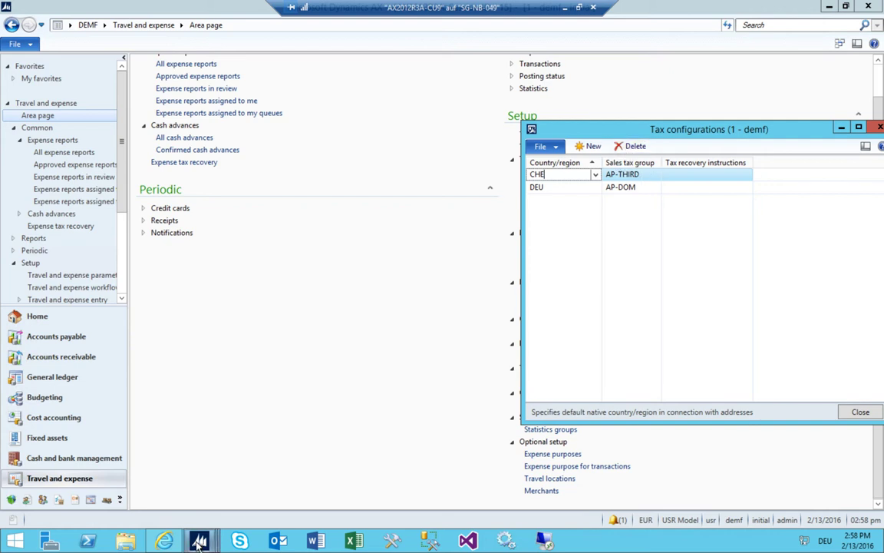
Step: Reopen the Display fields window and scroll through the transaction fields
mouse_move(199, 537)
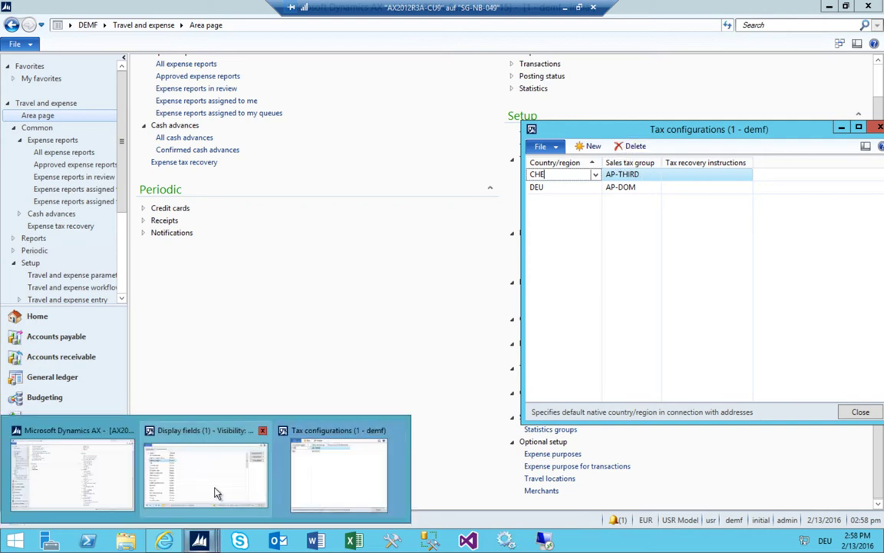
click(218, 491)
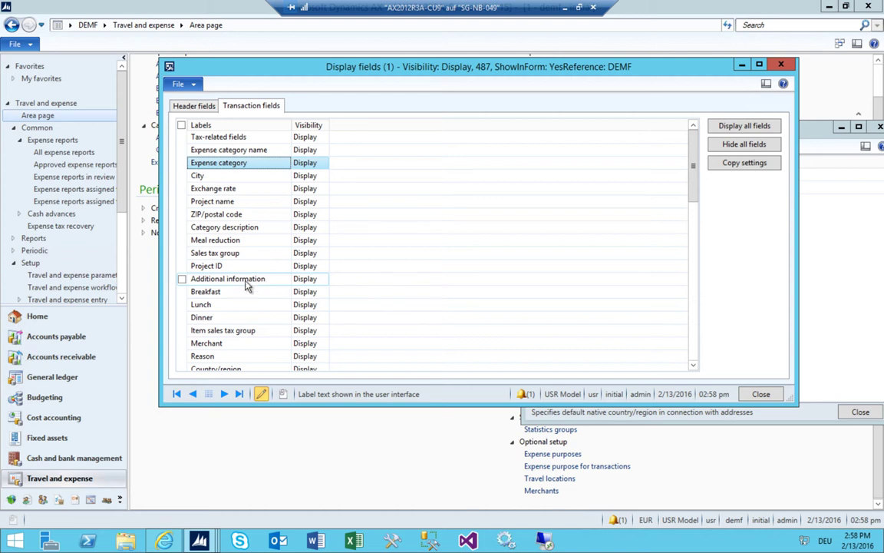
click(237, 175)
scroll(244, 178, down, 1)
scroll(230, 215, down, 3)
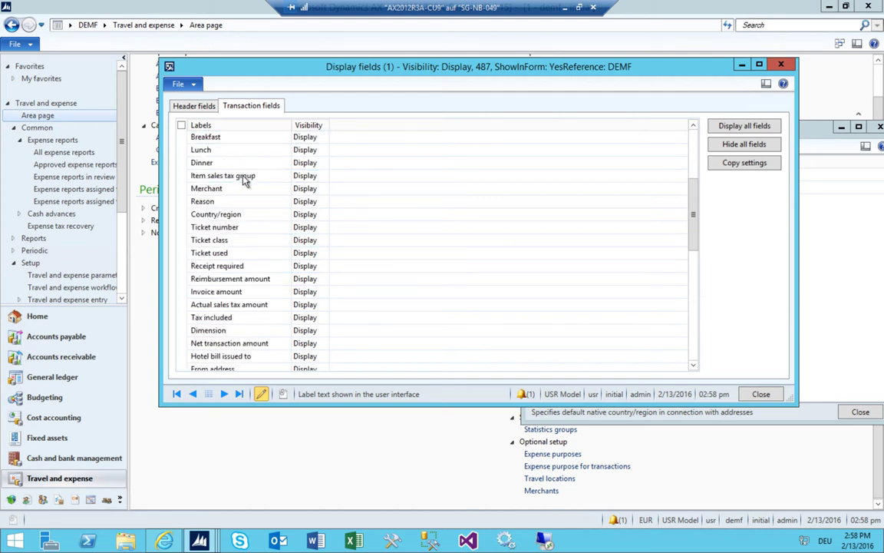
scroll(257, 277, down, 2)
scroll(257, 277, down, 2)
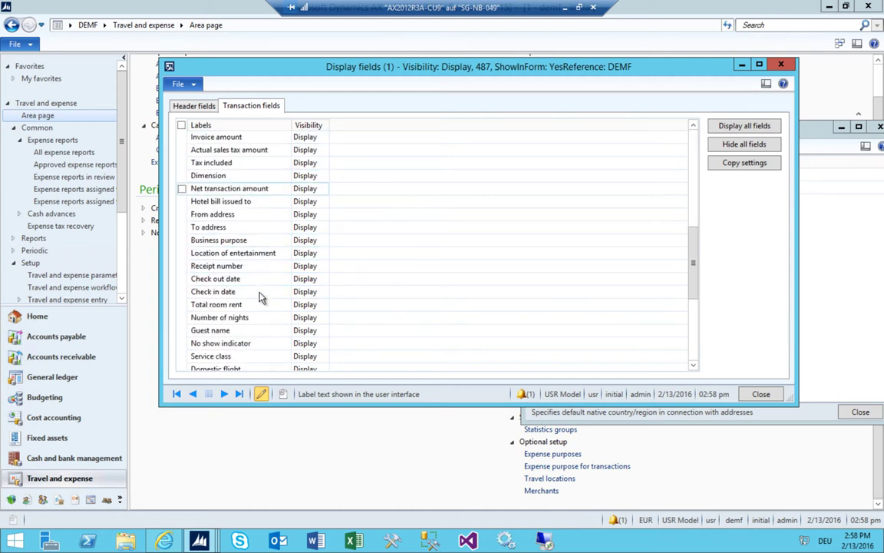
click(237, 347)
scroll(238, 355, down, 5)
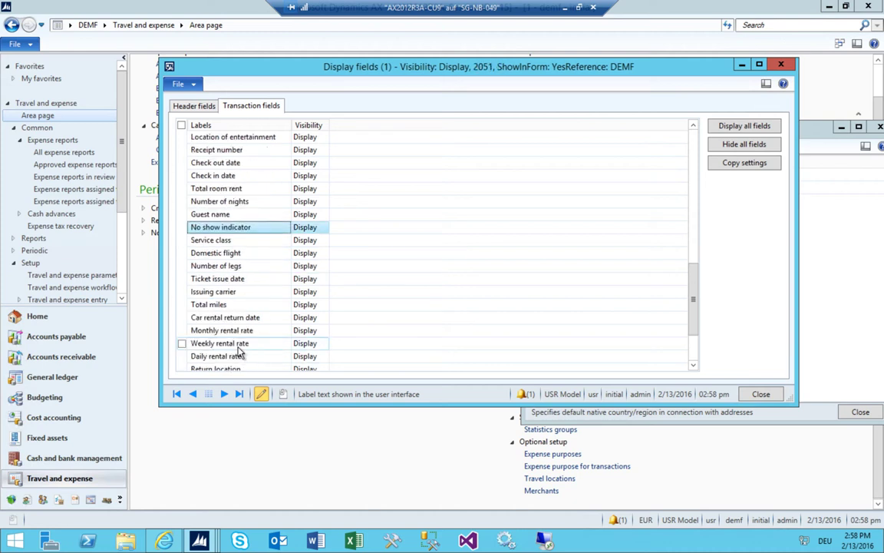
scroll(238, 263, up, 12)
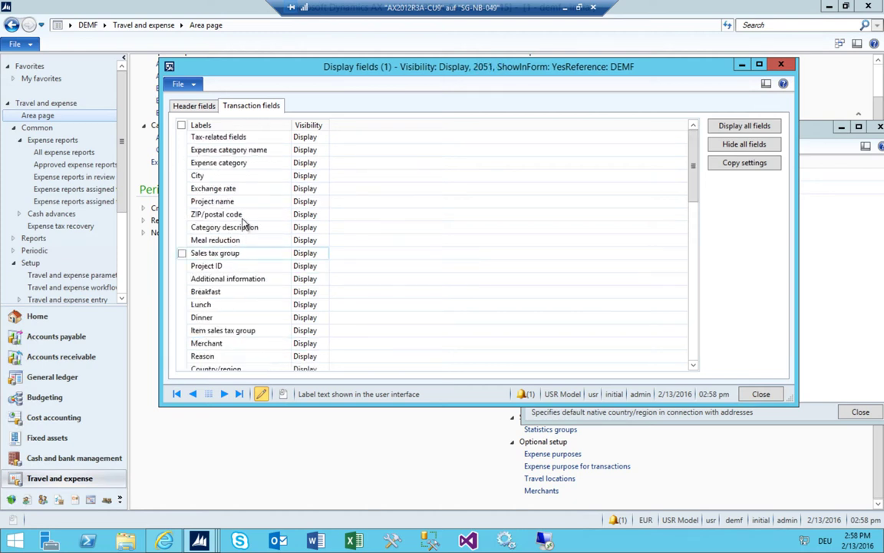
Step: Set Sales tax group visibility to Do not display and return to the portal
click(286, 255)
click(322, 255)
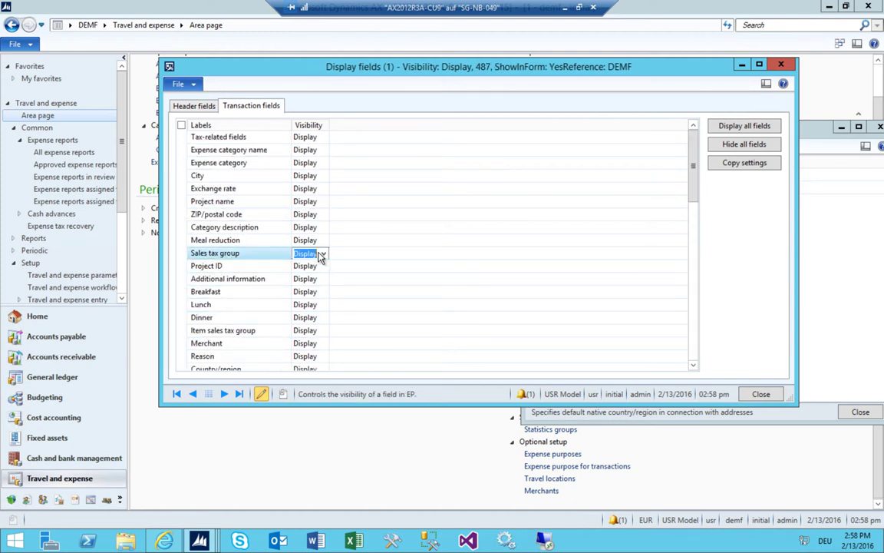
click(324, 254)
click(307, 265)
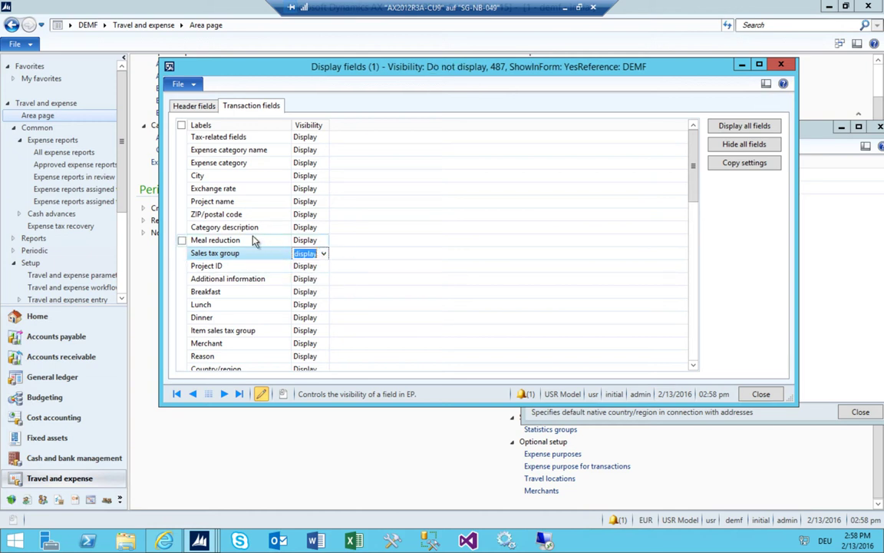
click(276, 240)
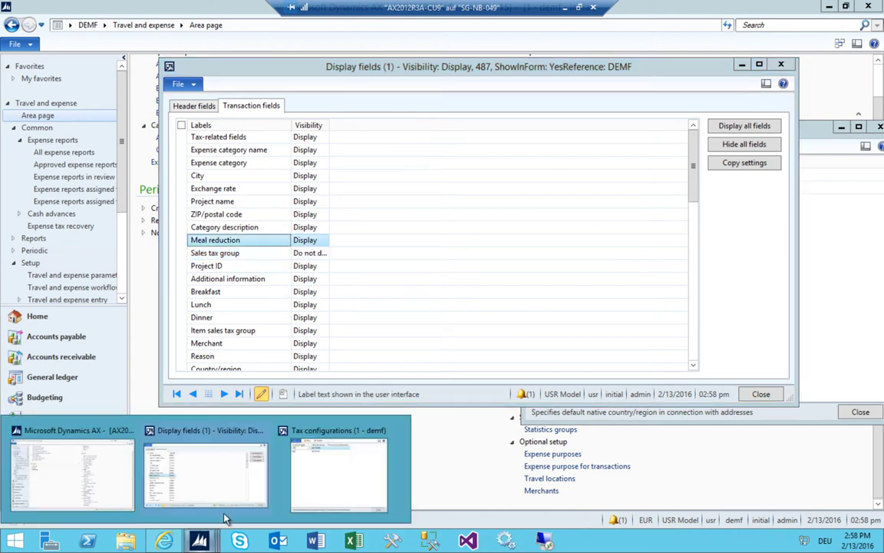
click(164, 542)
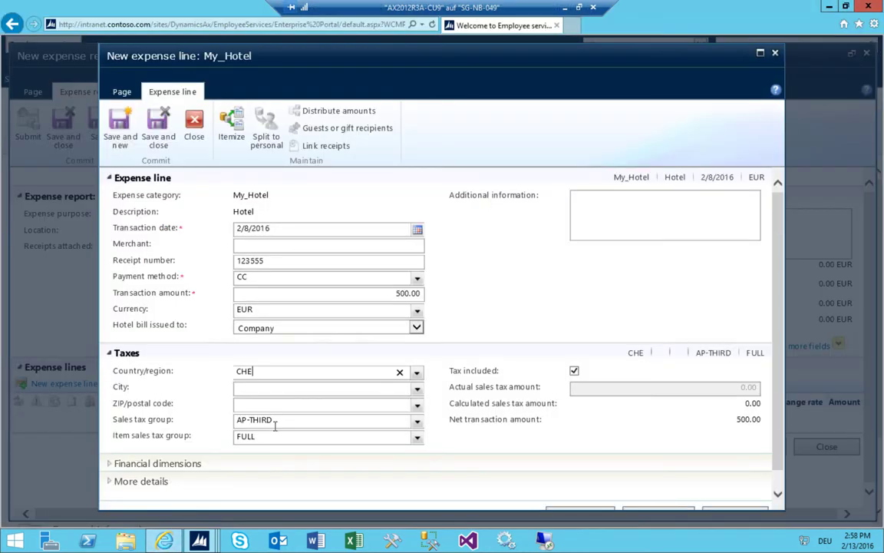
Step: Review the hotel line's AP-THIRD tax group and CHE country values
drag(240, 420, 274, 422)
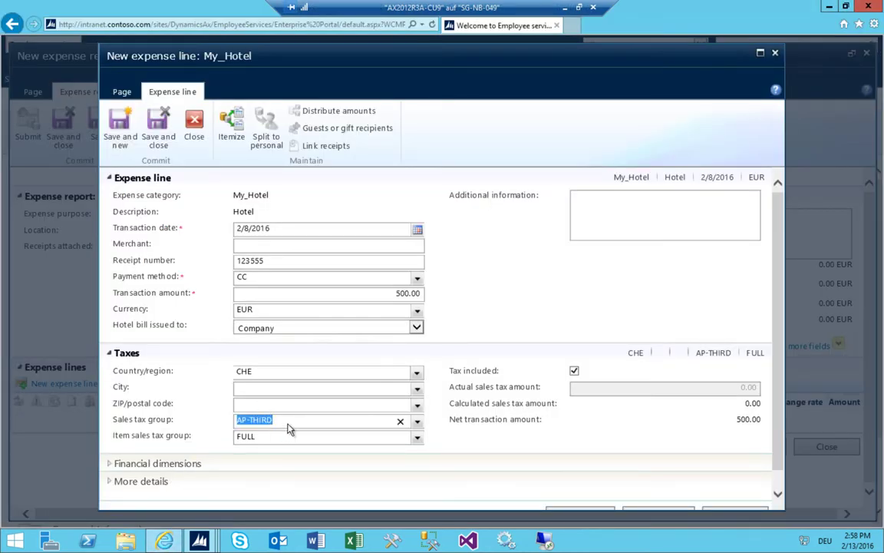
click(264, 374)
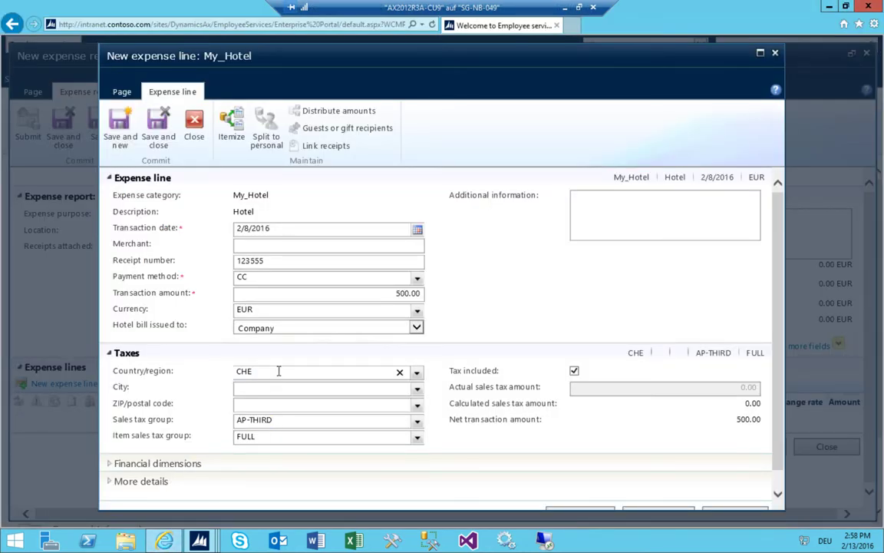
drag(279, 371, 214, 380)
Step: Expand the Financial dimensions and More details sections and review the hotel stay fields
click(150, 464)
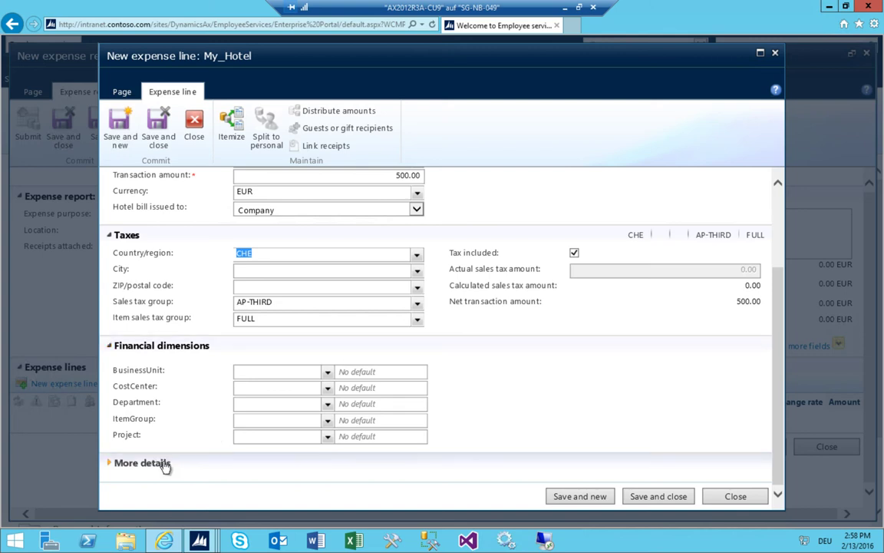
click(145, 463)
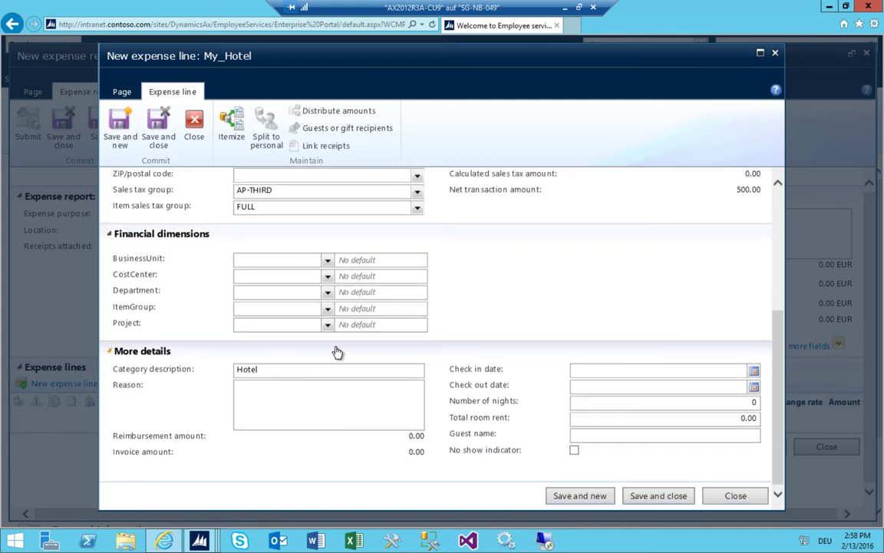
click(659, 403)
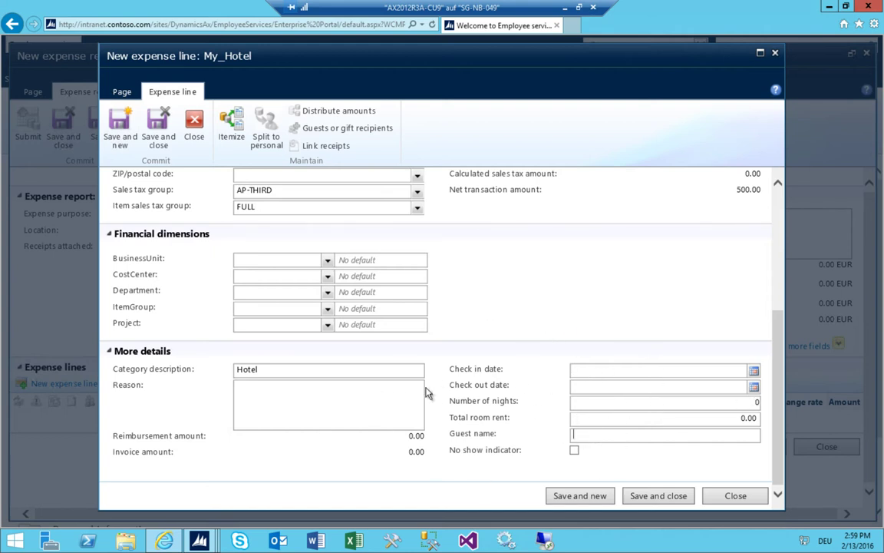
scroll(429, 391, up, 5)
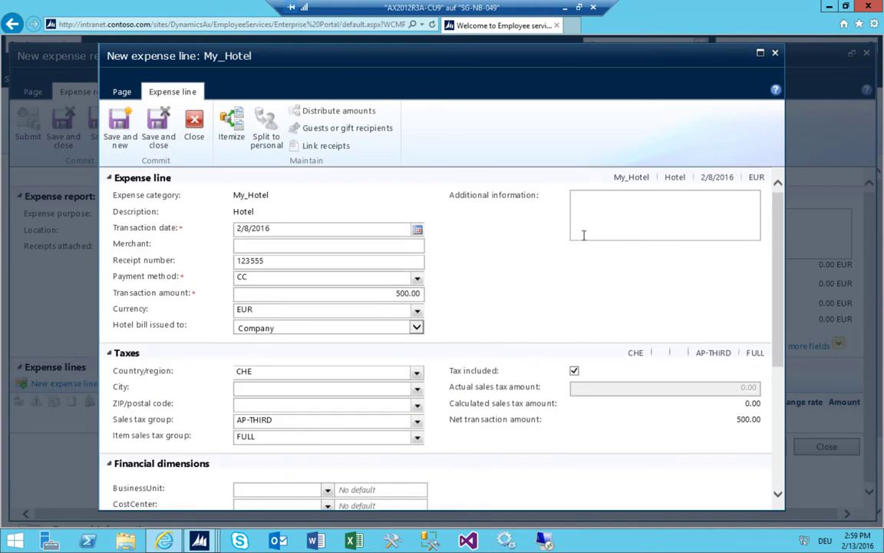
scroll(589, 276, down, 5)
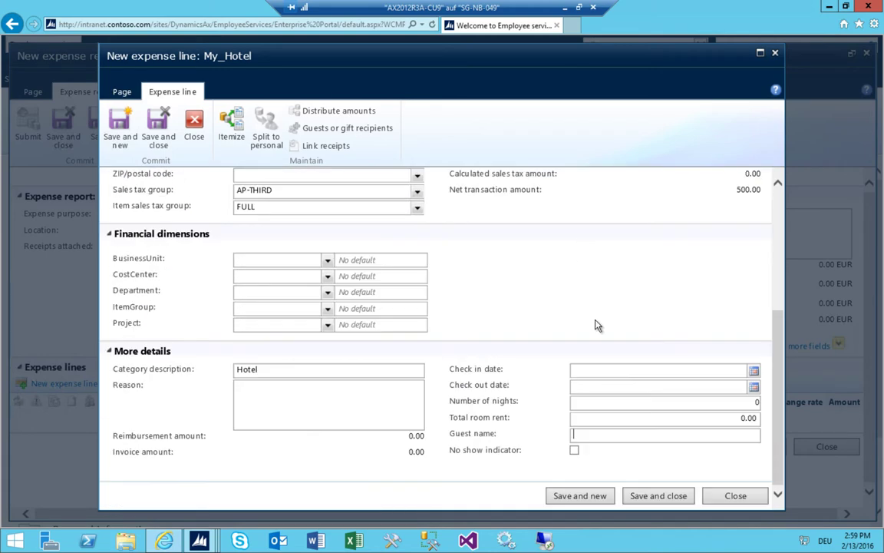
Step: Save the hotel line and start a new Meal--MY_Meal expense line
click(582, 496)
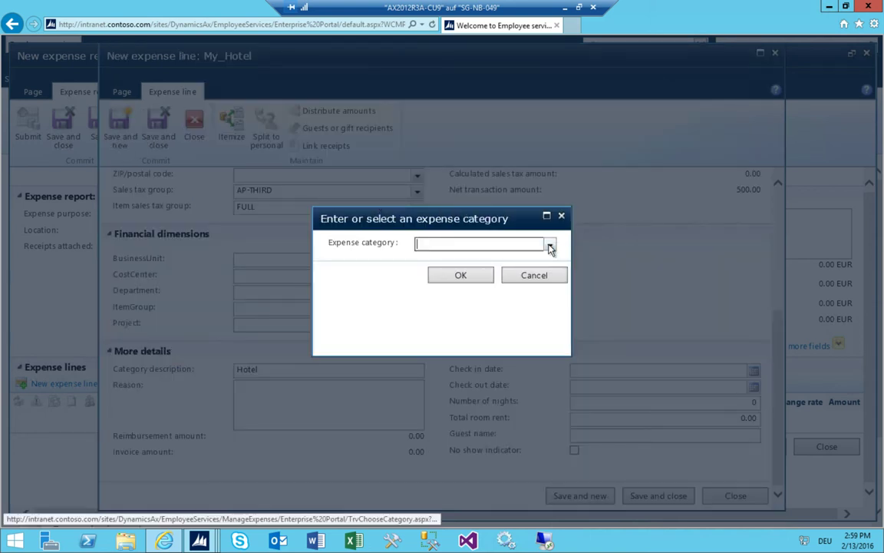
click(550, 246)
click(452, 267)
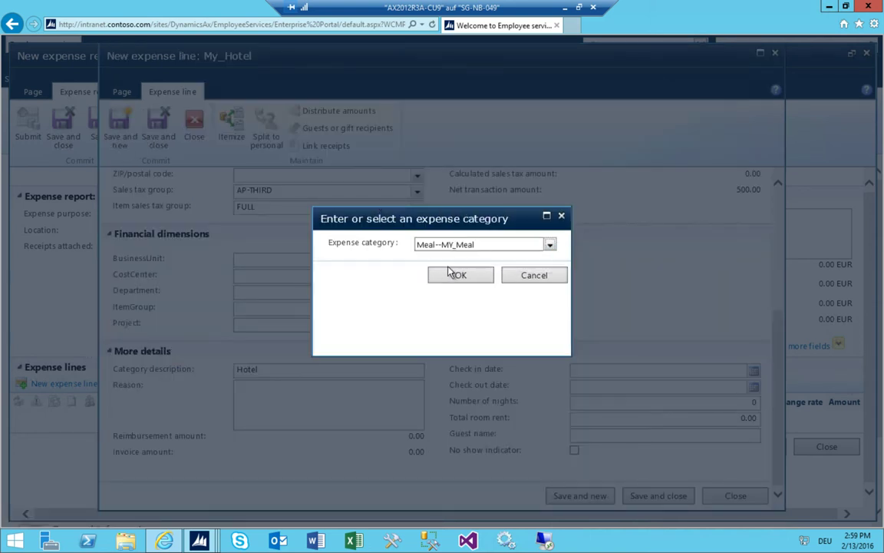
click(462, 275)
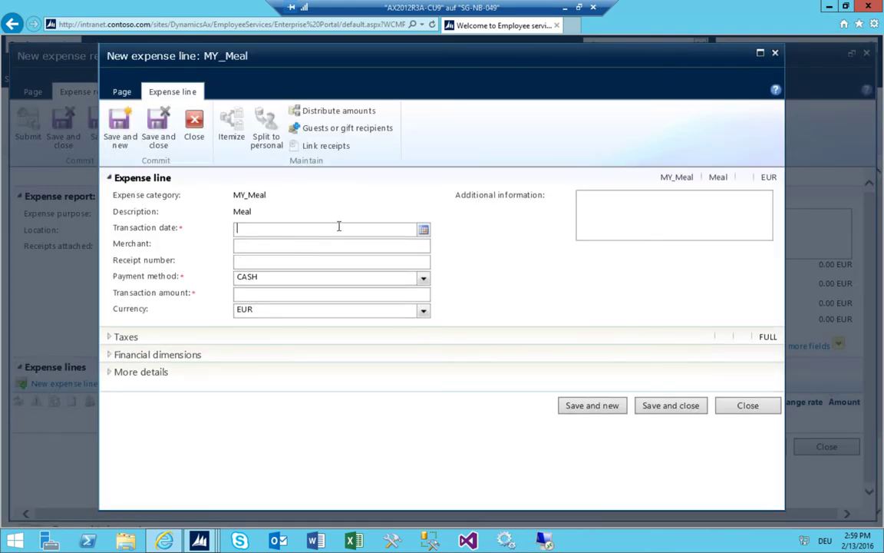
Step: Date the meal line 2/8/2016 and enter amount 9000 EUR
click(423, 230)
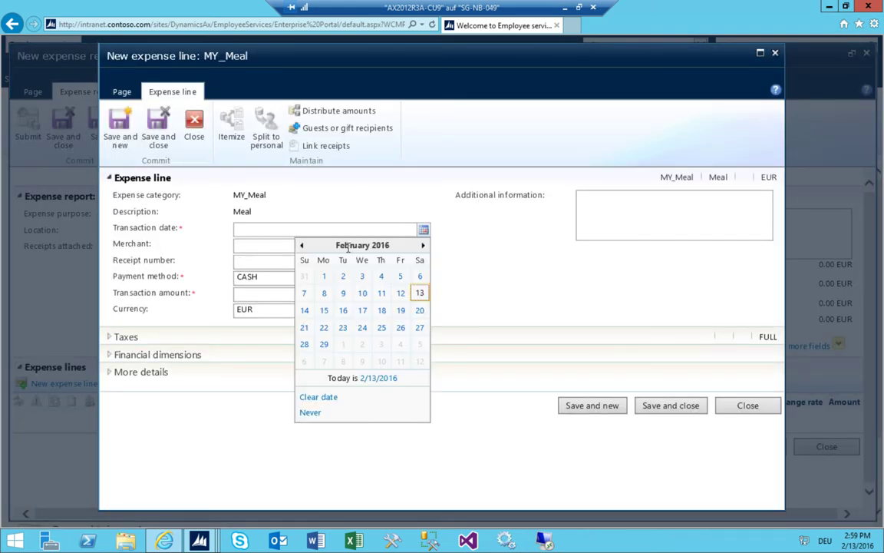
click(326, 292)
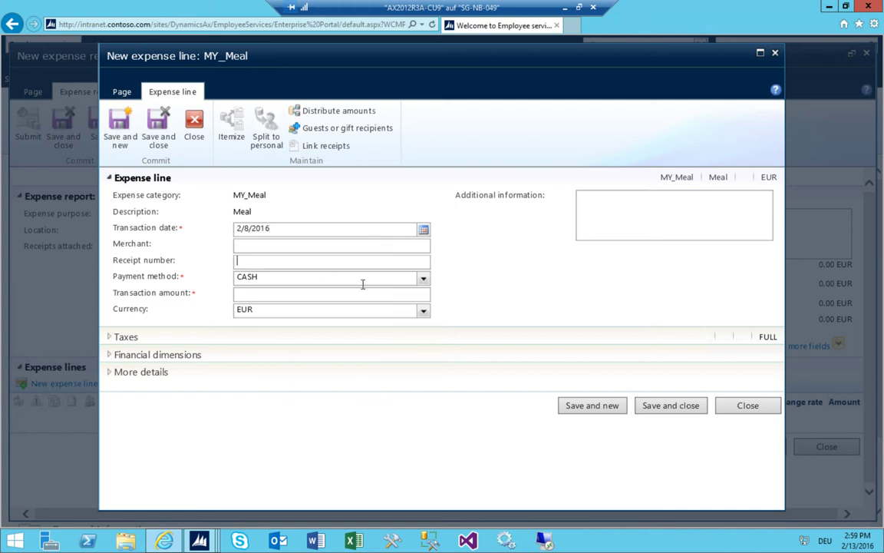
key(Tab)
key(Tab)
key(shift+Tab)
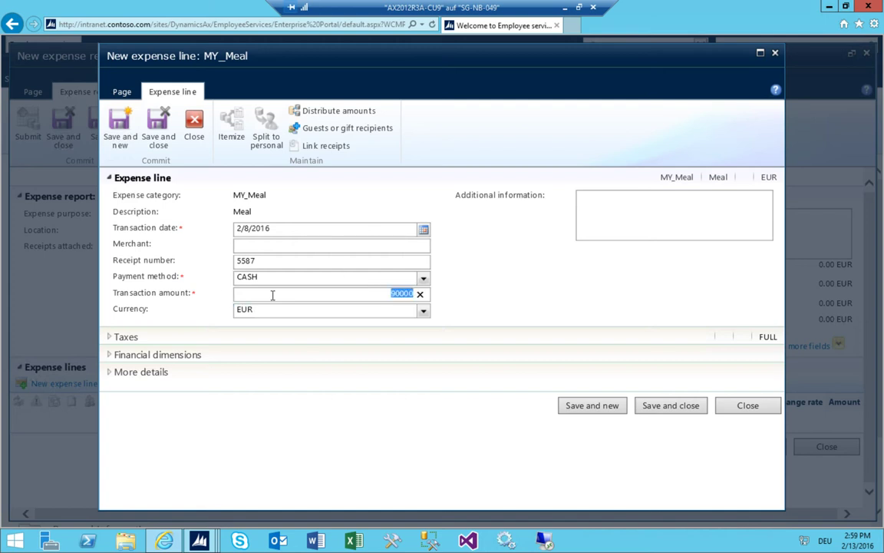
text(9000)
key(Tab)
click(606, 212)
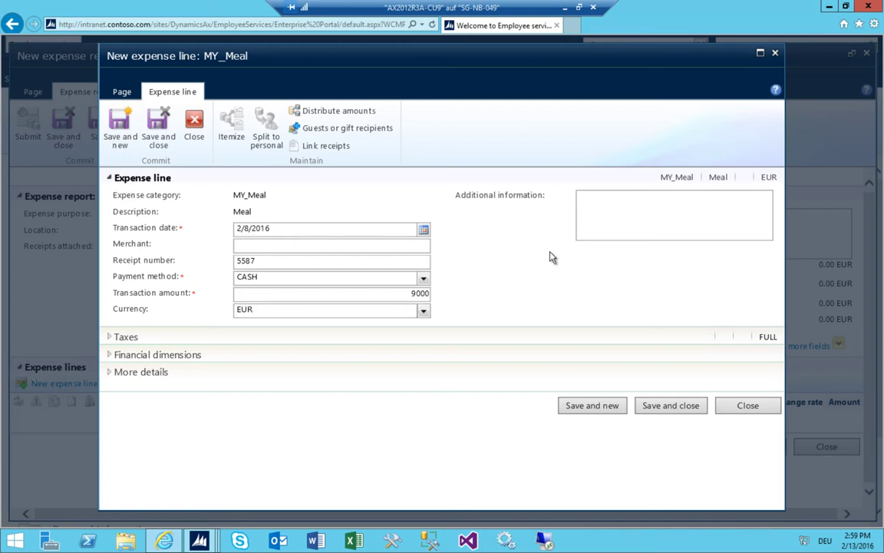
Step: Set the meal line's tax country to CHE, save it, and cancel adding another line
click(132, 338)
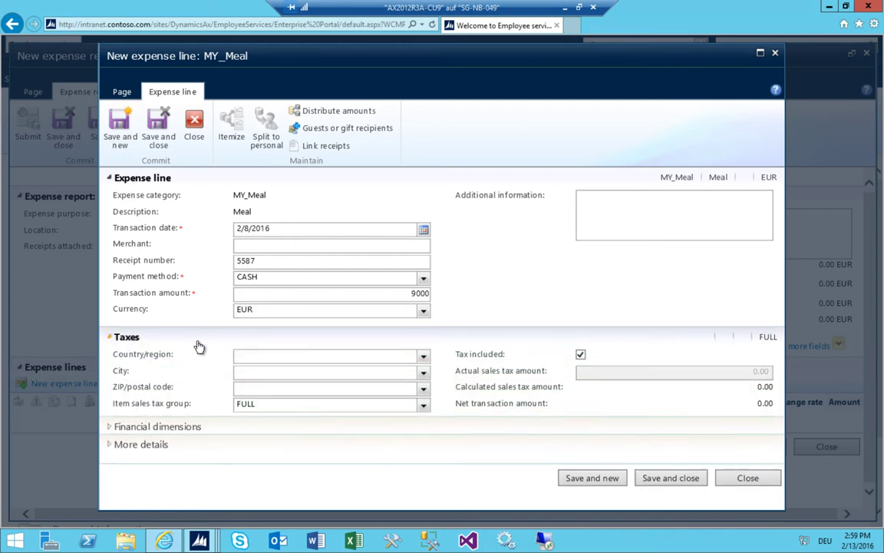
click(271, 355)
text(CHER)
key(Tab)
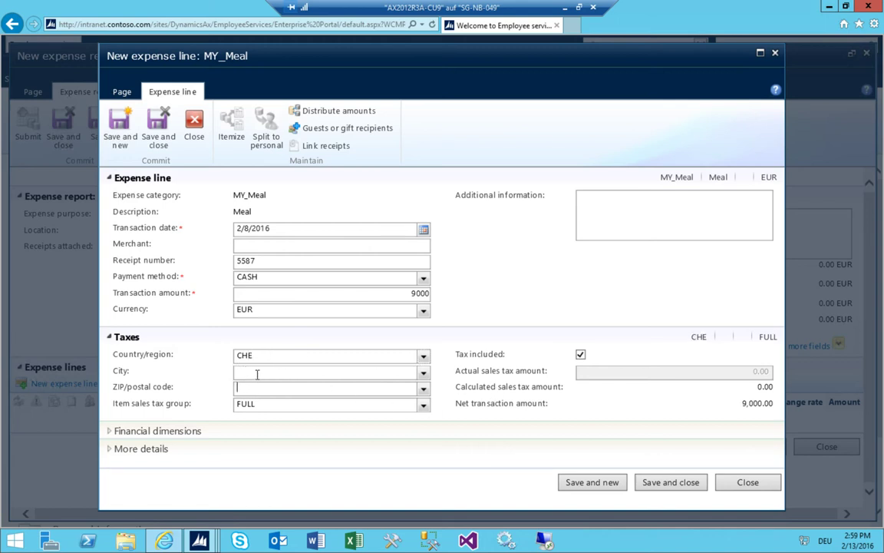
key(Tab)
click(160, 433)
click(165, 432)
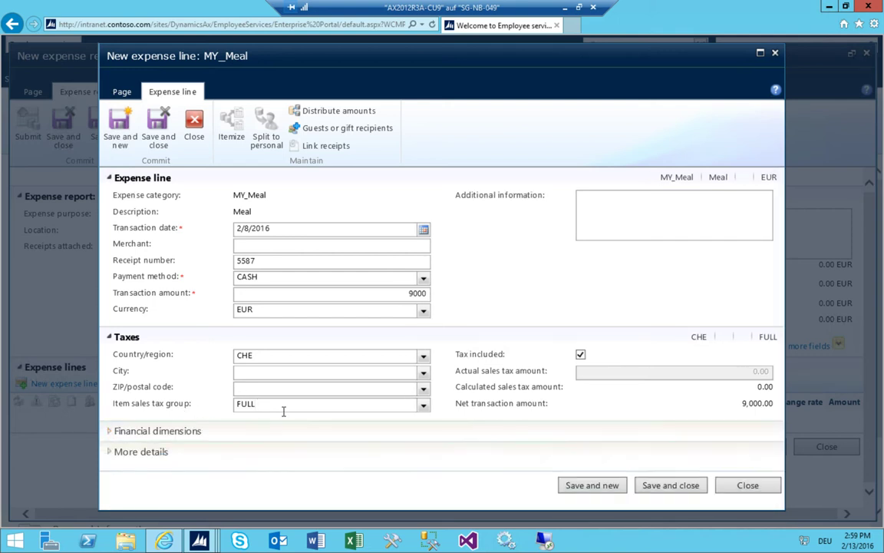
click(610, 483)
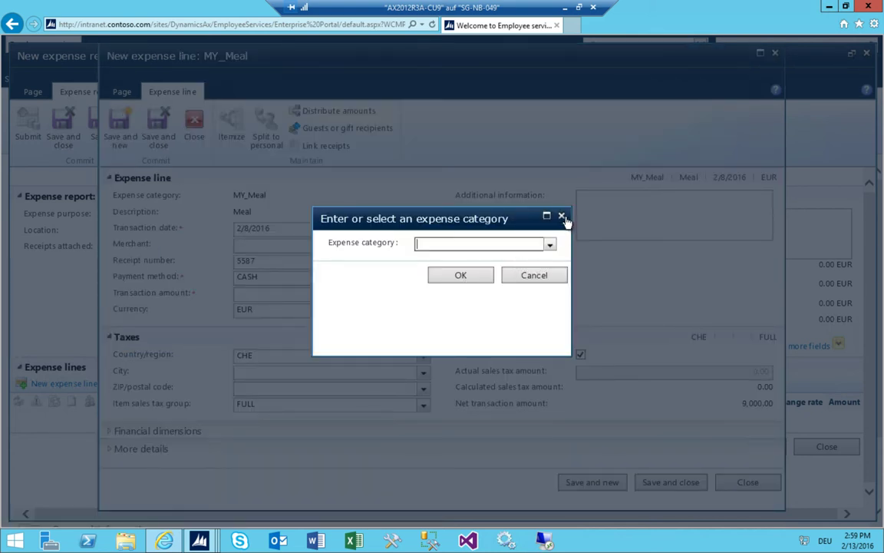
click(535, 276)
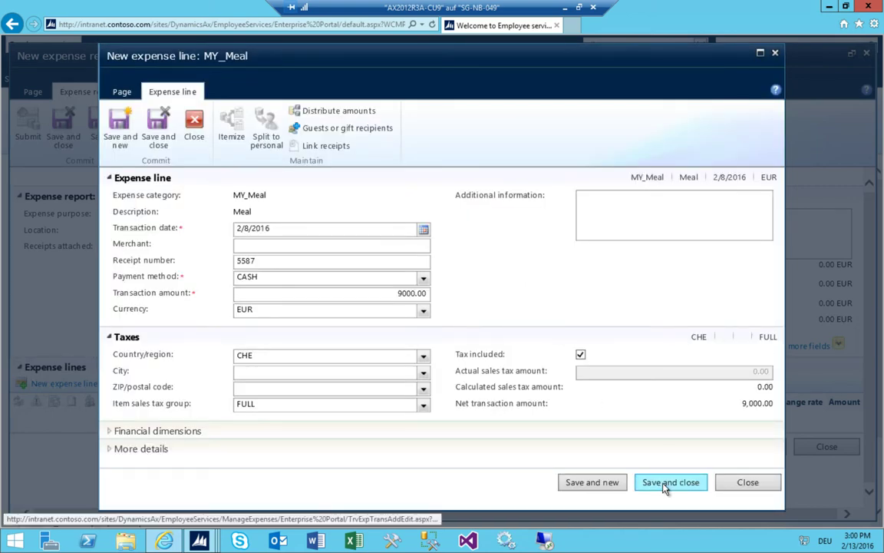
Step: Save and close the meal line, read the itemization warning, and start itemizing My_Hotel
click(666, 484)
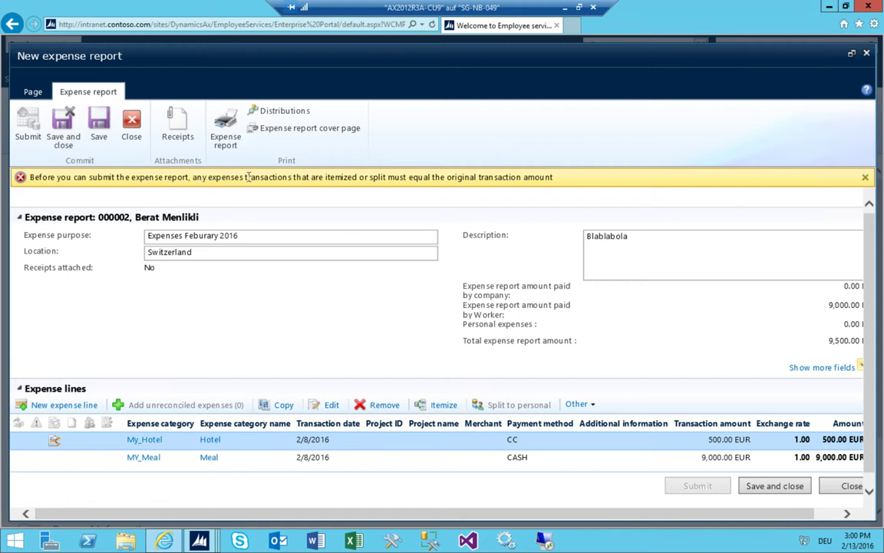
drag(245, 177, 363, 188)
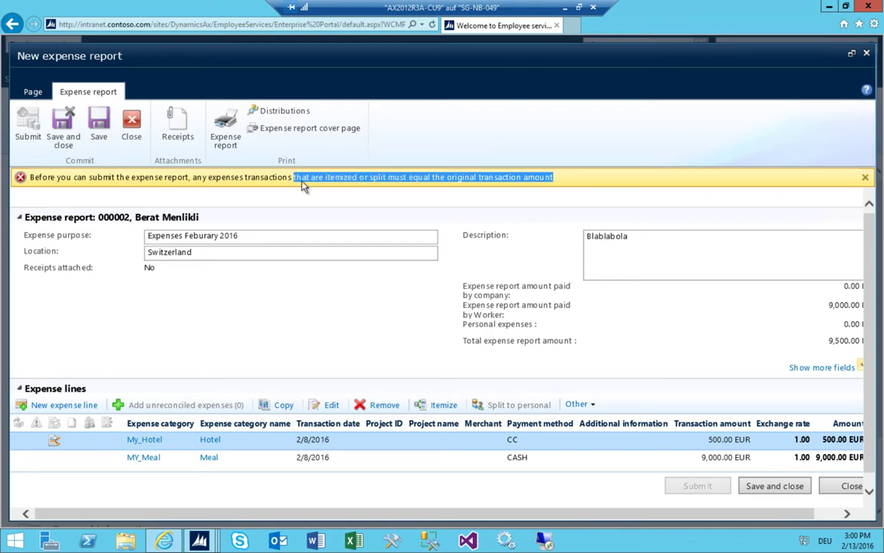
scroll(562, 447, down, 1)
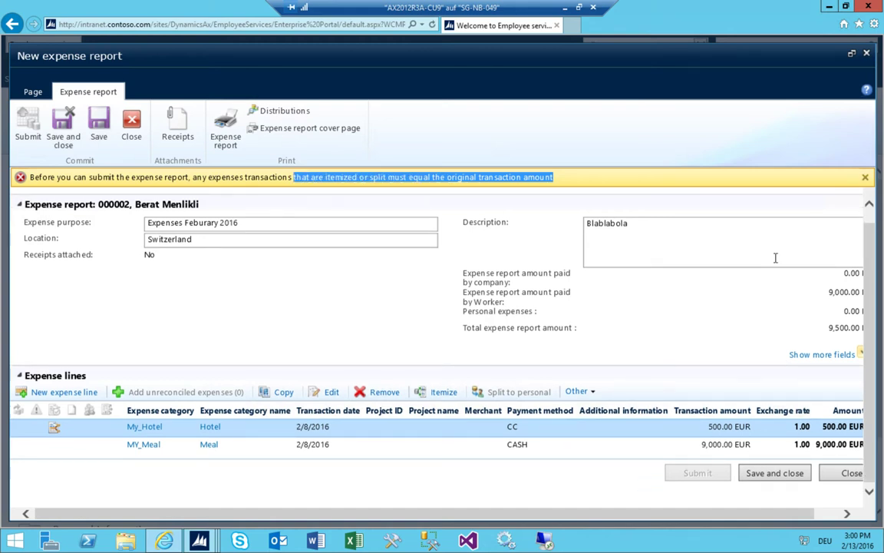
click(86, 177)
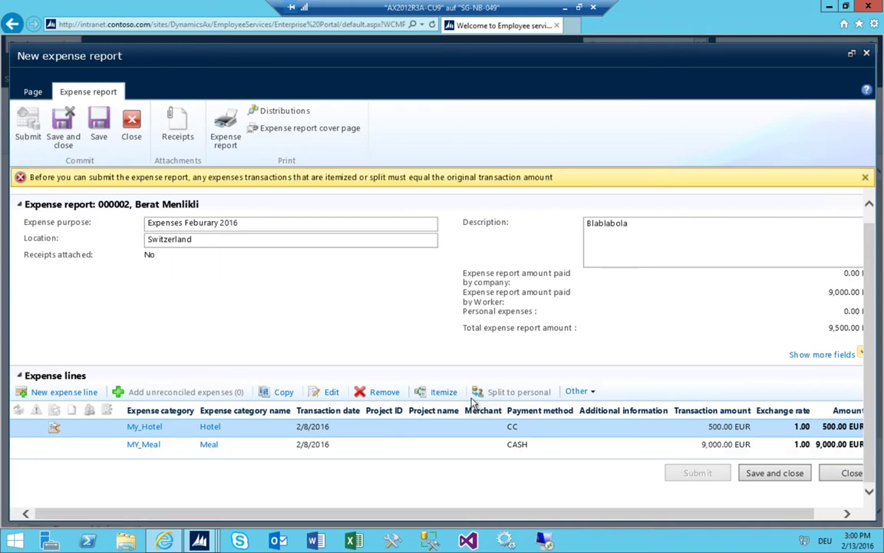
click(445, 393)
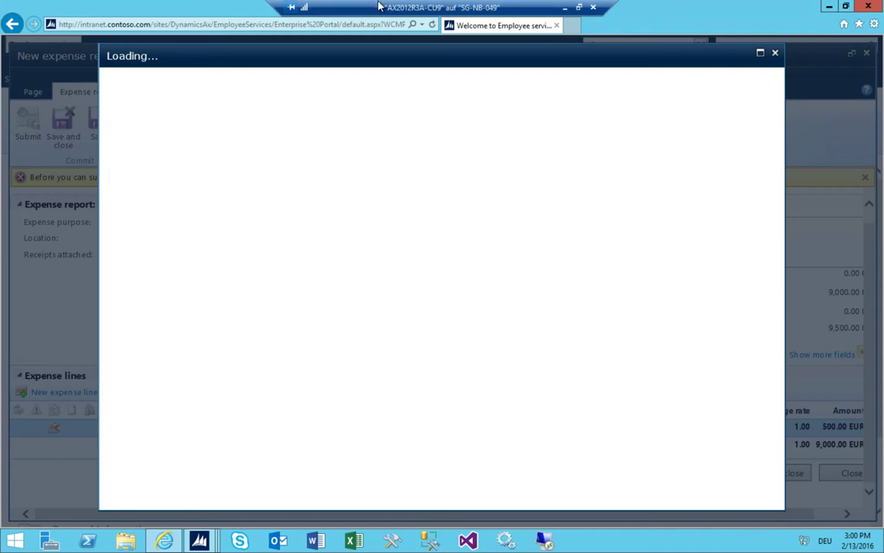
Step: Add a blank itemized line, browse the hotel sub-categories, then switch to the Dynamics AX windows
click(289, 235)
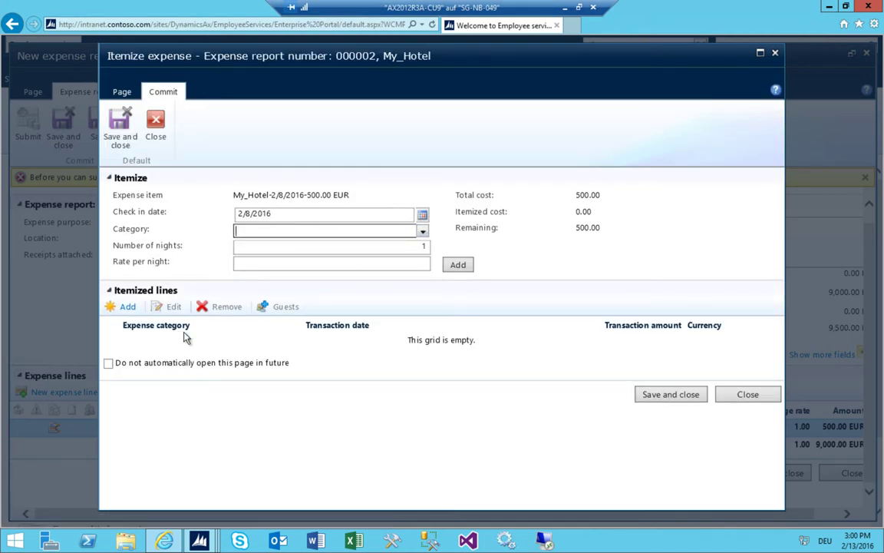
click(125, 310)
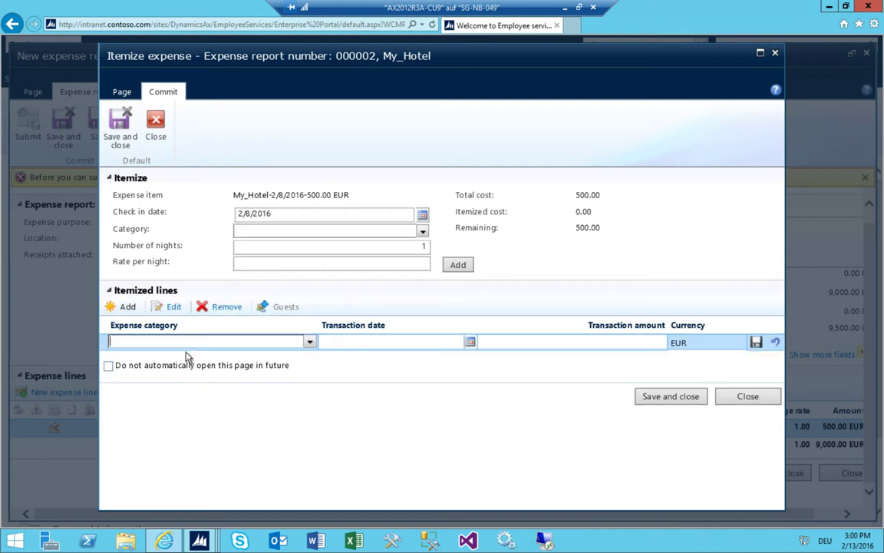
click(310, 342)
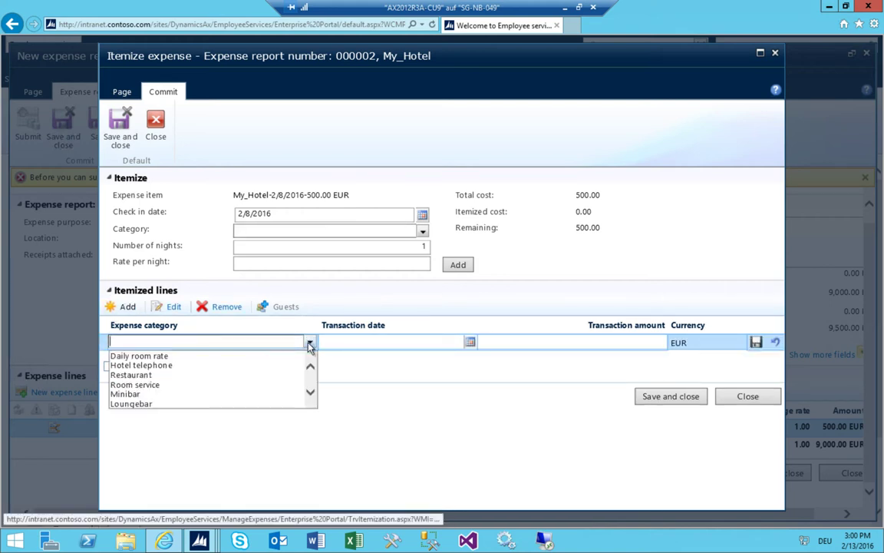
scroll(113, 365, down, 2)
scroll(170, 373, up, 2)
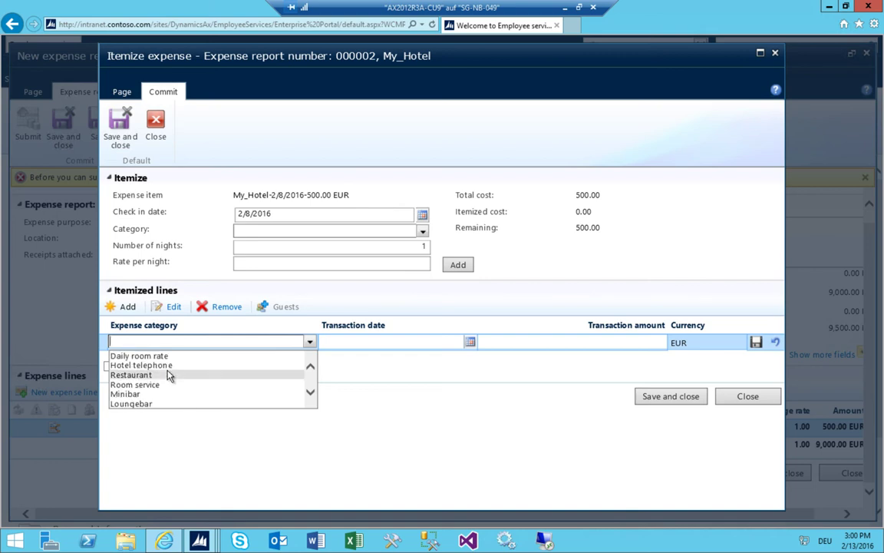
scroll(163, 366, down, 5)
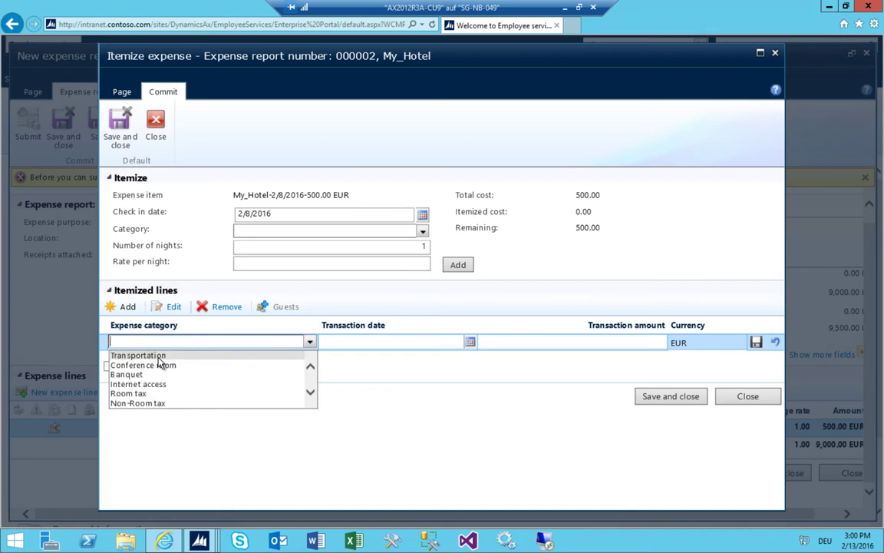
scroll(176, 376, up, 5)
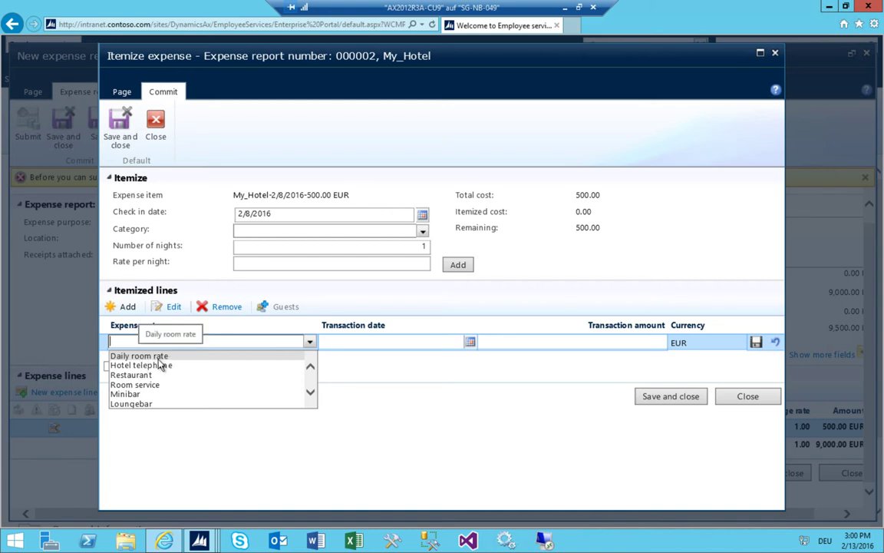
click(199, 539)
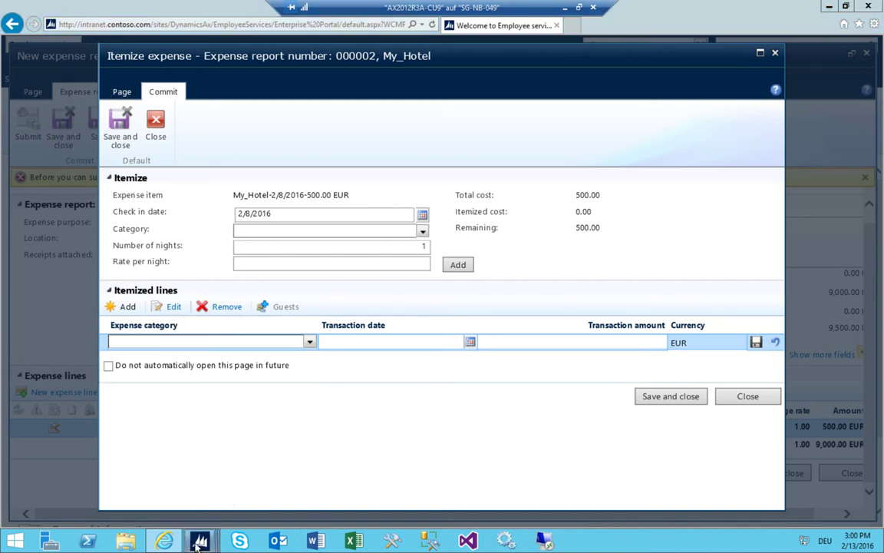
Step: In the AX client's Travel and expense area, open the Expense categories setup form
click(93, 418)
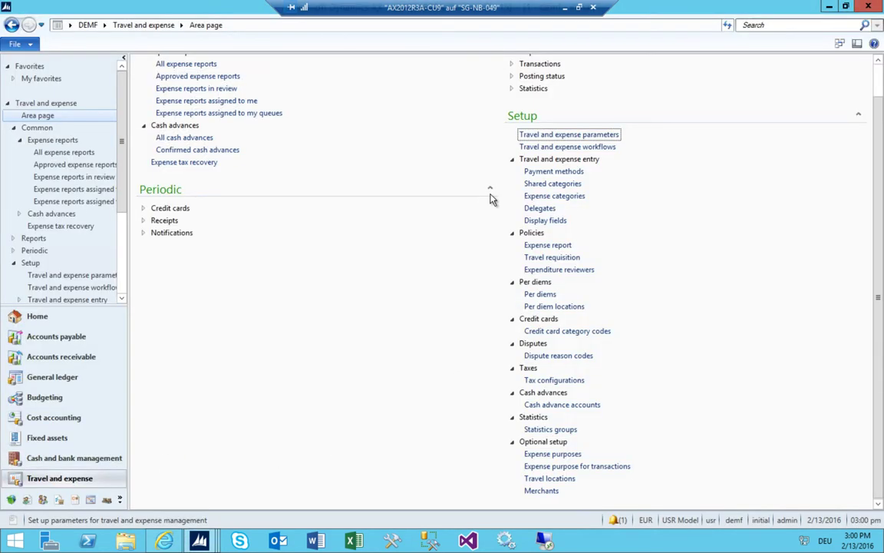
click(557, 185)
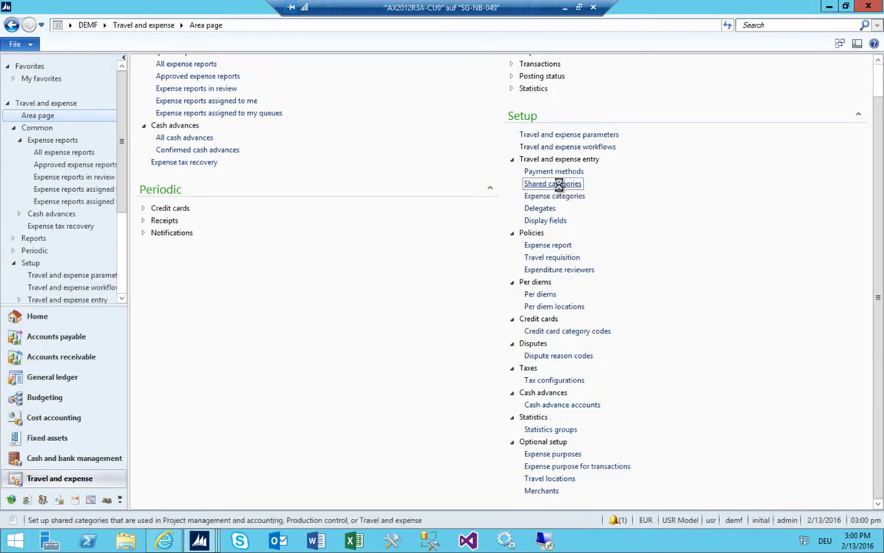
click(704, 364)
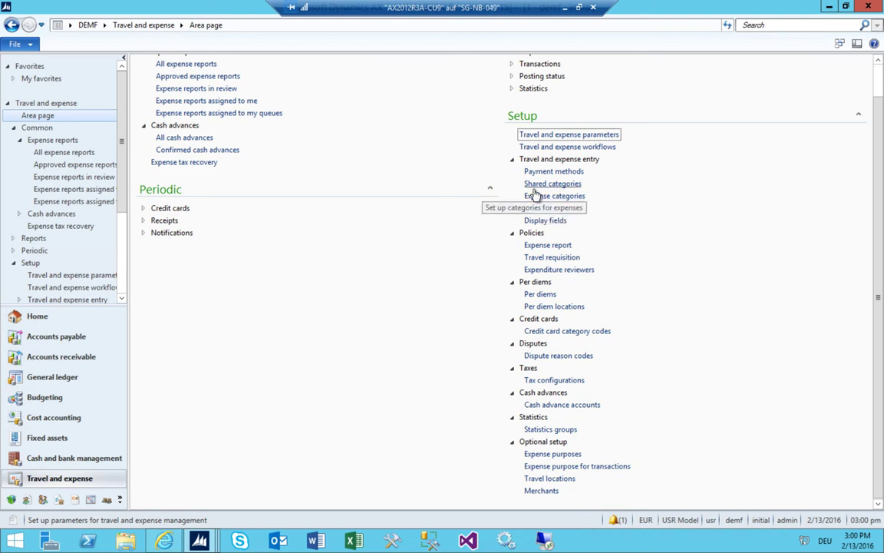
click(537, 197)
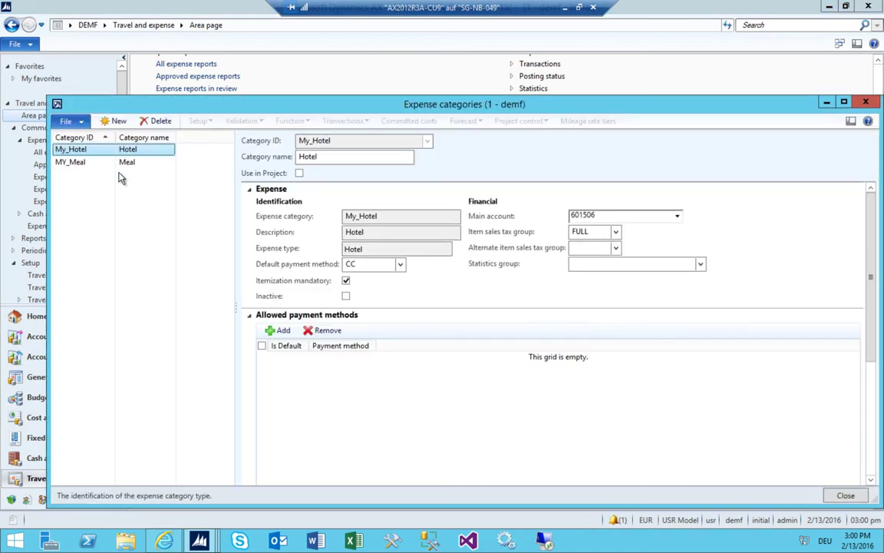
Step: Review My_Hotel's subcategories, such as Daily room rate and Restaurant, then close the form
click(248, 314)
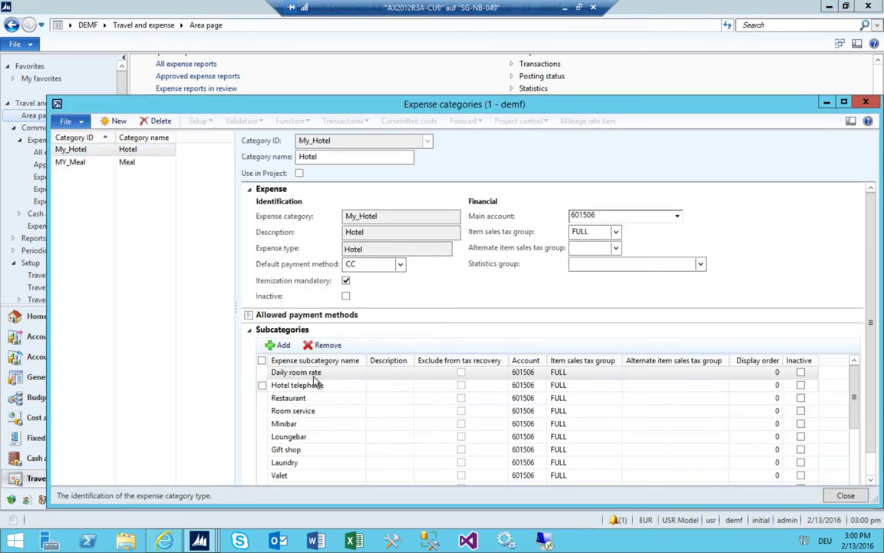
click(299, 385)
click(290, 353)
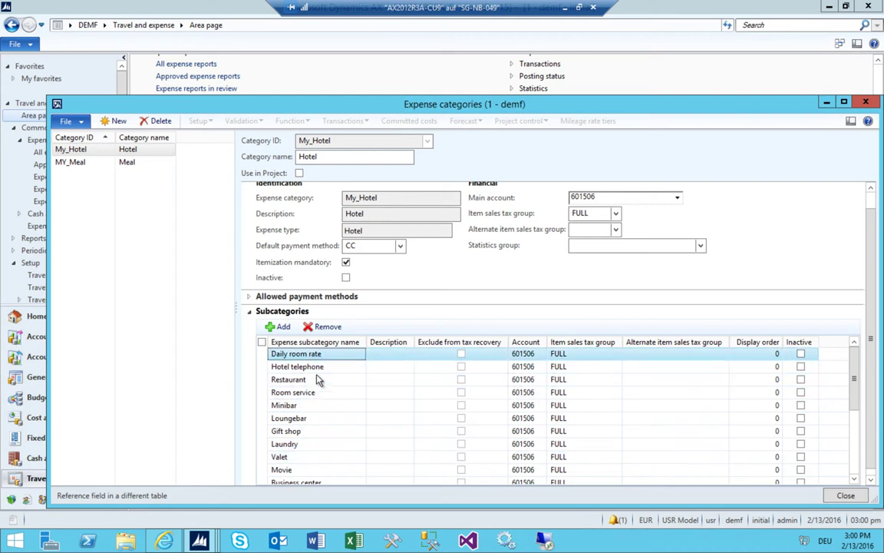
scroll(320, 390, down, 3)
scroll(319, 390, up, 3)
click(290, 380)
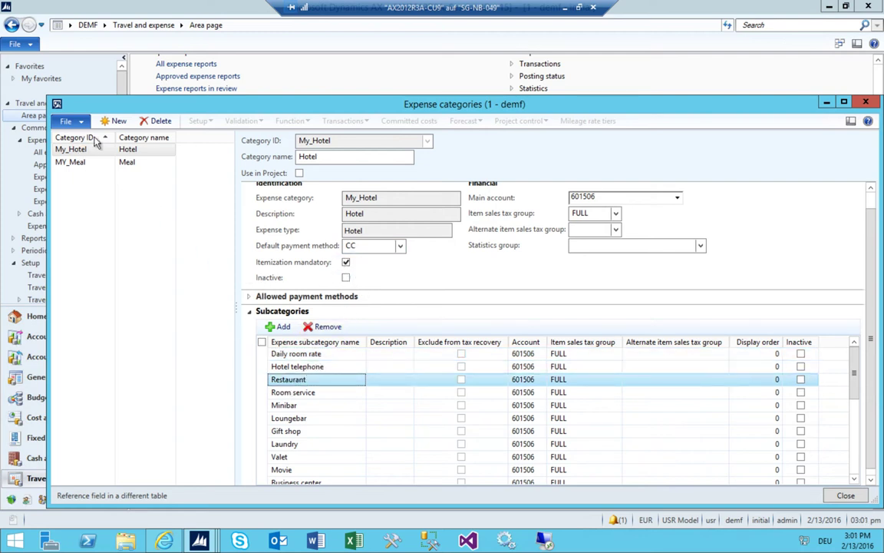
click(354, 159)
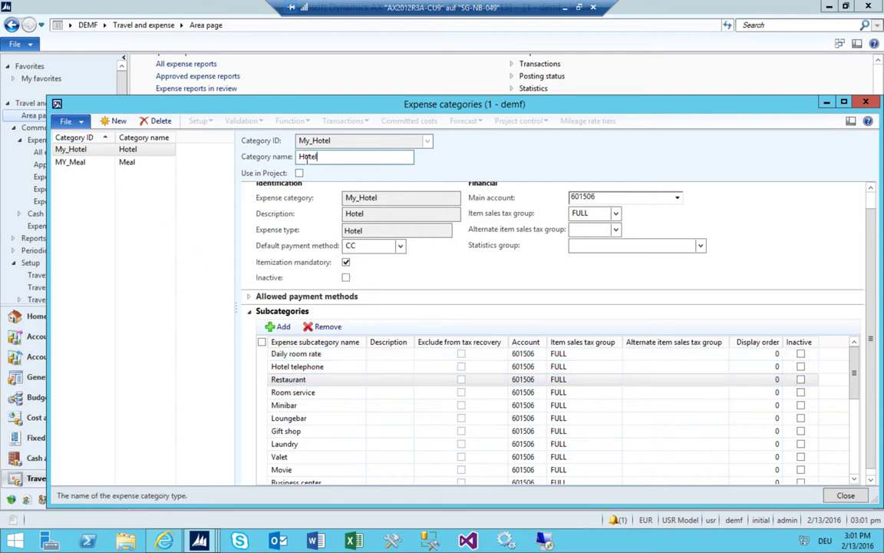
click(308, 380)
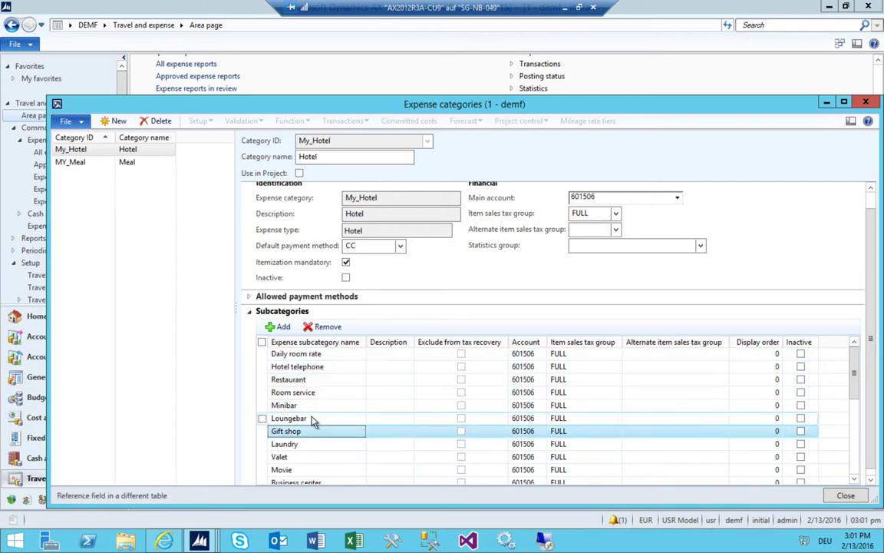
key(Escape)
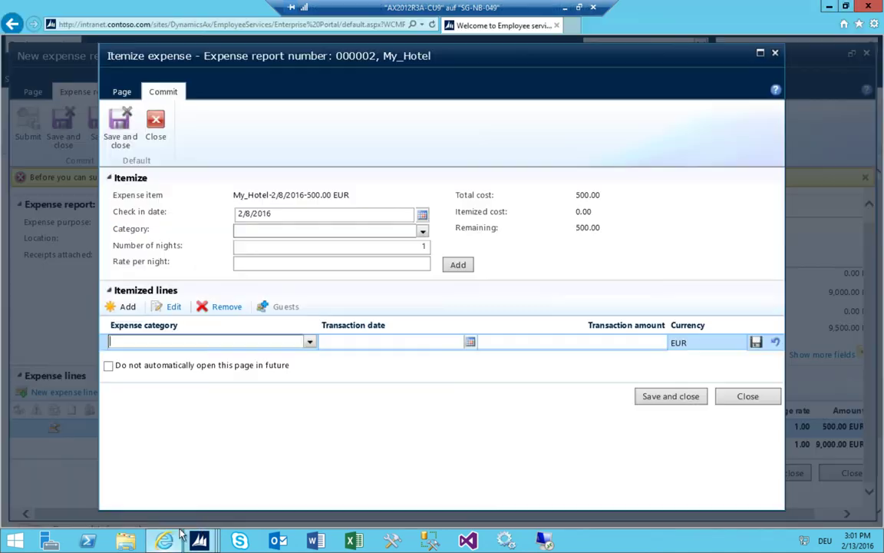
Step: Add a Daily room rate itemized line dated 2/8/2016 for 400.00
click(164, 541)
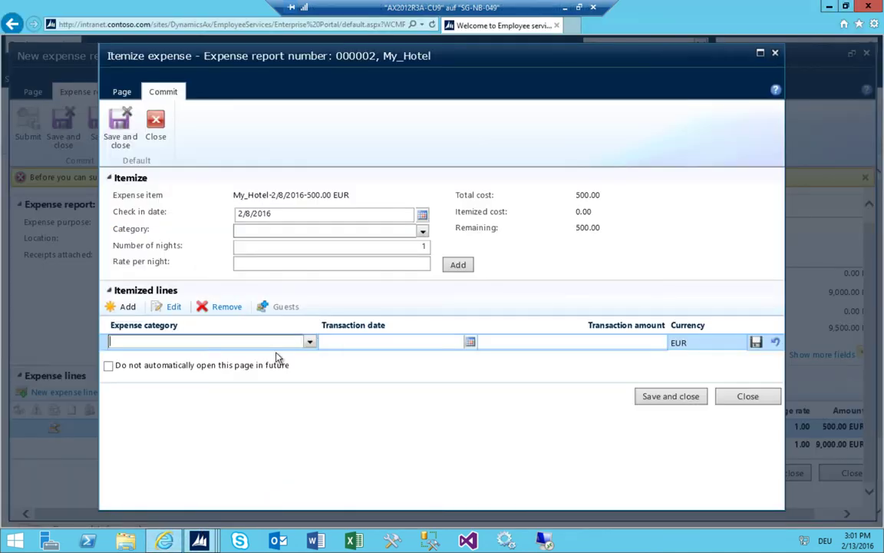
click(309, 345)
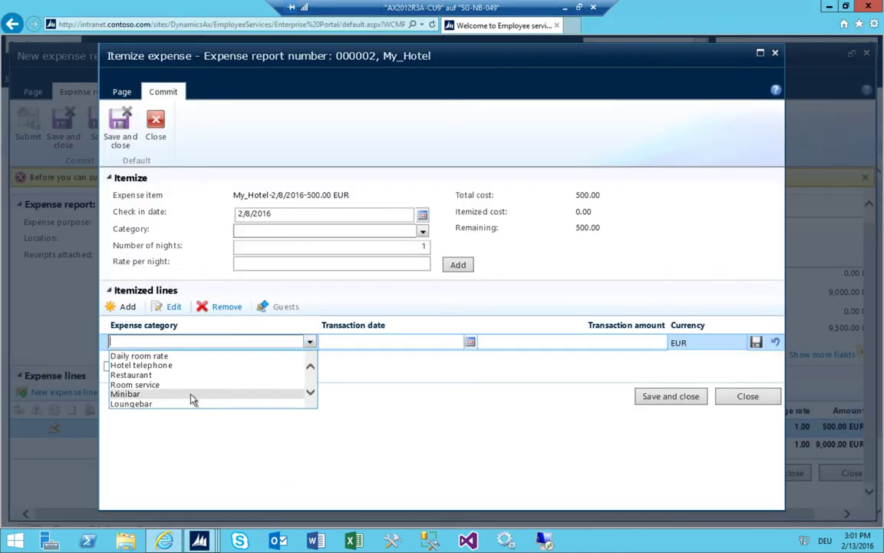
scroll(193, 399, down, 1)
scroll(192, 399, down, 5)
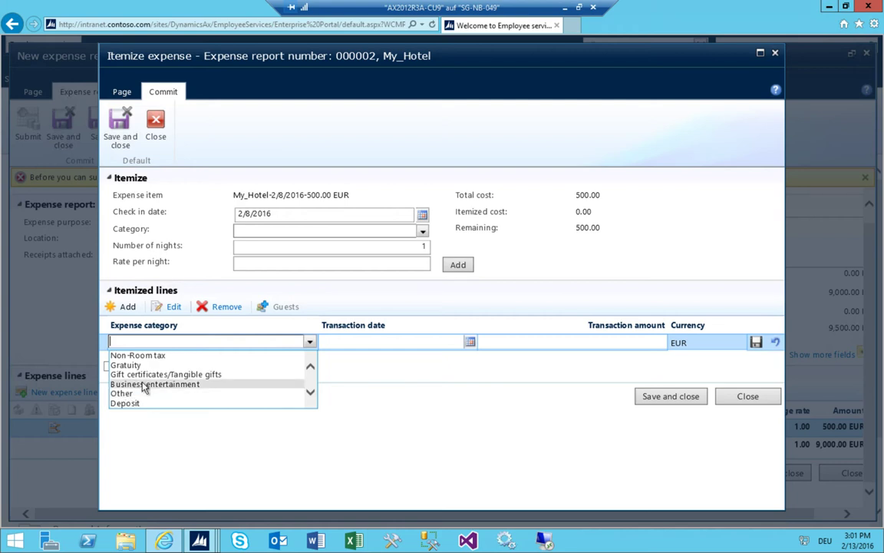
scroll(143, 391, up, 5)
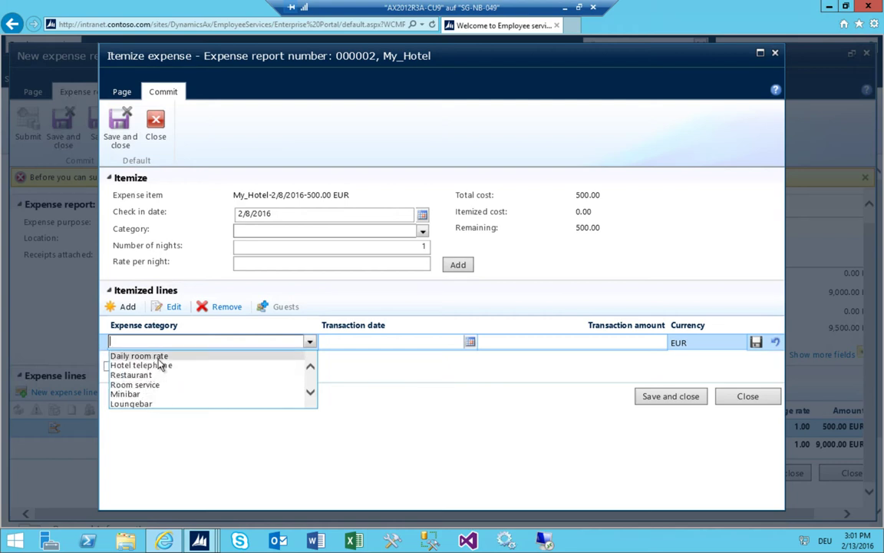
click(160, 358)
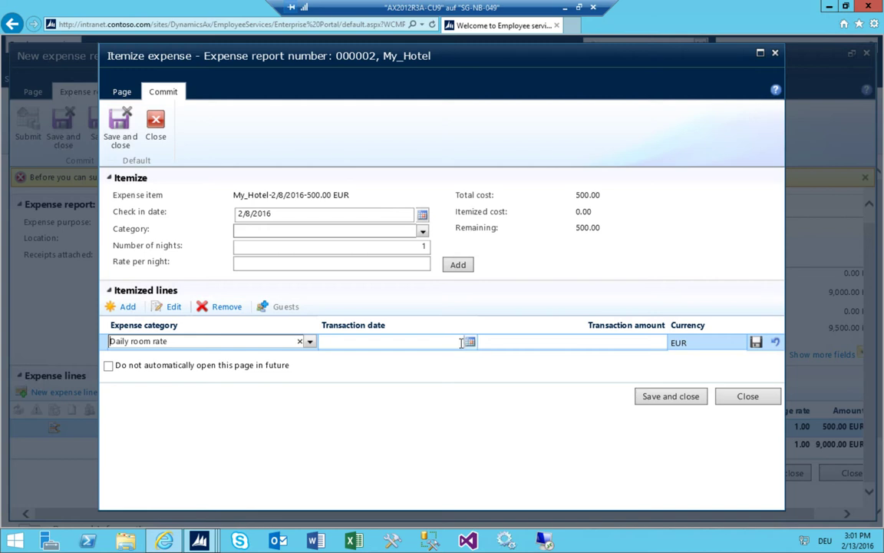
click(470, 343)
click(349, 380)
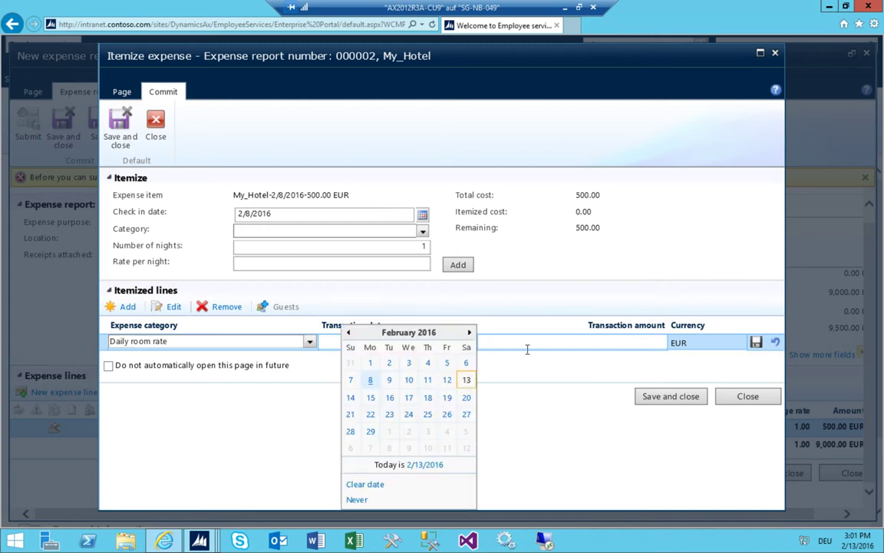
click(607, 342)
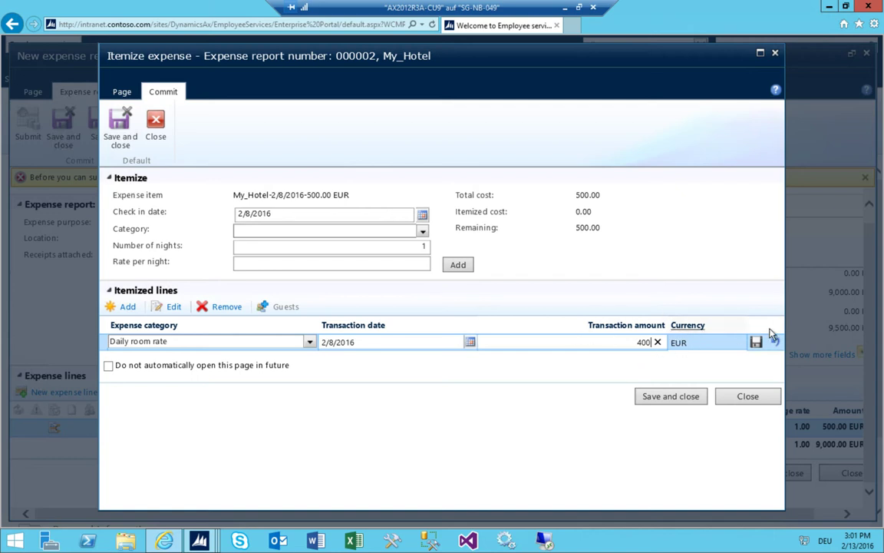
click(125, 306)
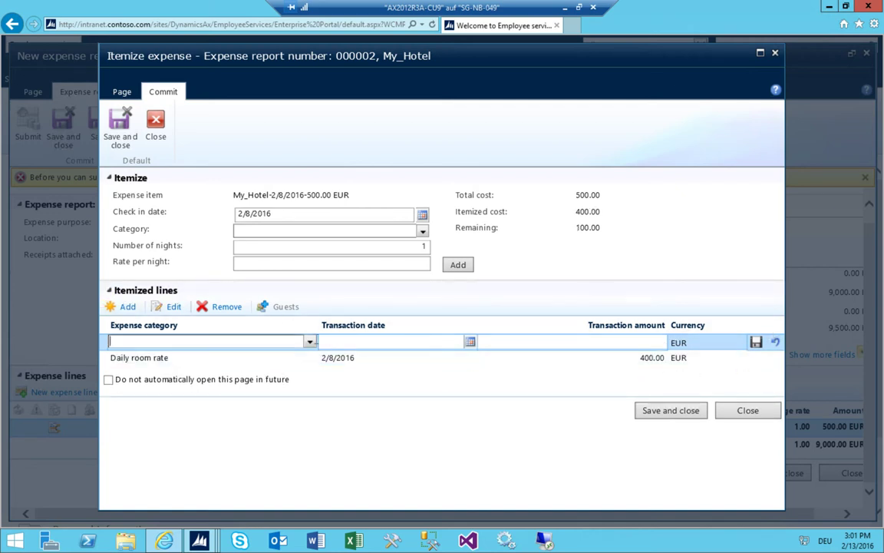
Step: Add a Hotel telephone line dated 2/8/2016 for 100.00, then save and close the itemization
click(309, 341)
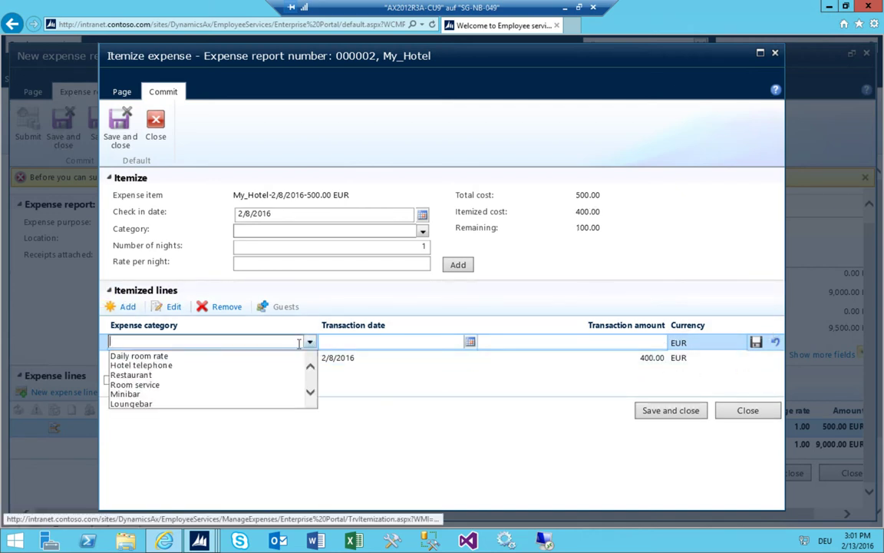
click(163, 367)
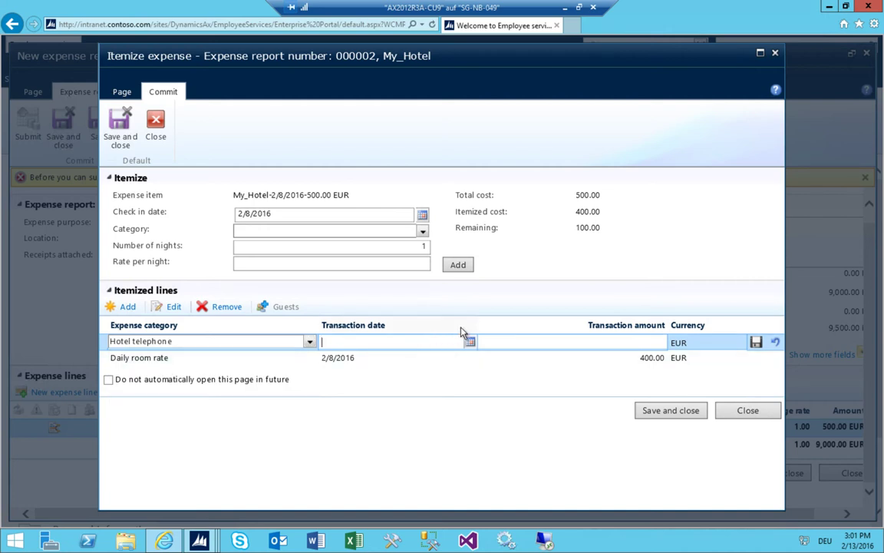
click(472, 343)
click(370, 381)
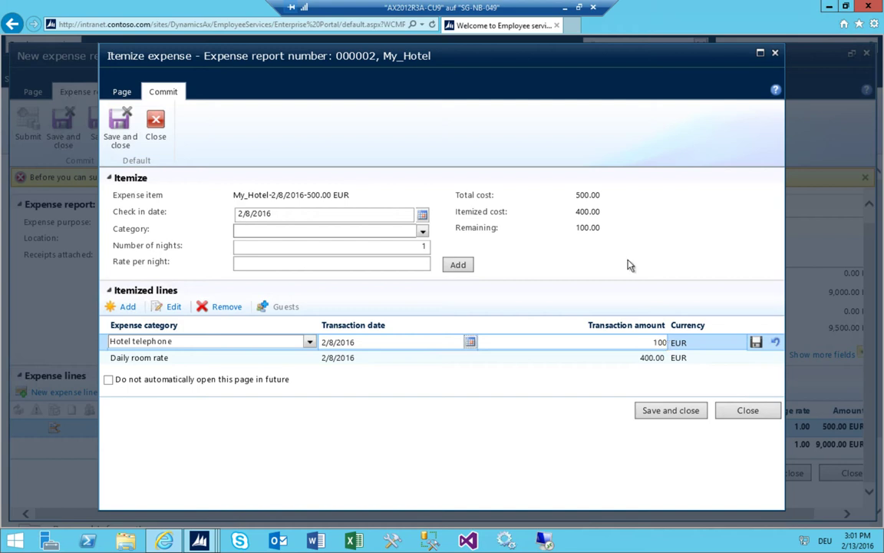
click(380, 262)
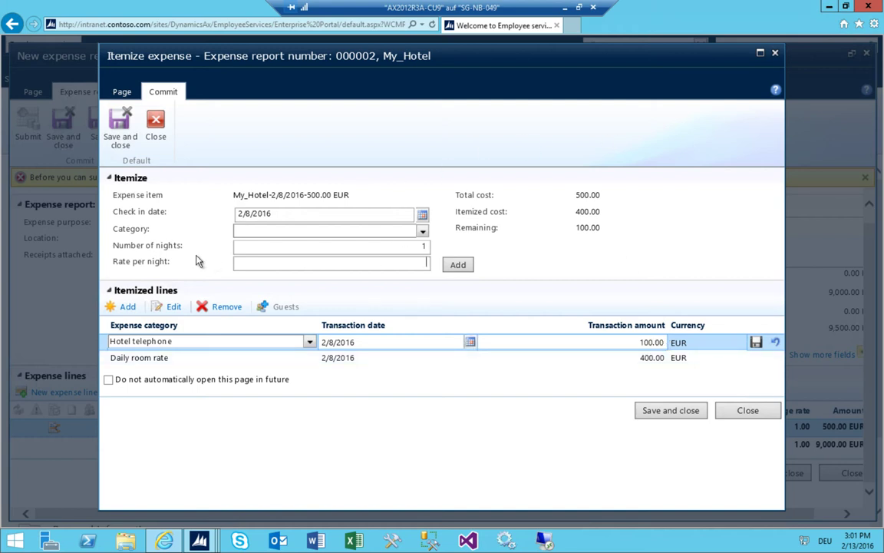
click(599, 357)
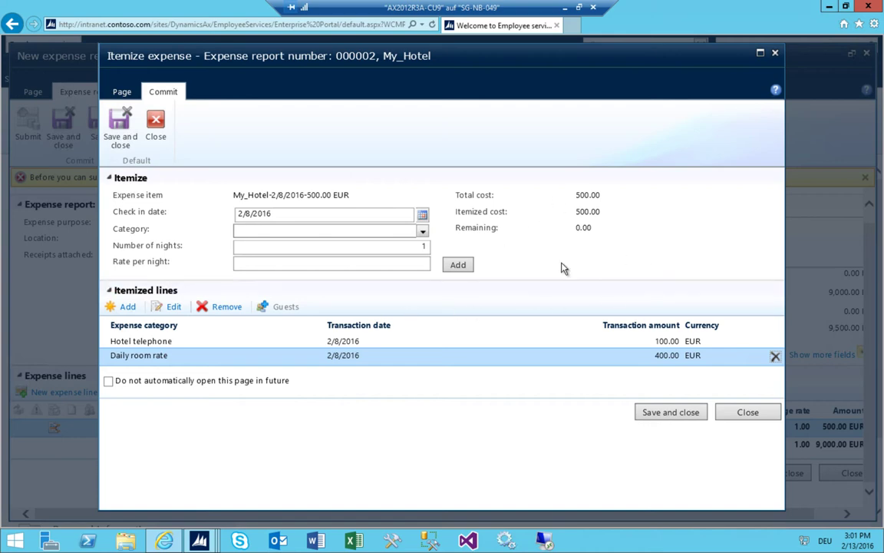
click(658, 416)
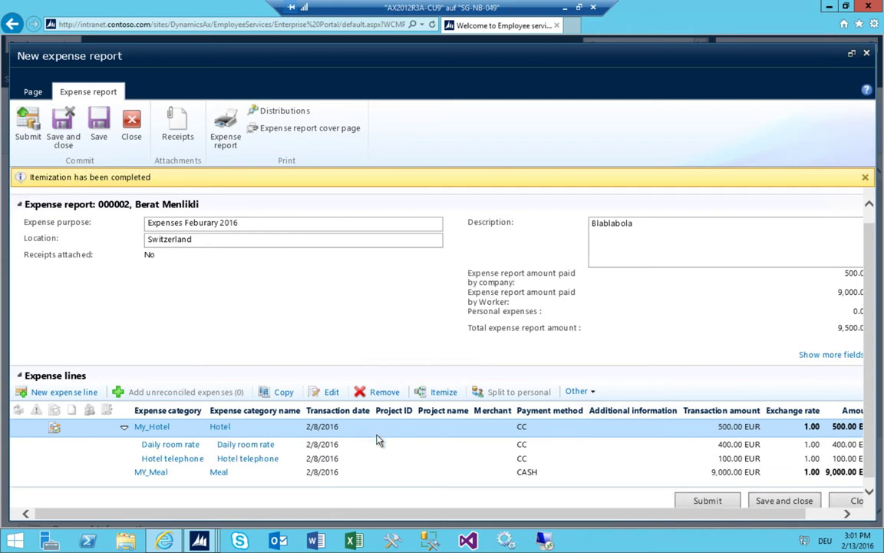
Step: Collapse My_Hotel's 400.00 and 100.00 sub-lines in the Expense lines grid and select the MY_Meal line
scroll(695, 429, down, 1)
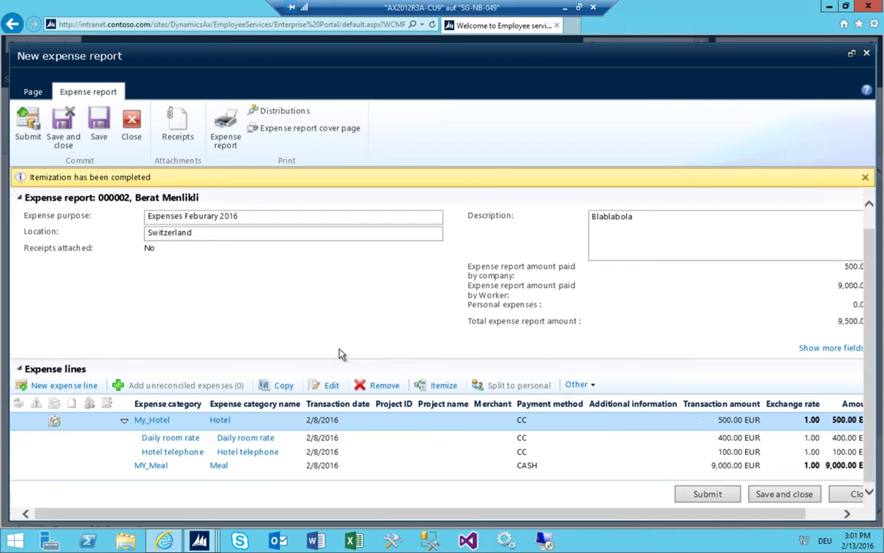
click(124, 421)
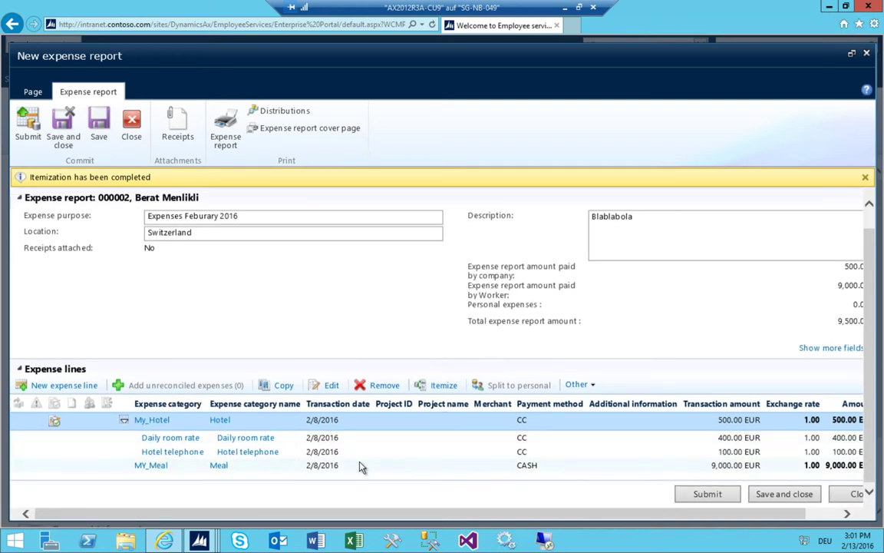
click(545, 466)
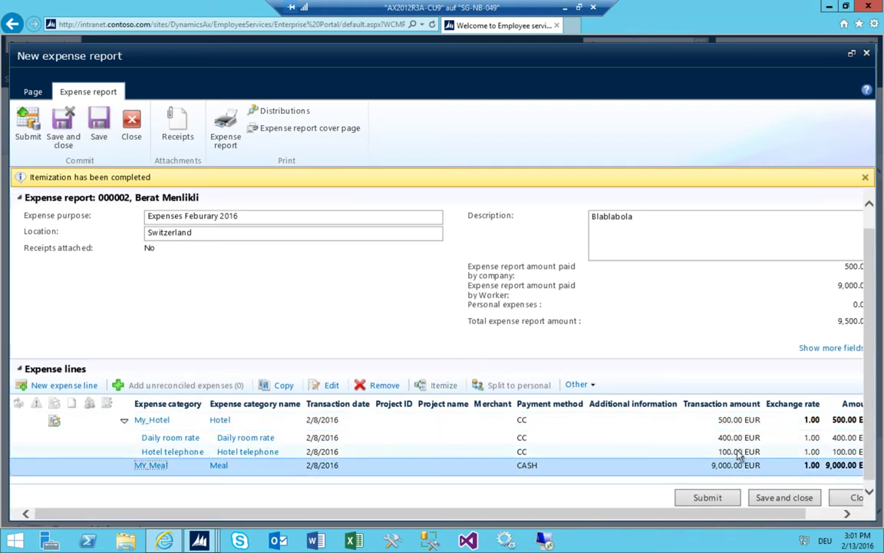
click(837, 516)
drag(837, 516, 651, 518)
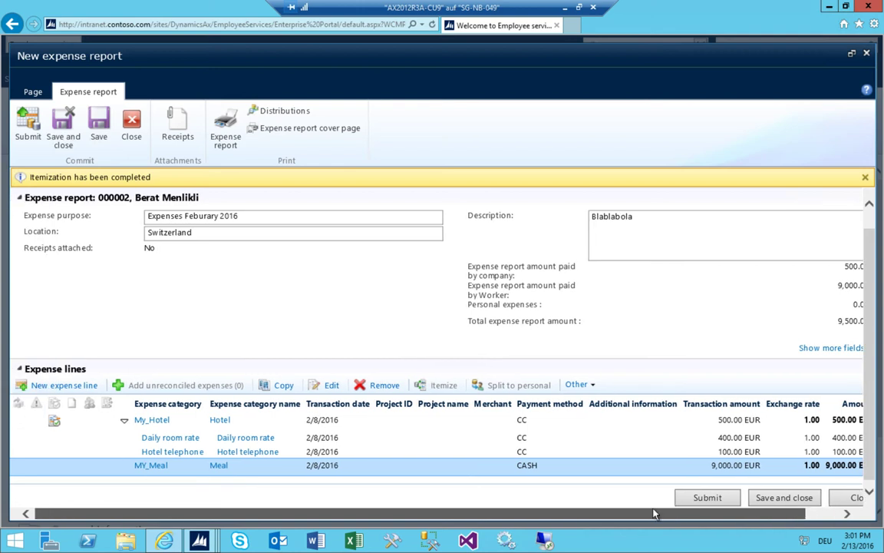
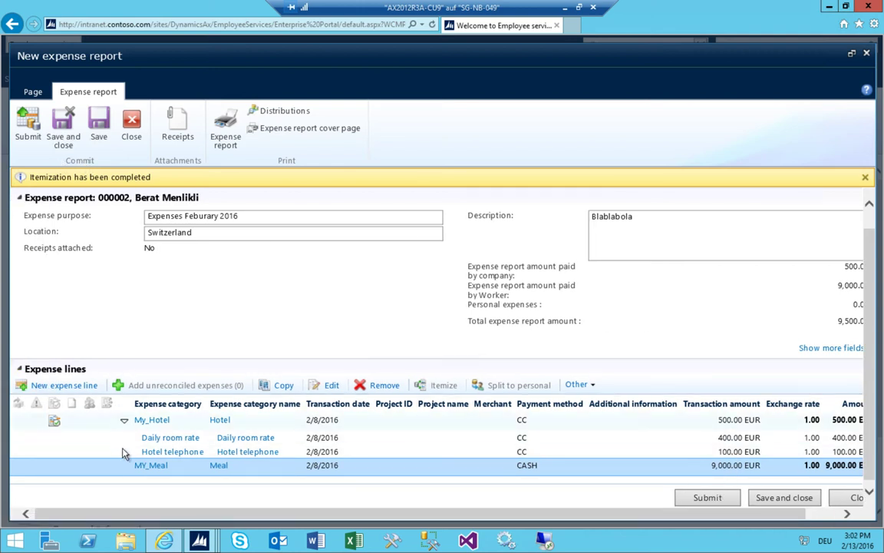
Step: Submit expense report 000002 with the comment 'Hello I've finished my monthly expenses!'
click(712, 499)
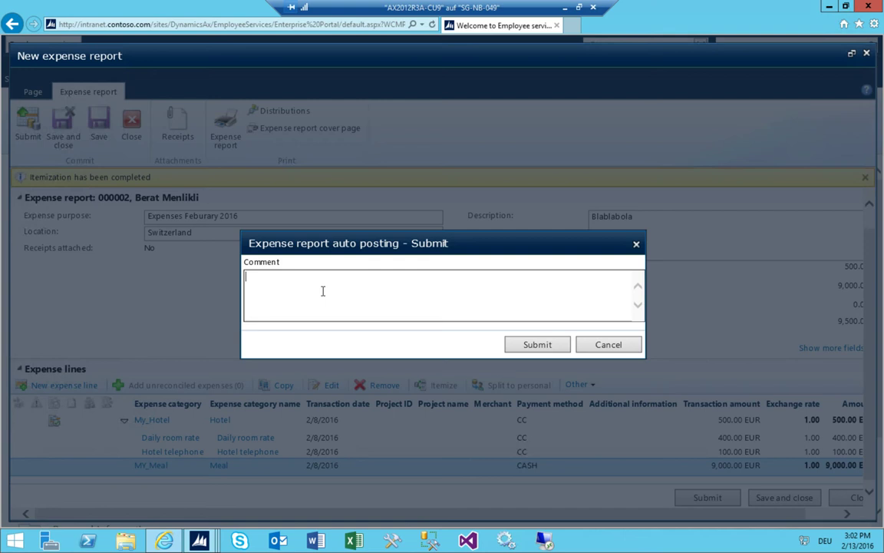
text(Hello I've finis)
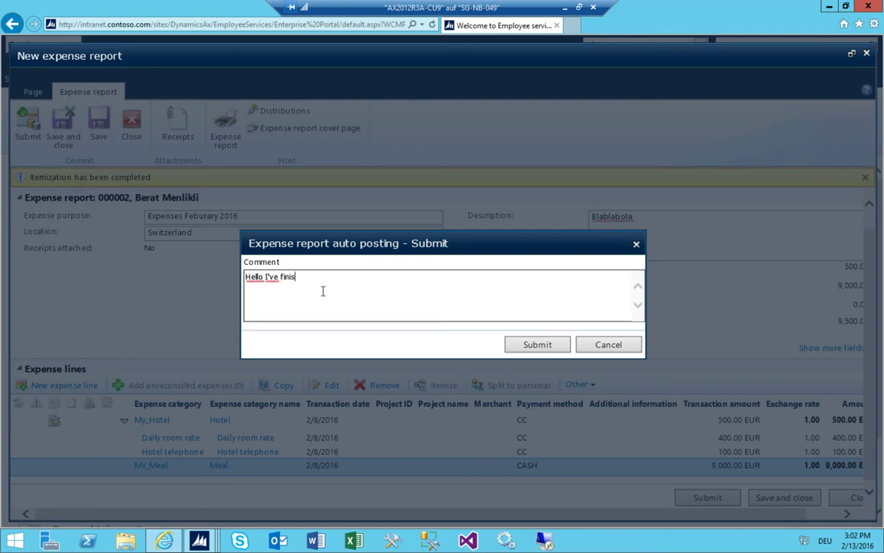
text(hed my monthly)
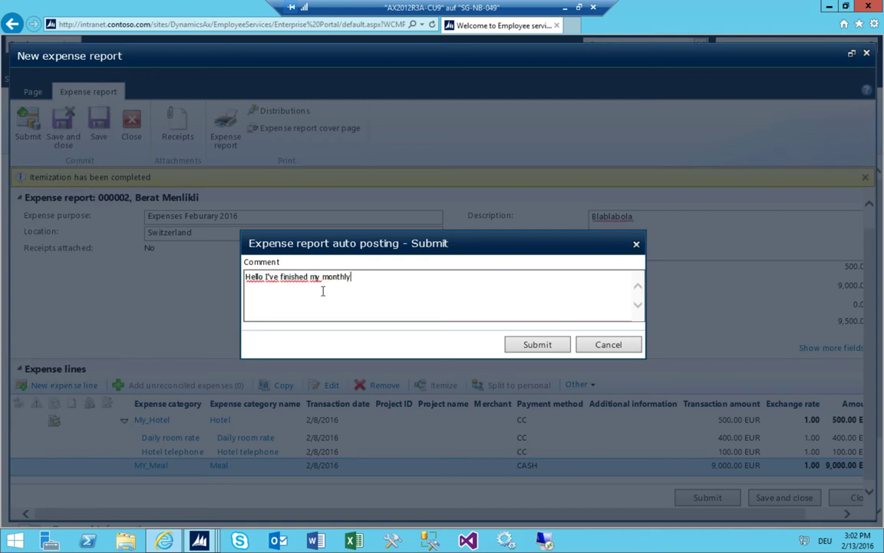
text( expenses!)
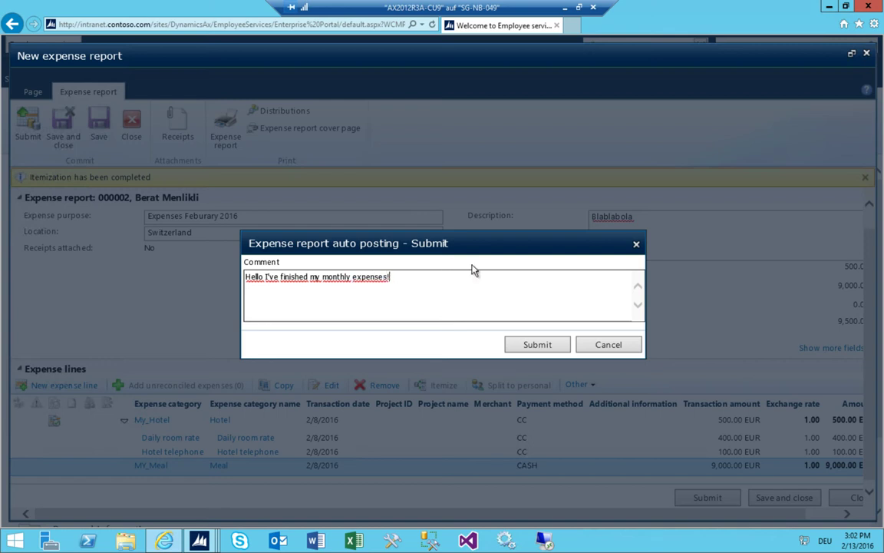
click(542, 347)
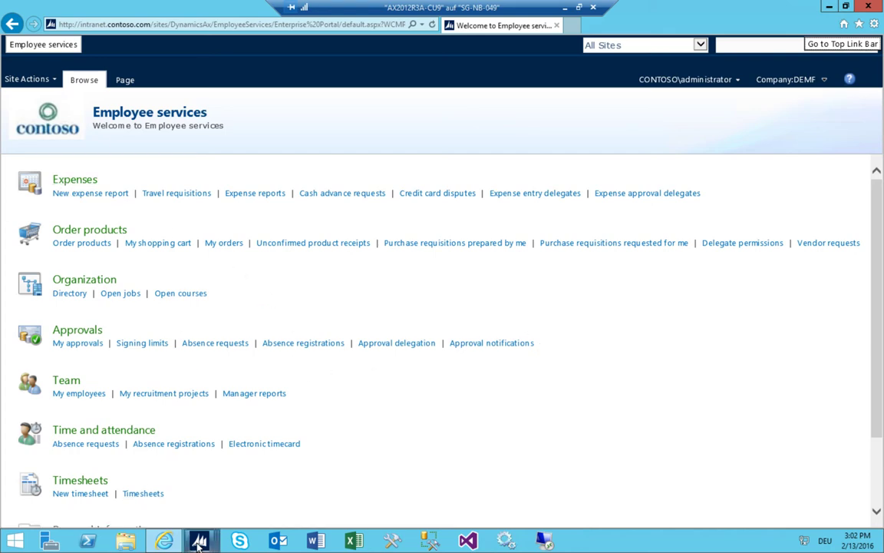
Step: In the AX client, check the Travel and expense parameters' Evaluate policies option, leaving it on line save
mouse_move(199, 541)
click(88, 484)
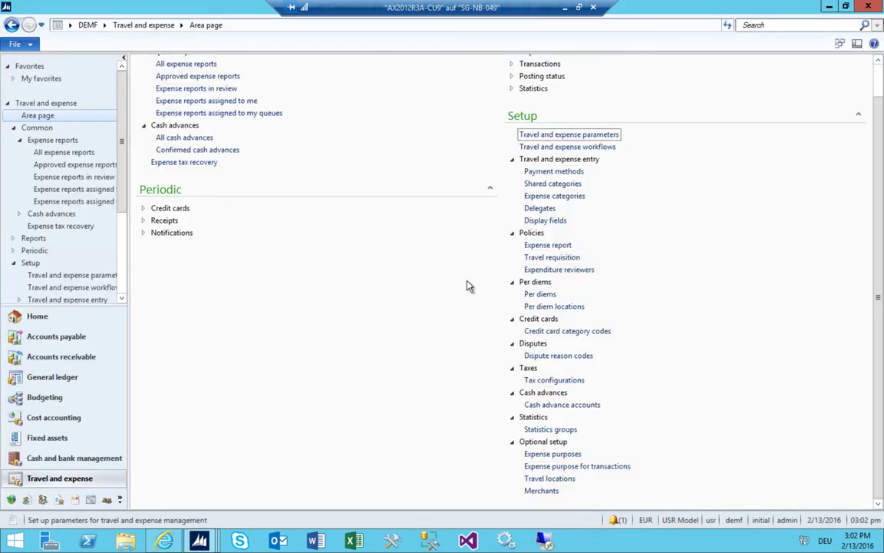
click(578, 138)
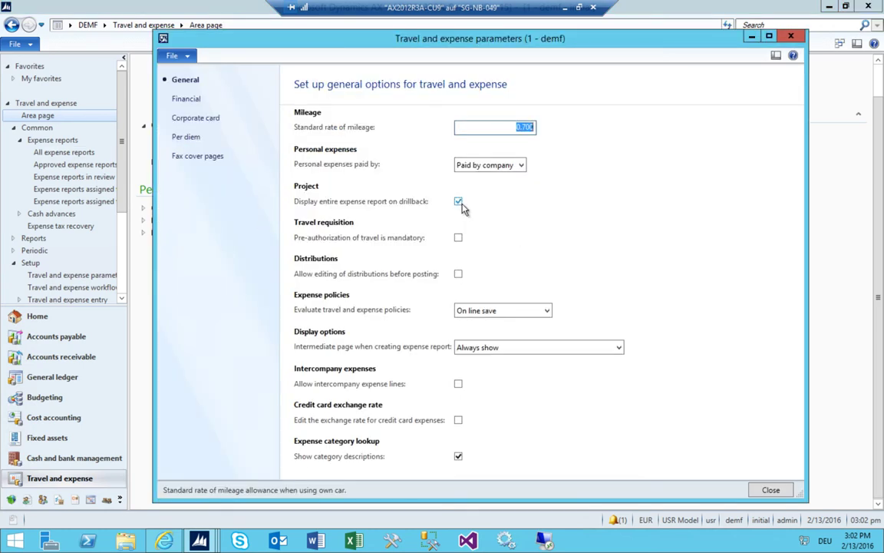
click(511, 310)
click(548, 311)
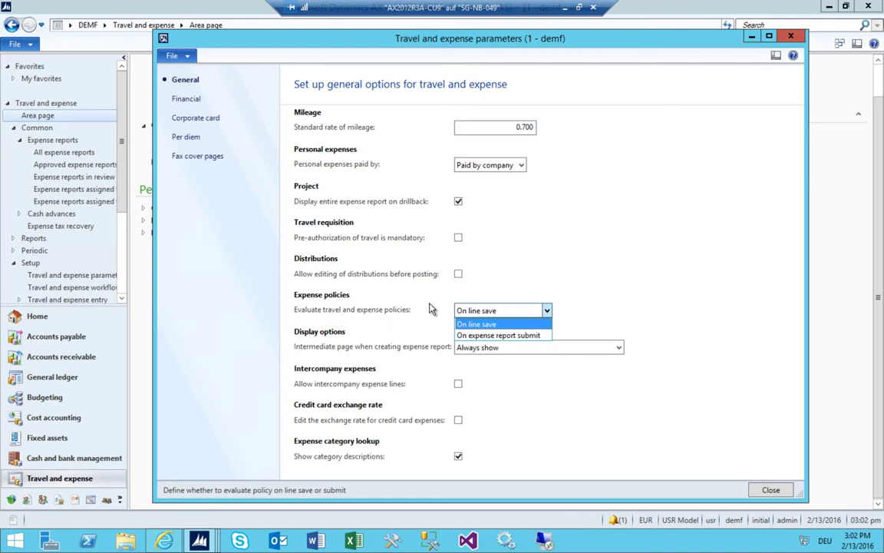
key(Escape)
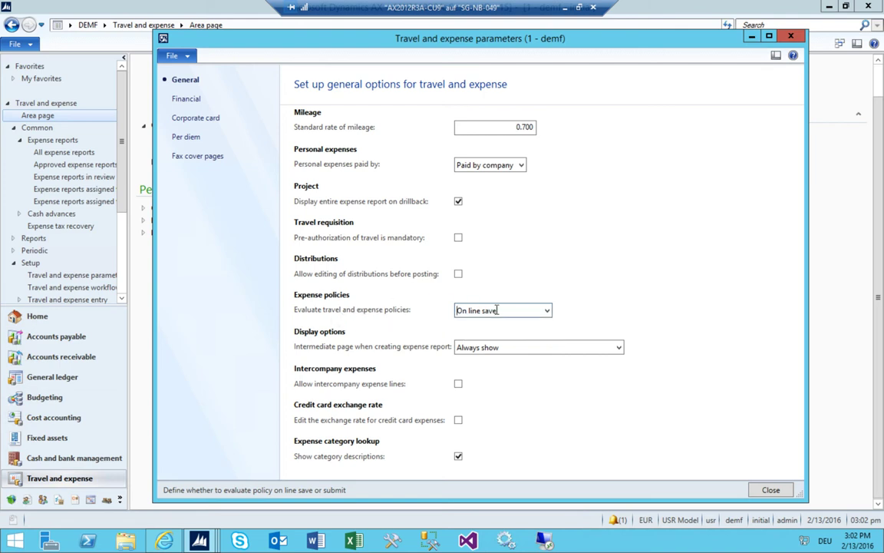
key(Escape)
click(437, 315)
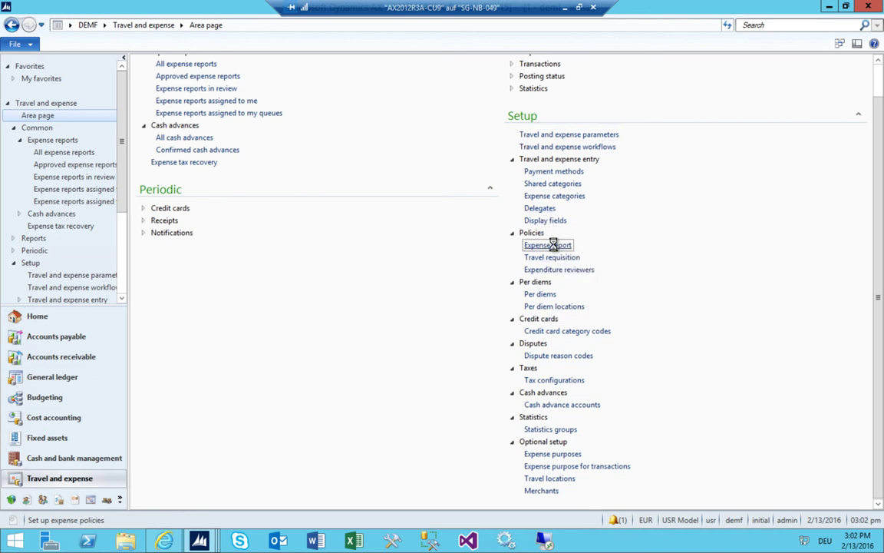
Step: Review the expense report policies and open Meal_Pol for editing
click(553, 245)
click(196, 199)
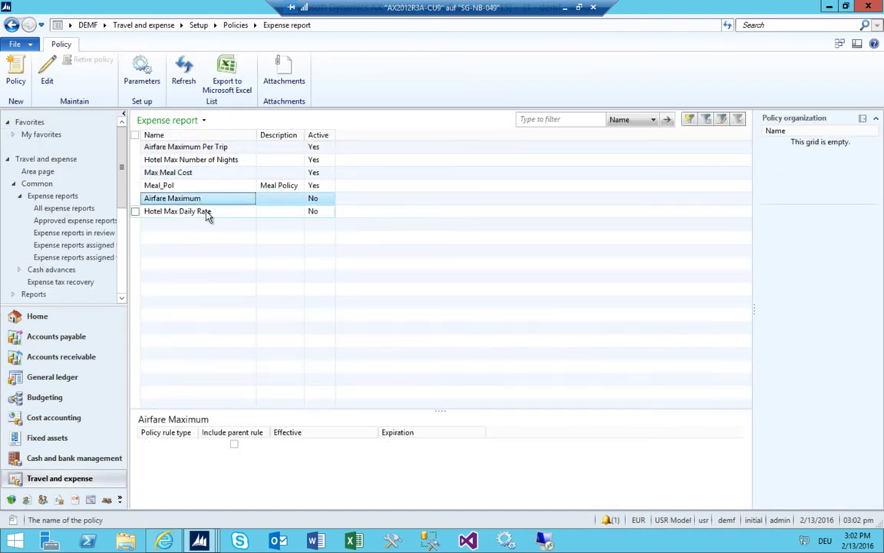
click(206, 212)
click(218, 186)
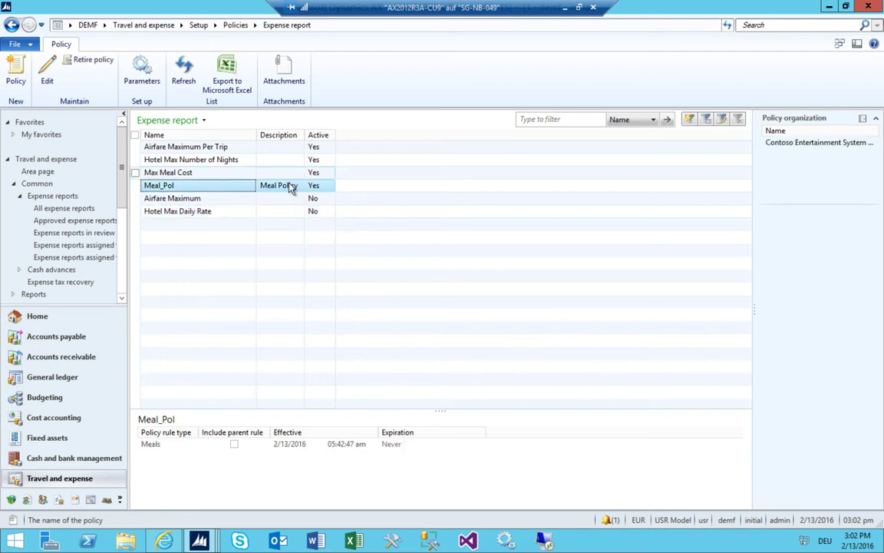
click(321, 191)
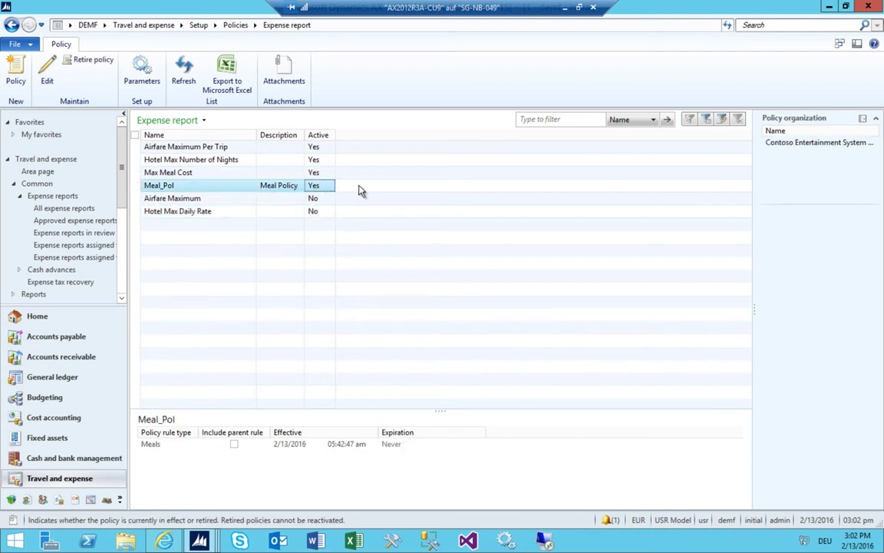
double_click(221, 185)
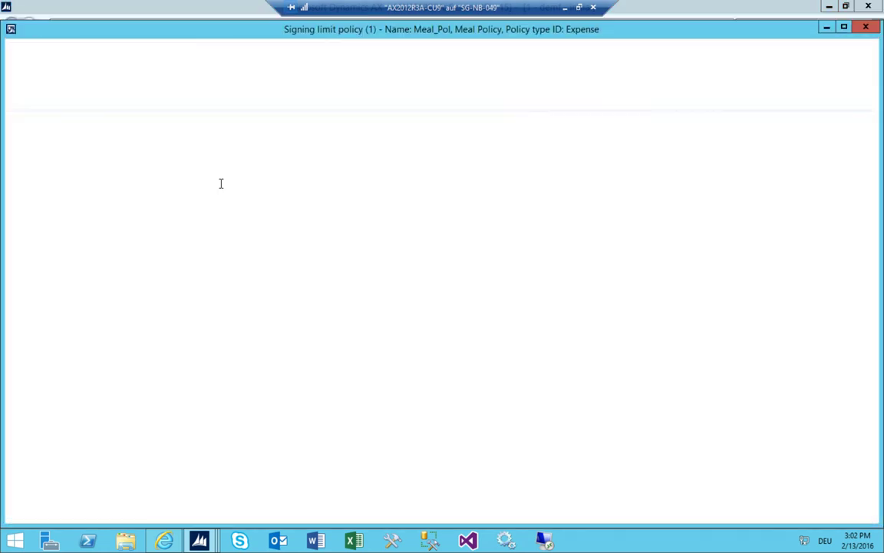
Step: Open the Meals rule details, which block meal lines above 200.00 EUR with an error
click(342, 268)
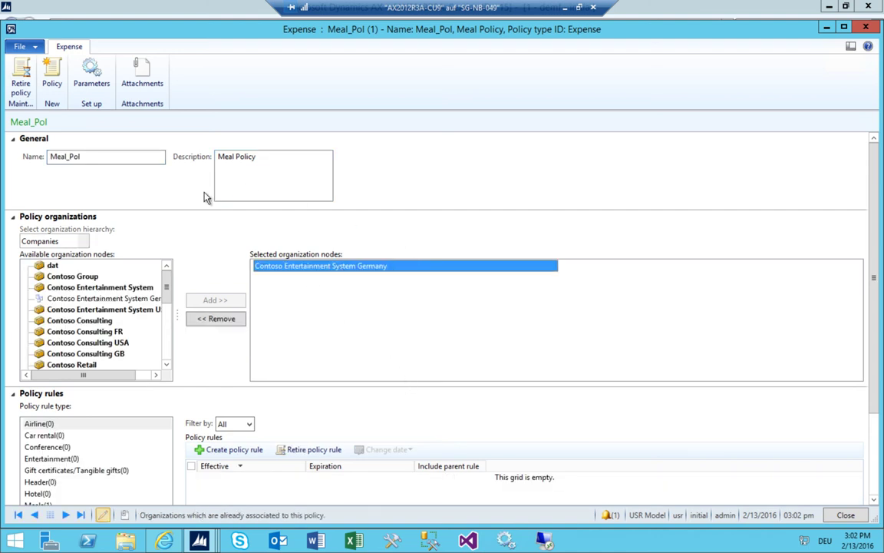
click(46, 478)
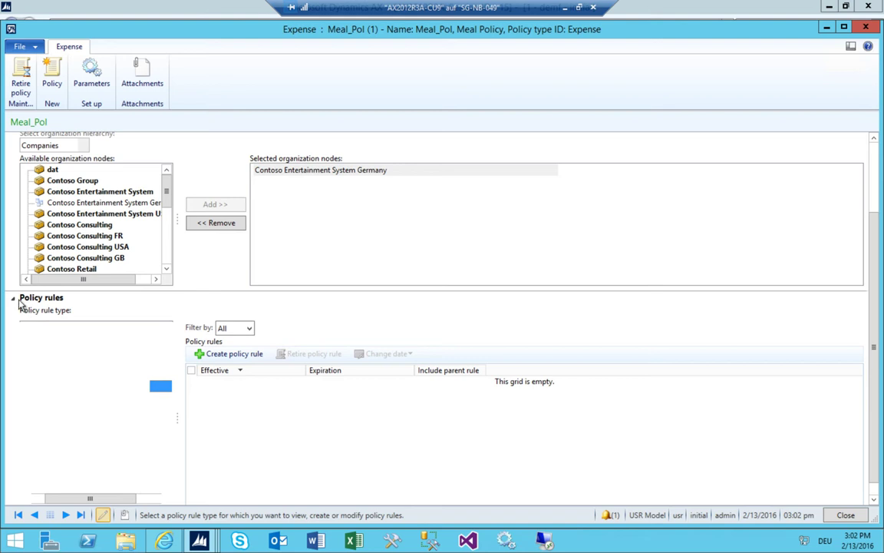
click(44, 411)
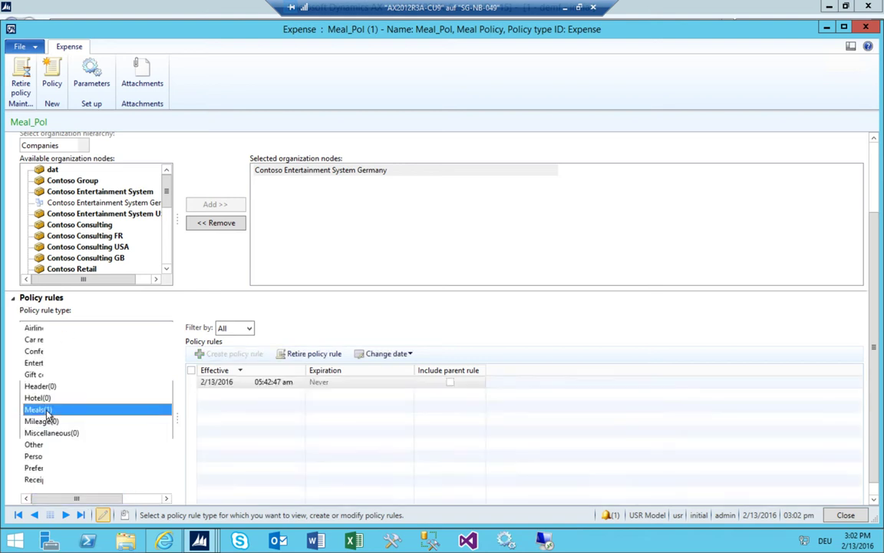
double_click(289, 382)
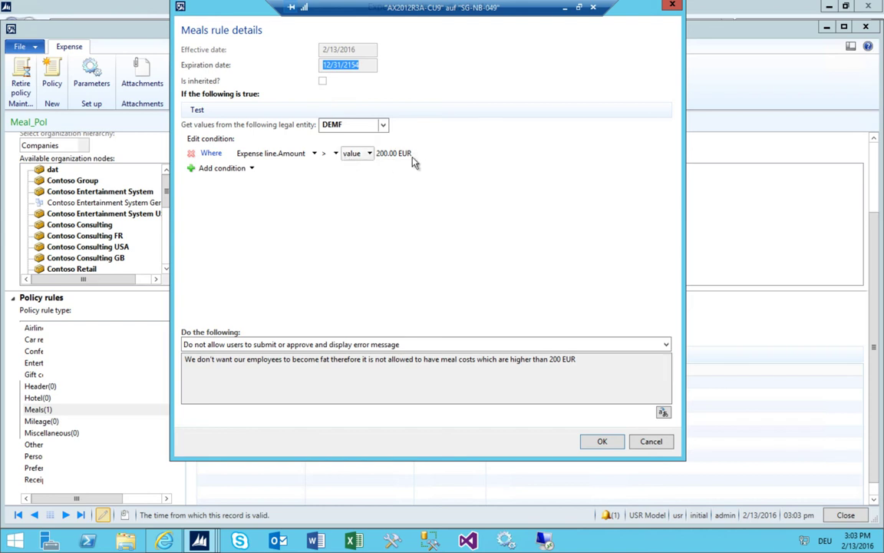
Step: Test the Meals rule against report 000002's MY_Meal line, which evaluates True
click(198, 110)
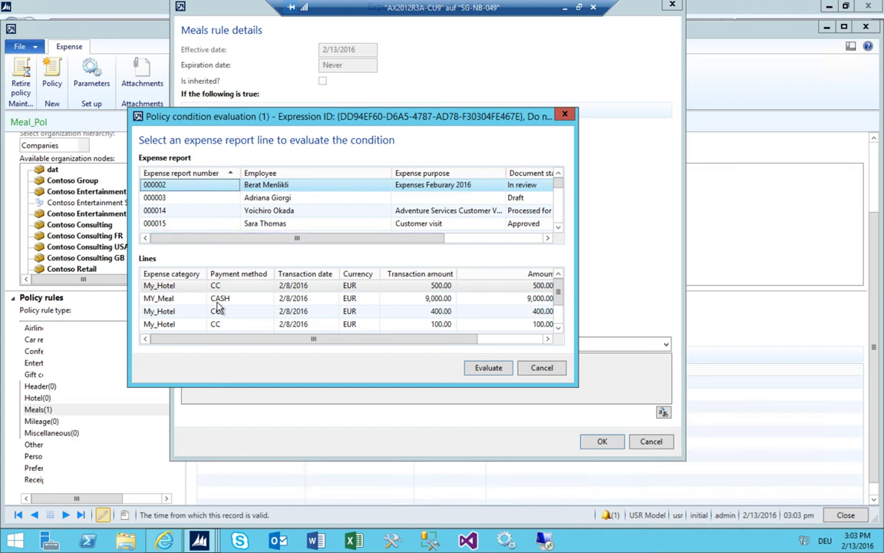
click(223, 301)
click(388, 186)
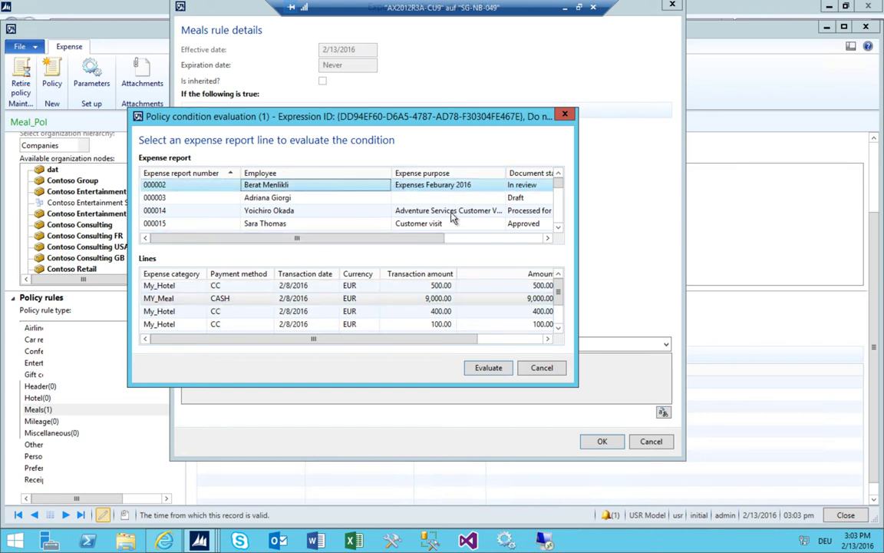
click(269, 299)
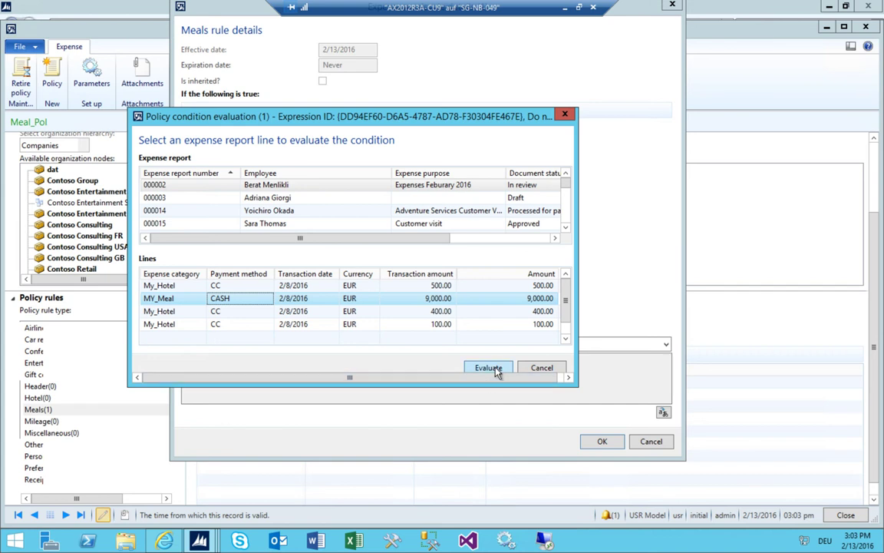
click(491, 369)
click(207, 126)
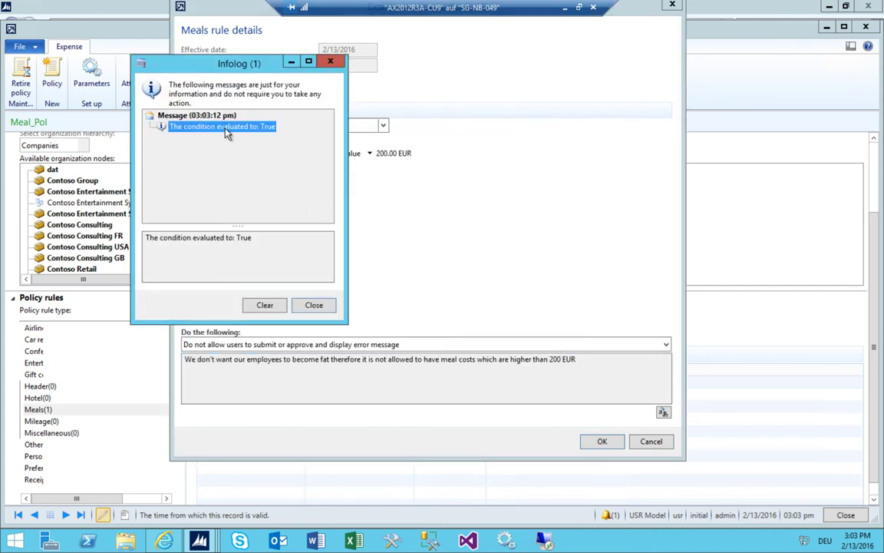
key(Escape)
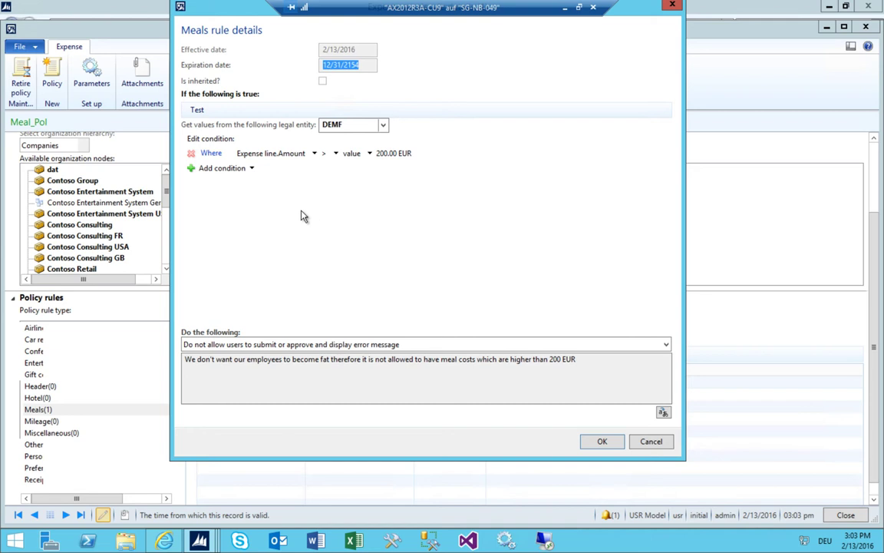
Step: Save the rule with expiration still Never, close Meal_Pol, and return to Travel and expense
key(ctrl+s)
click(428, 315)
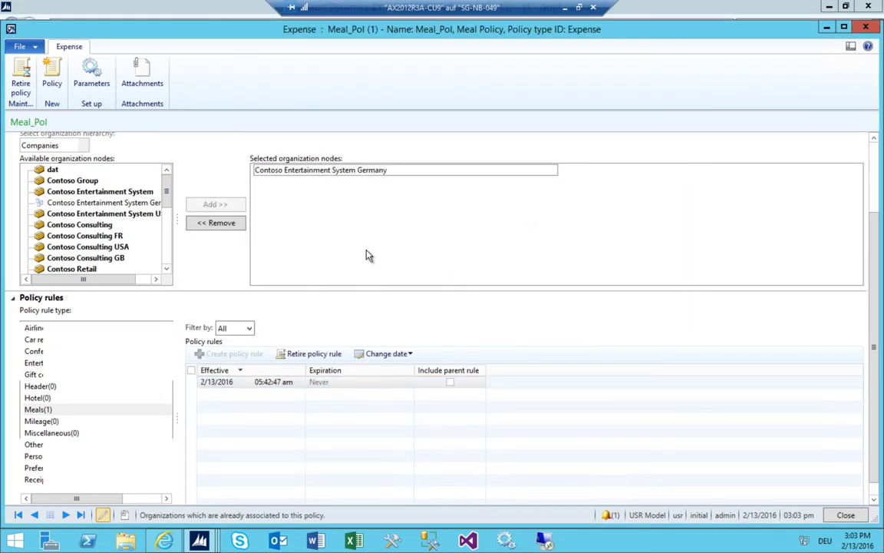
click(374, 354)
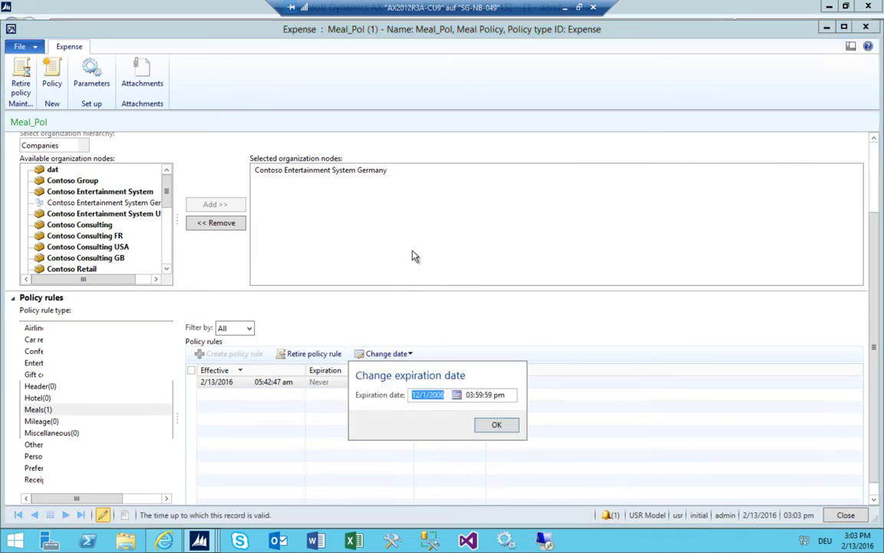
key(Escape)
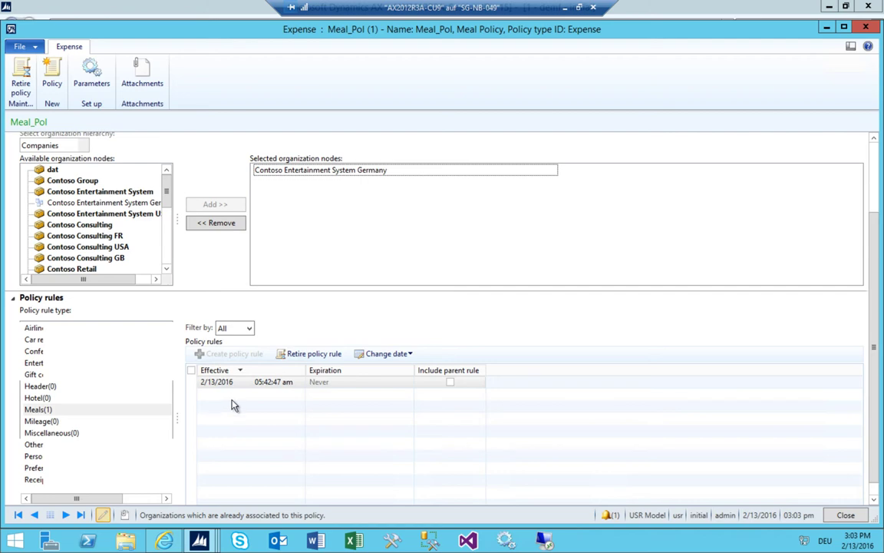
click(270, 384)
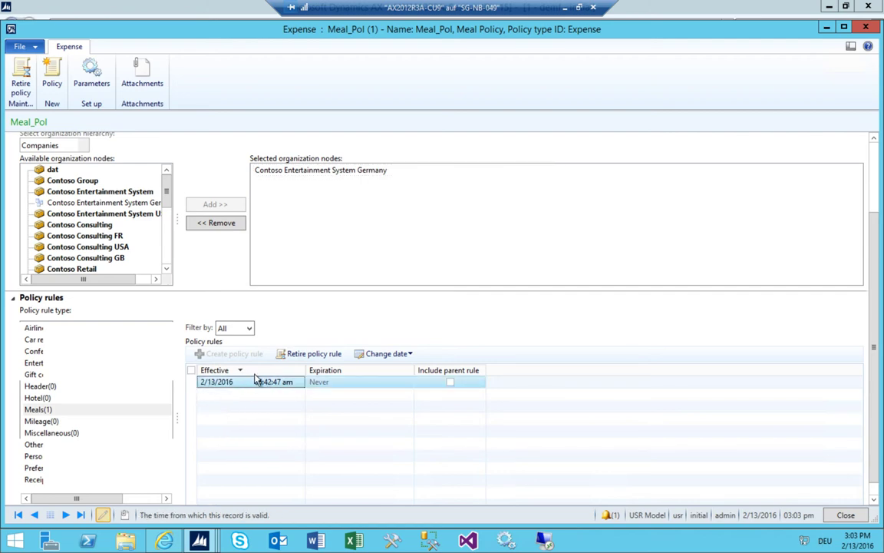
click(421, 240)
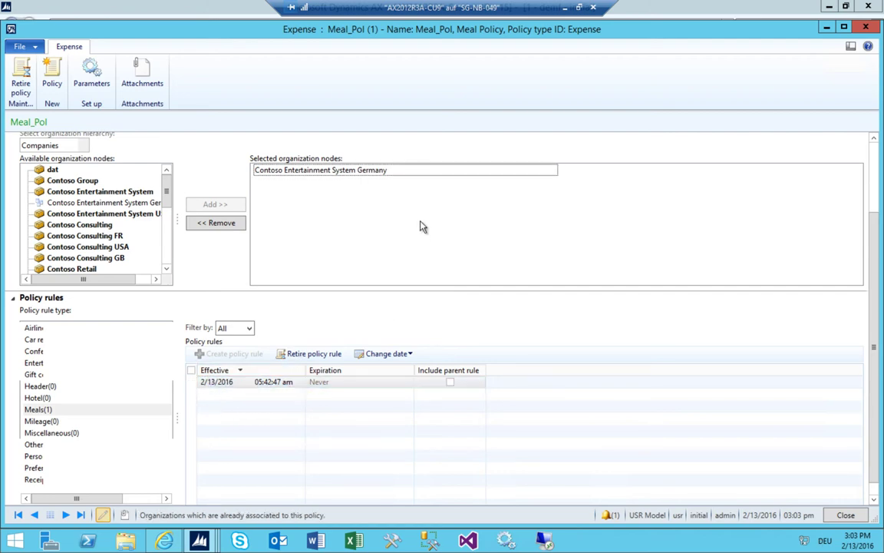
key(Escape)
click(159, 23)
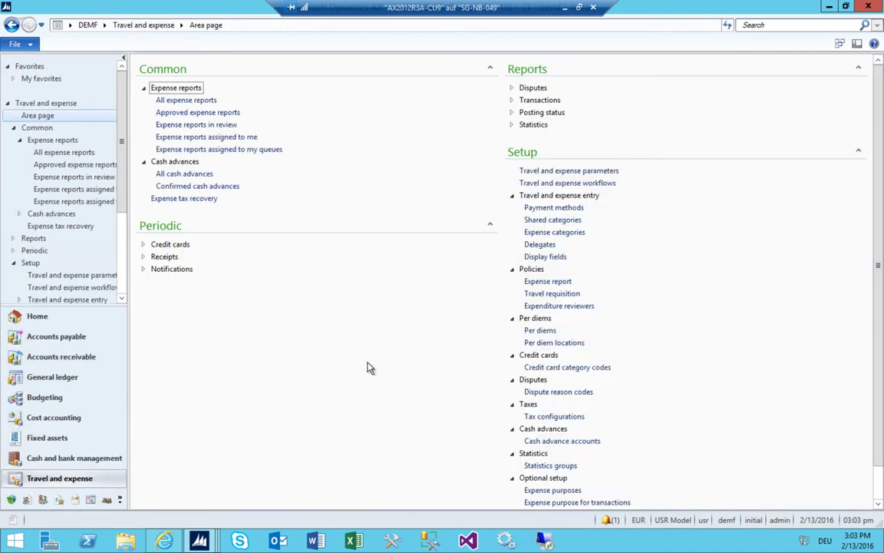
Step: Open expense report 000002 from All expense reports in its detail form
click(190, 103)
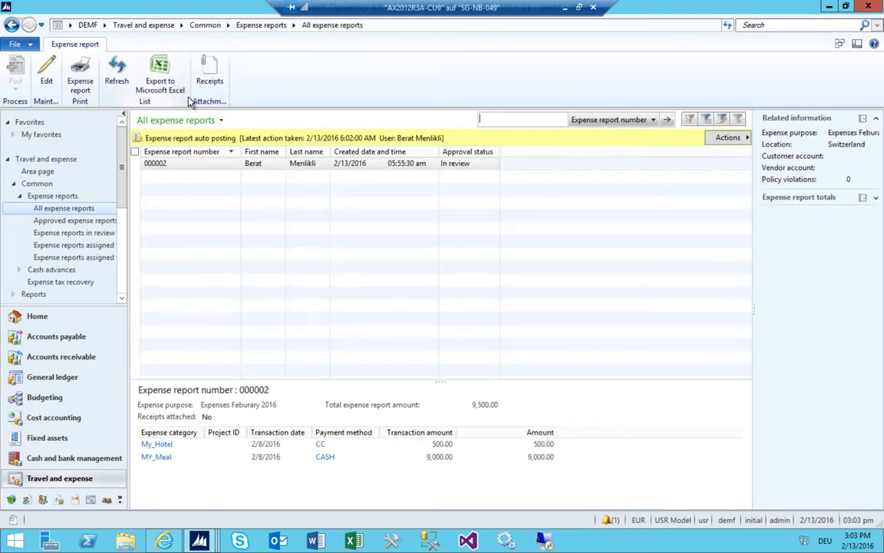
click(177, 164)
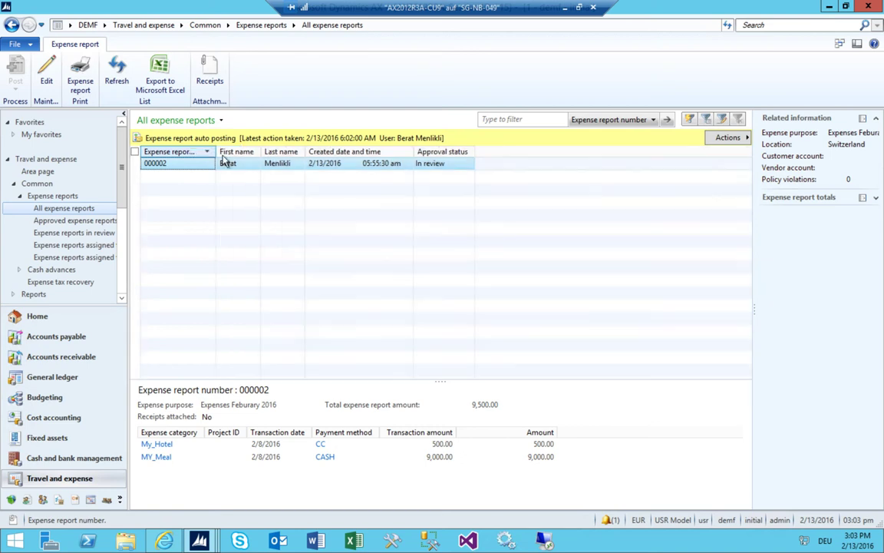
click(227, 163)
click(275, 163)
click(756, 137)
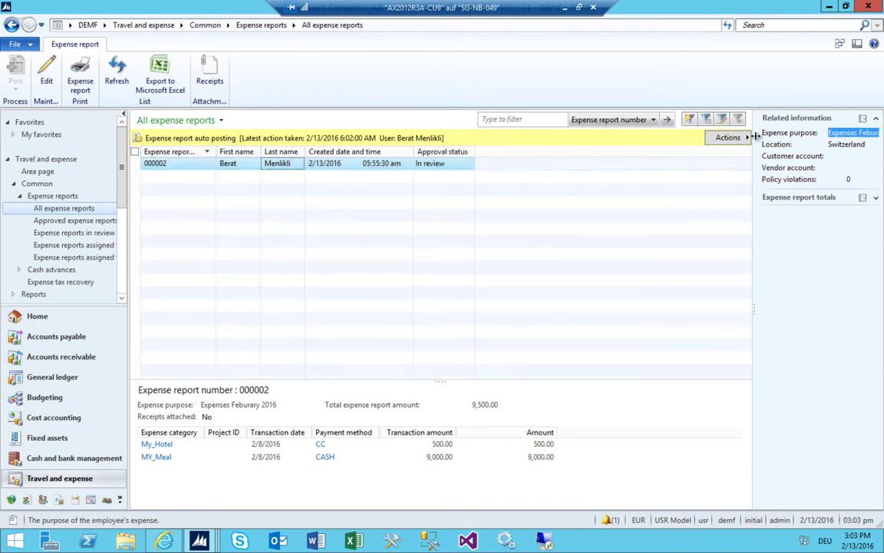
click(744, 139)
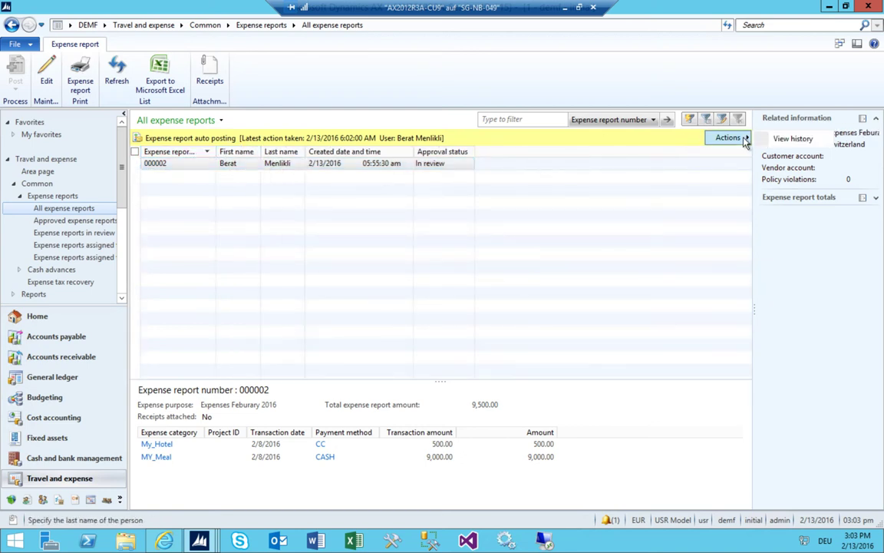
click(291, 166)
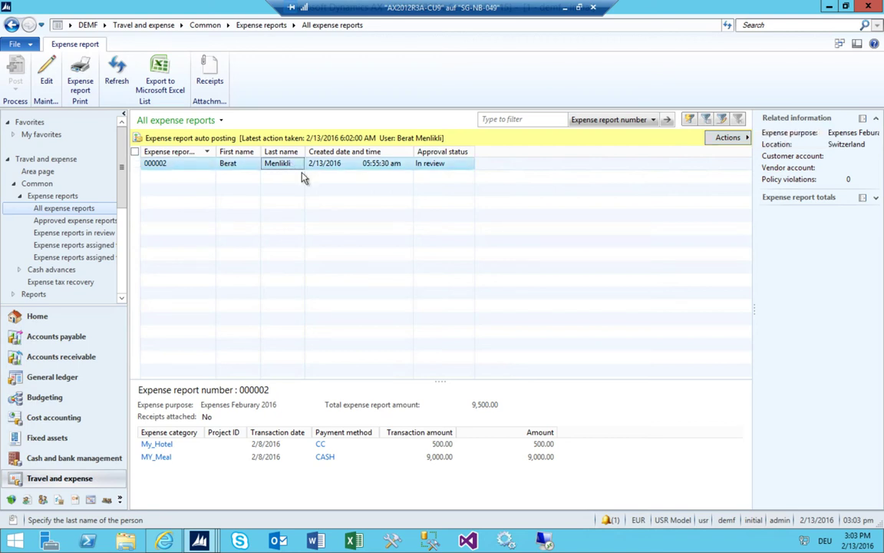
click(742, 139)
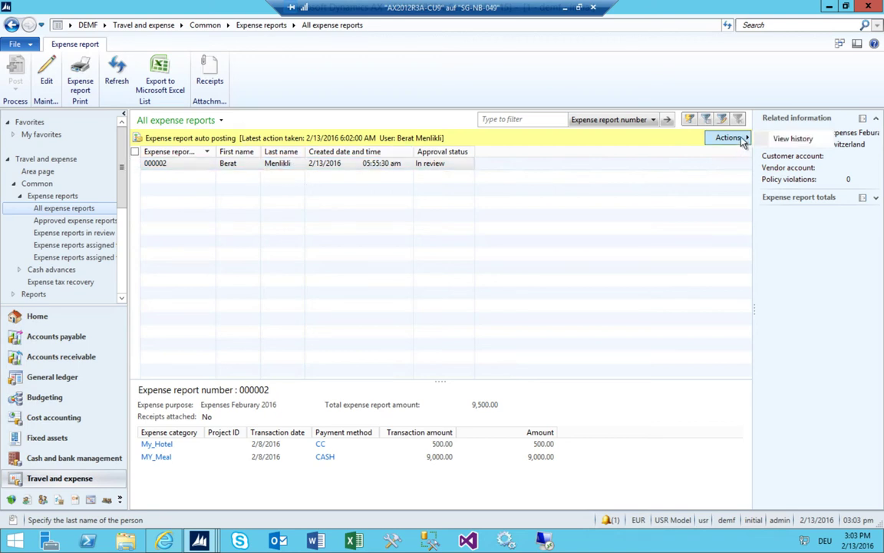
double_click(312, 170)
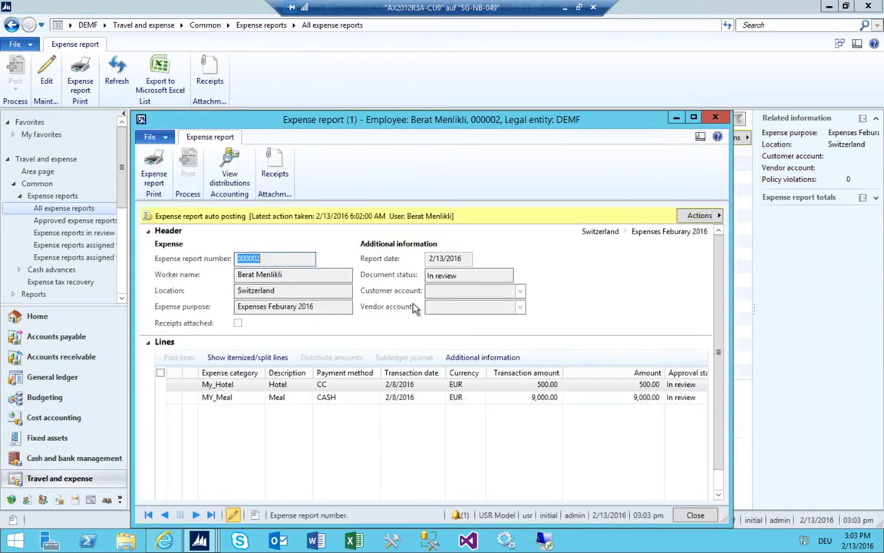
Step: View report 000002's workflow history, showing the Expense report auto posting workflow Completed
click(702, 218)
click(240, 274)
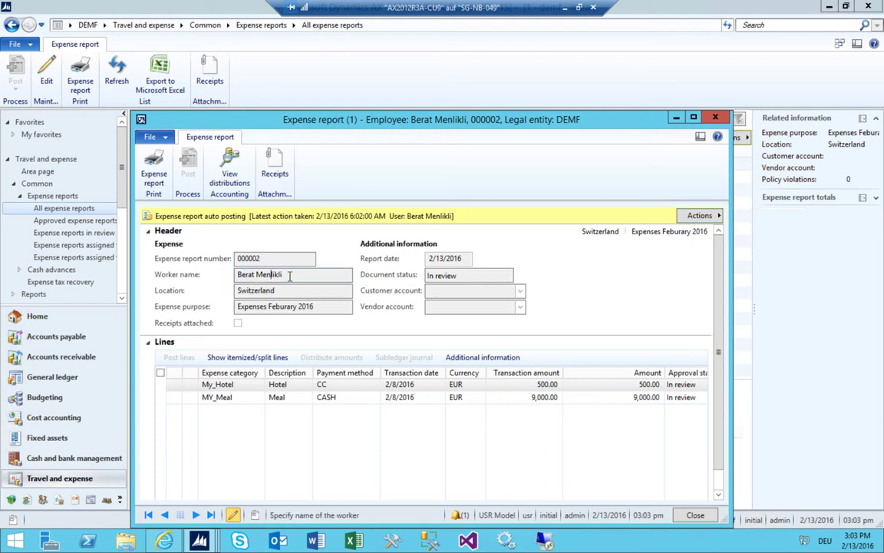
click(255, 259)
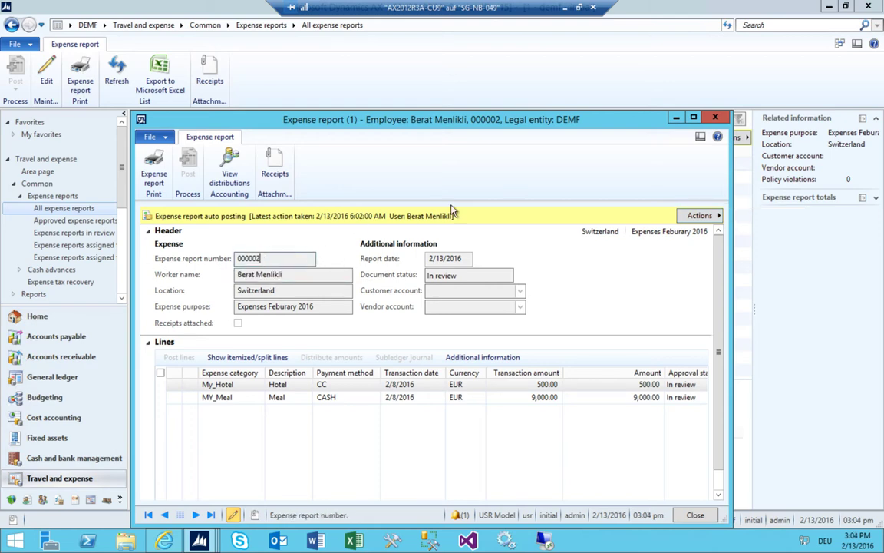
click(701, 218)
click(756, 219)
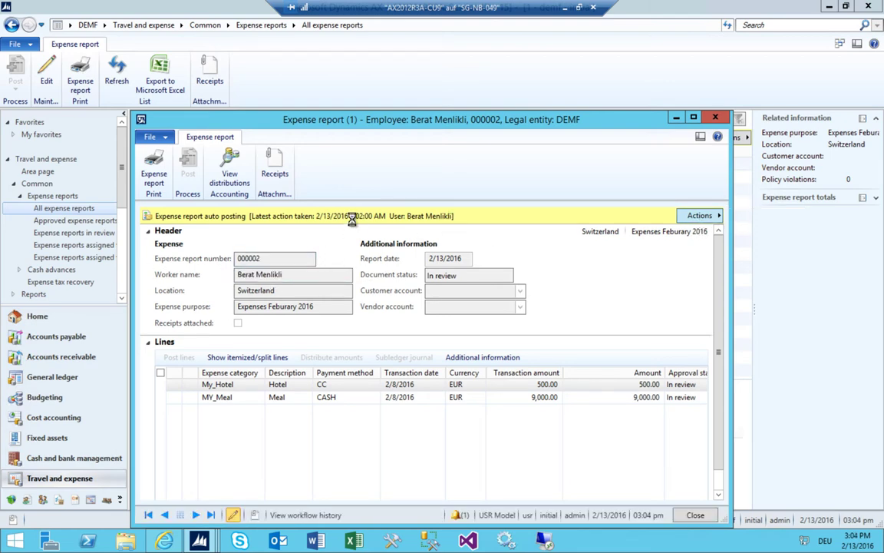
click(299, 97)
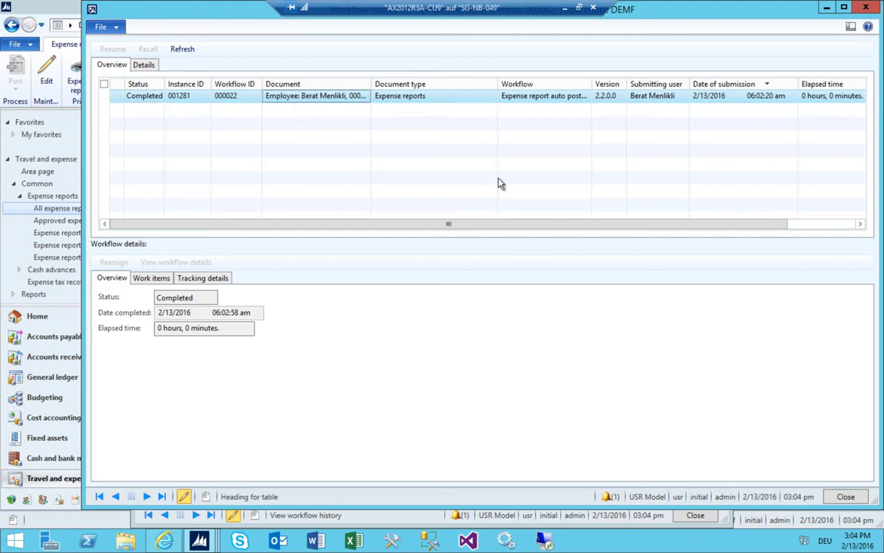
Step: Close the workflow history window and the expense report form
key(Escape)
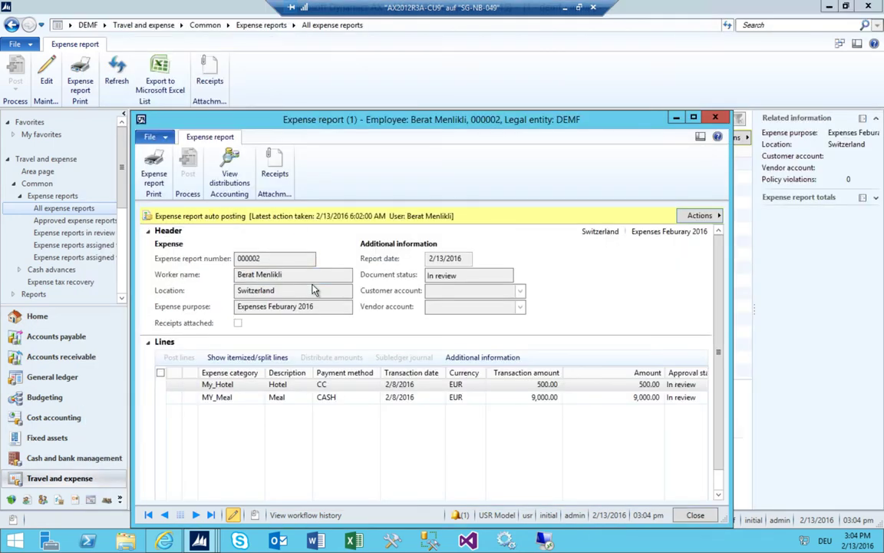
key(Escape)
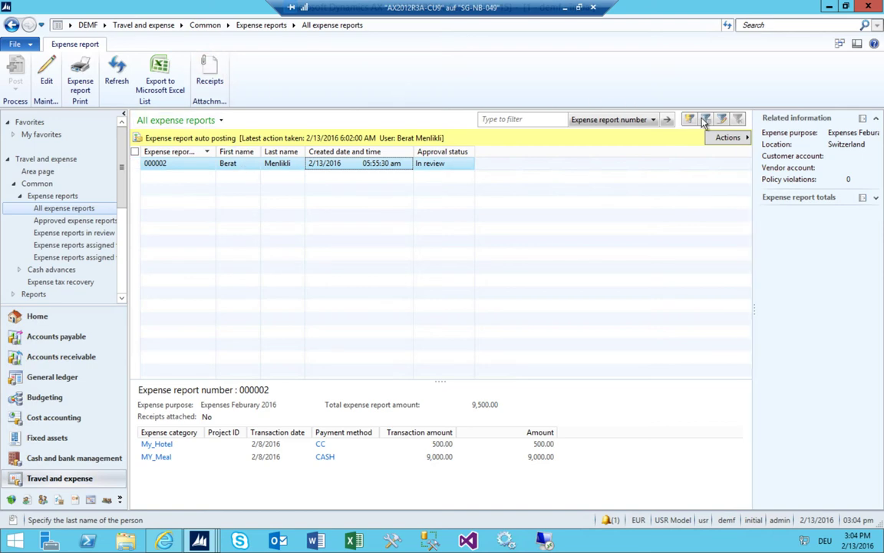
click(727, 138)
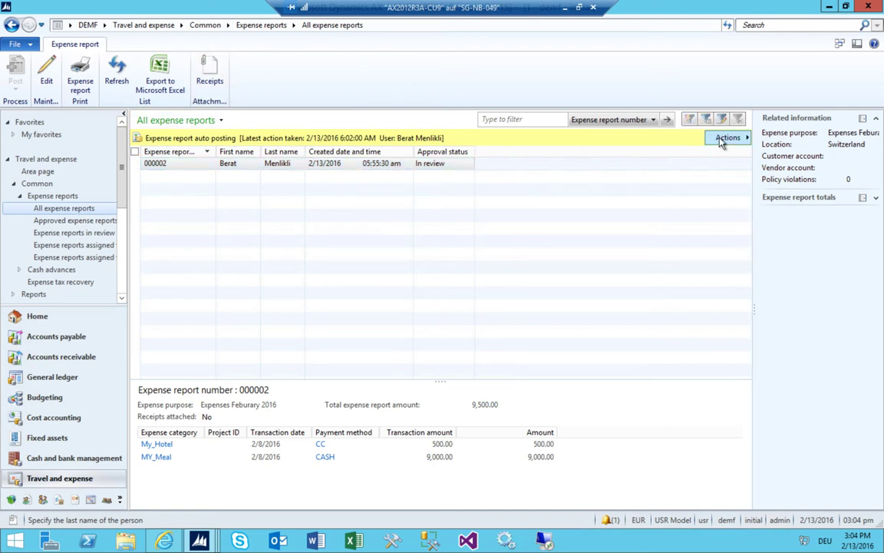
click(306, 167)
Step: Confirm report 000002 is still In review in the in-review list, then go to System administration
click(120, 24)
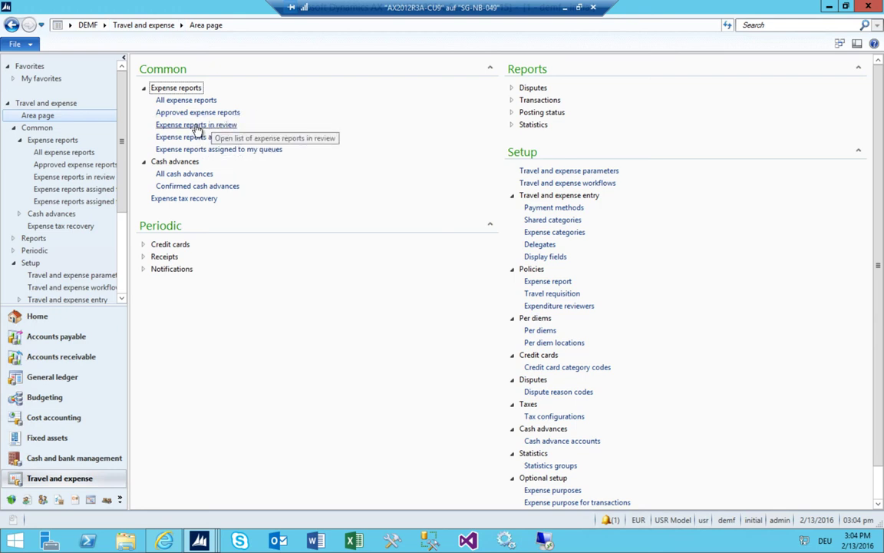
click(197, 126)
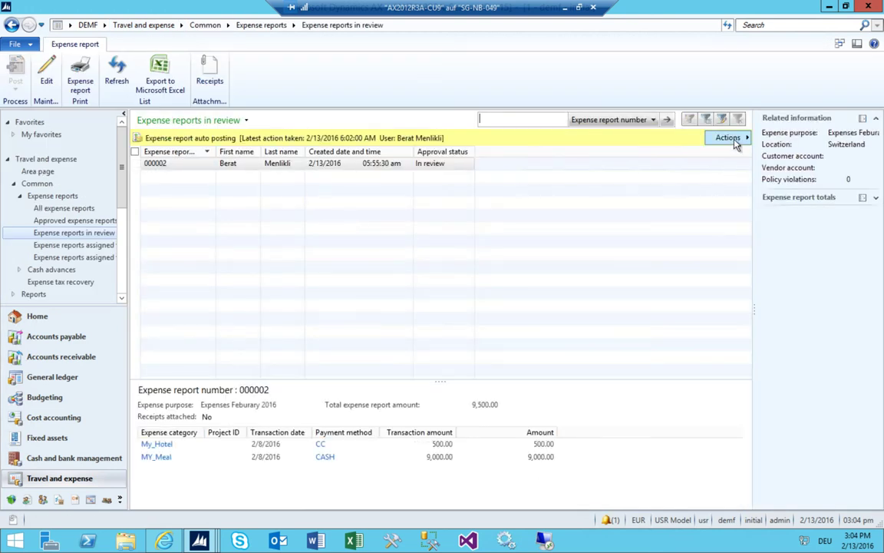
click(136, 26)
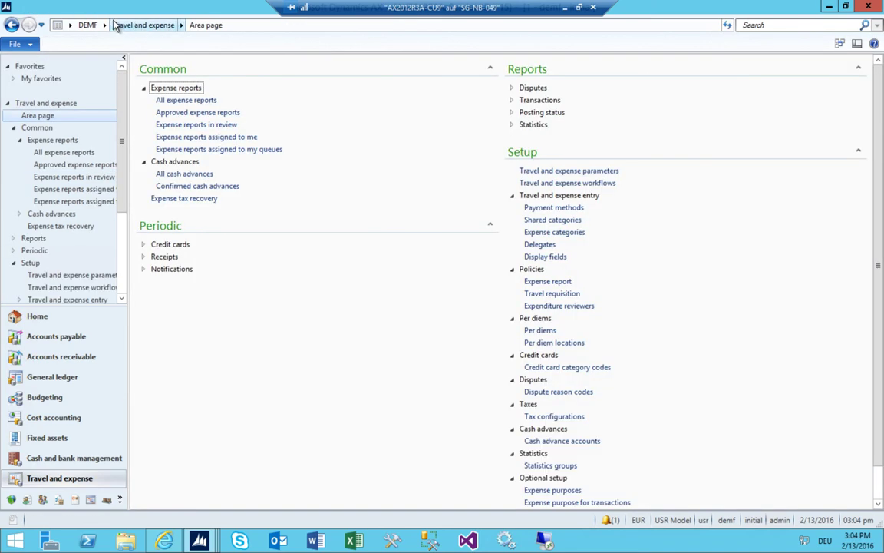
click(104, 25)
click(145, 418)
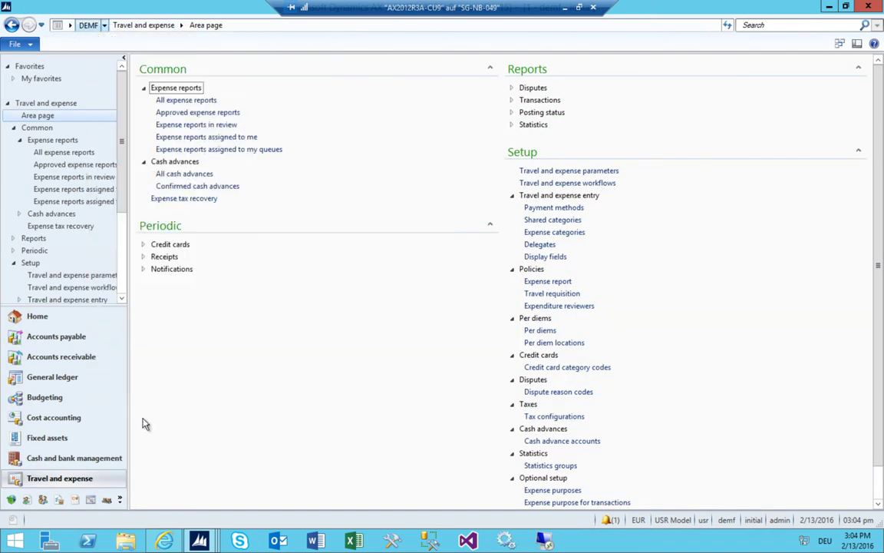
Step: Check Workflow message processing batch history, sorted by actual start, confirming runs Ended on 2/13/2016
click(545, 112)
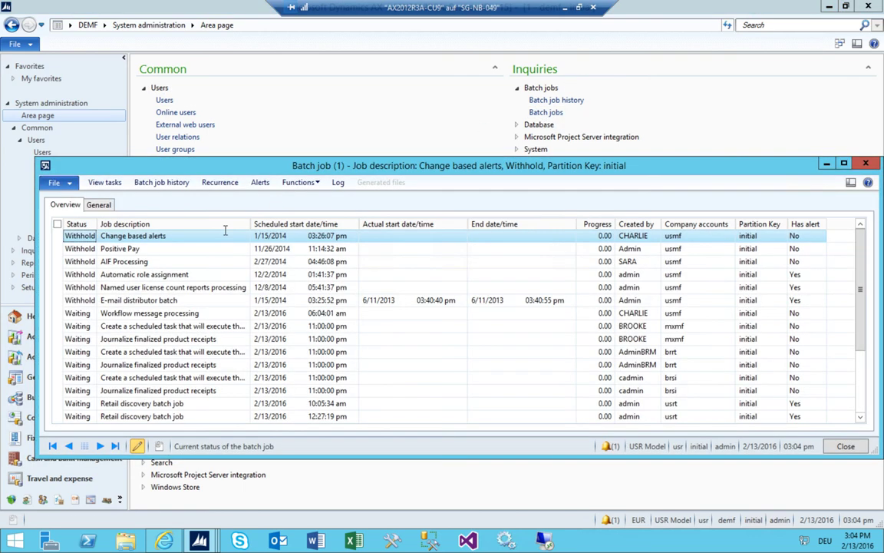
click(117, 312)
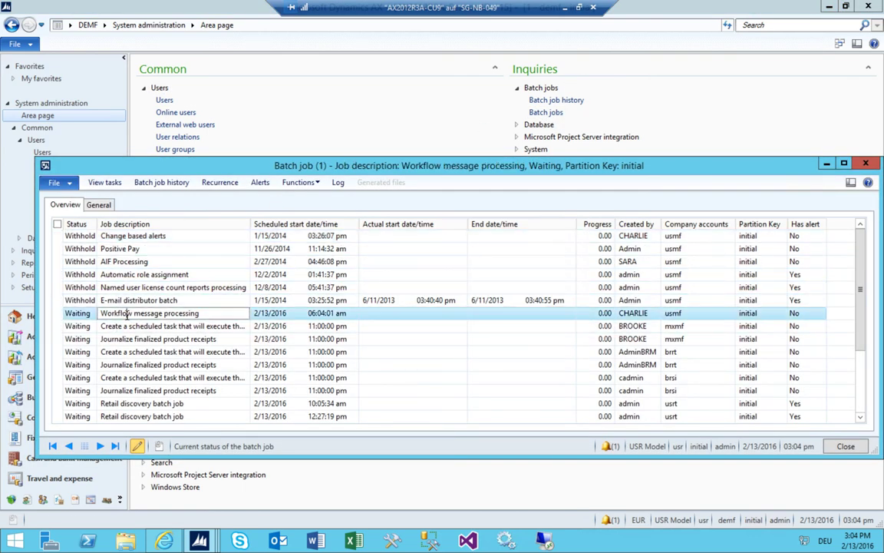
click(192, 313)
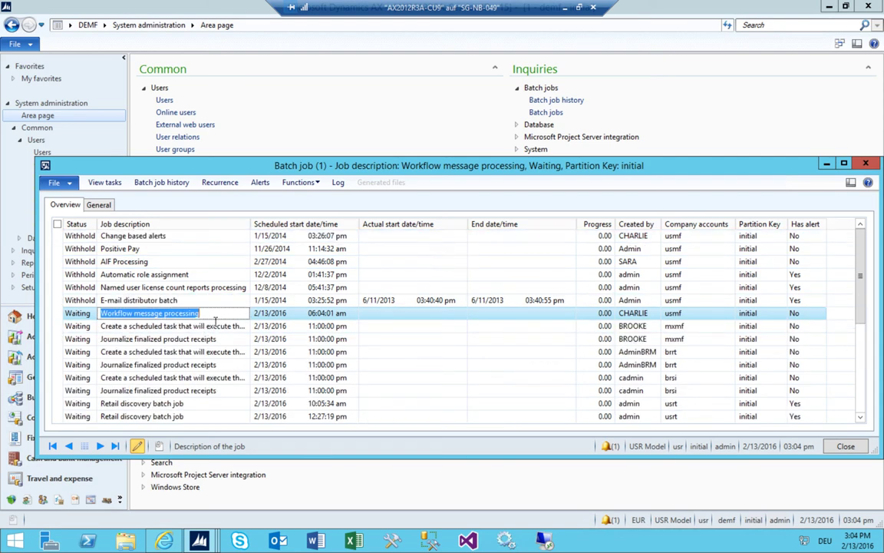
click(161, 182)
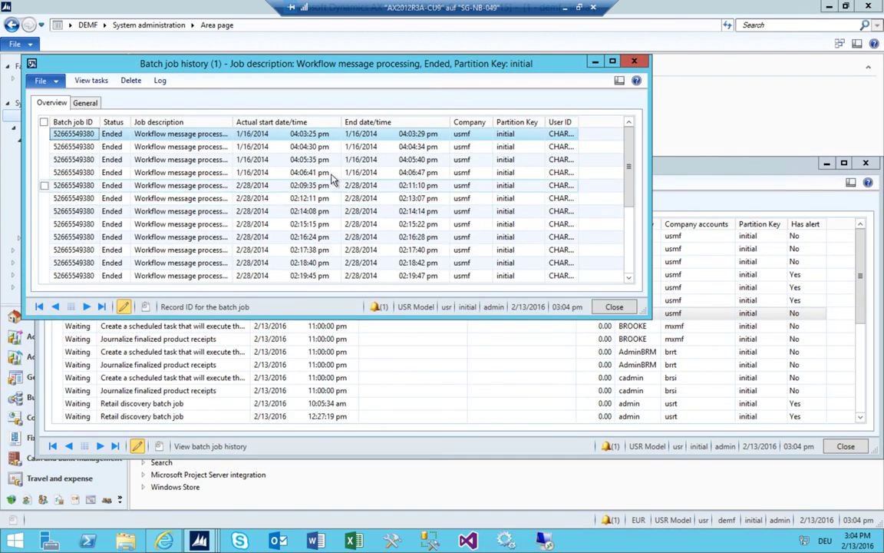
click(311, 123)
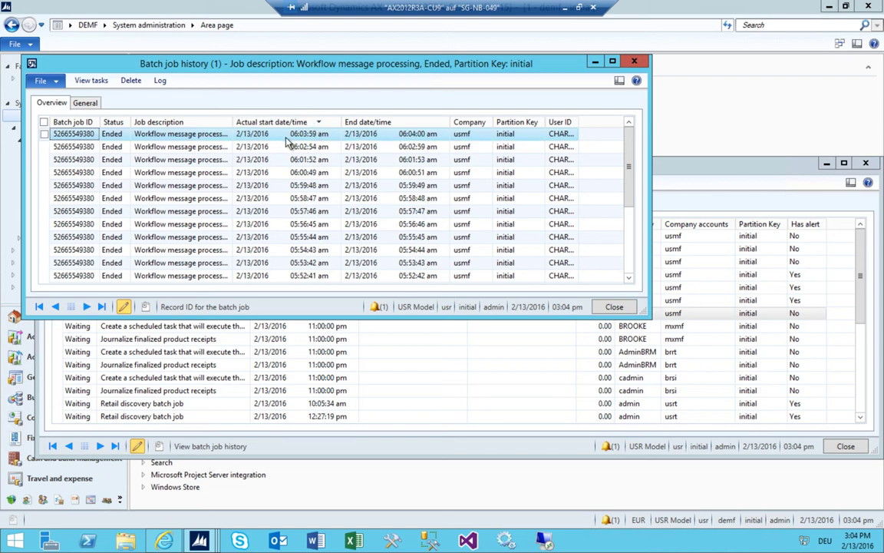
click(287, 138)
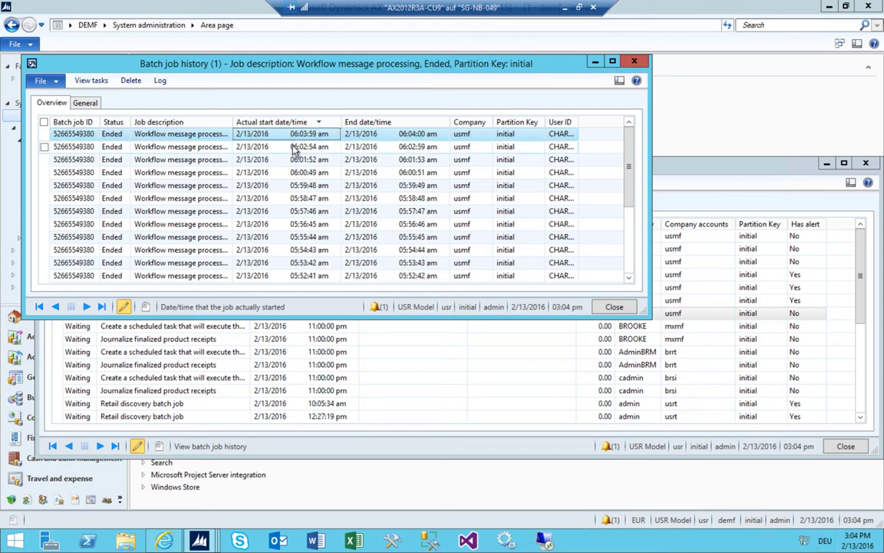
click(350, 136)
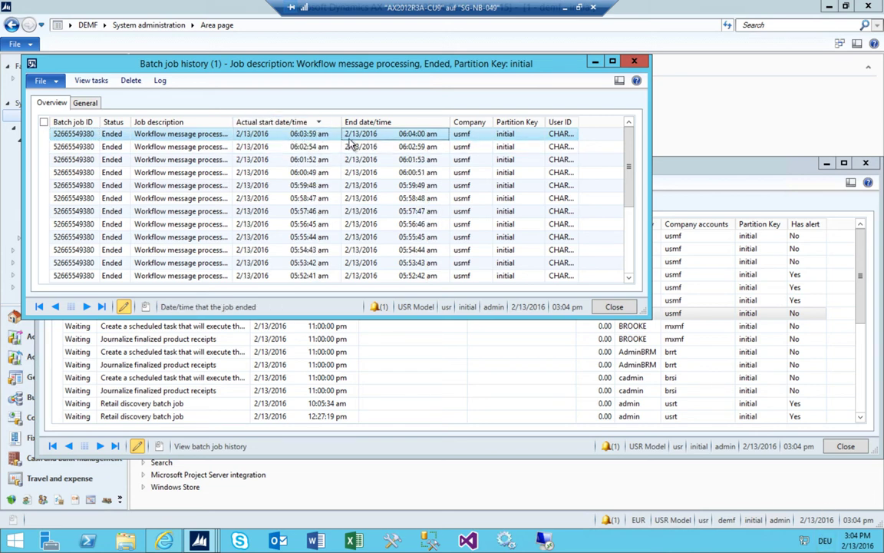
click(263, 136)
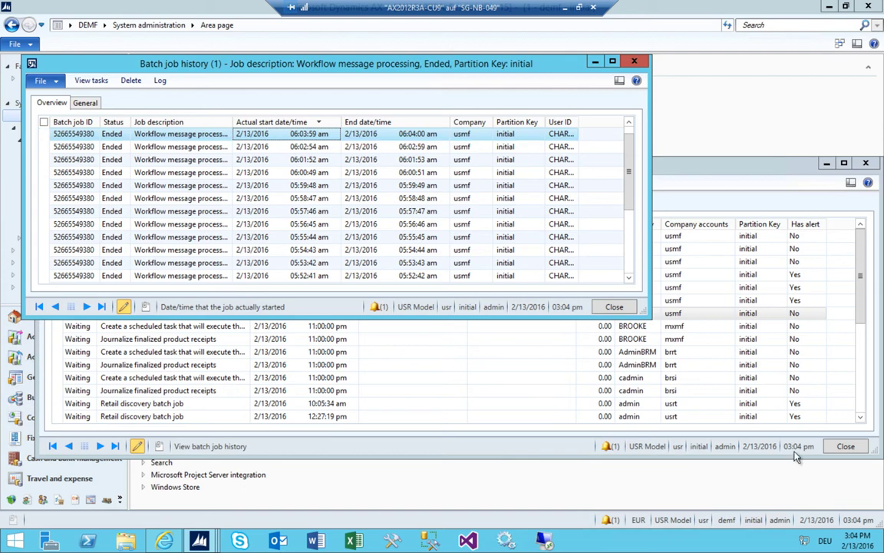
key(Escape)
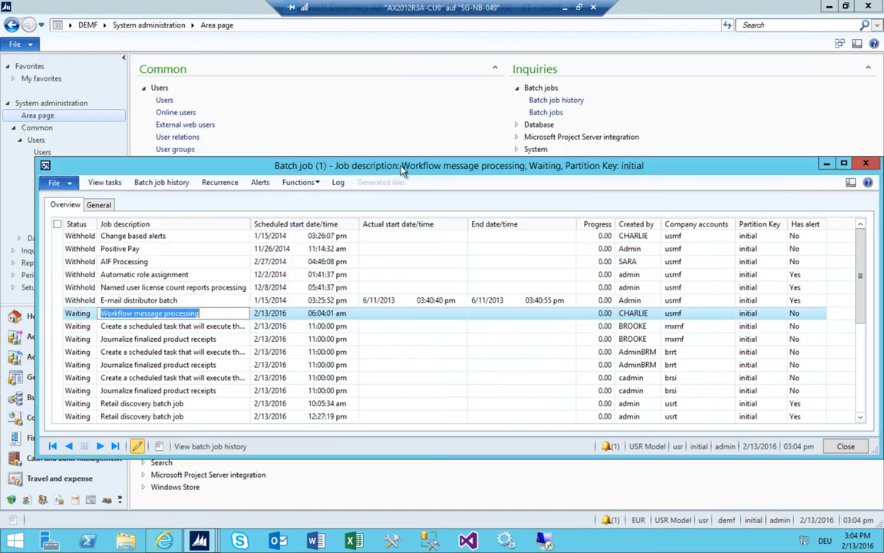
key(Escape)
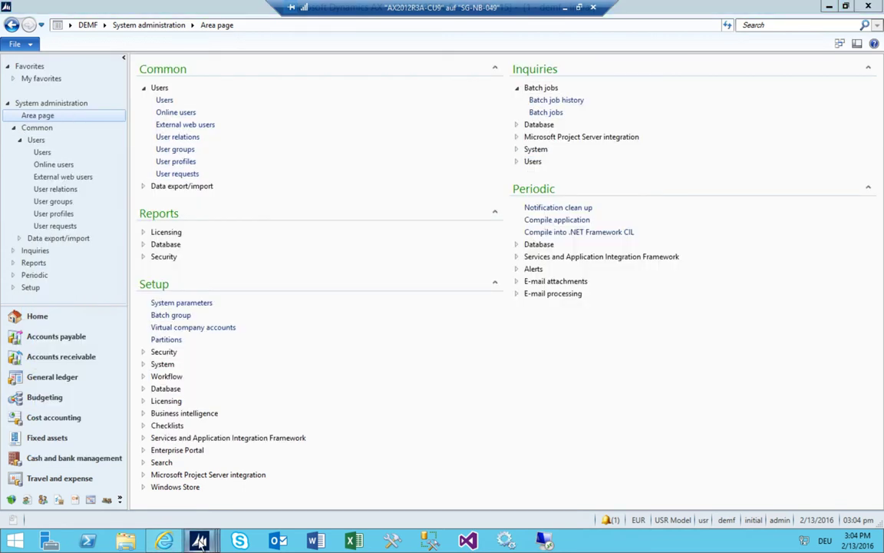
Step: Recheck report 000002 In review at 9,500.00 EUR in All expense reports, then return to Travel and expense
mouse_move(199, 541)
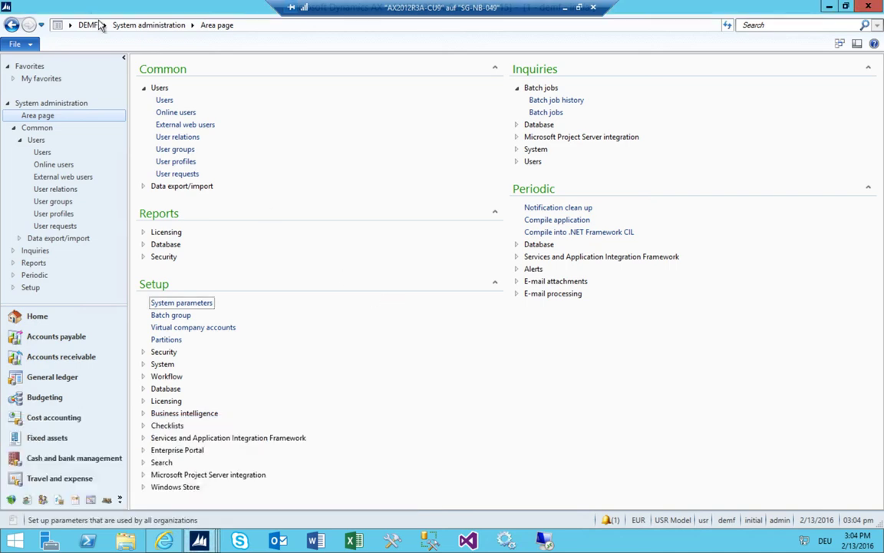
click(103, 24)
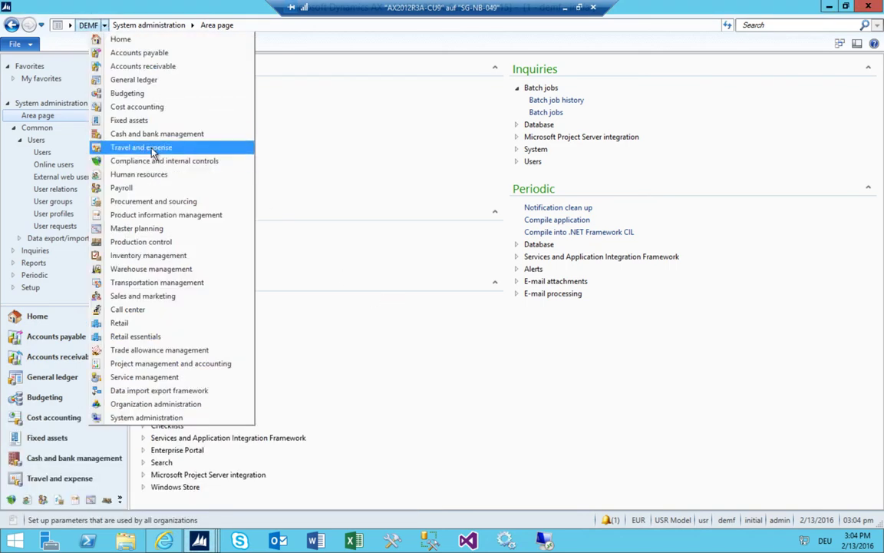
click(139, 147)
click(159, 97)
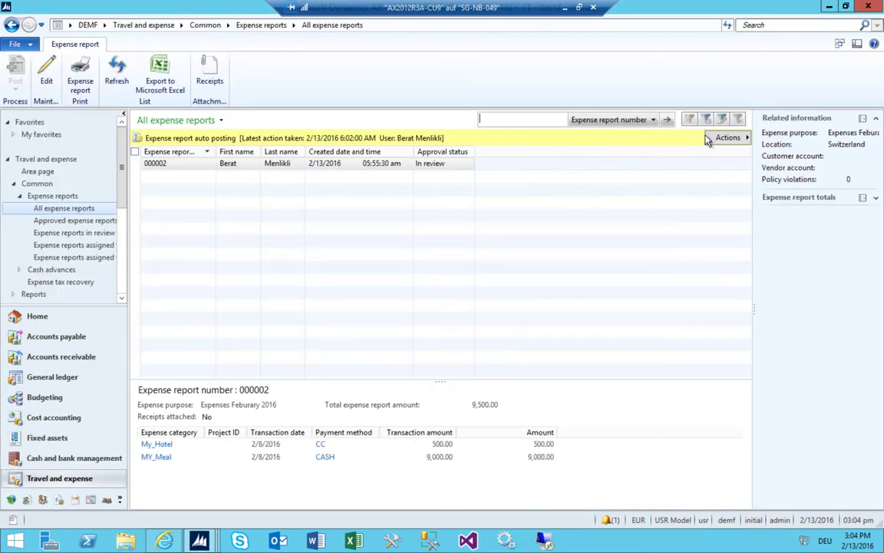
click(741, 137)
click(351, 166)
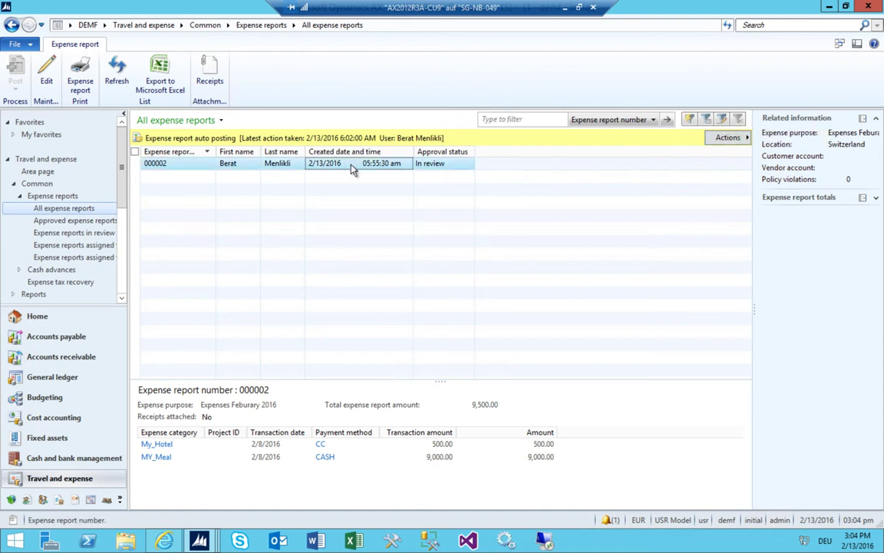
click(728, 137)
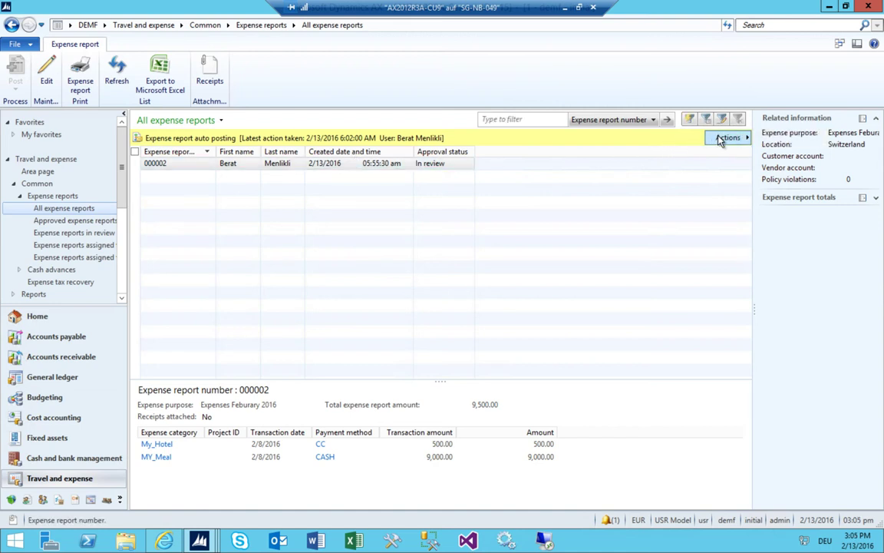
click(239, 100)
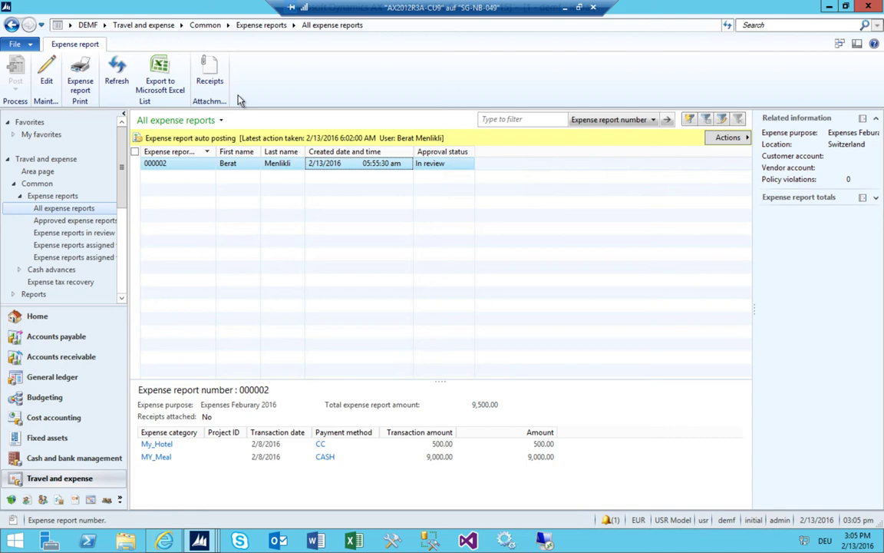
click(104, 25)
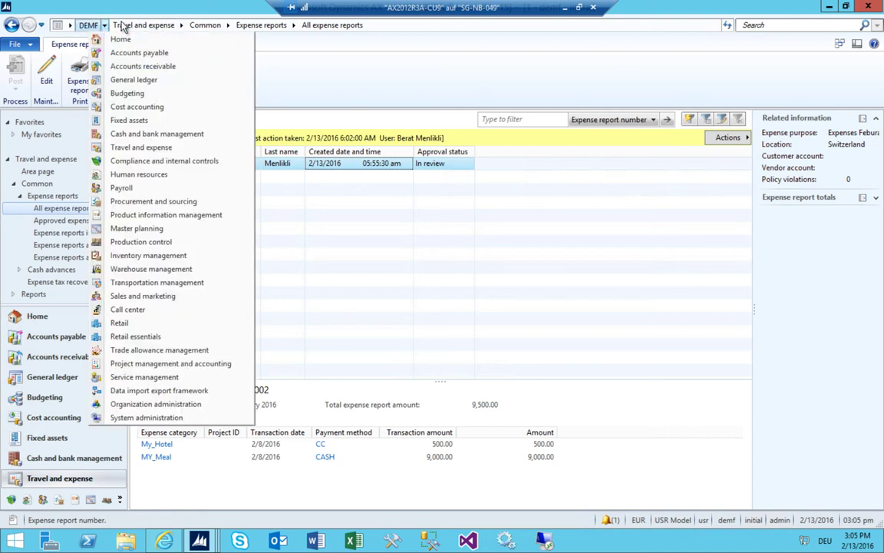
click(149, 149)
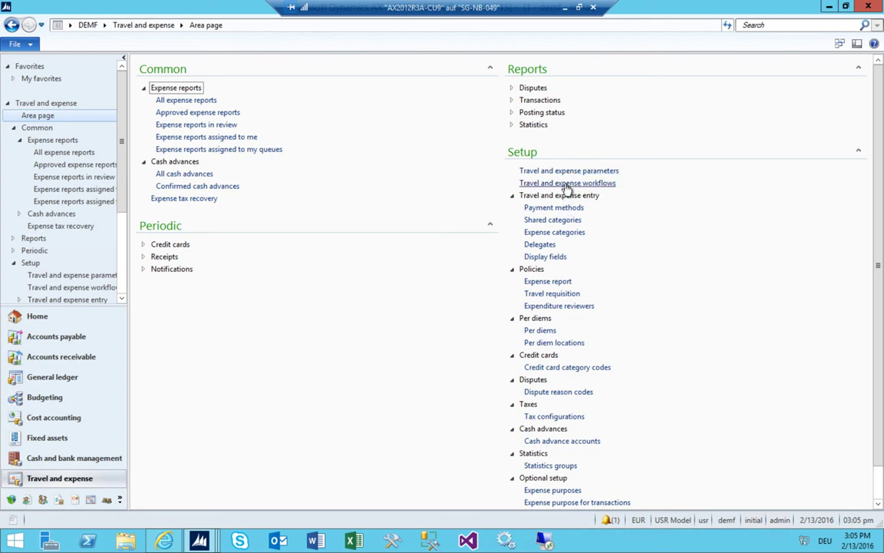
Step: Edit workflow 000181 and show the Please Approve step's user-based assignment properties
click(542, 183)
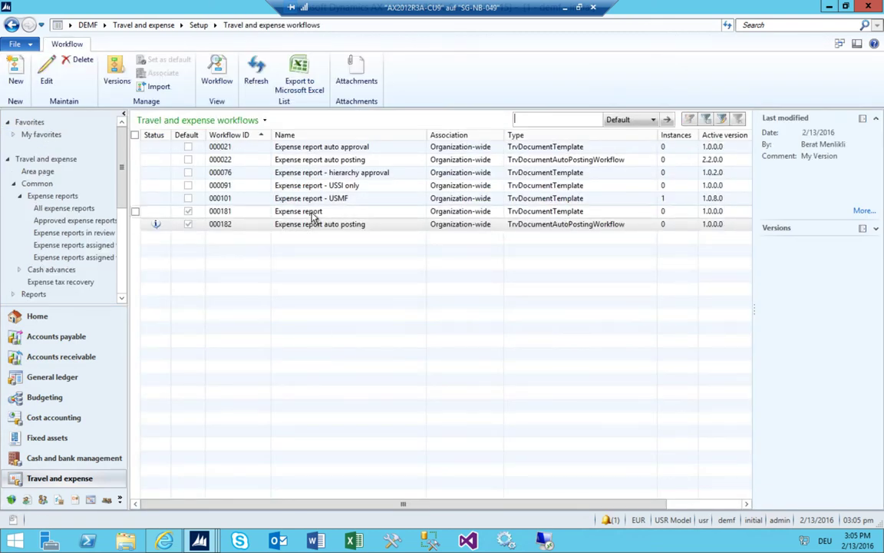
click(288, 211)
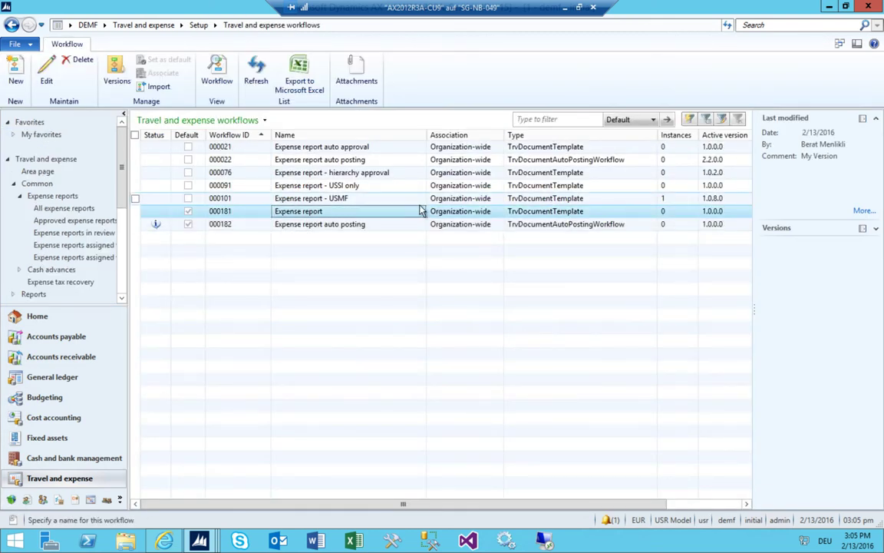
click(47, 77)
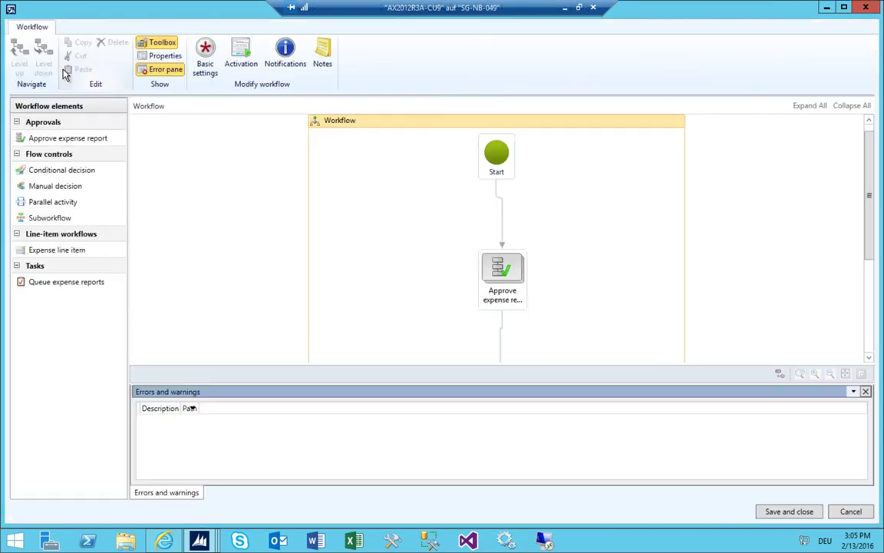
double_click(499, 276)
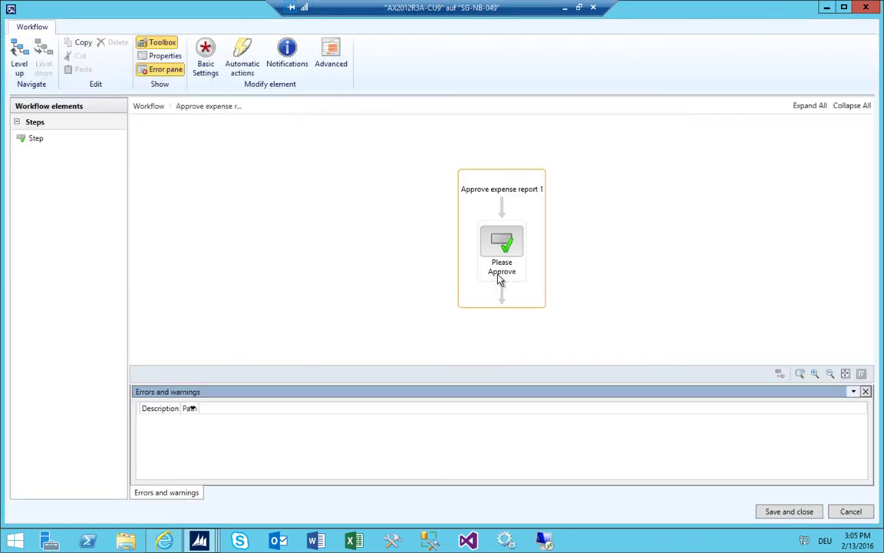
click(518, 251)
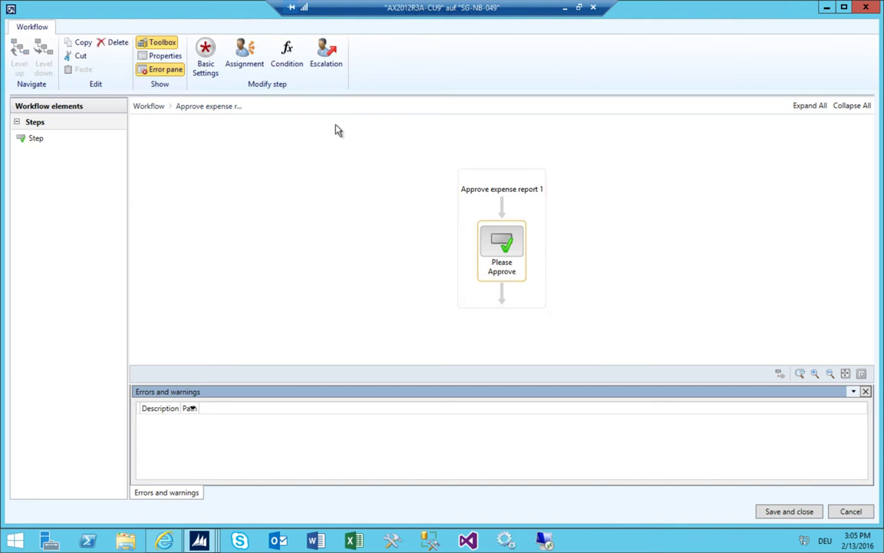
click(244, 56)
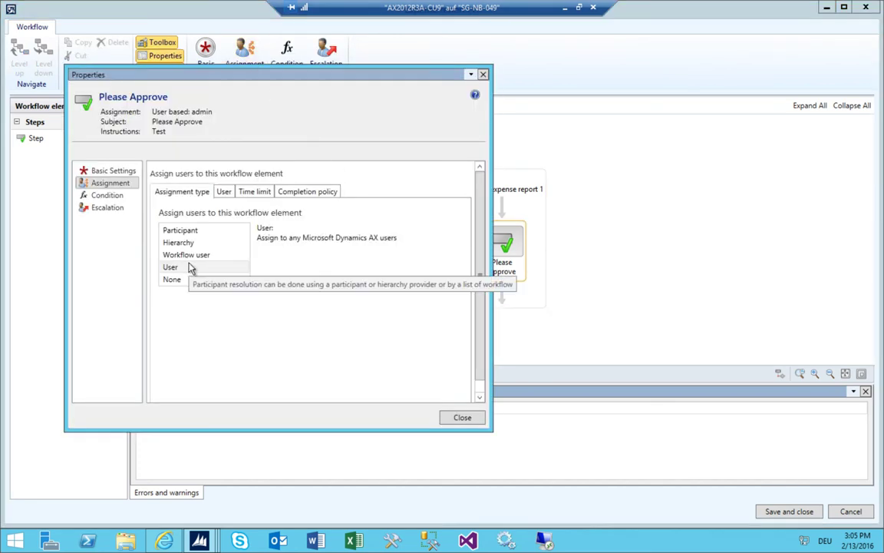
Step: Review the approval step's assigned users, trying an 'admin' search and then clearing it
click(224, 191)
click(357, 252)
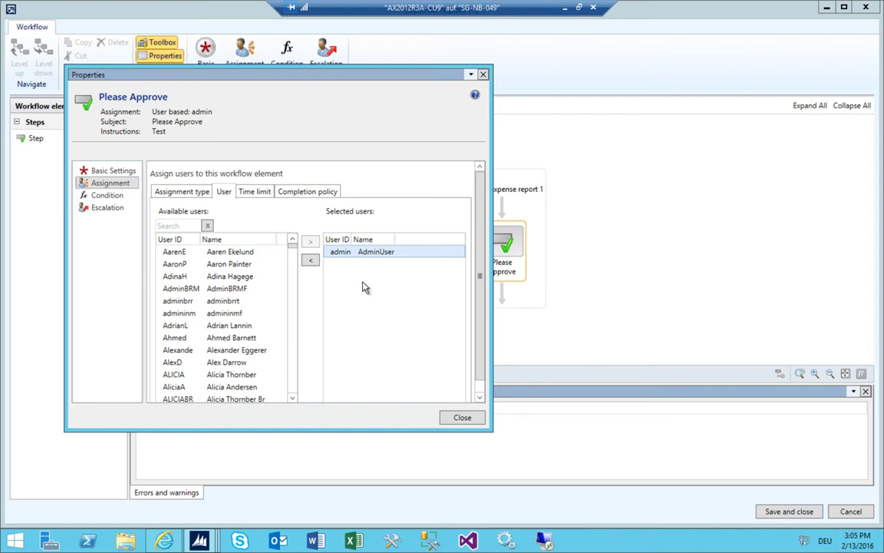
click(188, 312)
click(178, 225)
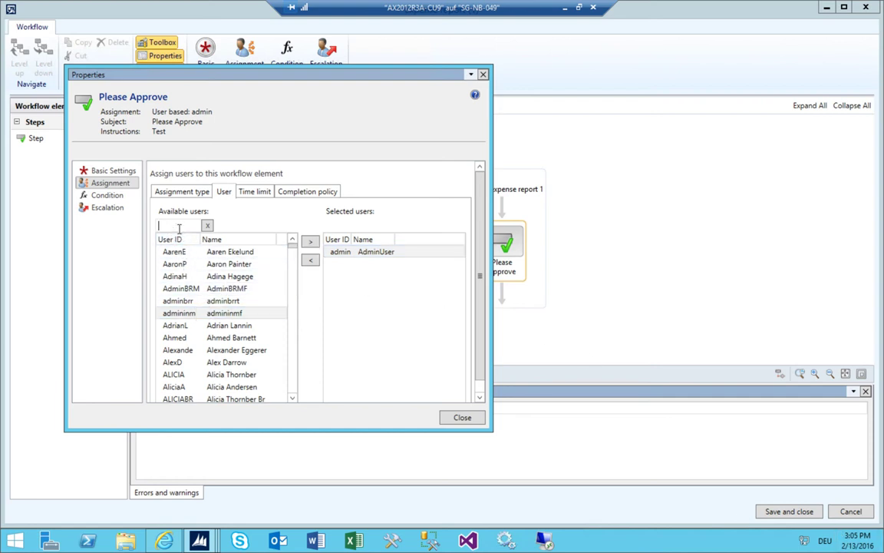
text(admin)
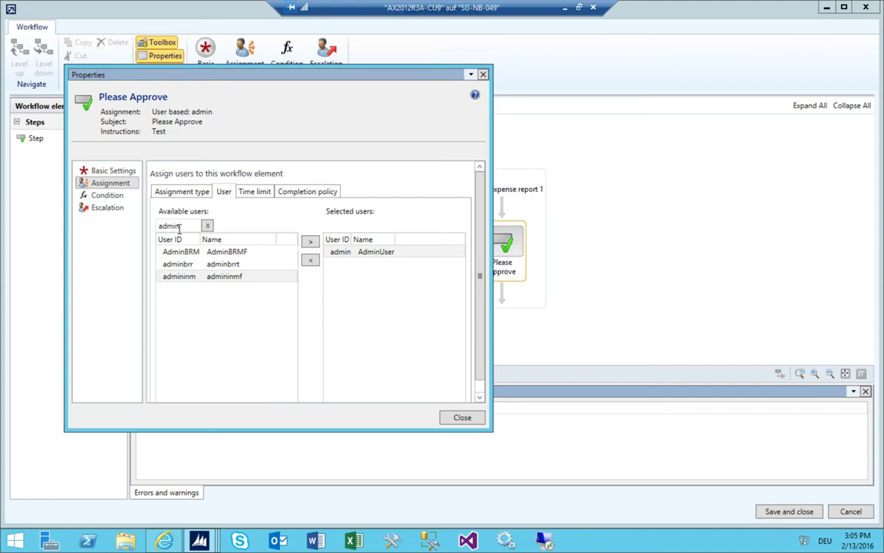
key(BackSpace)
key(BackSpace)
key(BackSpace)
key(BackSpace)
key(BackSpace)
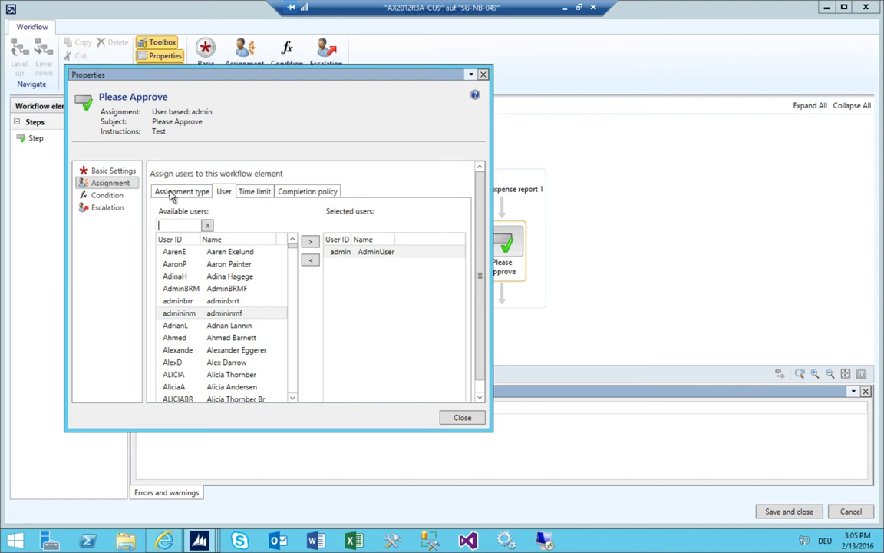
Step: Check the Assignment type, Completion policy and Time limit settings unchanged, then close the step properties
click(162, 191)
click(289, 191)
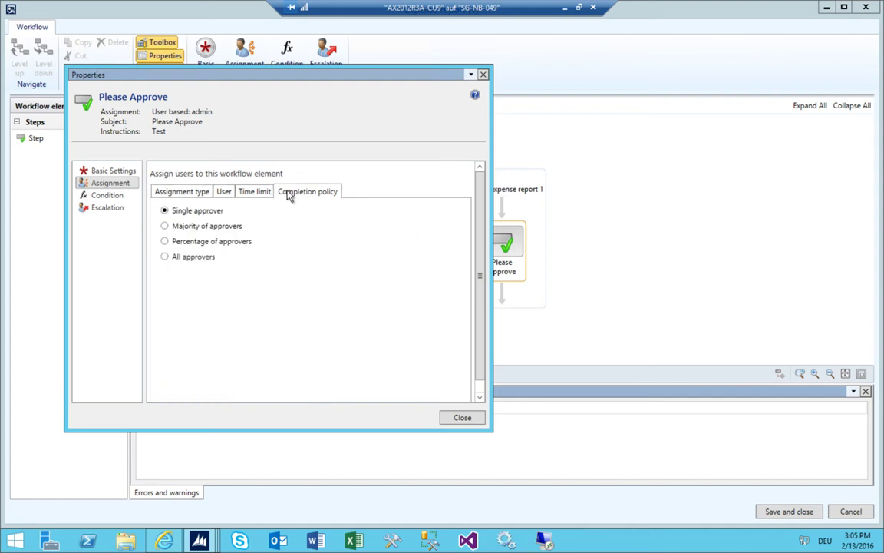
click(239, 191)
click(220, 193)
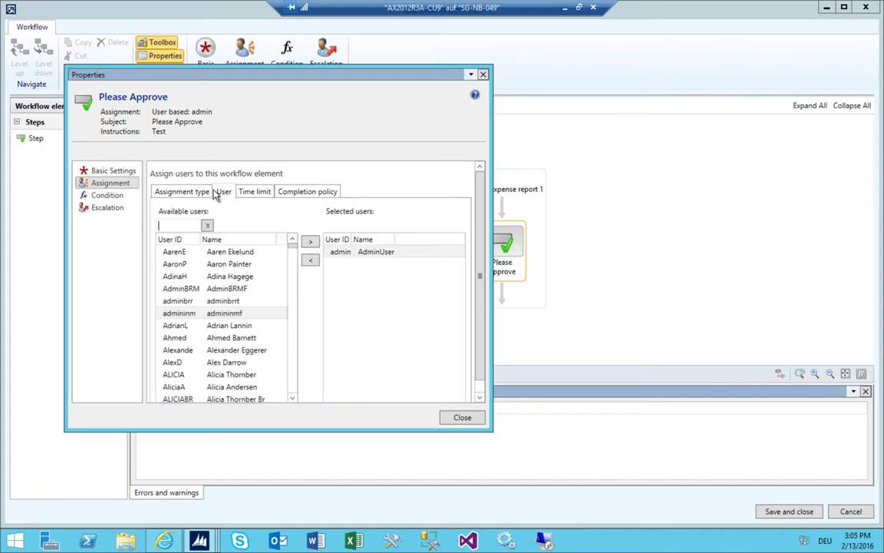
click(159, 193)
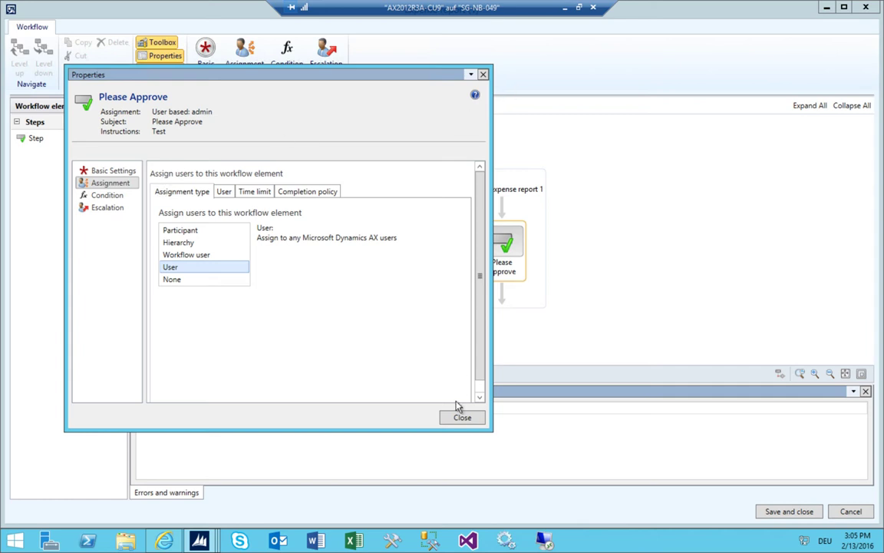
click(461, 416)
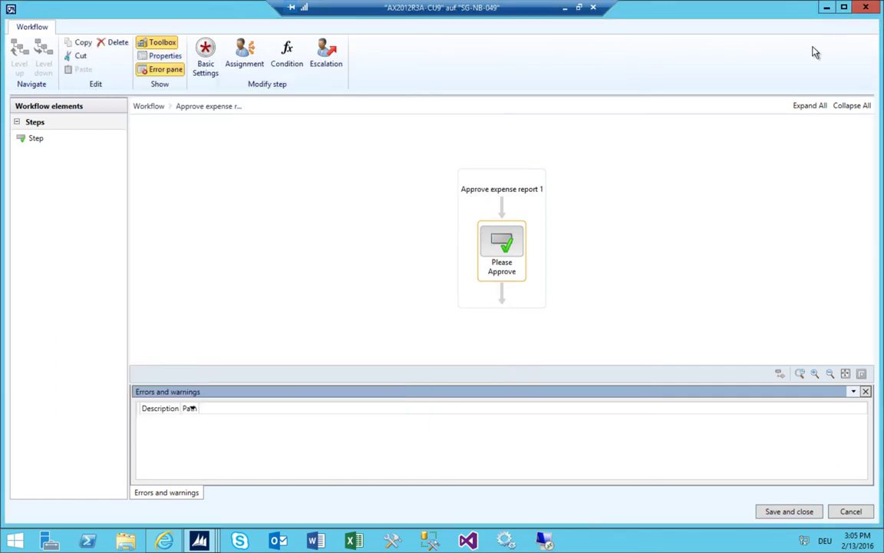
Step: Save and close workflow 000181 and return to the Travel and expense area page
click(798, 513)
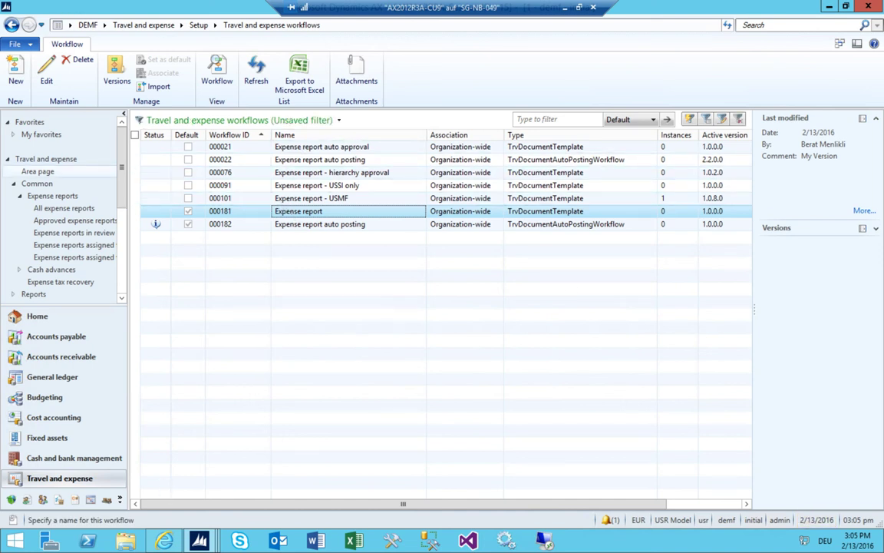
mouse_move(199, 540)
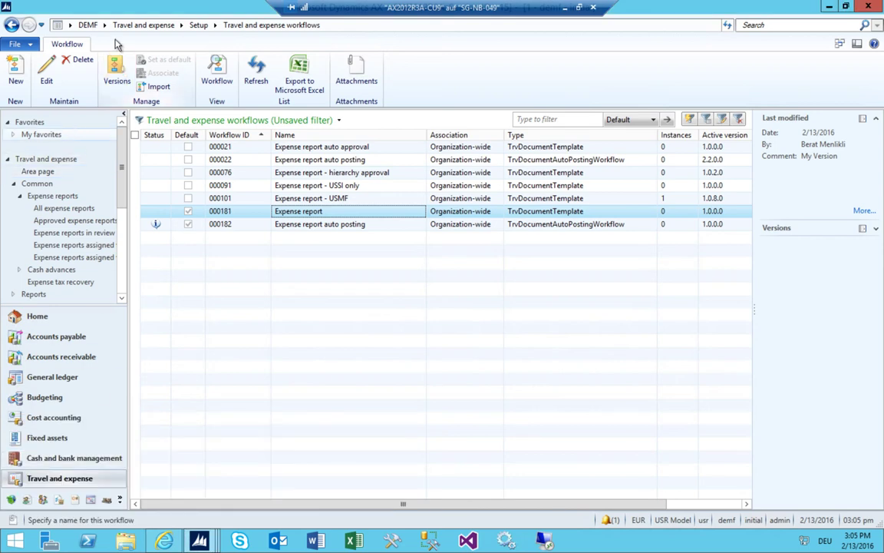
click(143, 25)
Step: Confirm in All expense reports that report 000002 is still In review at 9,500.00
click(188, 101)
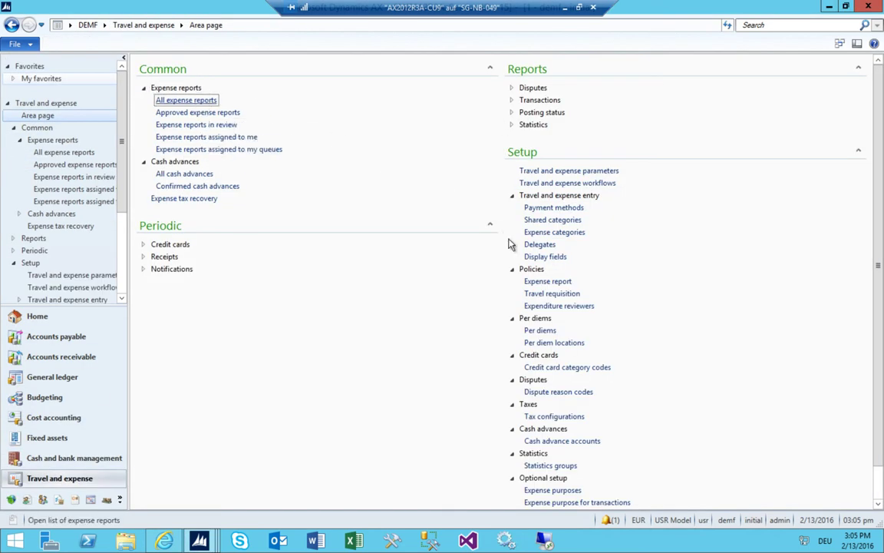
click(375, 170)
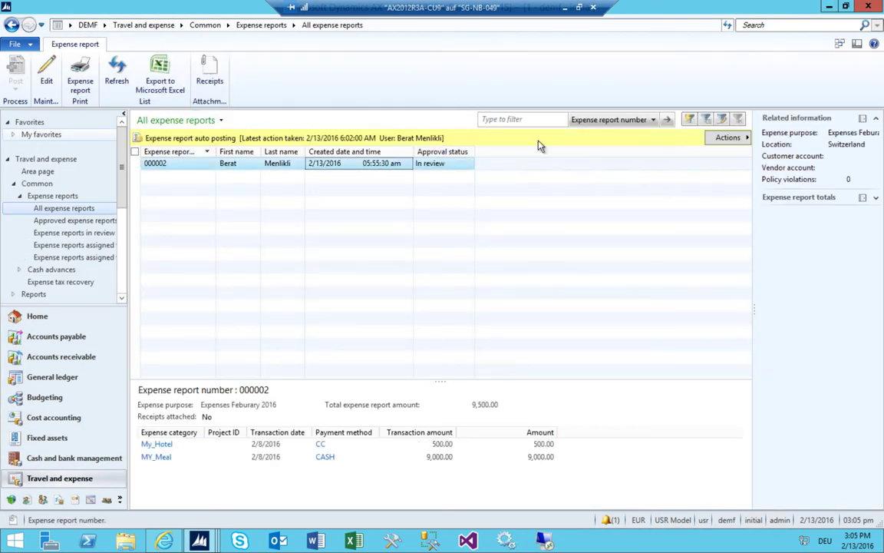
click(718, 143)
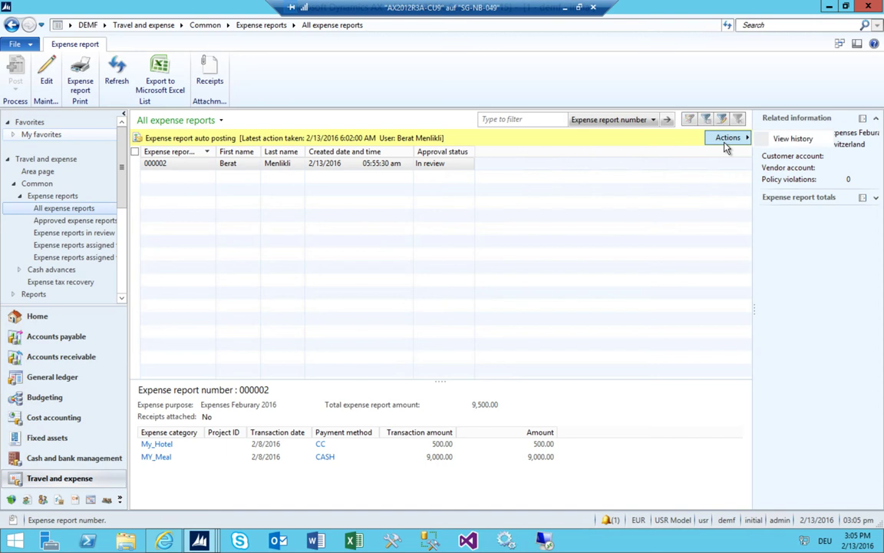
click(340, 164)
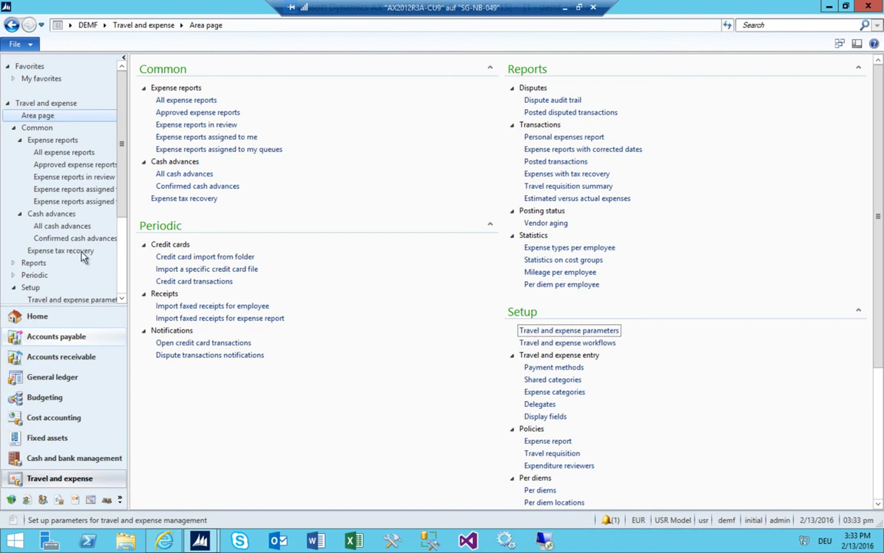
Step: Navigate to the Home area page
click(105, 25)
click(153, 42)
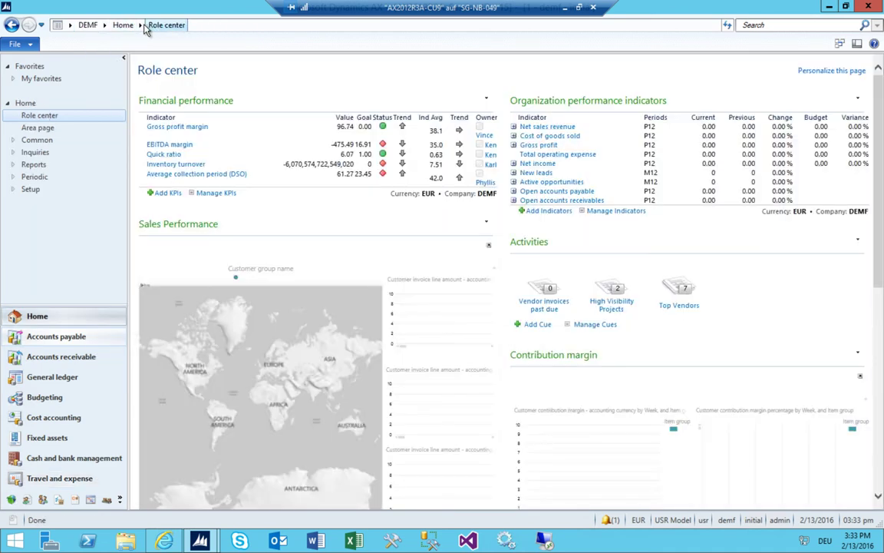
click(141, 25)
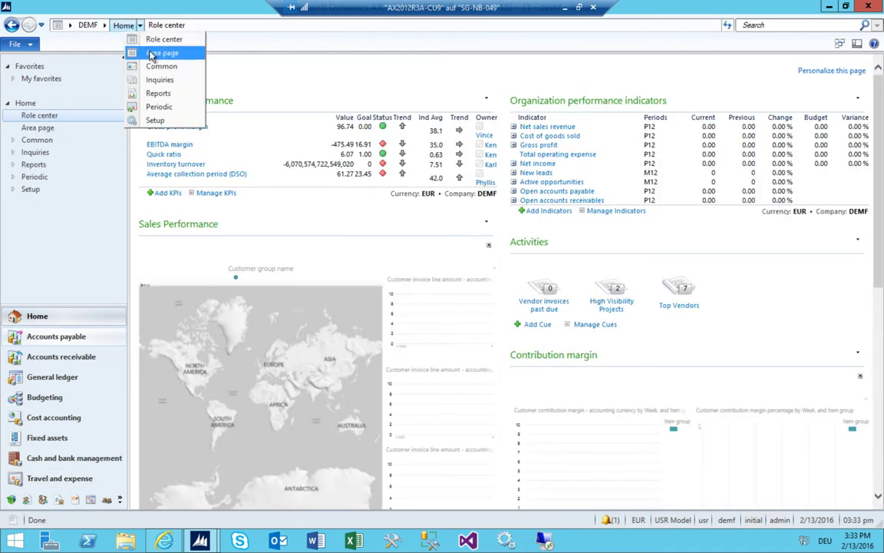
click(159, 53)
Step: Check in Workflow history, all statuses, that auto-posting workflow 001281 is Completed, then close it
click(549, 100)
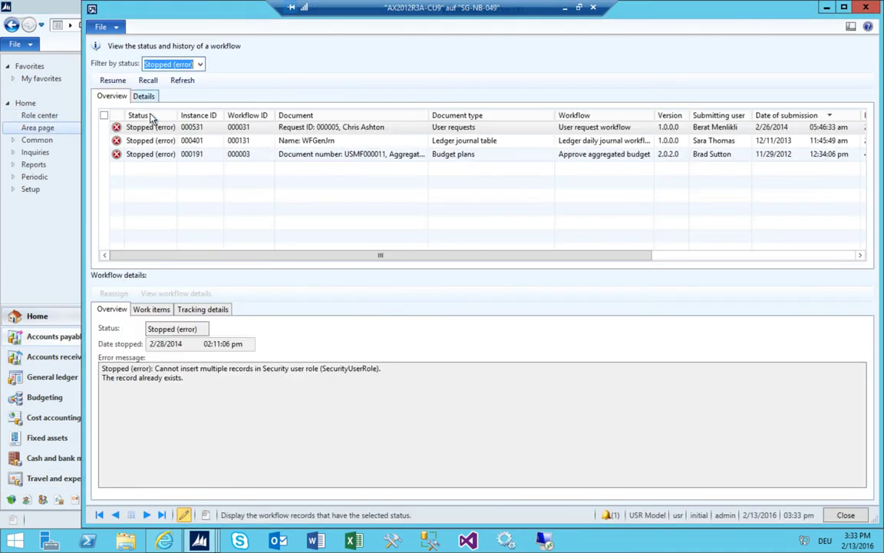
click(199, 65)
click(193, 78)
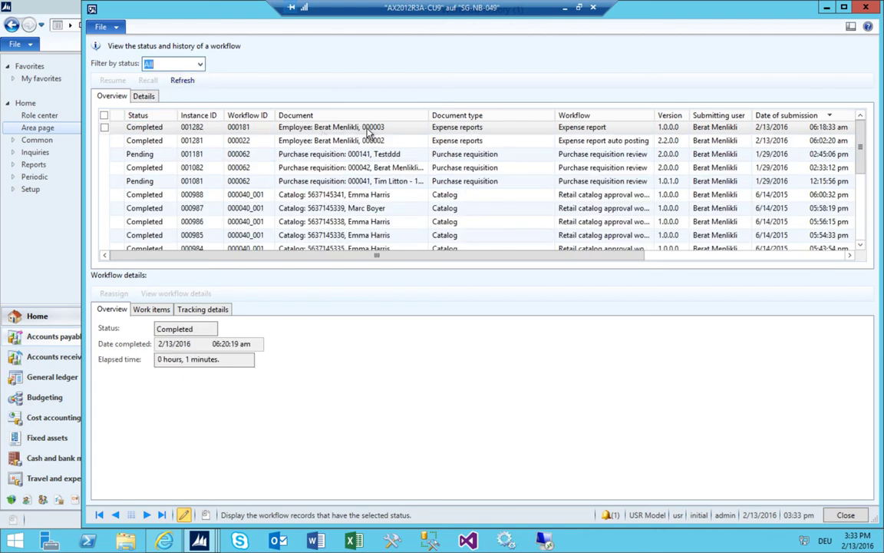
click(383, 140)
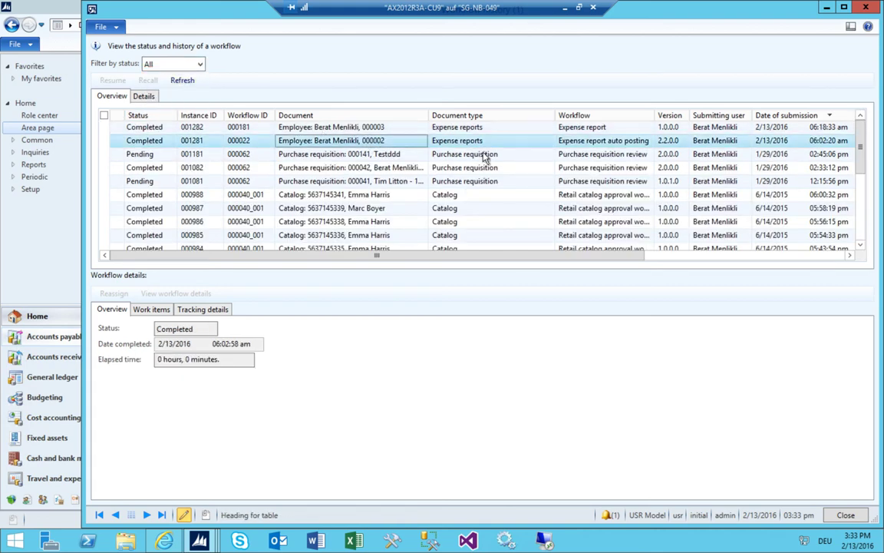
click(151, 309)
click(203, 311)
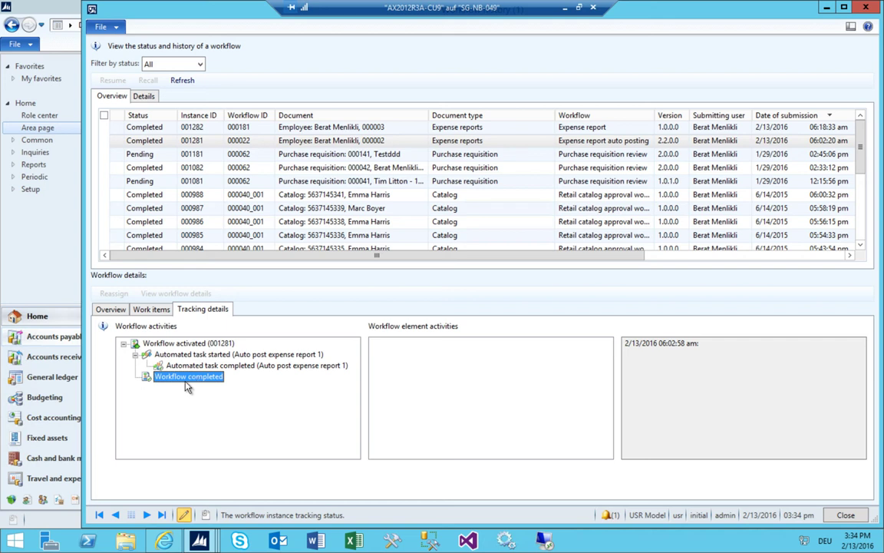
click(198, 365)
click(198, 354)
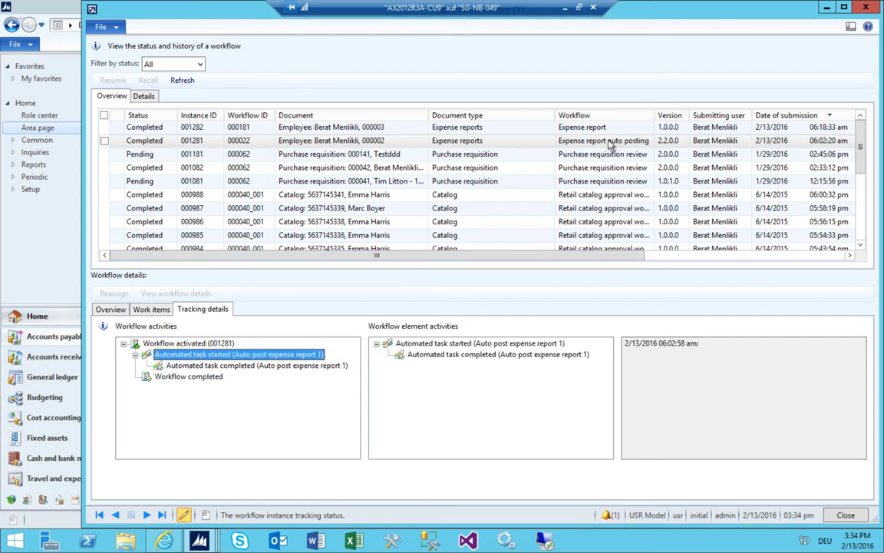
click(582, 141)
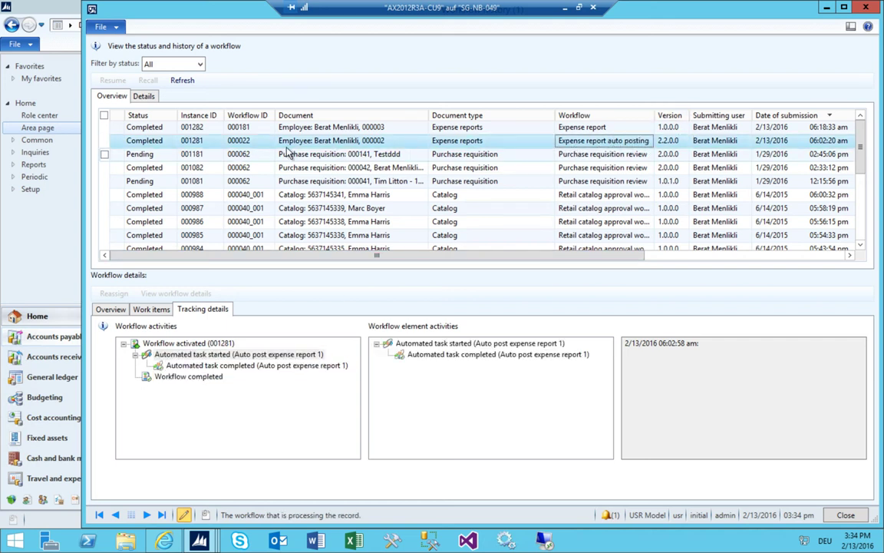
key(Escape)
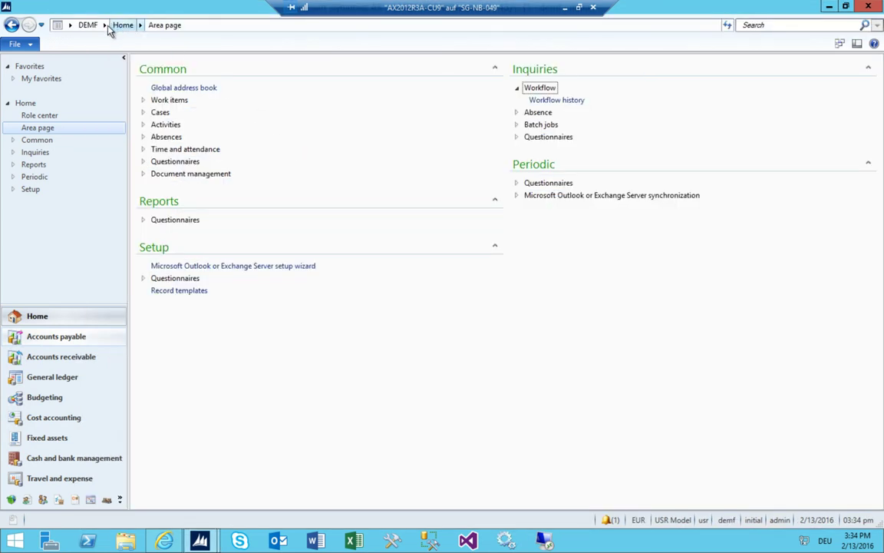
Step: Recheck expense report 000002 and its actions in Travel and expense's All expense reports
click(104, 25)
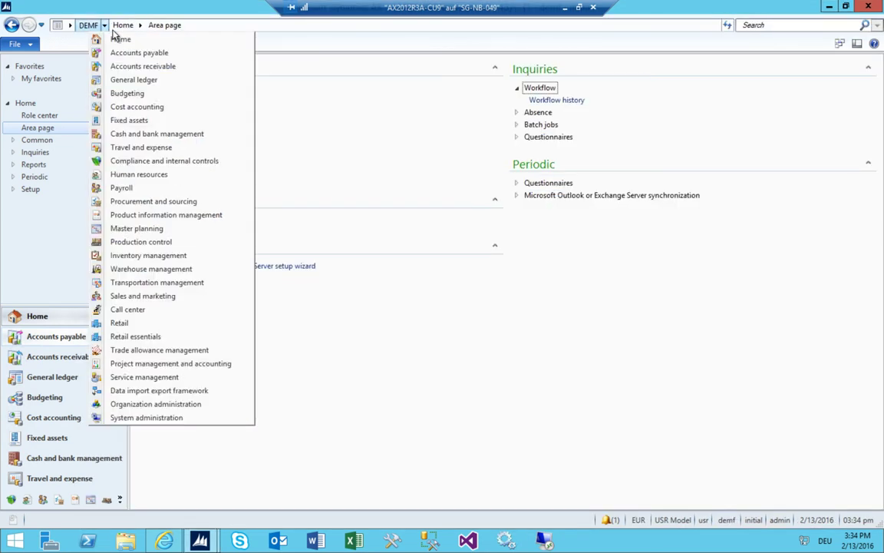
click(146, 146)
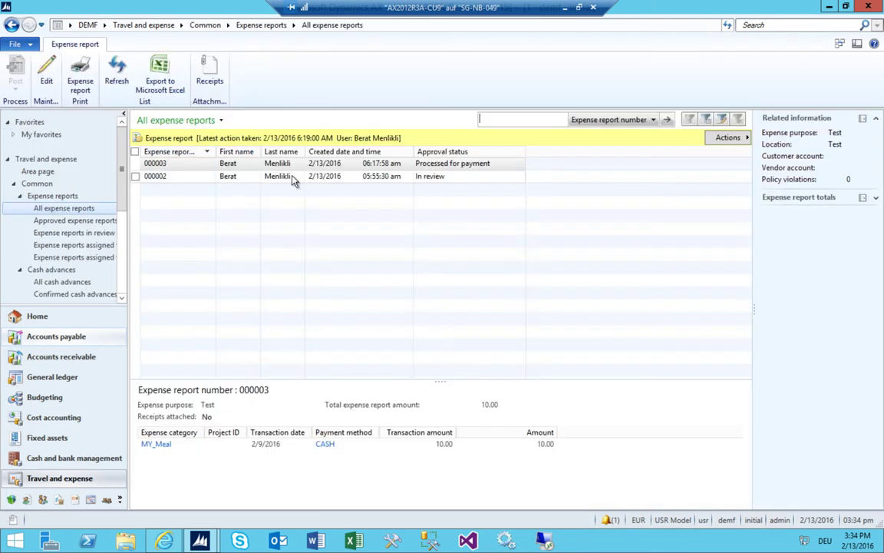
click(280, 176)
click(724, 138)
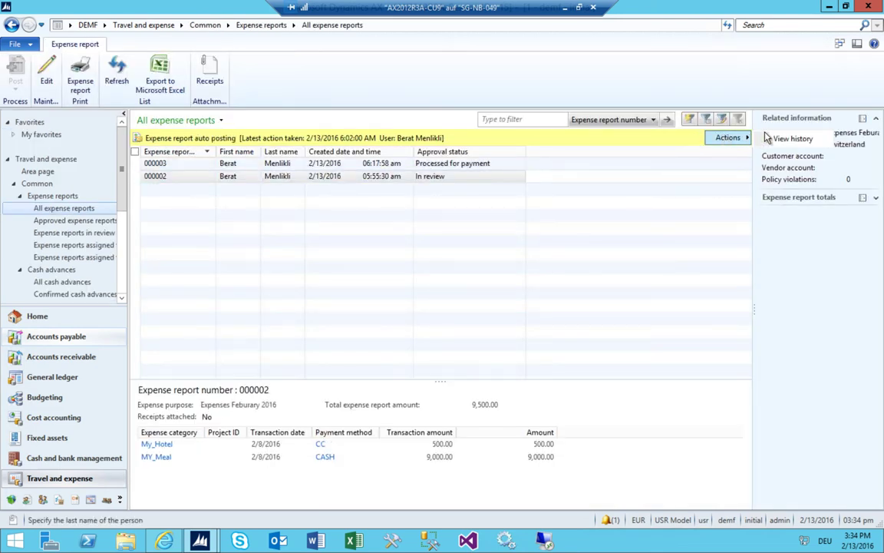
click(338, 176)
Step: Select Expense report auto posting workflow 000182 in the Travel and expense workflows list
click(135, 27)
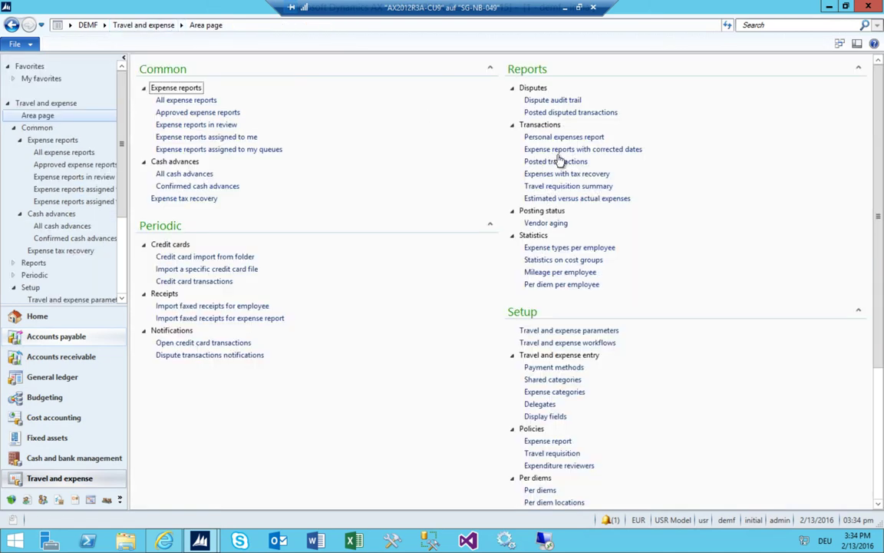
click(537, 343)
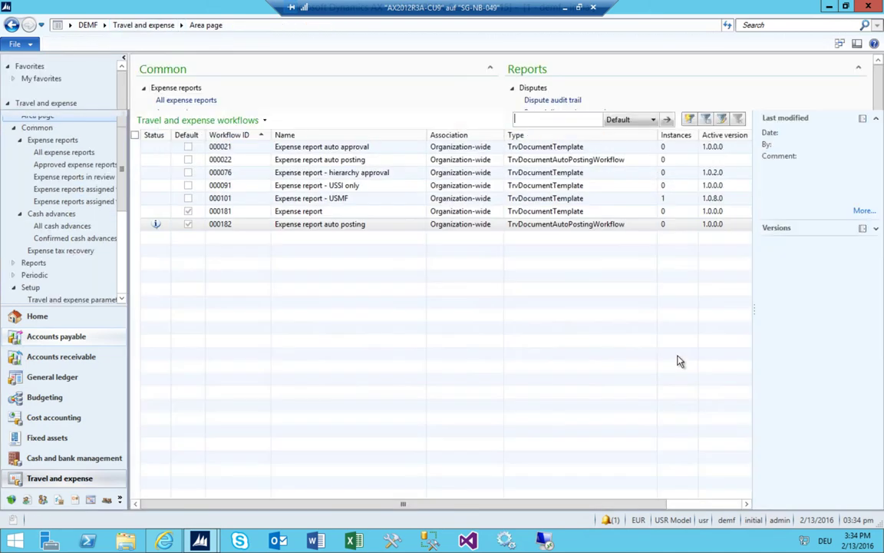
click(305, 224)
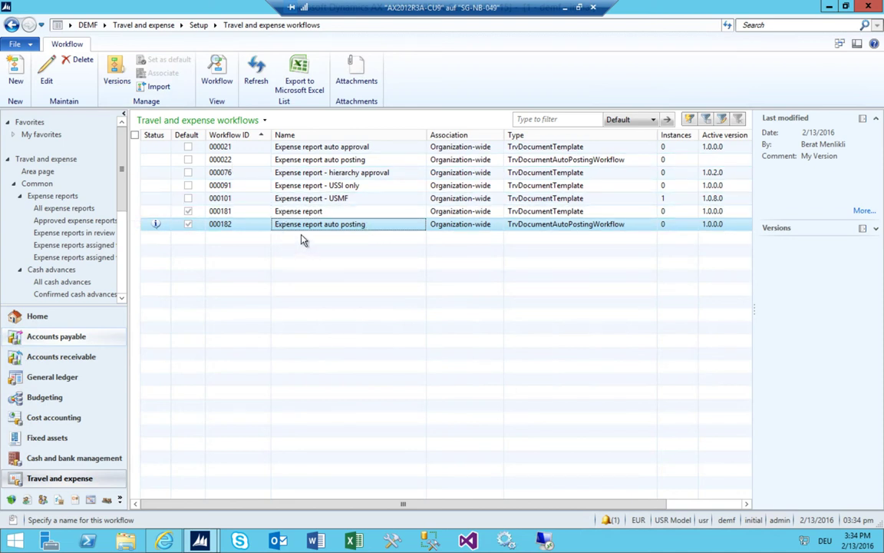
Step: Make version 1.0.0.0 of workflow 000182 inactive in the Workflow versions dialog
click(108, 65)
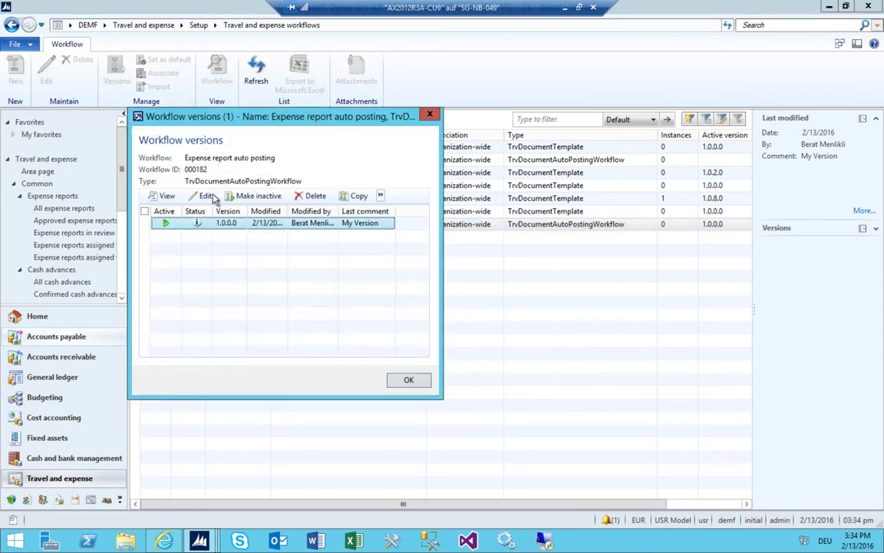
drag(294, 125, 404, 149)
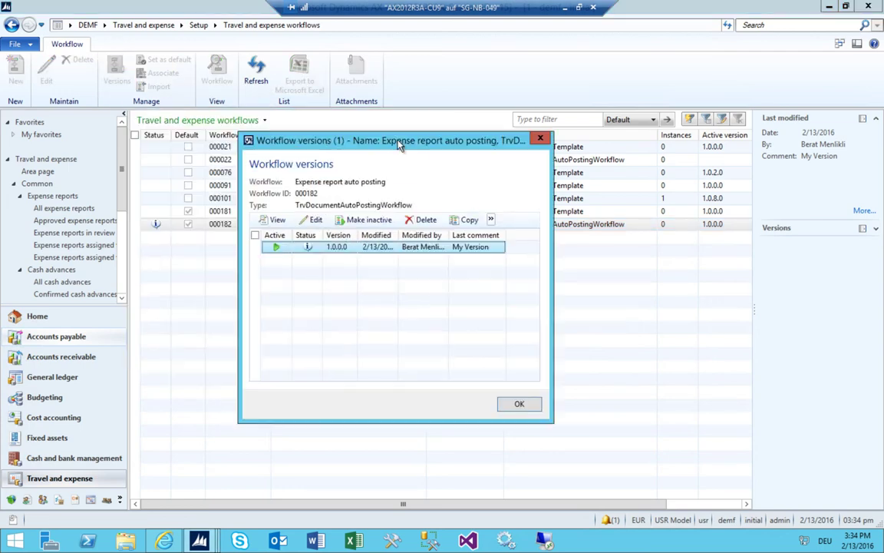
click(366, 220)
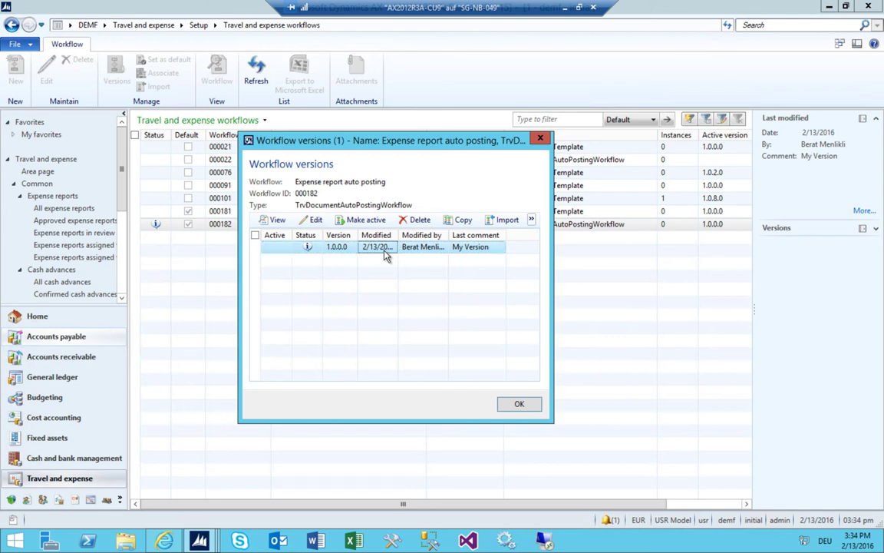
key(Escape)
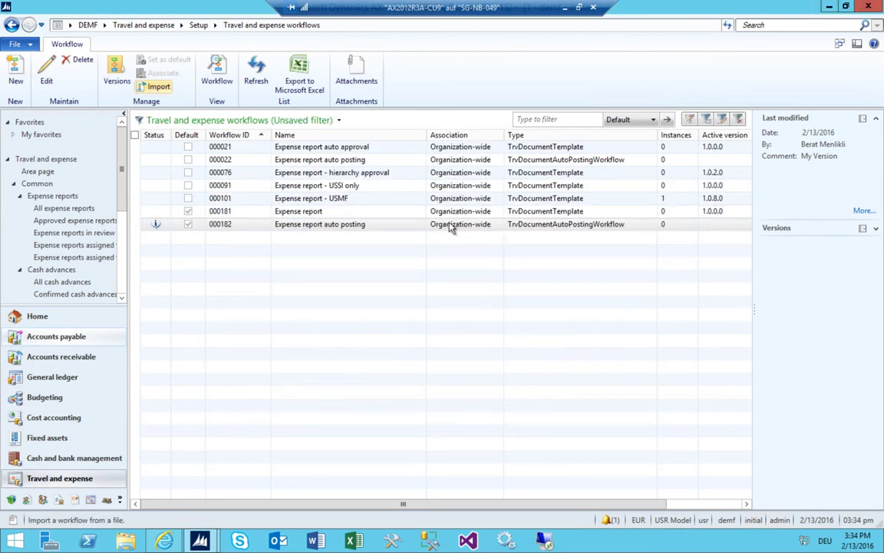
Step: Confirm 000182 has no active version, select workflow 000181, and return to the area page
click(722, 223)
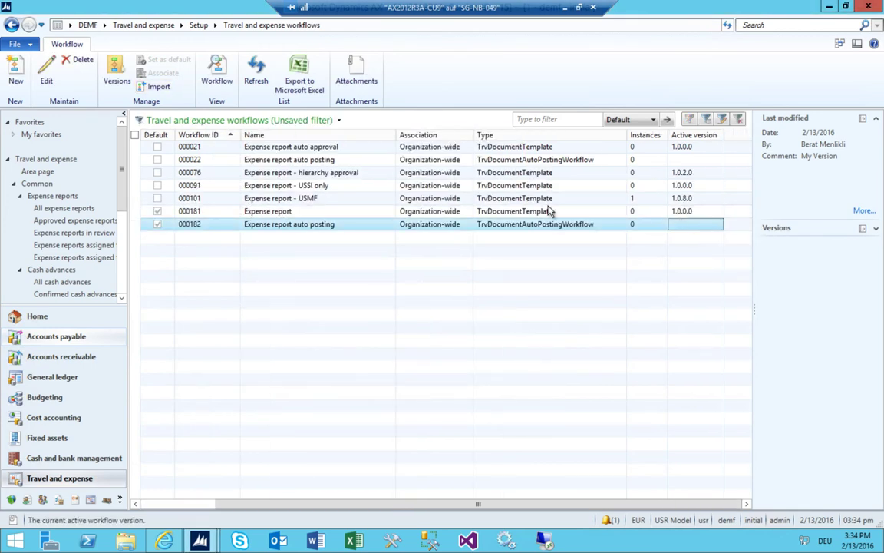
click(167, 503)
click(302, 219)
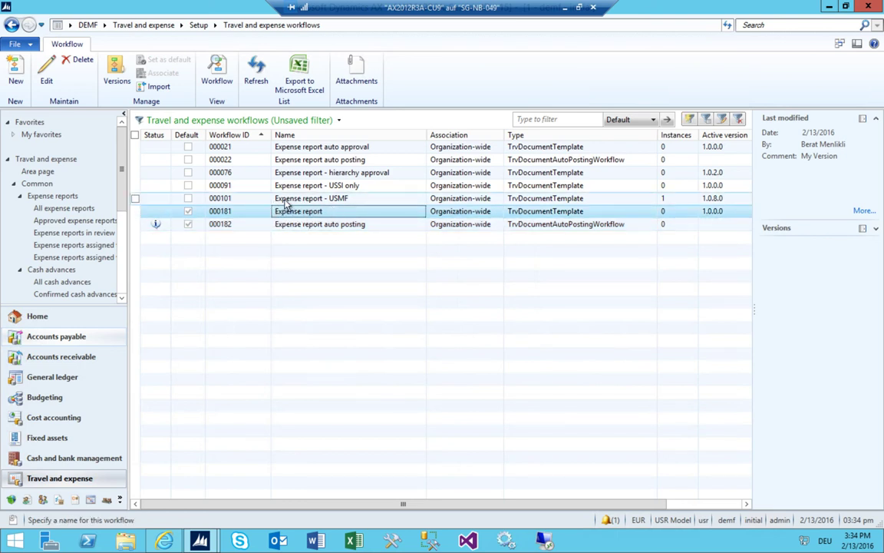
click(142, 25)
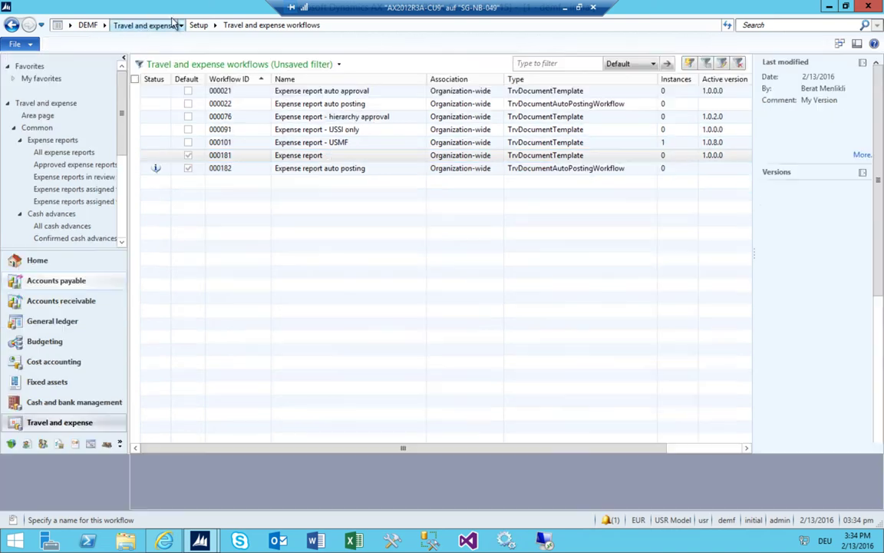
Step: Create expense report 000004 in Employee services with purpose 'My Second Expense Report' and description 'blablbala'
click(165, 541)
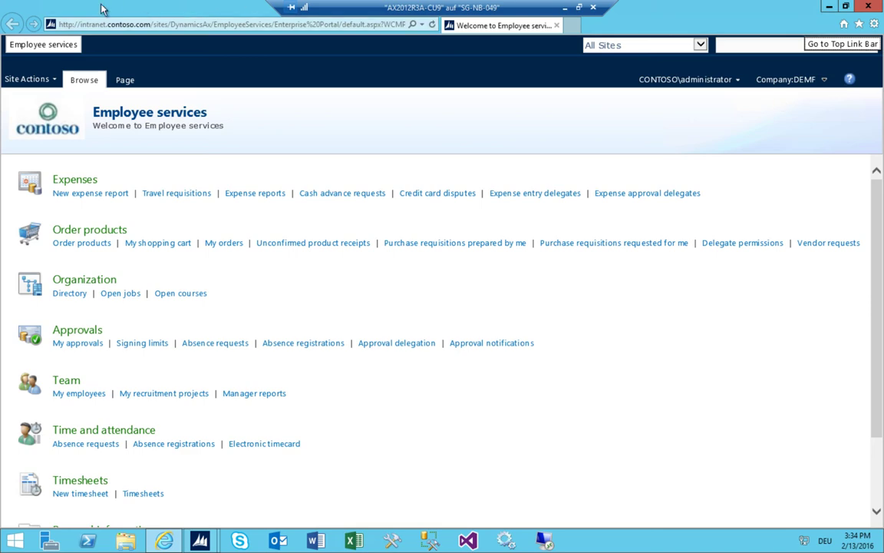
click(85, 194)
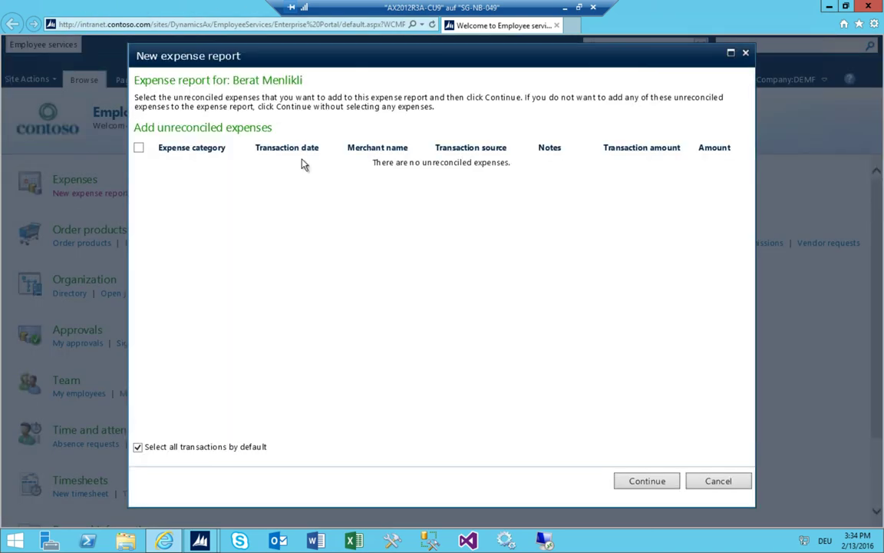
click(644, 480)
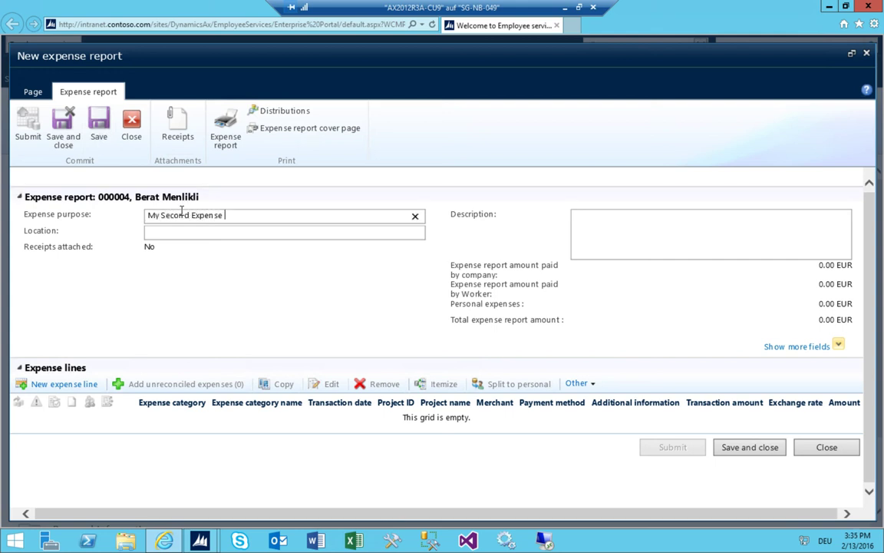
key(Tab)
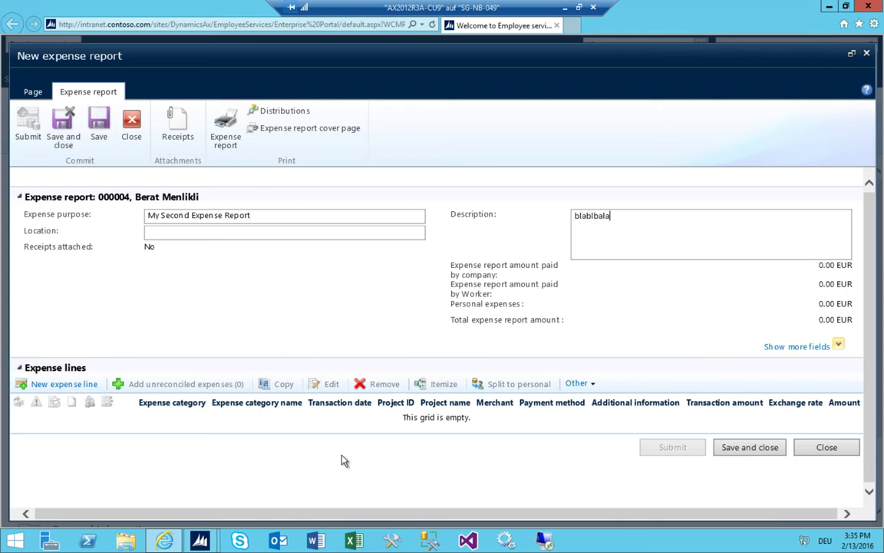
click(33, 384)
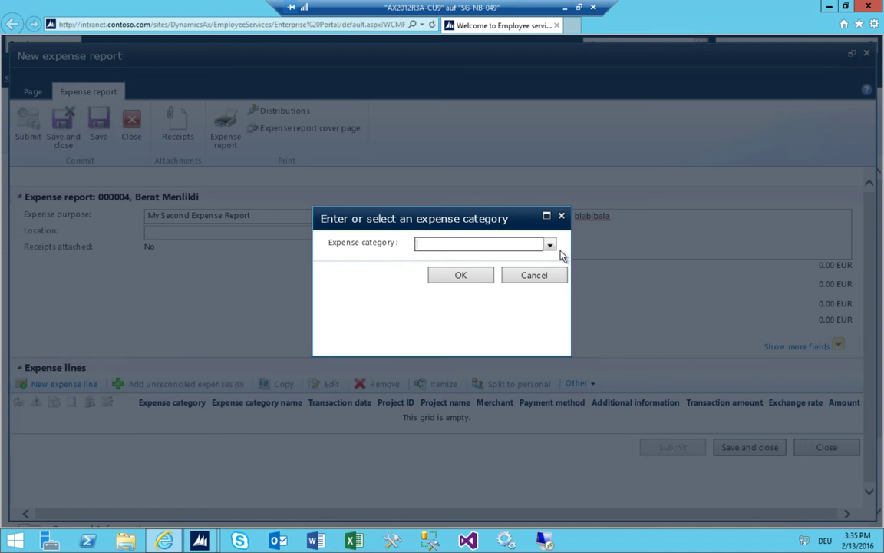
Step: Save a Hotel~My_Hotel line: 2/9/2016, receipt 555, 500 EUR, info Test, tax country CHE
click(550, 244)
click(445, 256)
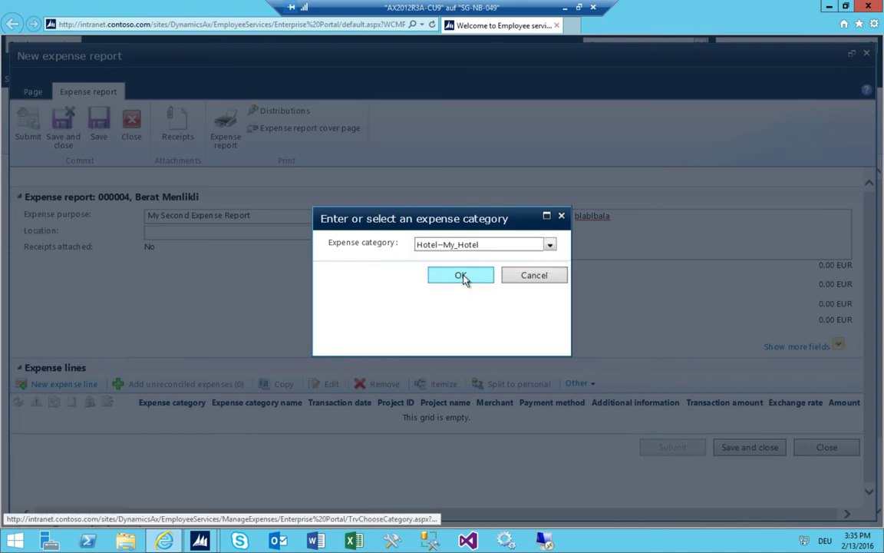
click(461, 276)
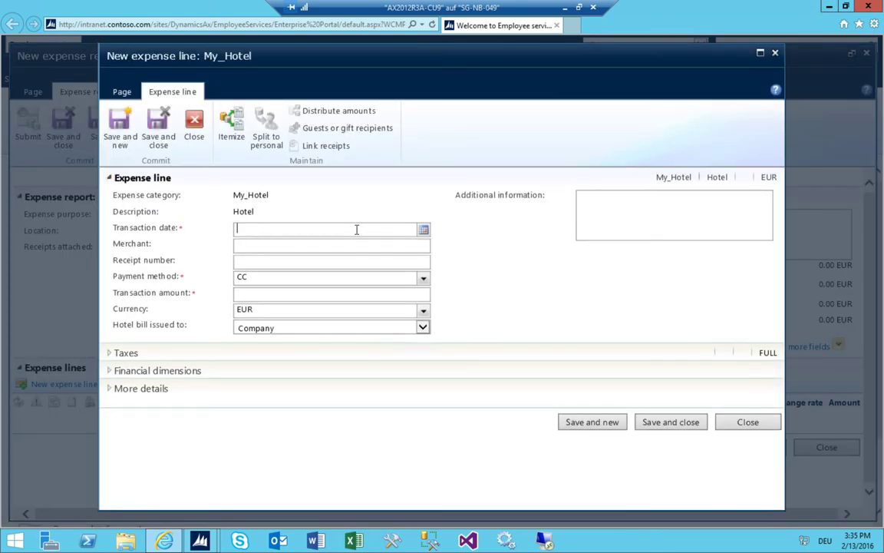
click(423, 230)
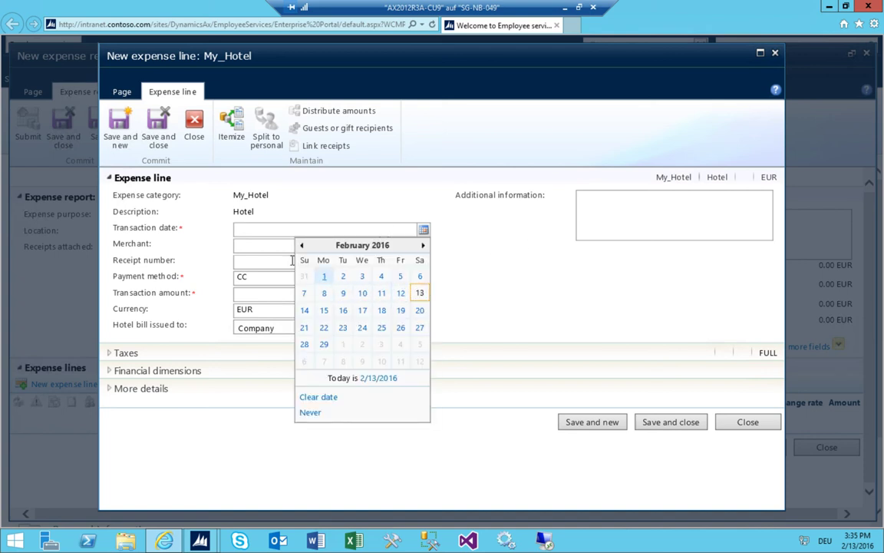
click(343, 293)
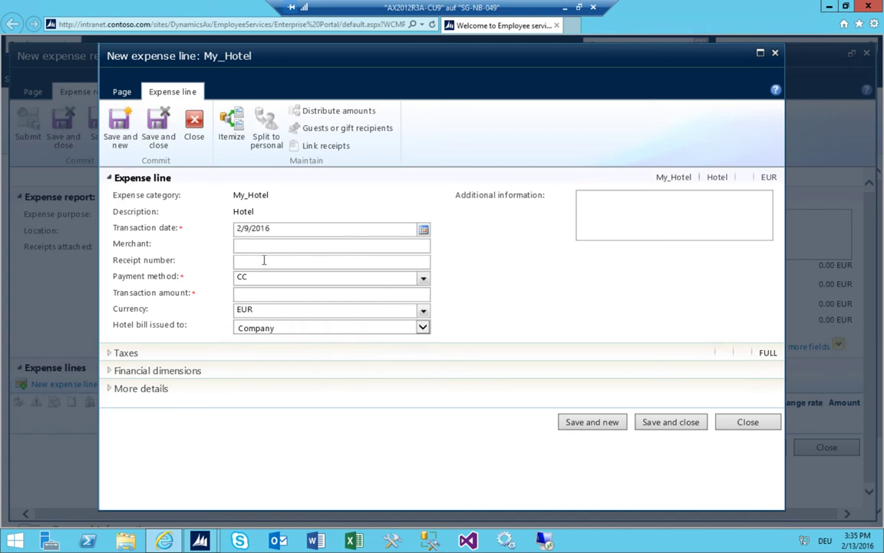
key(Tab)
key(Tab)
key(Tab)
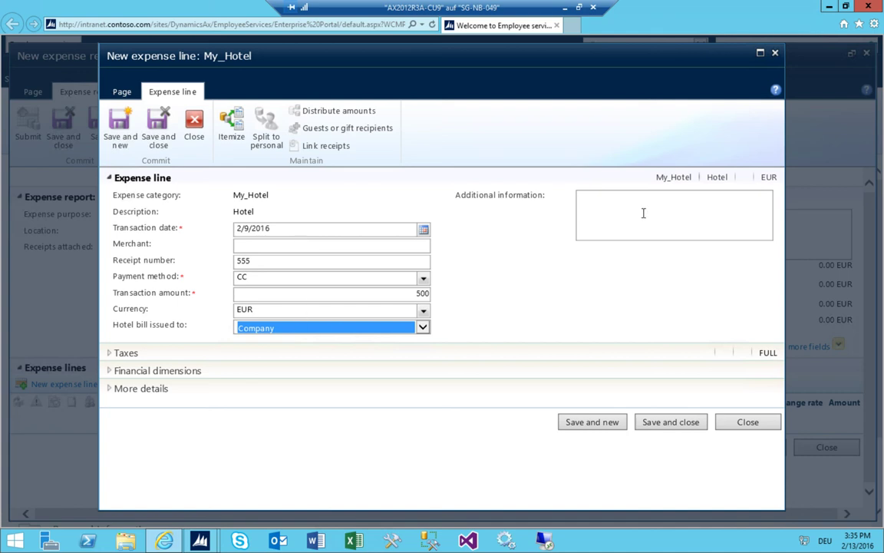
click(641, 204)
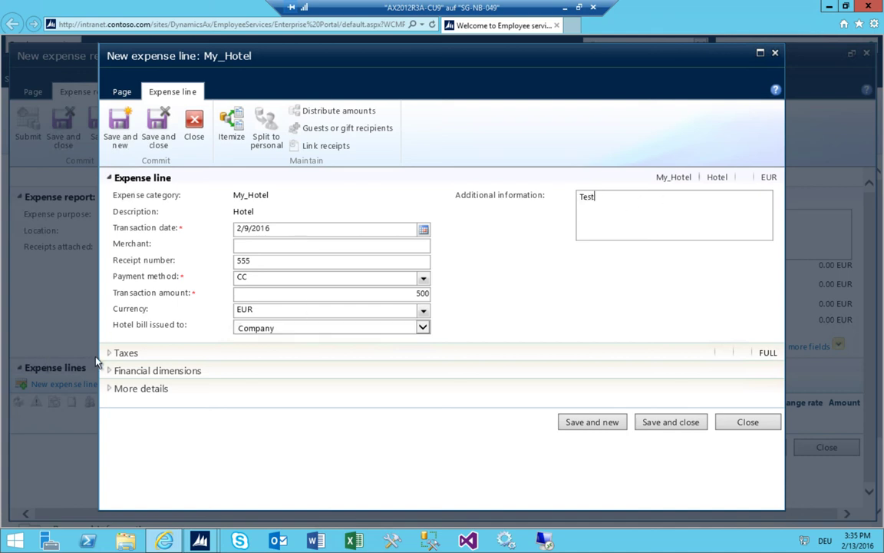
click(110, 353)
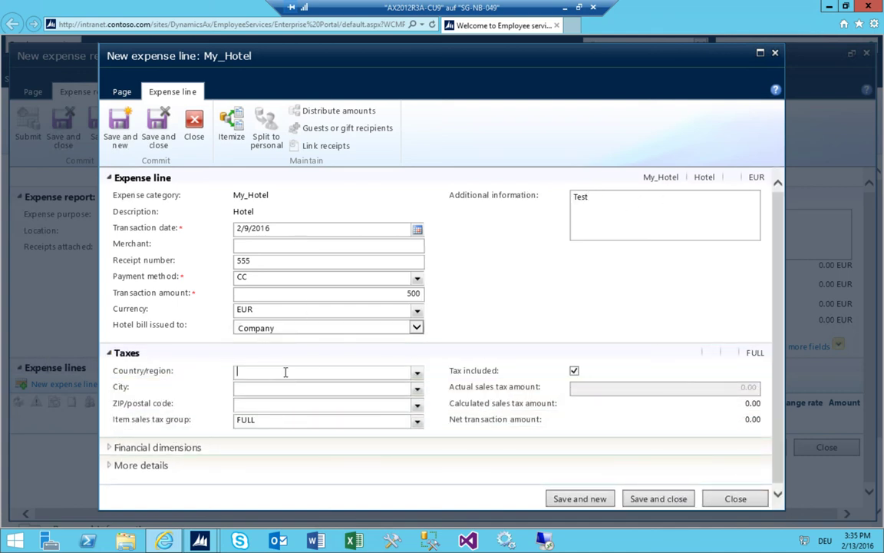
text(CHE)
key(Tab)
click(580, 499)
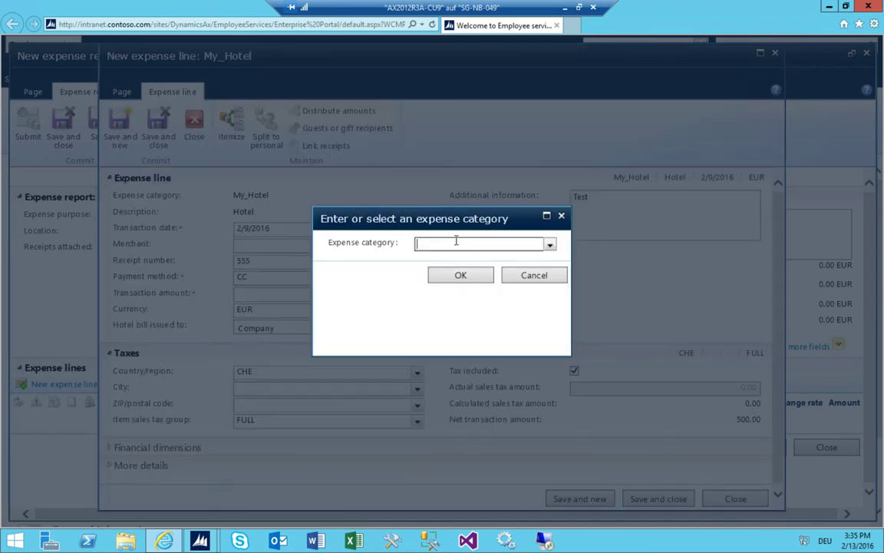
Step: Start the next expense line with category Meal--MY_Meal
click(550, 245)
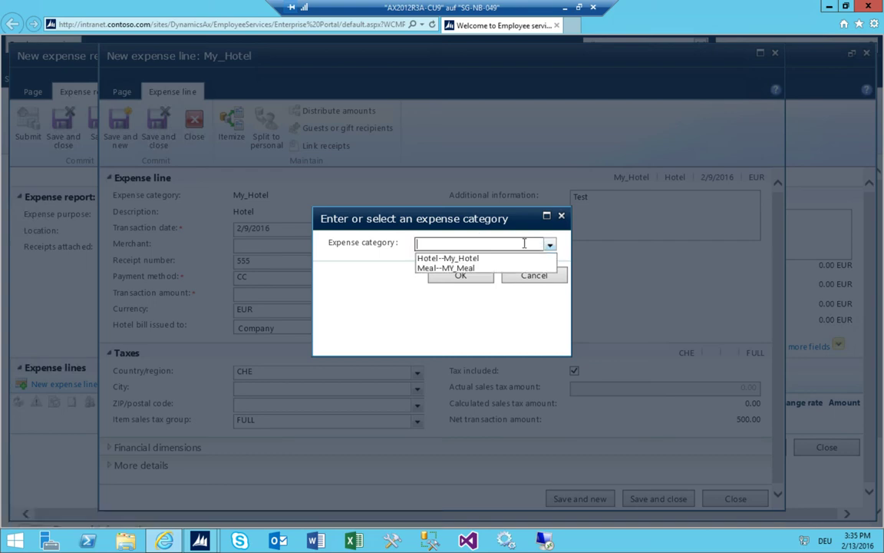
click(451, 269)
click(462, 277)
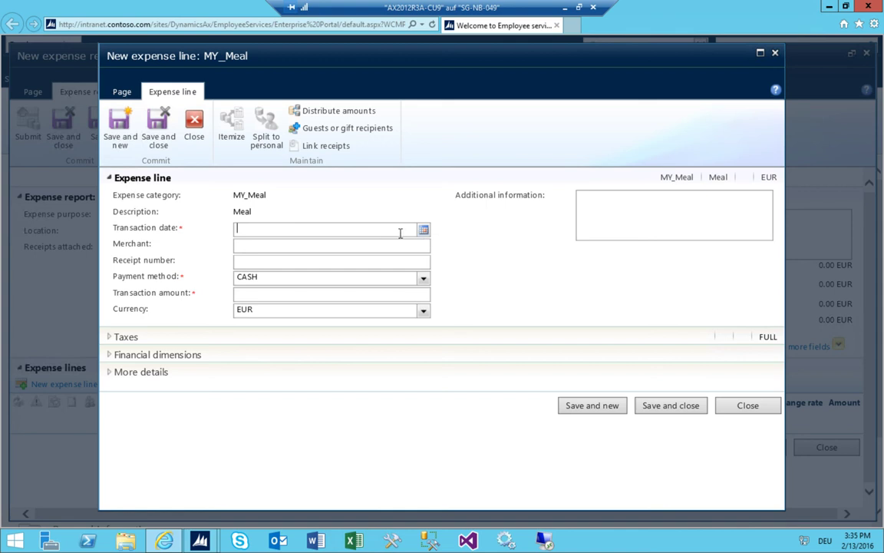
Step: Save the MY_Meal line dated 2/9/2016, receipt 55, 977 EUR, tax country CHE
click(423, 232)
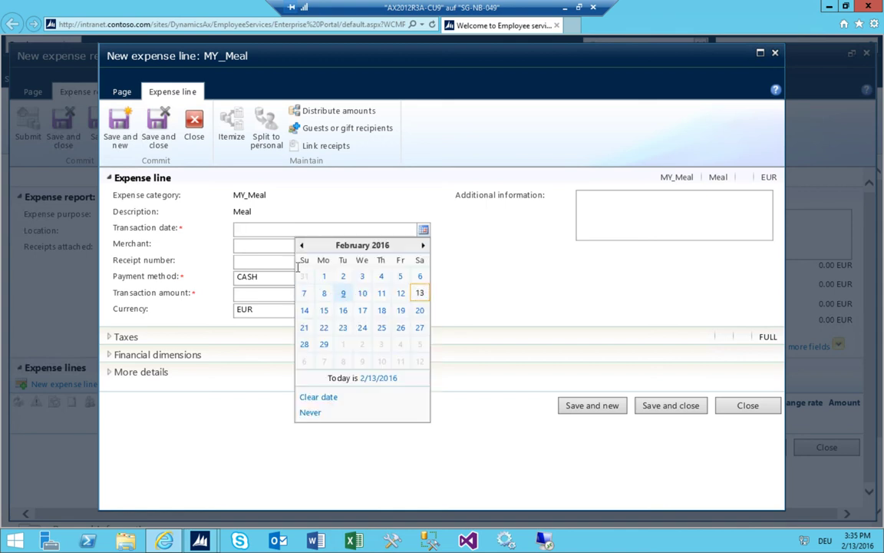
click(343, 292)
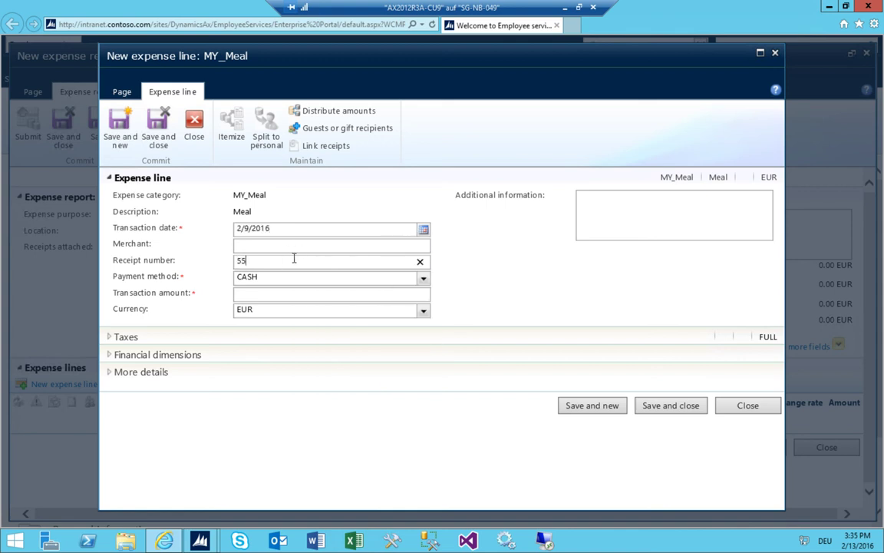
key(Tab)
key(Tab)
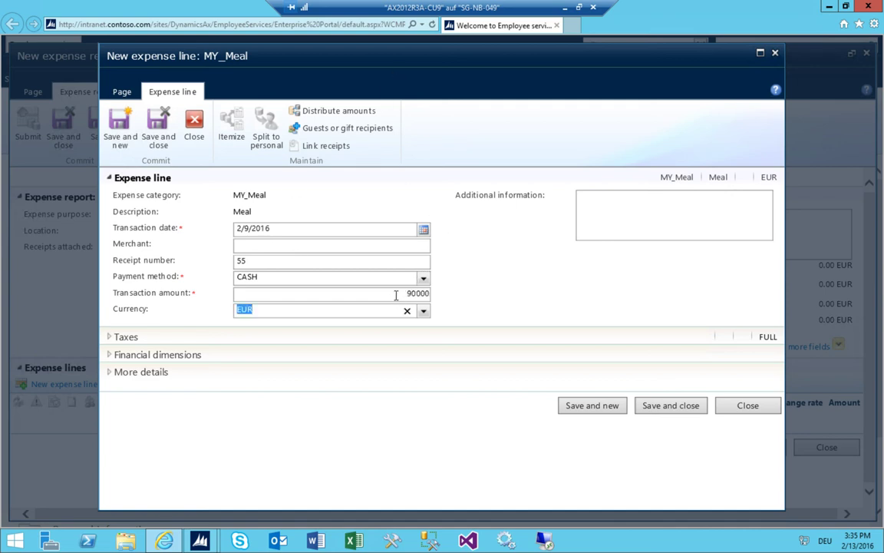
drag(396, 294, 555, 308)
key(BackSpace)
text(7)
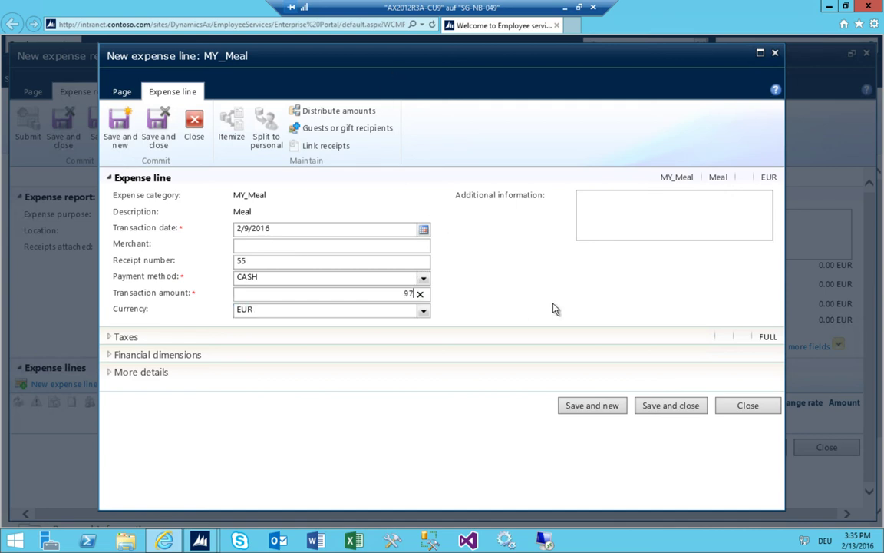
text(7)
key(Tab)
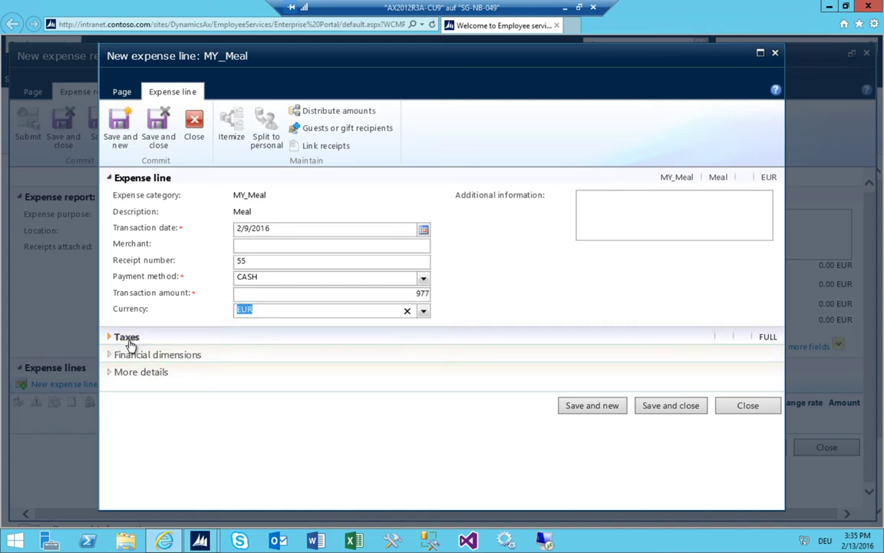
click(127, 339)
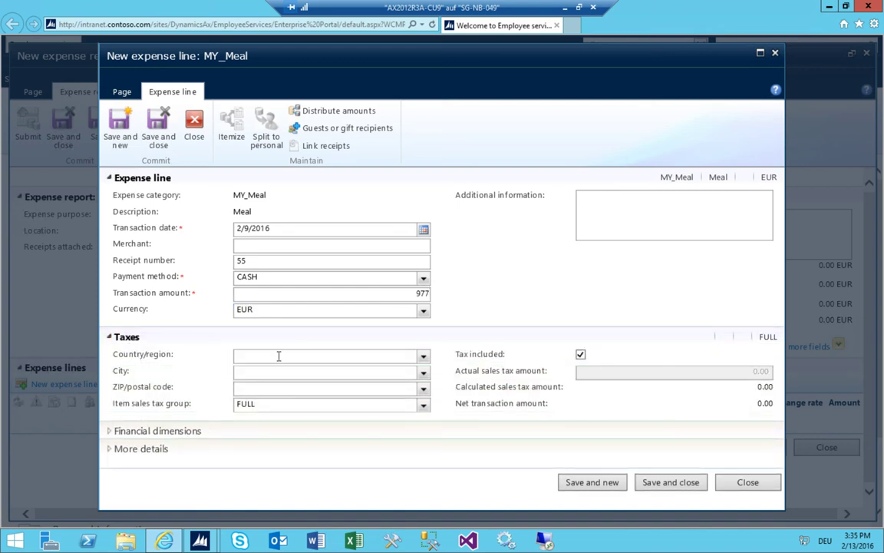
key(Tab)
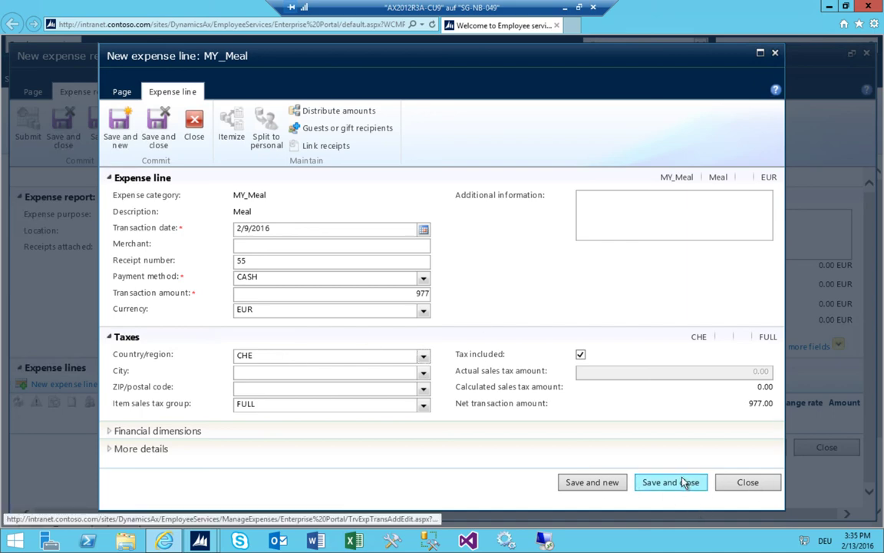
click(684, 482)
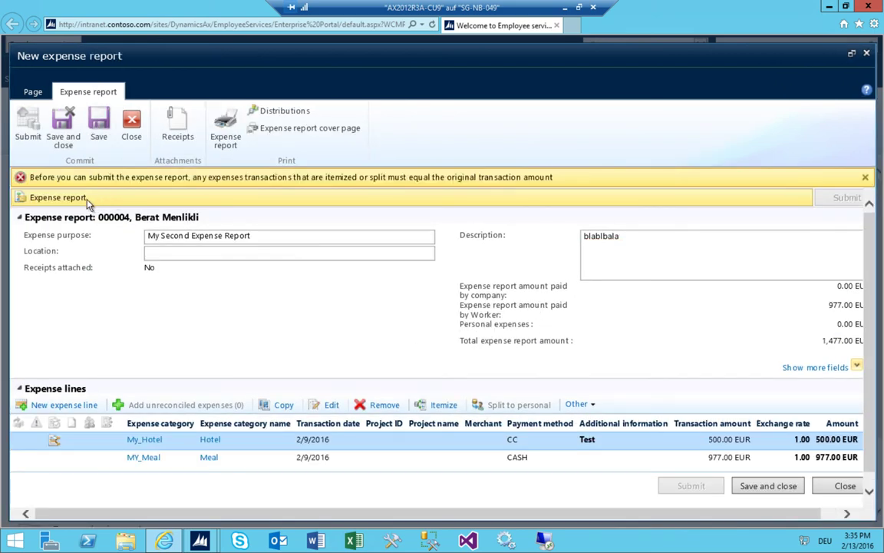
click(59, 444)
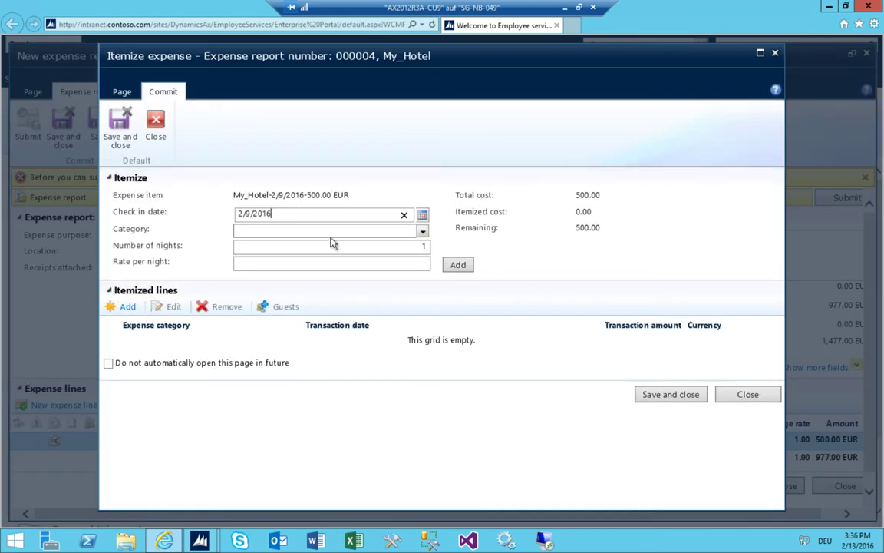
Step: Itemize a Daily room rate line of 400 dated 2/9/2016 for the hotel expense
click(119, 306)
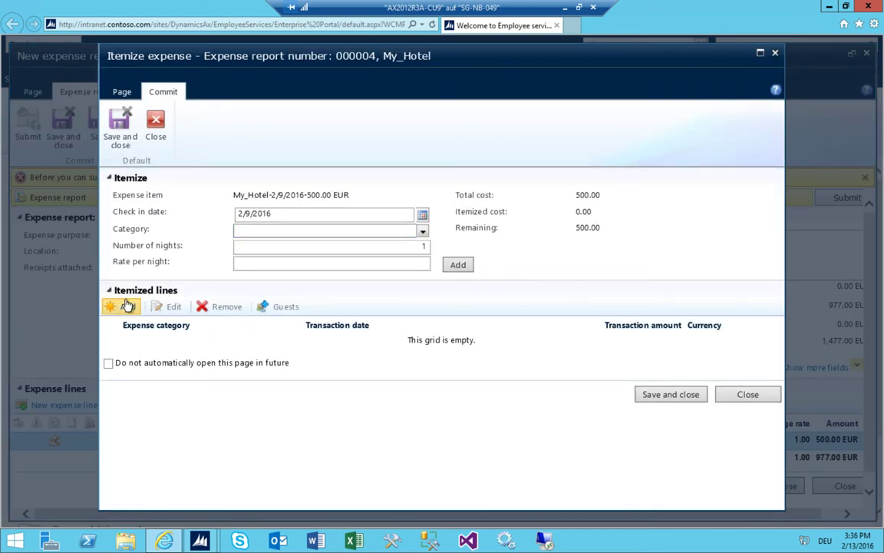
click(309, 342)
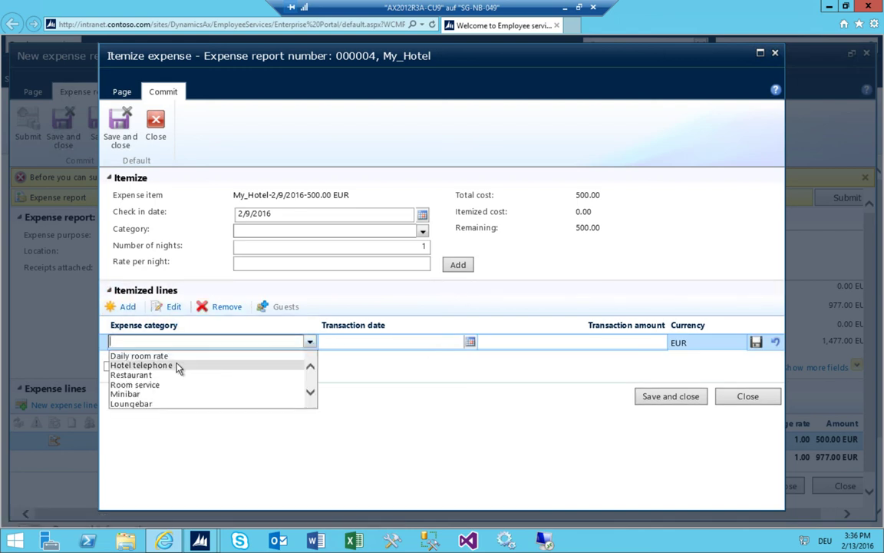
click(137, 355)
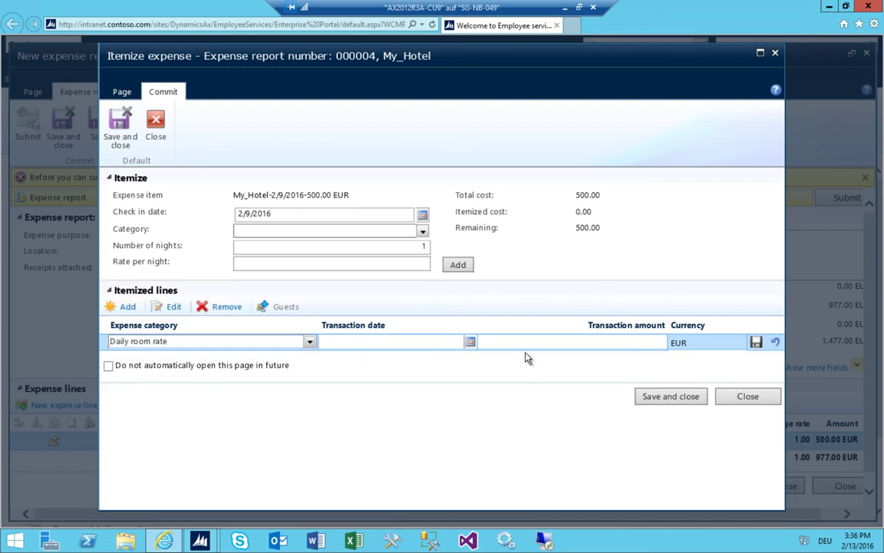
click(469, 343)
click(389, 379)
click(522, 341)
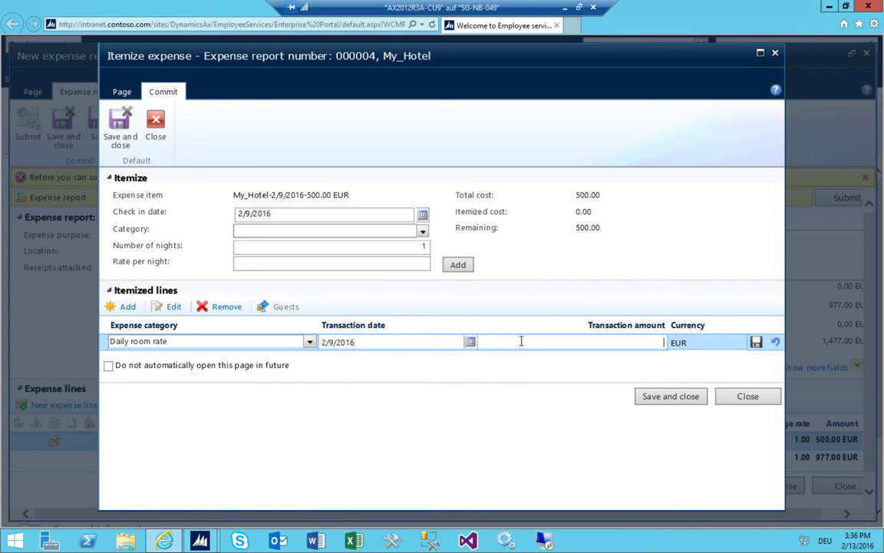
click(125, 307)
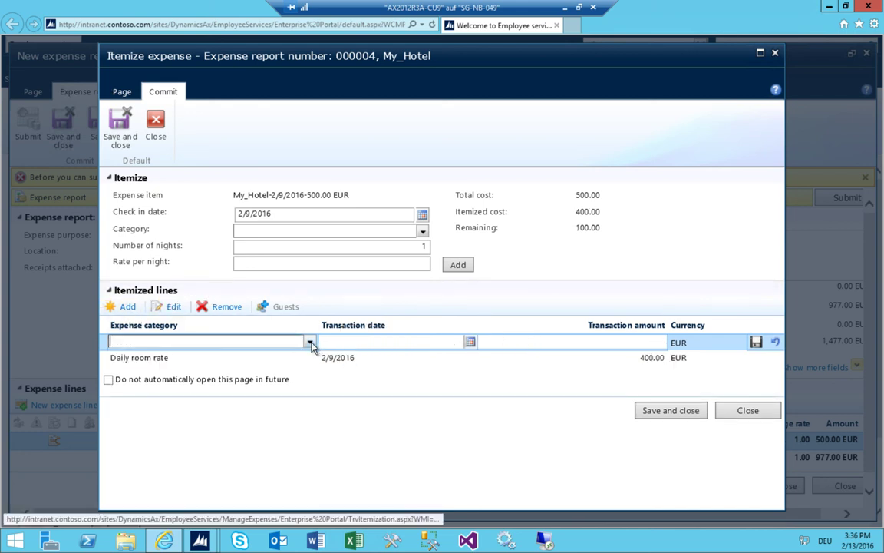
Step: Add a Hotel telephone itemized line of 100 dated 2/9/2016
click(309, 342)
click(172, 365)
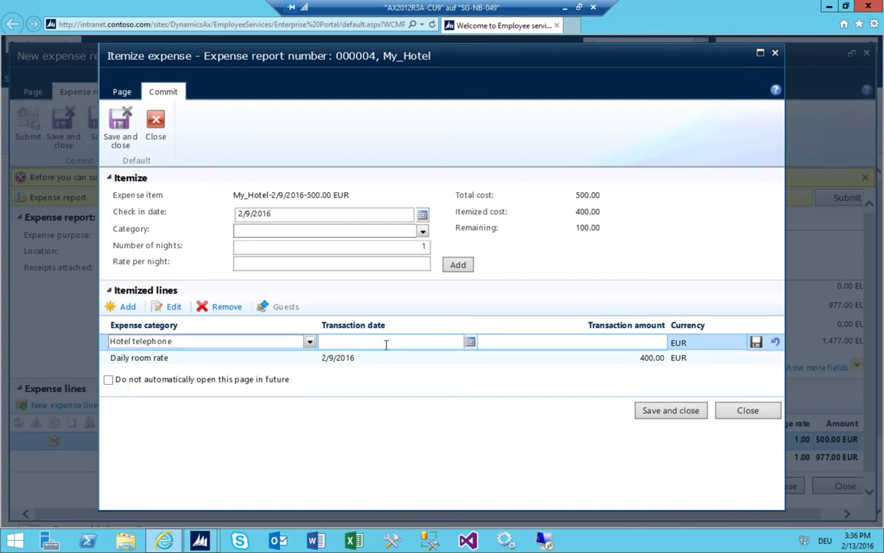
click(417, 343)
click(469, 341)
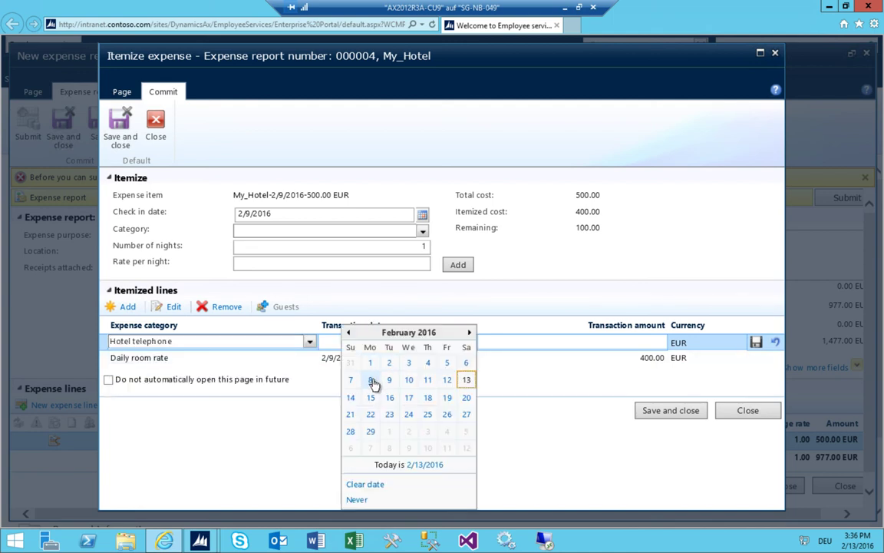
click(391, 381)
click(578, 343)
text(1)
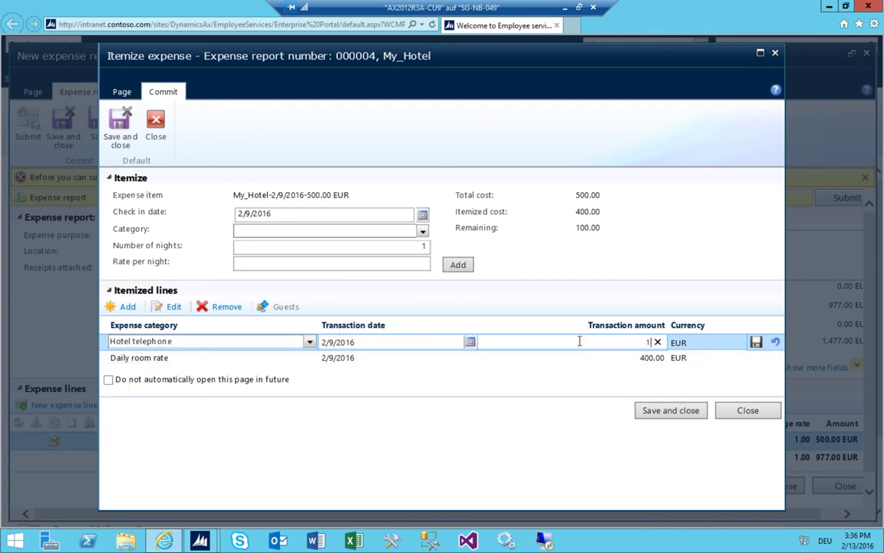
text(00)
click(447, 342)
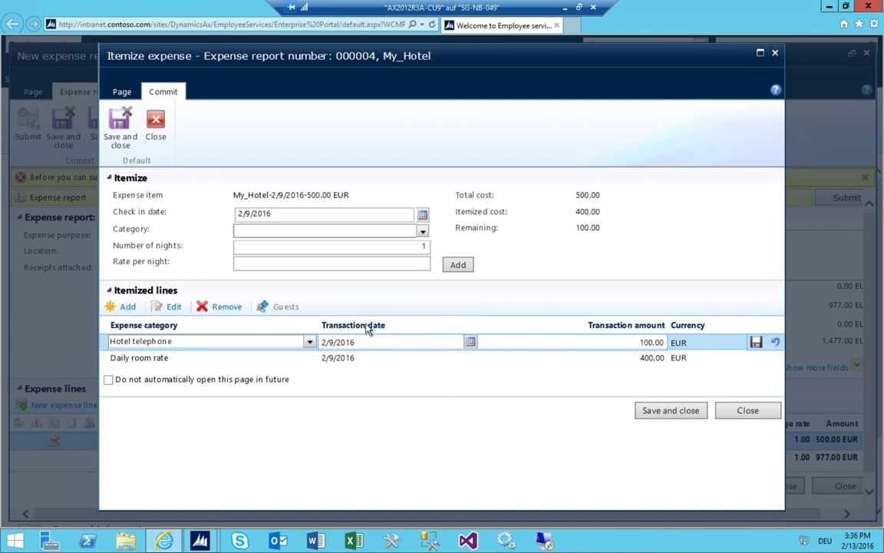
click(147, 341)
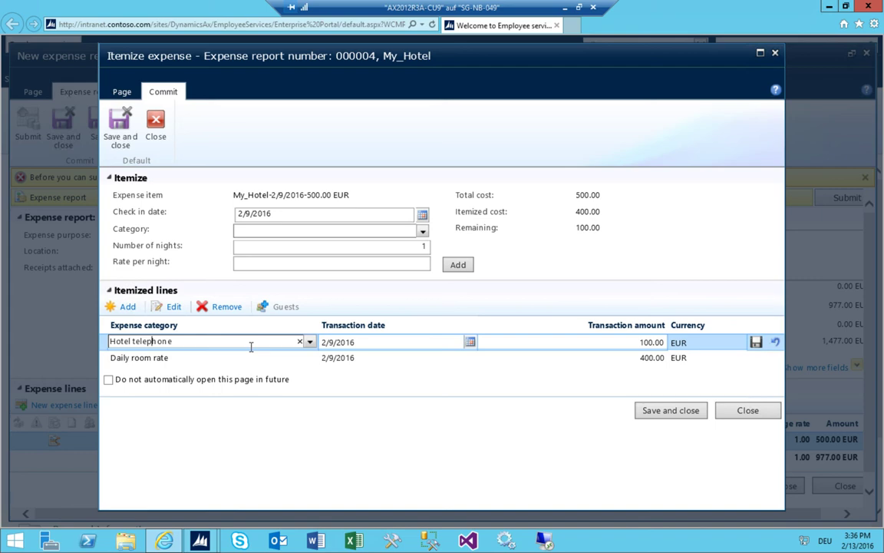
Step: Save the itemization and submit expense report 000004
click(671, 410)
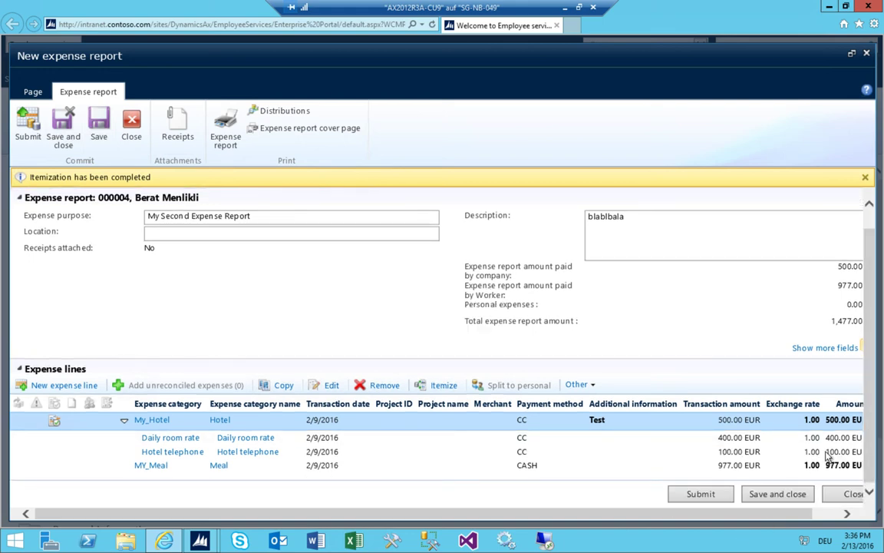
click(698, 493)
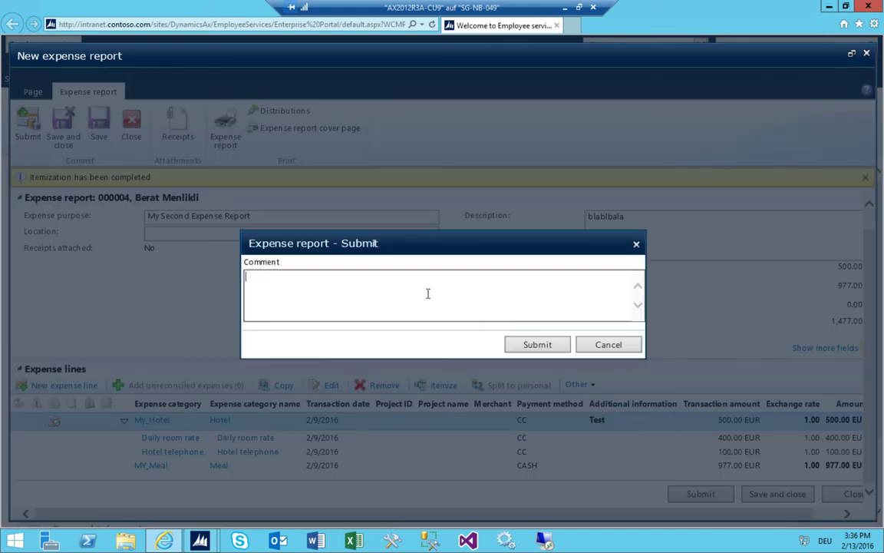
click(537, 344)
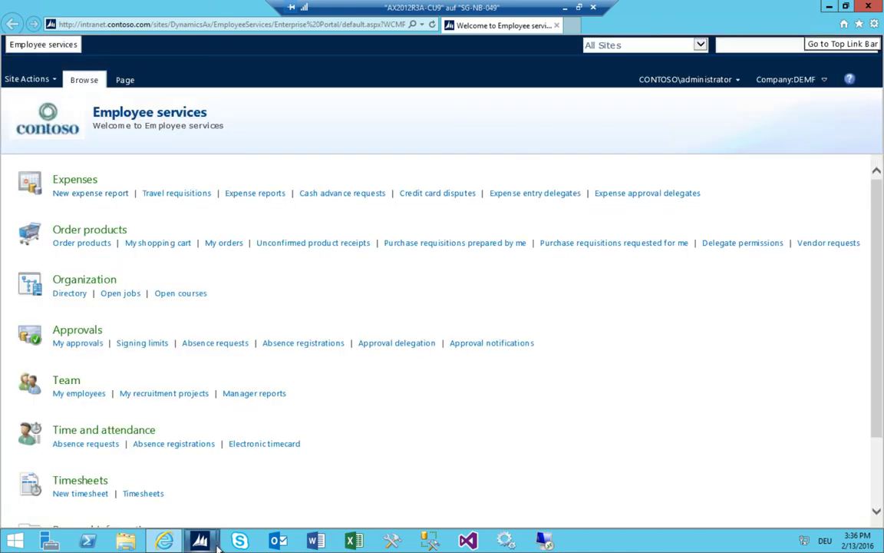
mouse_move(207, 542)
click(153, 435)
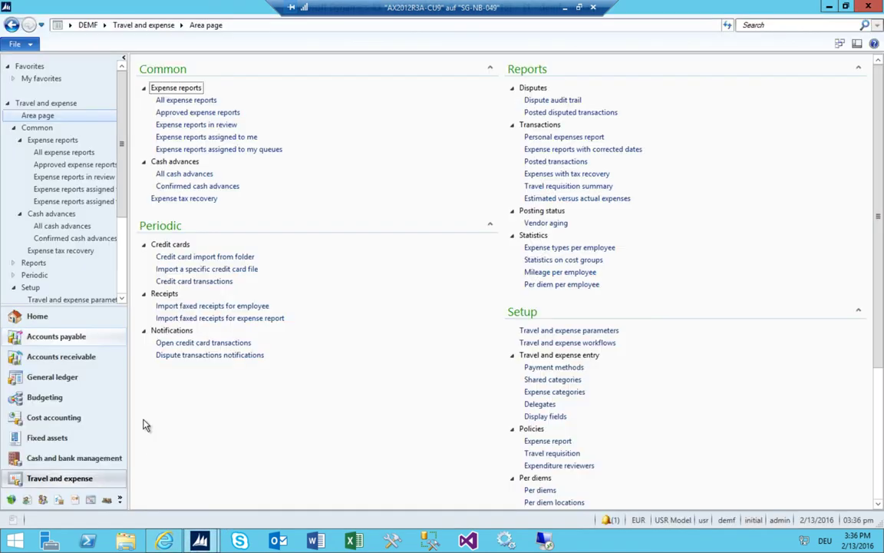
Step: Verify report 000004 is In review at 1,477.00 in All expense reports, awaiting approval
click(203, 102)
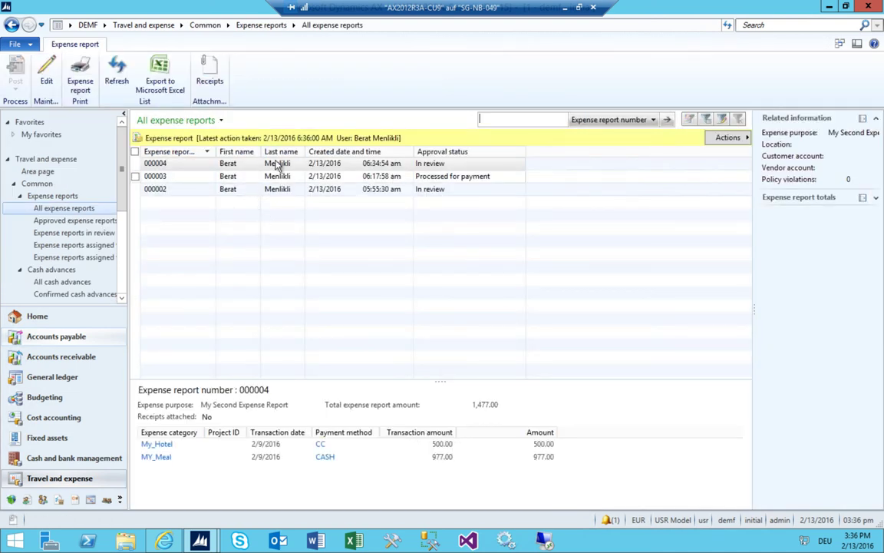
click(226, 164)
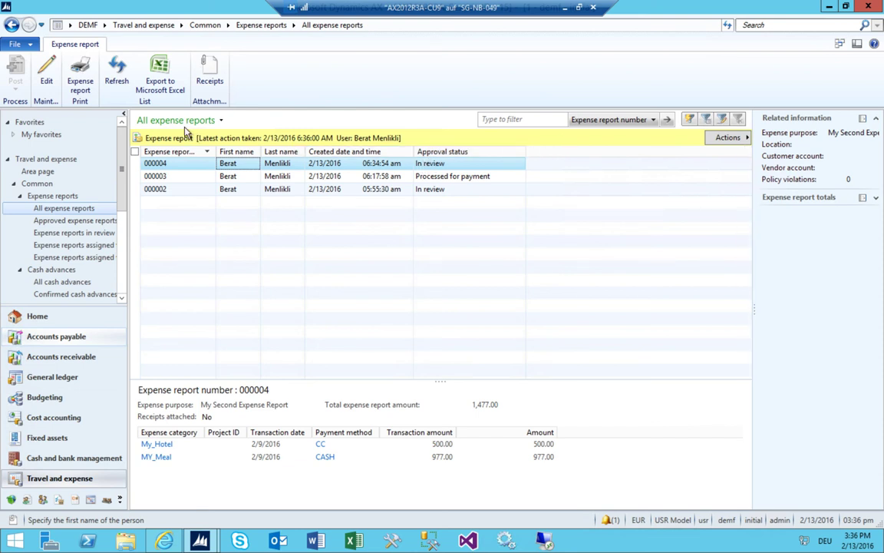
click(722, 138)
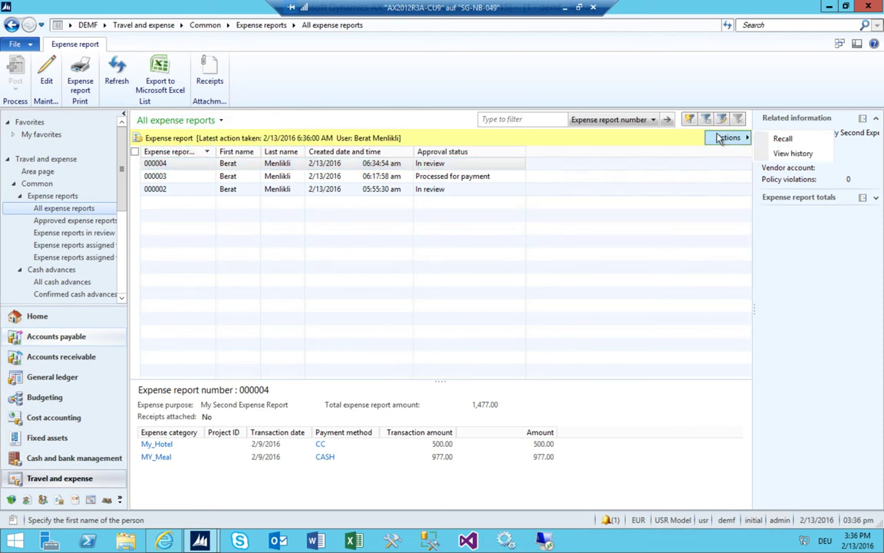
click(793, 153)
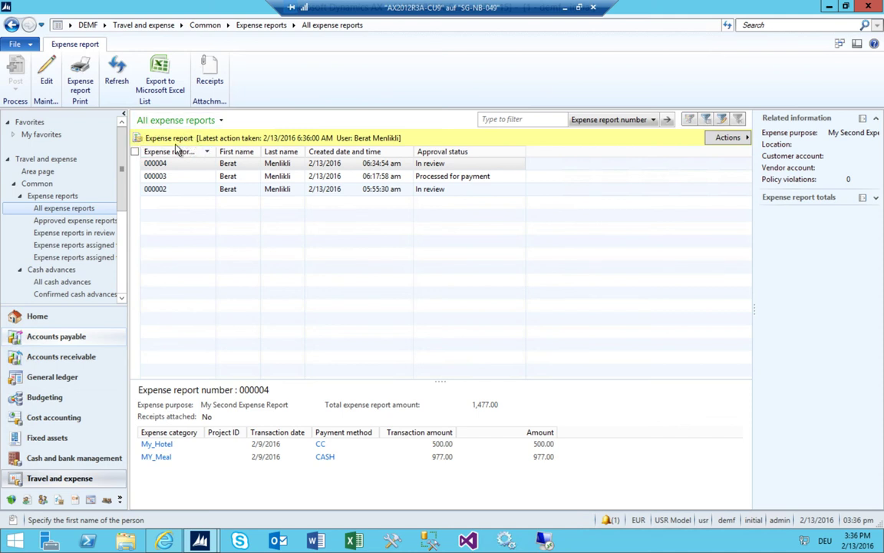
click(284, 191)
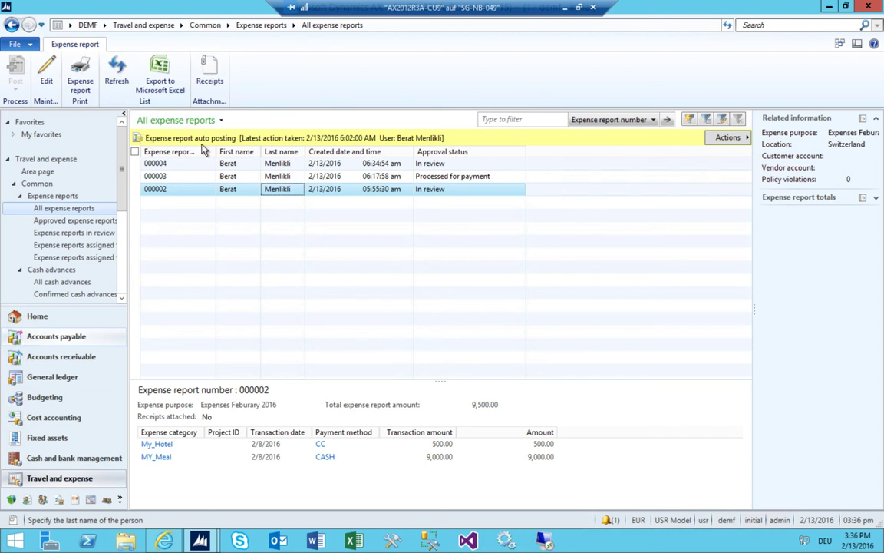
click(289, 165)
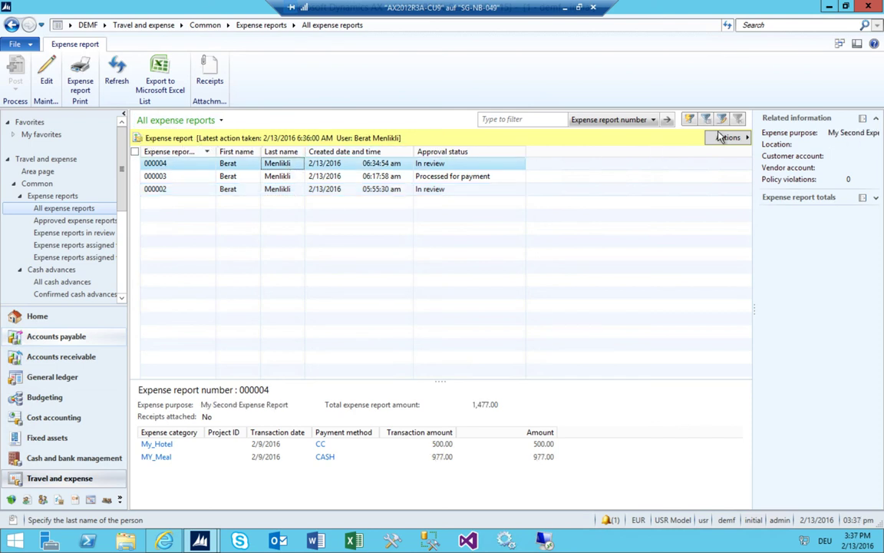
click(361, 166)
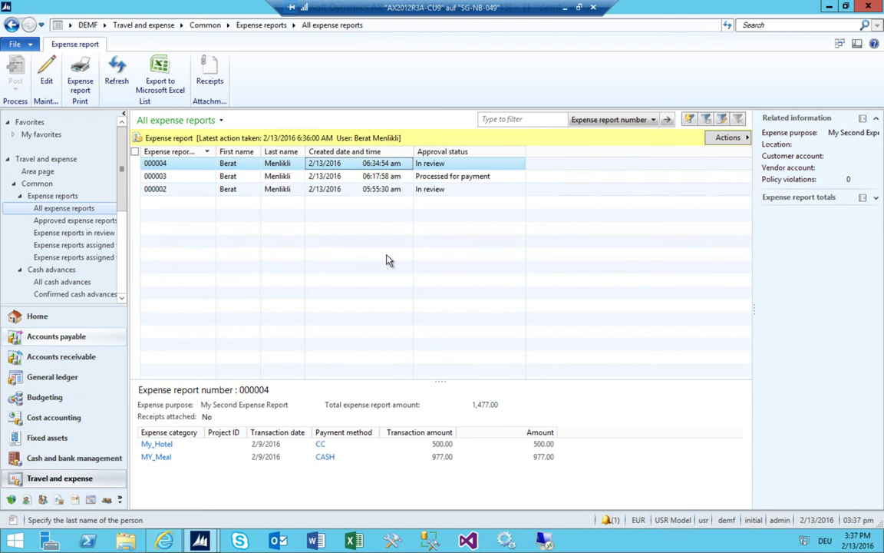
click(729, 137)
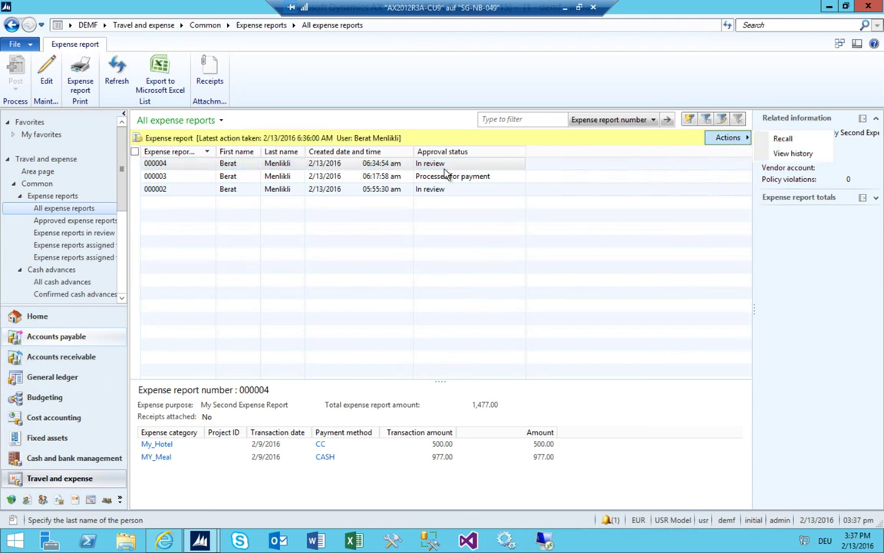
click(367, 166)
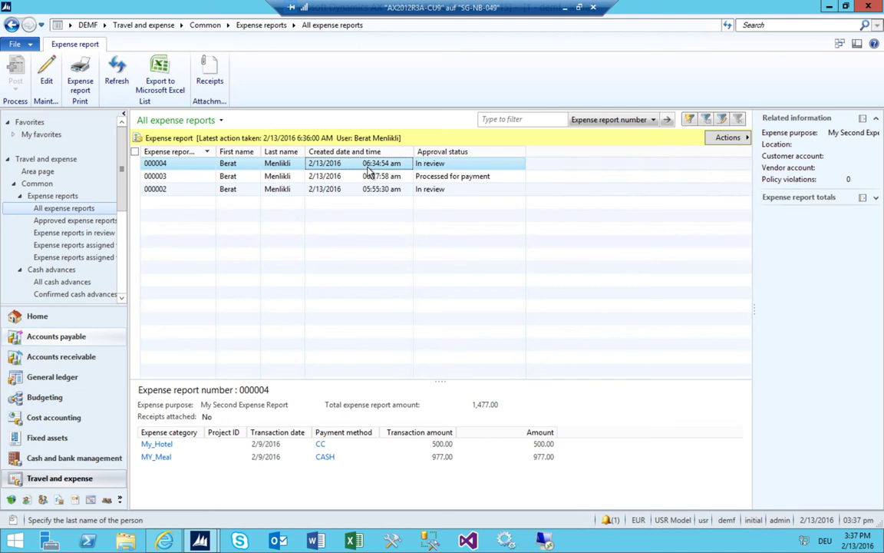
click(725, 137)
click(323, 164)
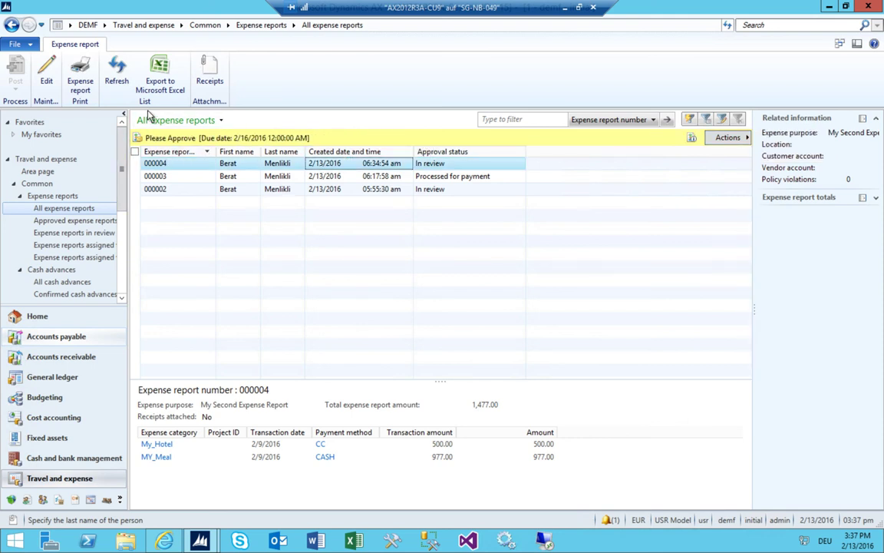
Step: Approve expense report 000004 through its workflow actions
click(738, 138)
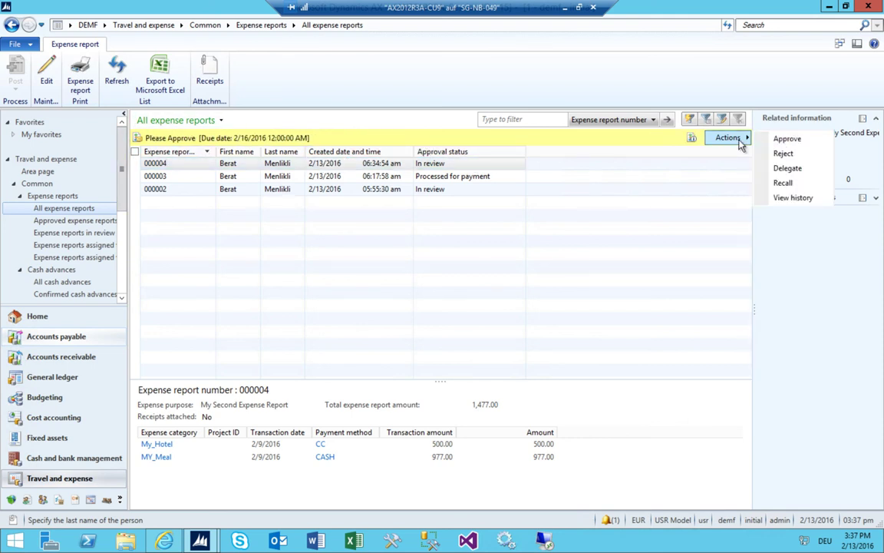
click(791, 141)
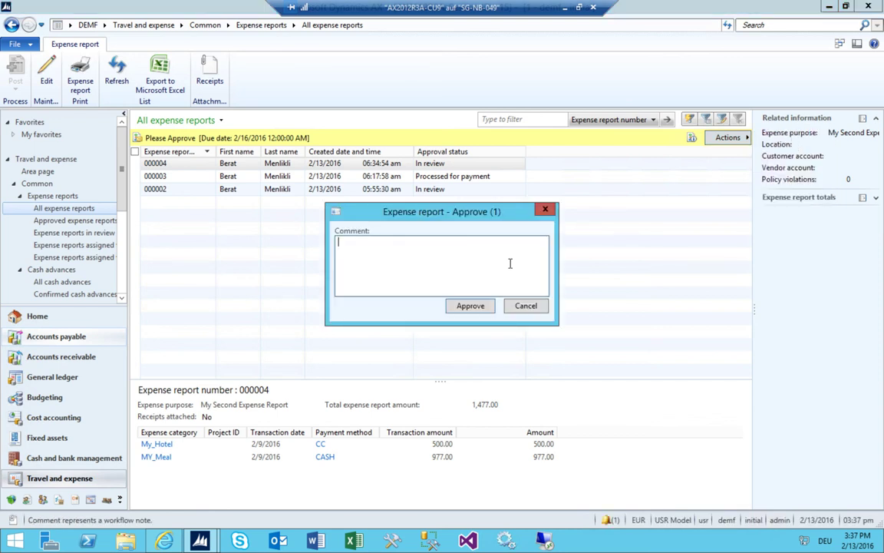
click(476, 306)
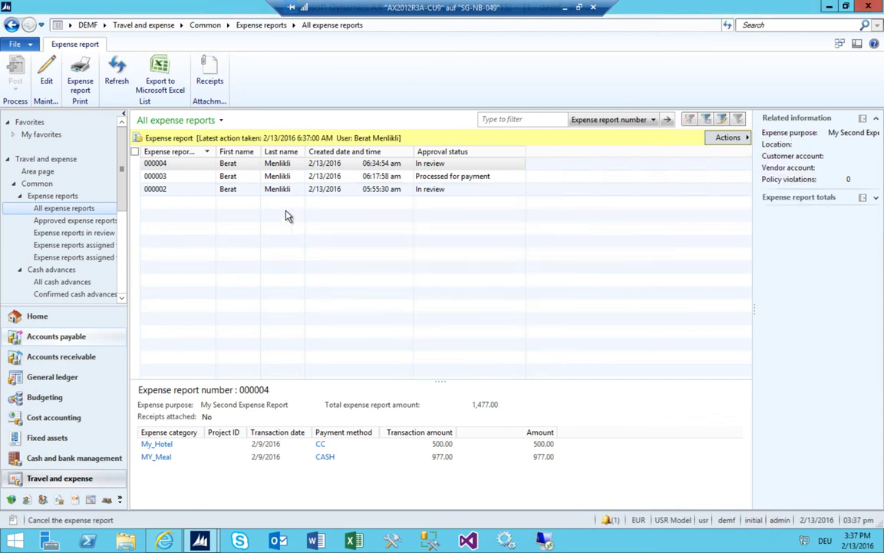
Step: Reselect report 000004, check its remaining workflow actions, and return to Travel and expense
click(238, 167)
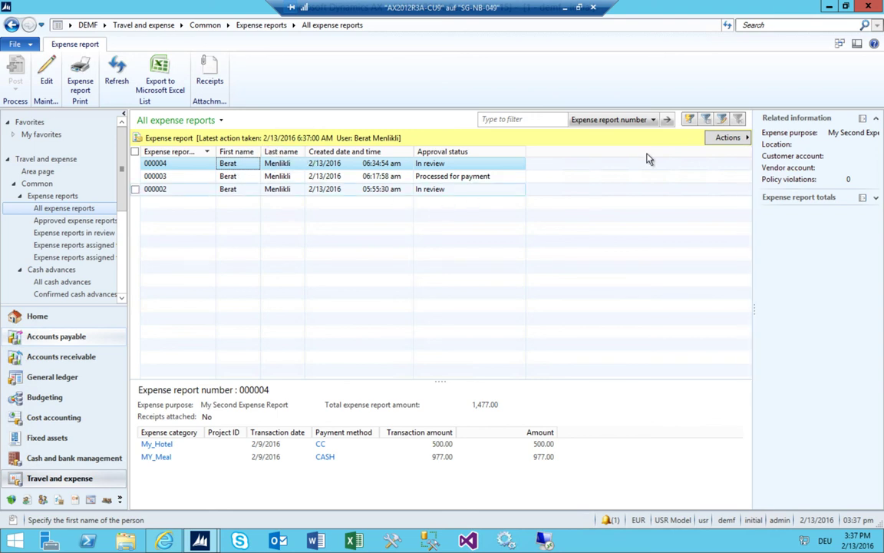
click(726, 139)
click(336, 164)
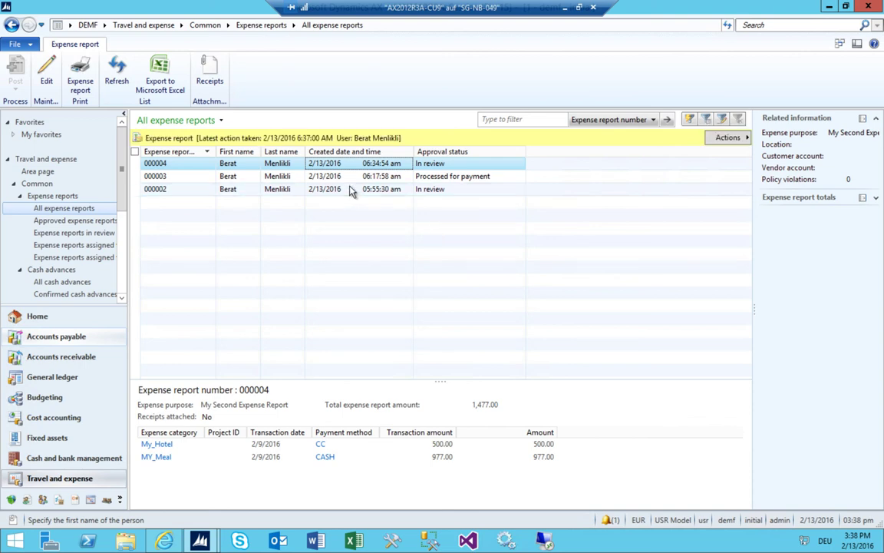
click(144, 25)
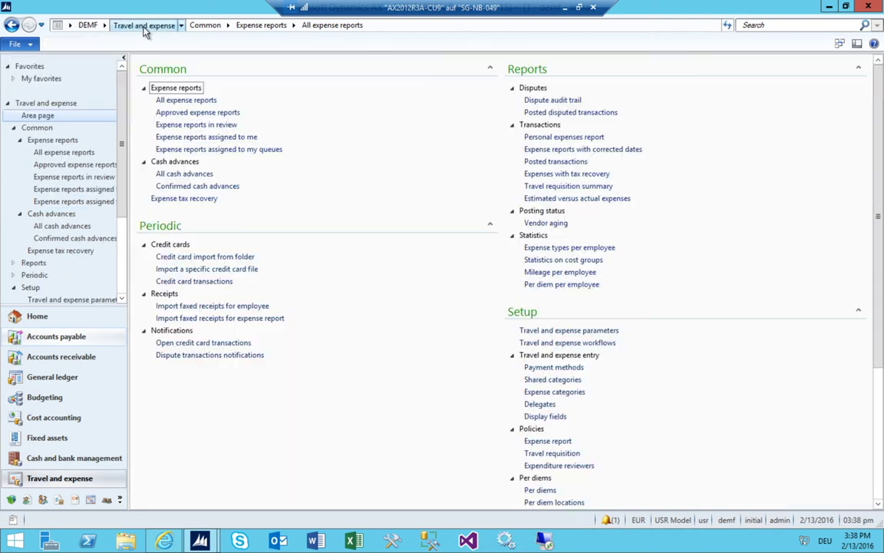
Step: Check the empty Approved expense reports list, then go back to All expense reports
click(213, 114)
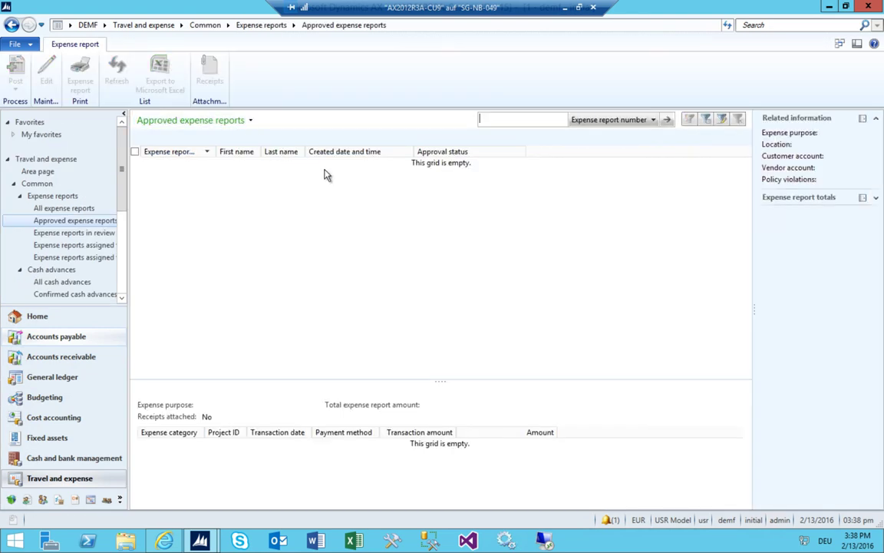
click(144, 25)
click(184, 100)
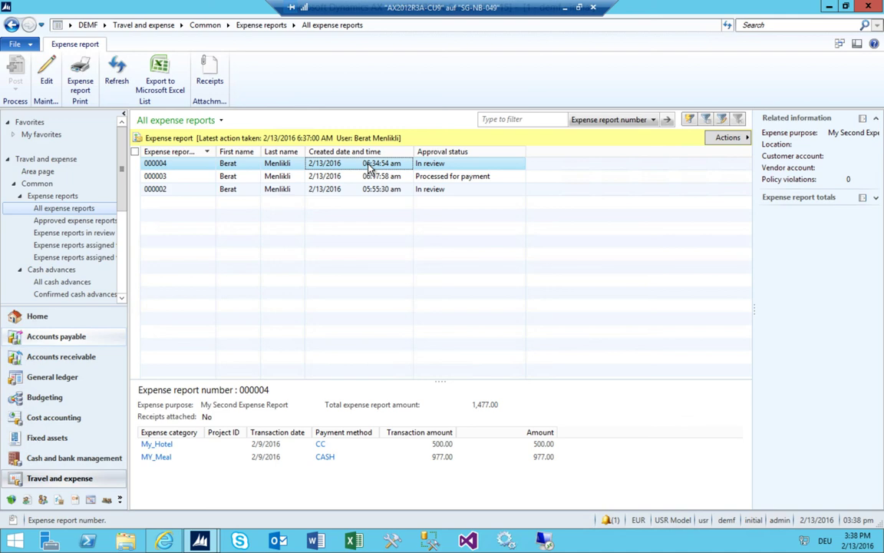
Step: Open report 000004, review its hotel and meal lines, then return to the Travel and expense page
click(52, 67)
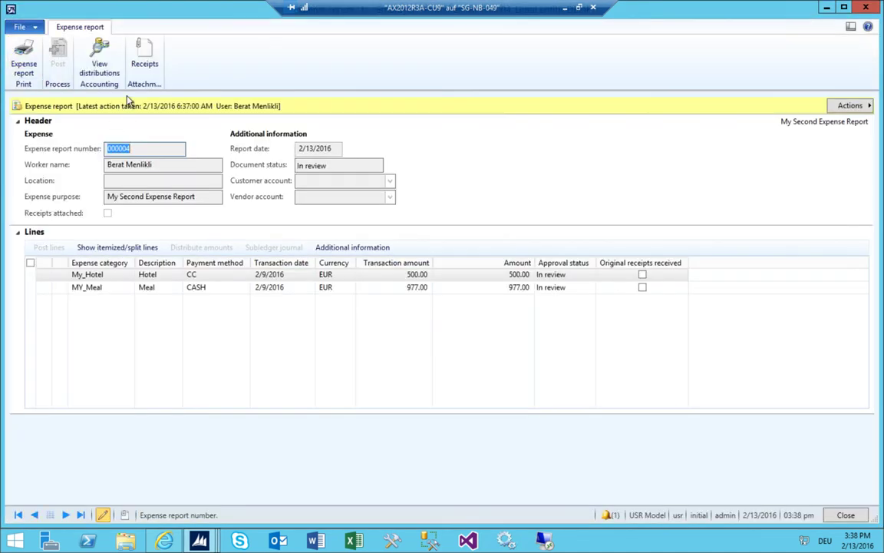
click(204, 275)
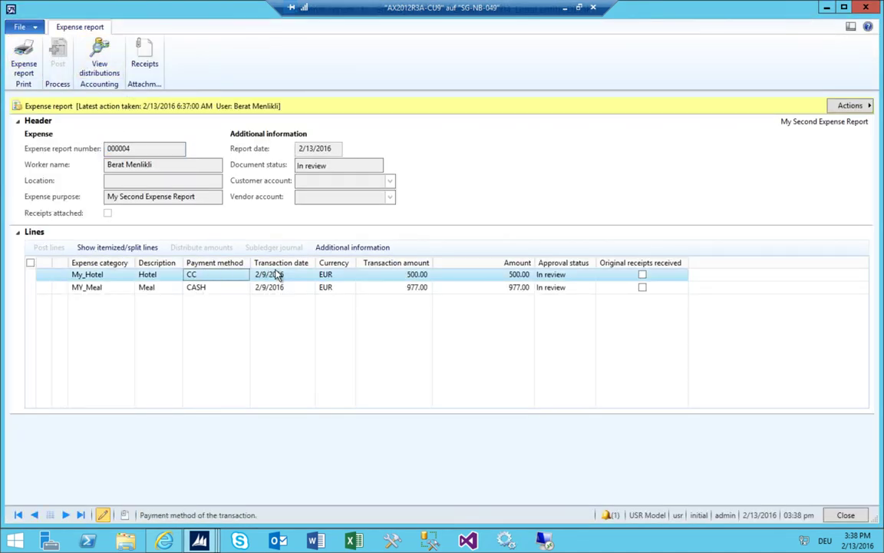
click(522, 287)
key(Up)
key(Down)
key(Up)
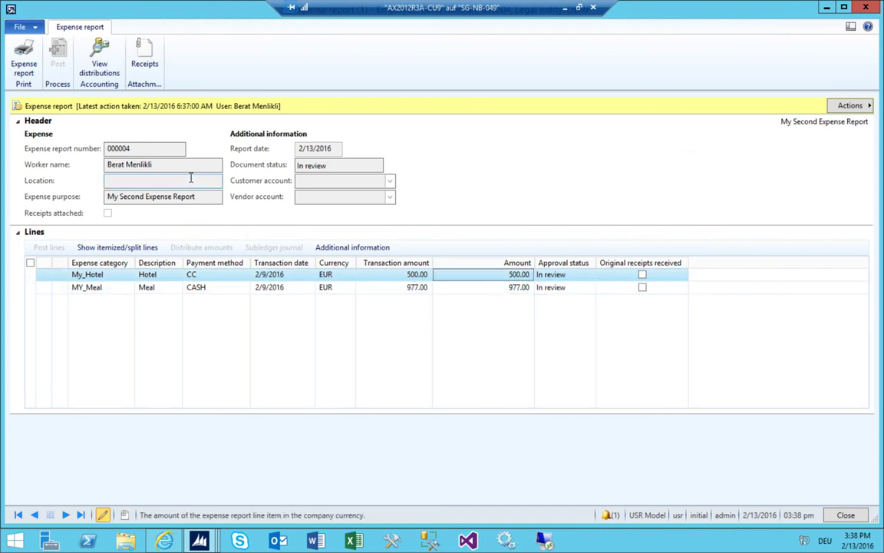
drag(194, 25, 364, 108)
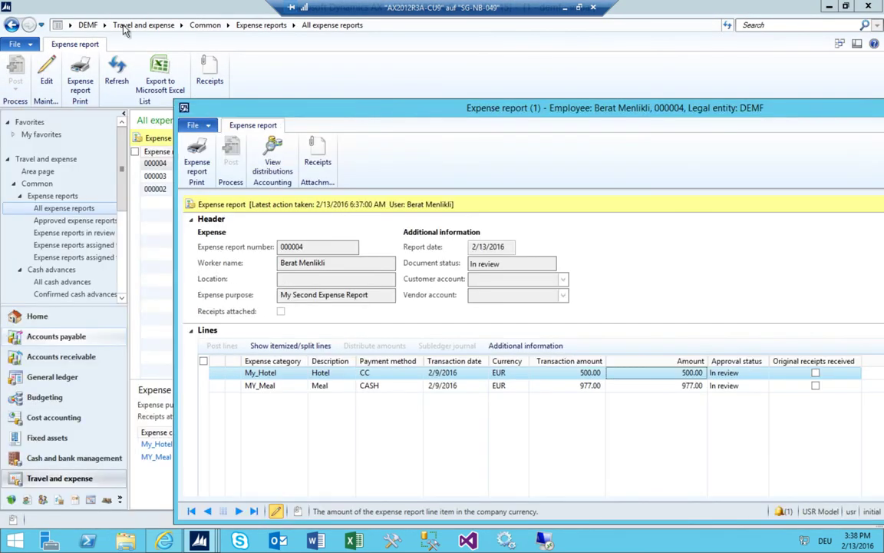
click(143, 24)
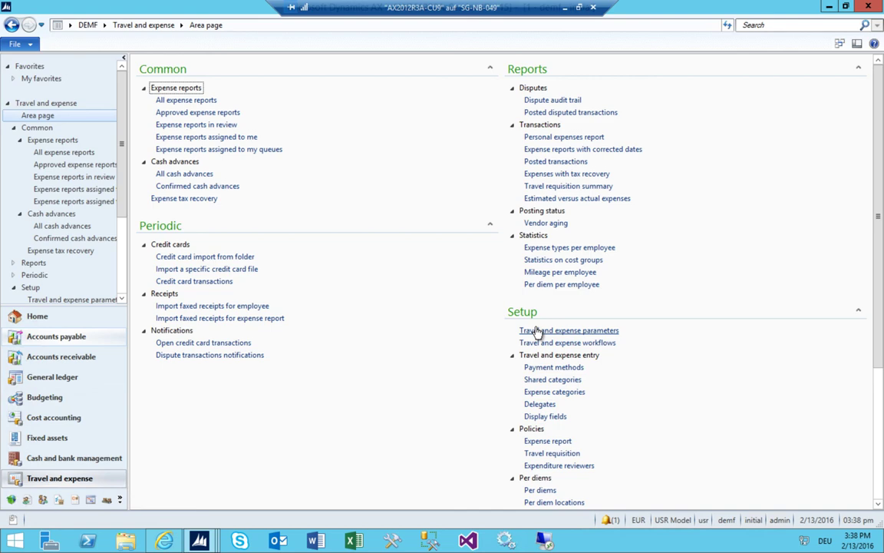
Step: Review the Financial settings in the Travel and expense parameters
click(537, 331)
click(191, 100)
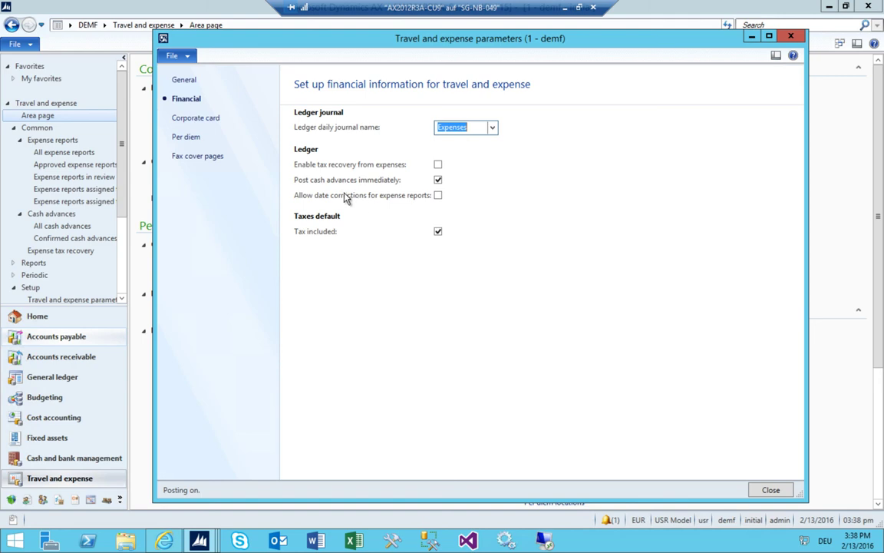
key(Escape)
Step: Bring back the expense report 000004 window and close it
mouse_move(199, 540)
click(307, 434)
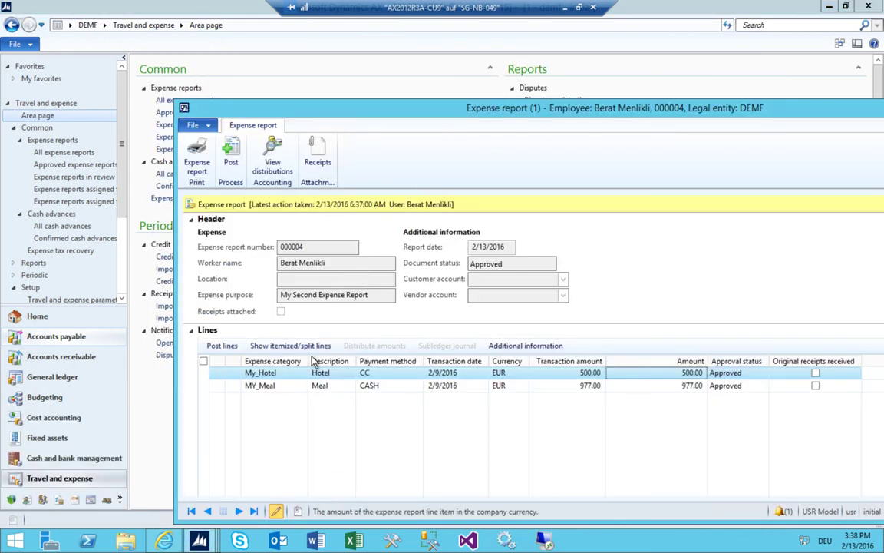
click(165, 97)
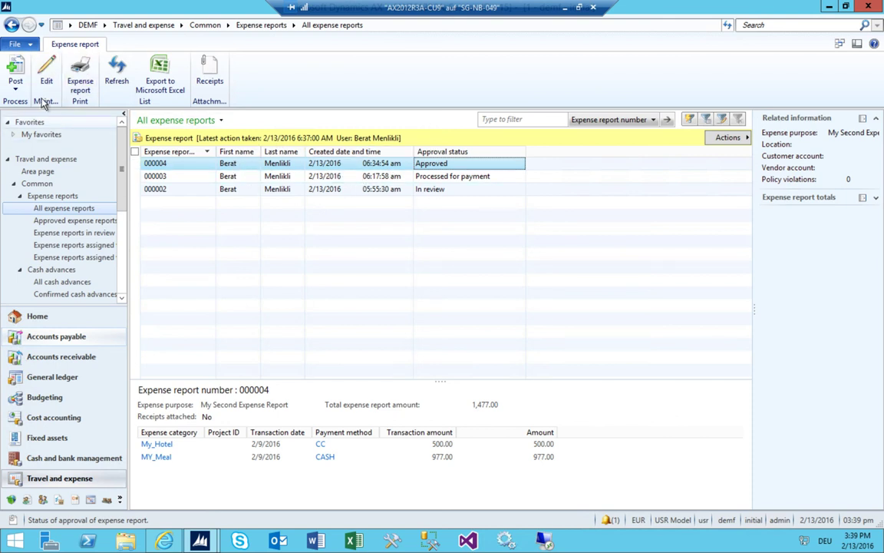
Step: Post only expense report 000004 and note voucher 000002 in the posting message
click(15, 83)
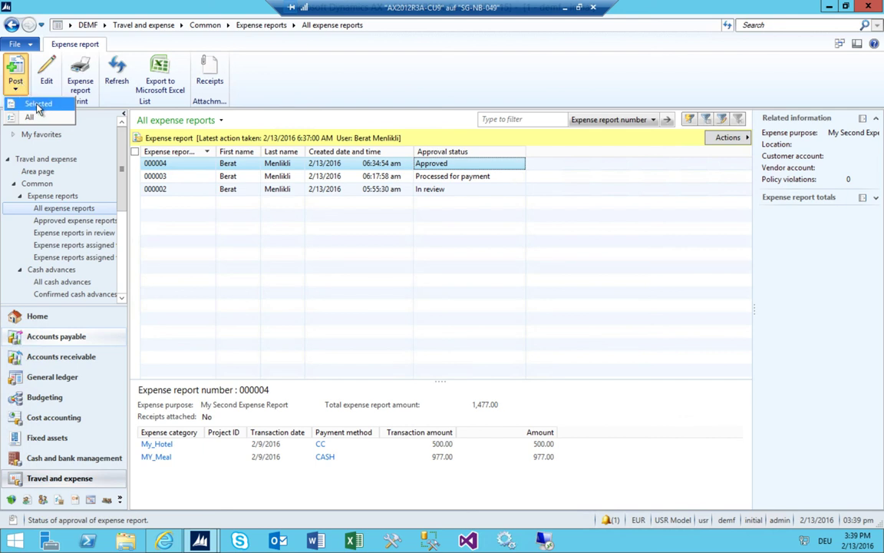
click(38, 105)
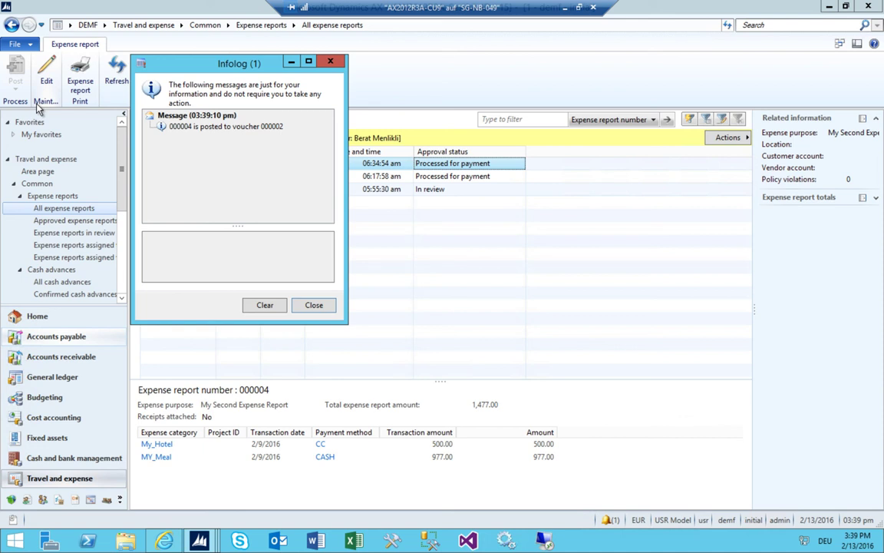
click(277, 128)
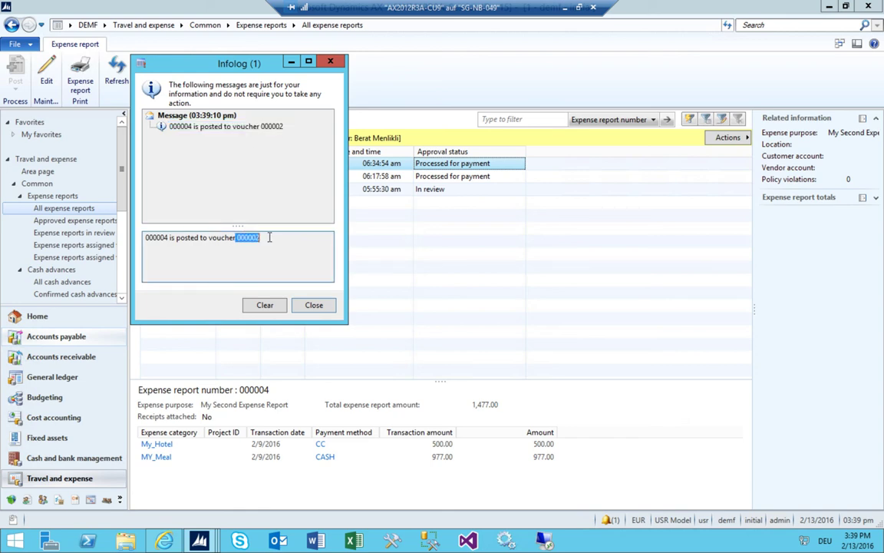
drag(261, 237, 241, 242)
key(Escape)
click(143, 25)
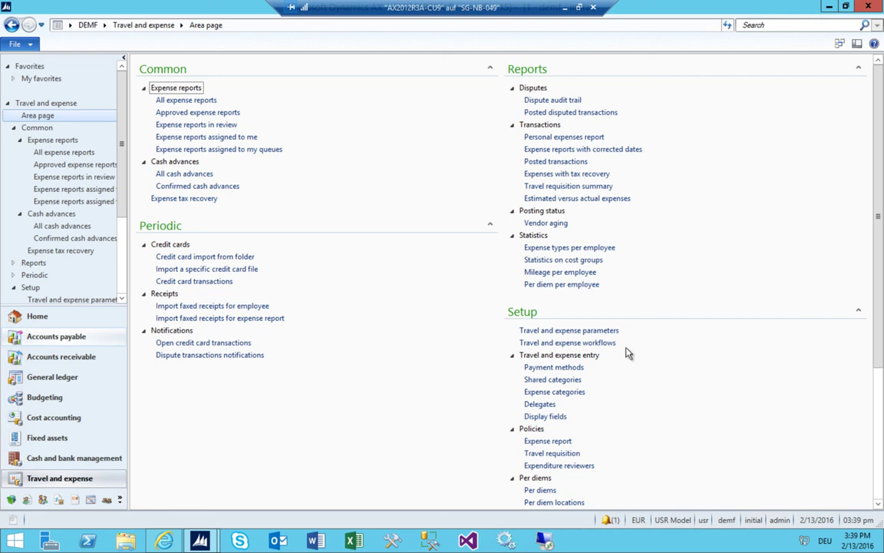
scroll(626, 348, down, 2)
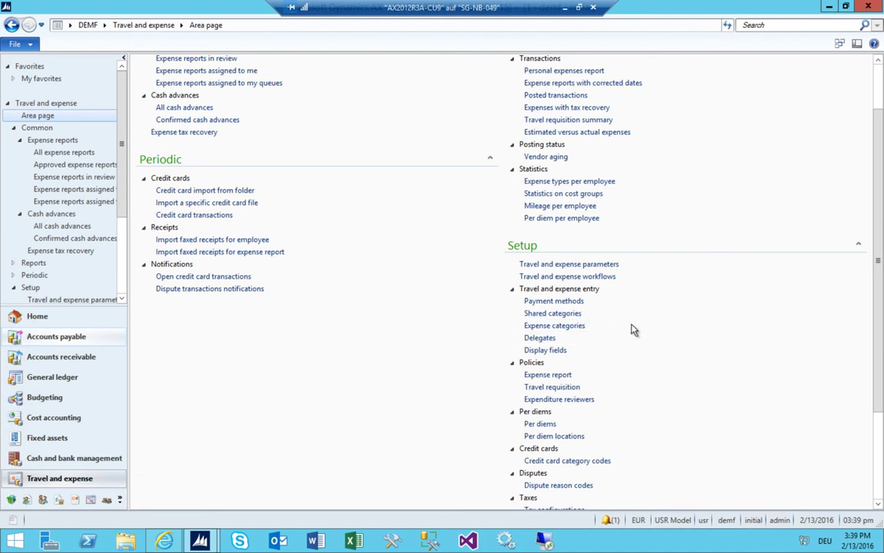
click(549, 301)
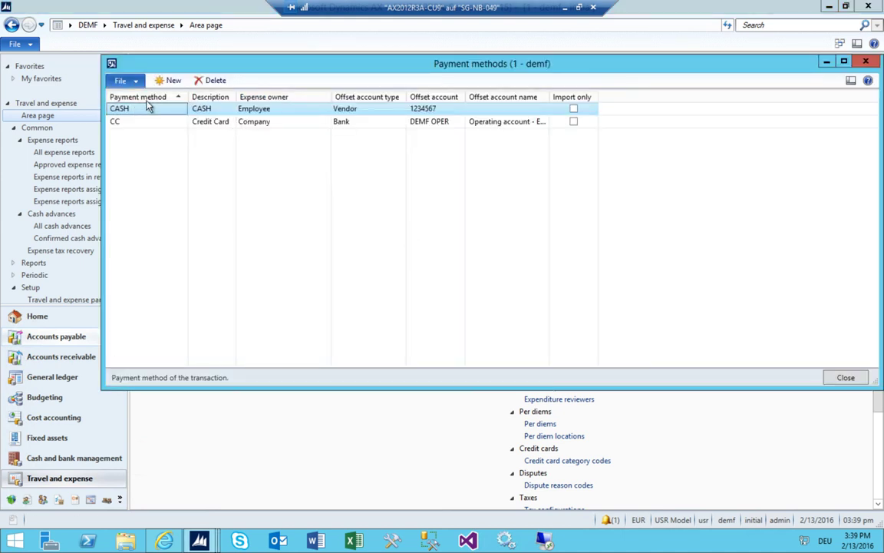
click(336, 108)
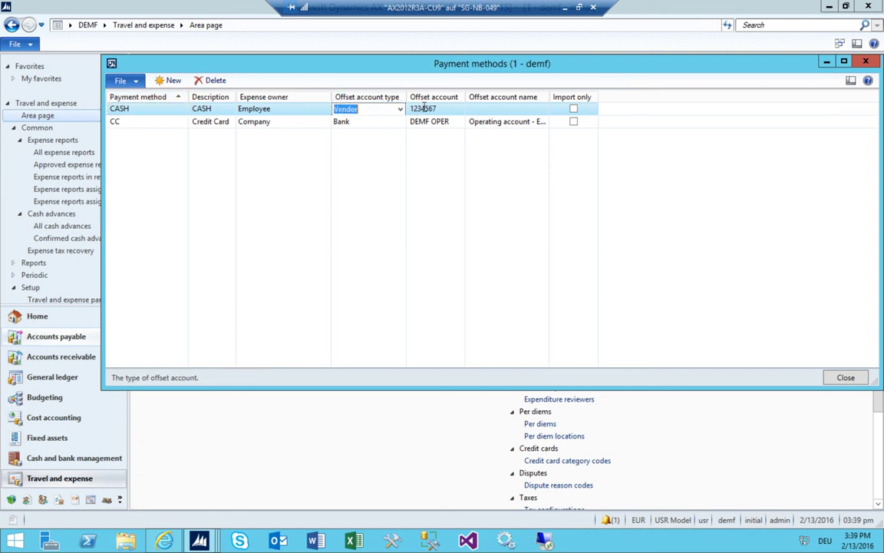
mouse_move(411, 107)
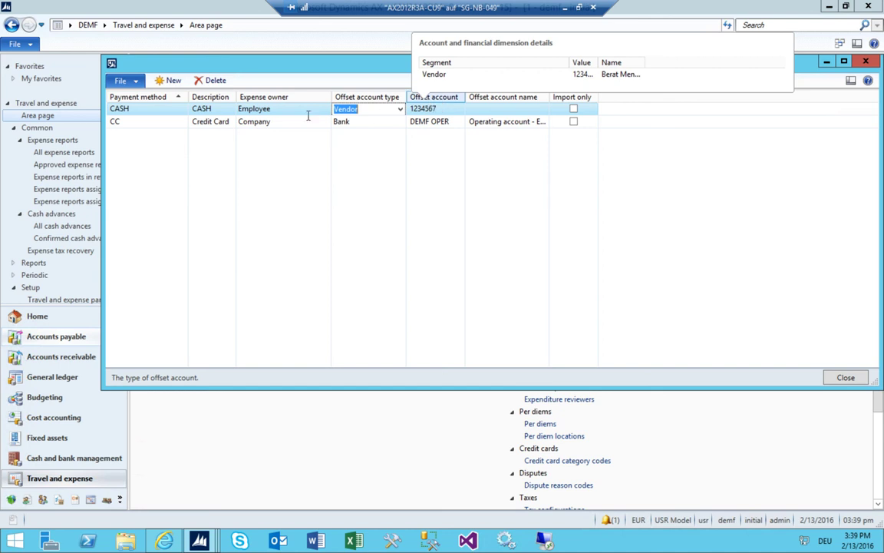
click(138, 125)
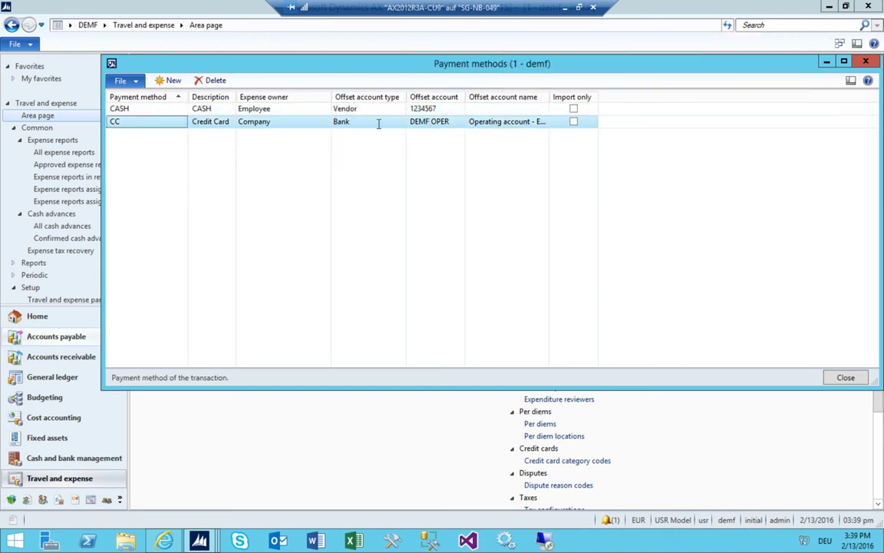
key(Escape)
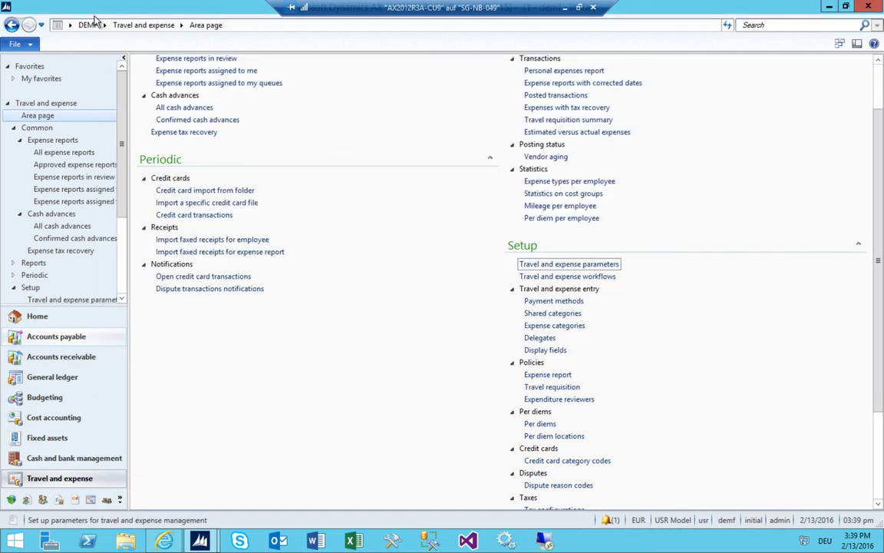
Step: Run the General ledger voucher transactions inquiry for voucher 000002
click(99, 25)
click(134, 80)
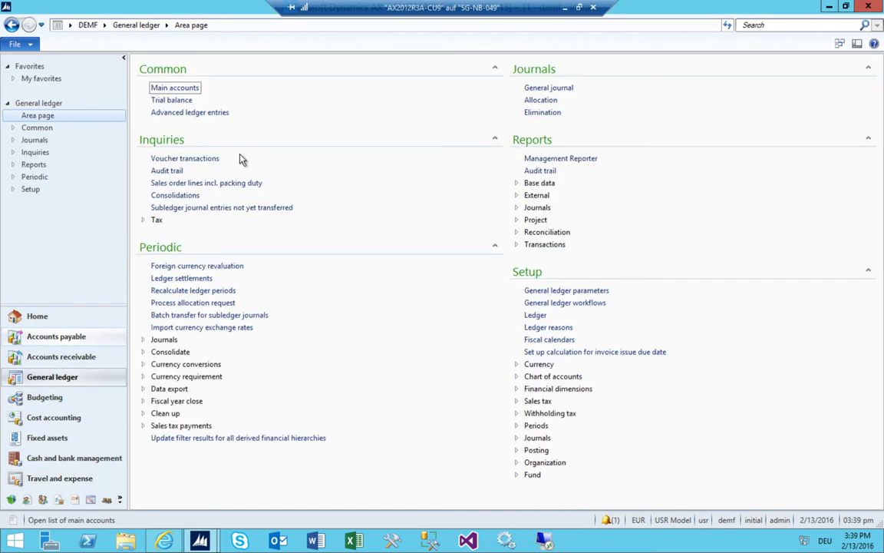
click(181, 158)
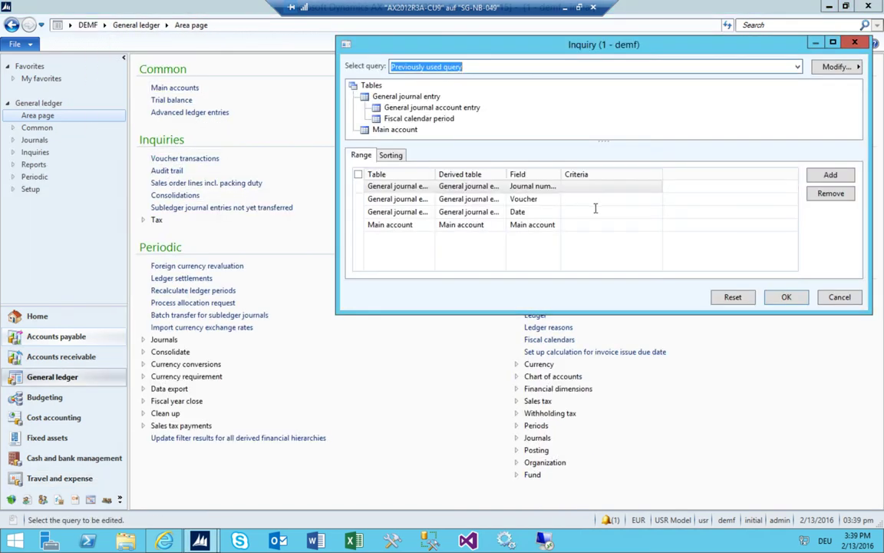
click(593, 198)
text(000002)
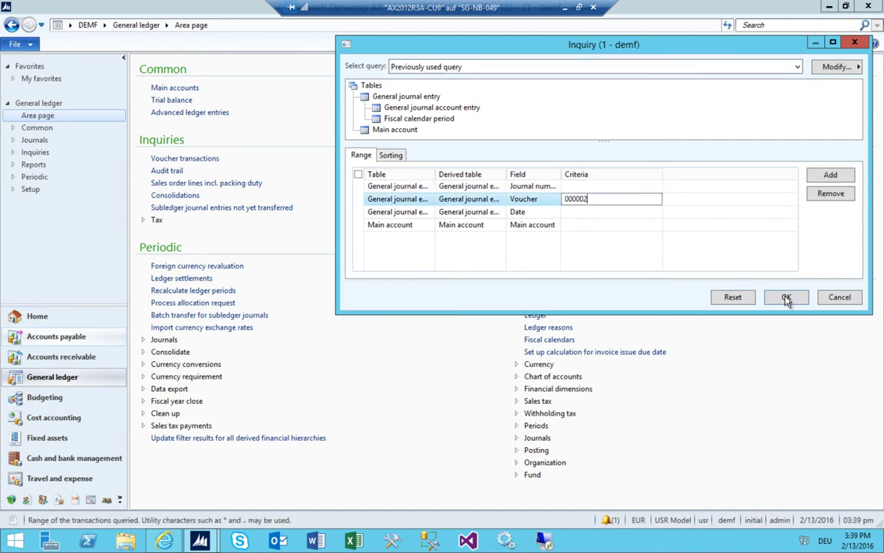
click(786, 298)
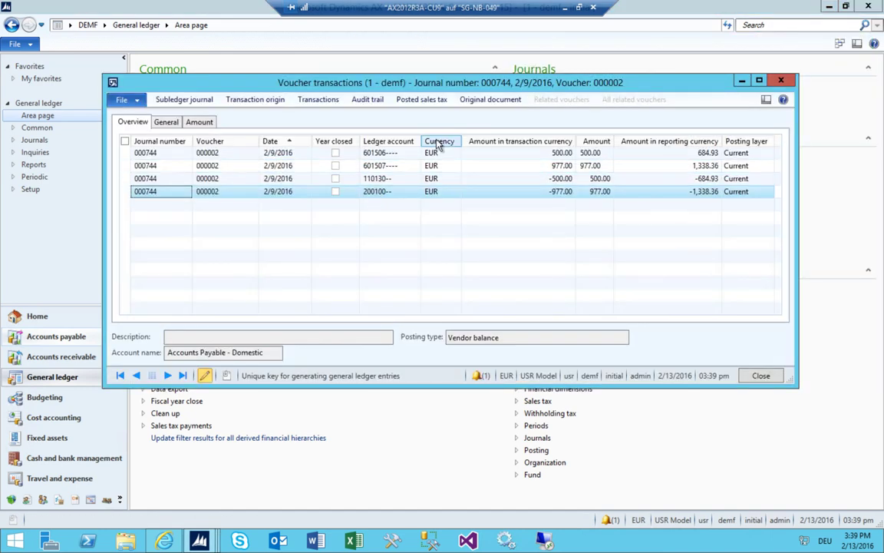
Step: Inspect the voucher lines: payables 200100 (977.00), bank 110130, hotel 601506, employee meals
drag(421, 140, 453, 140)
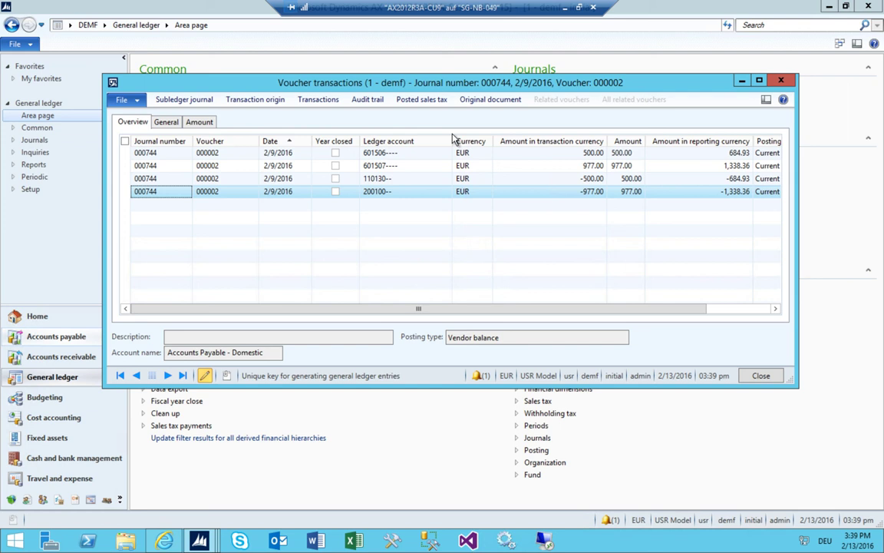
click(388, 196)
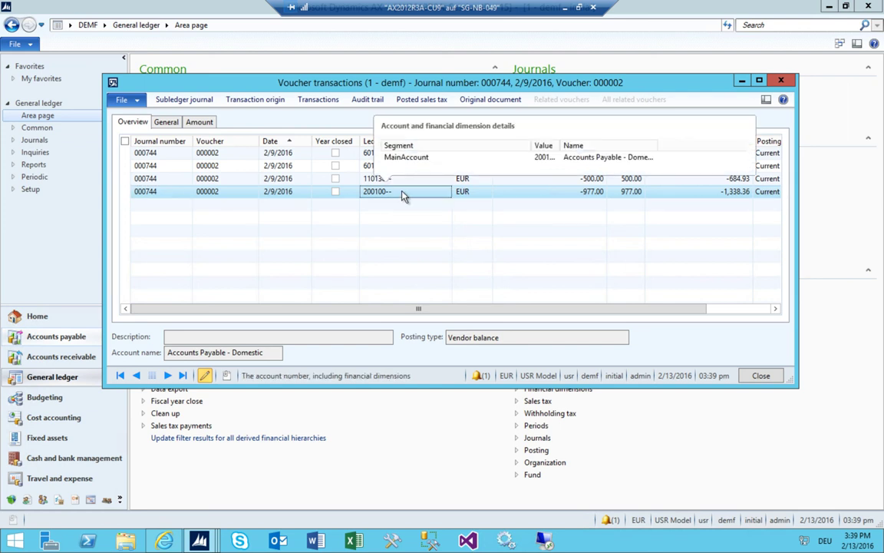
click(631, 193)
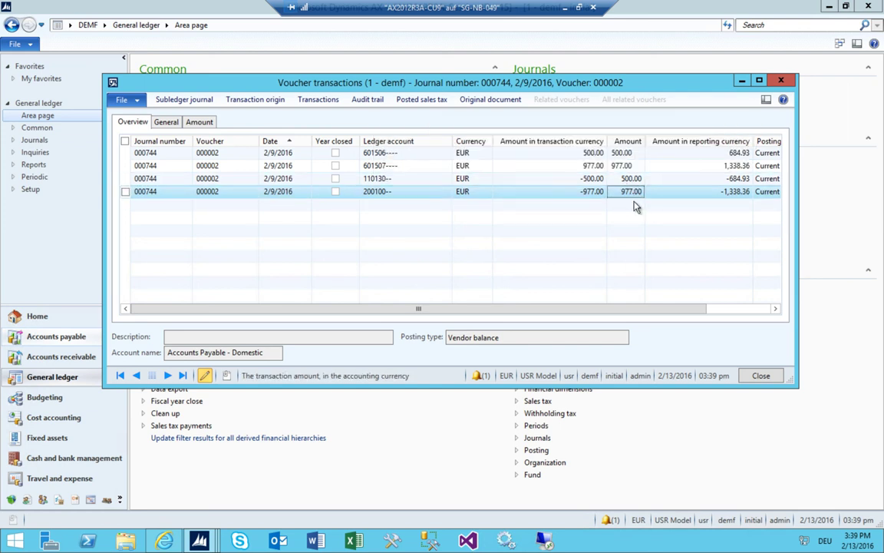
click(384, 168)
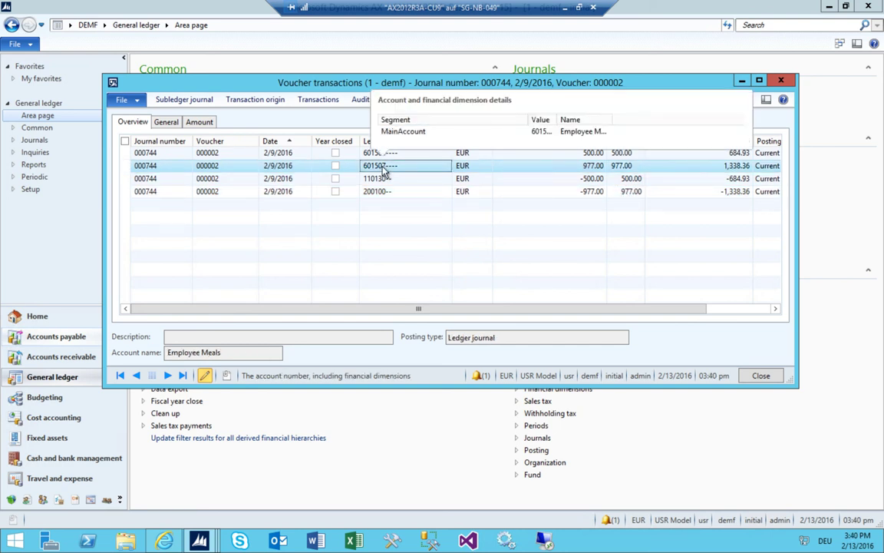
click(382, 178)
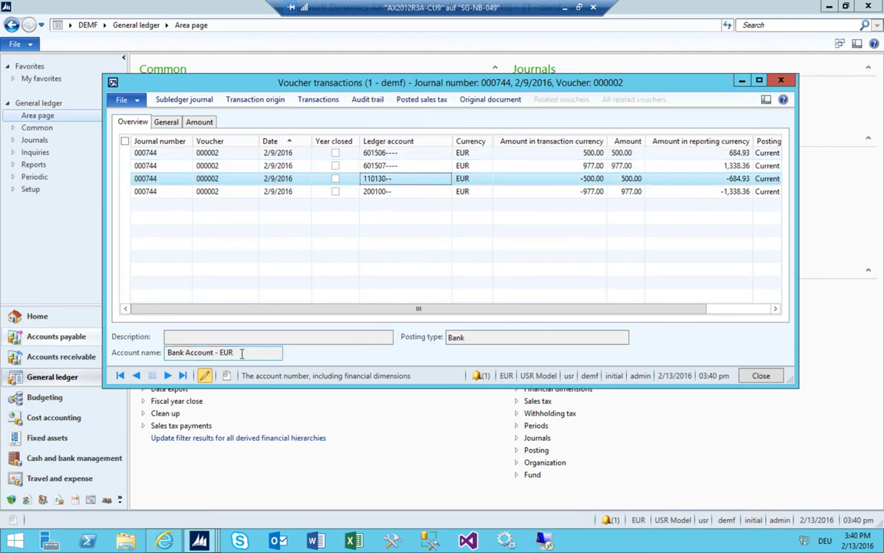
click(381, 154)
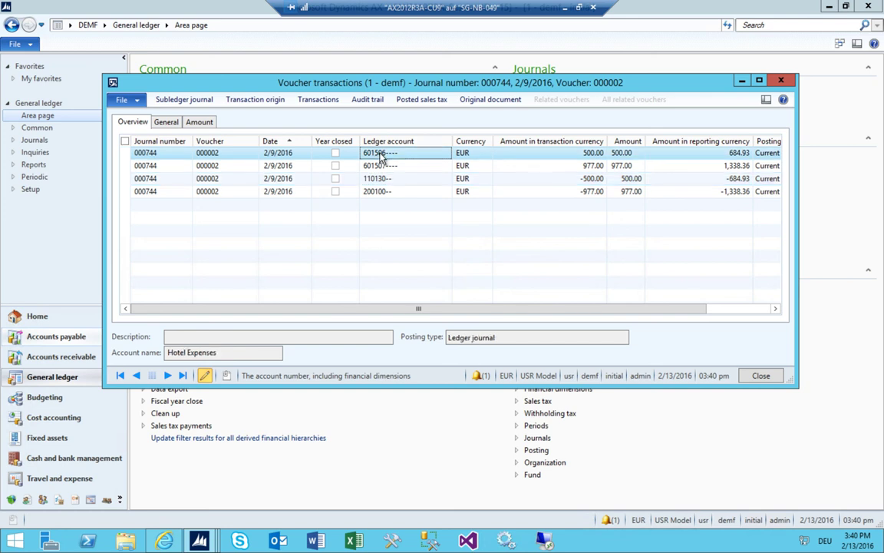
mouse_move(382, 156)
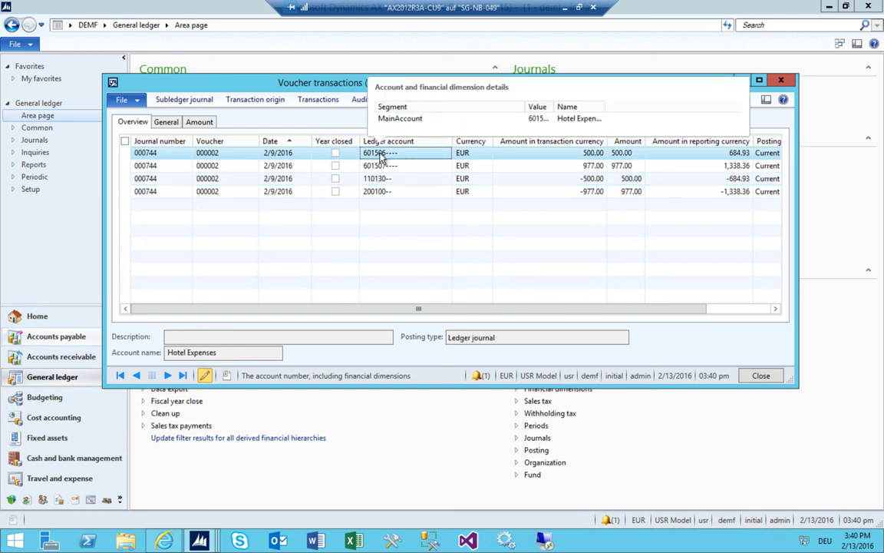
click(382, 179)
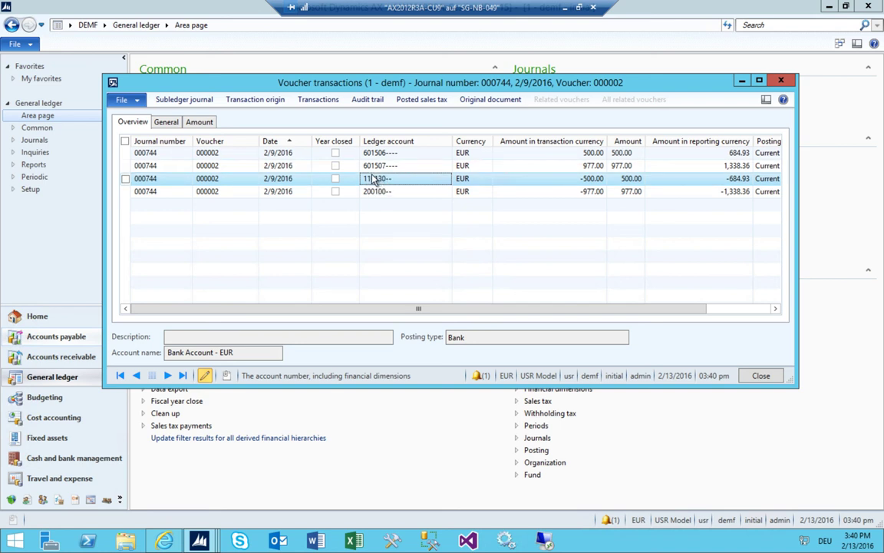
mouse_move(376, 182)
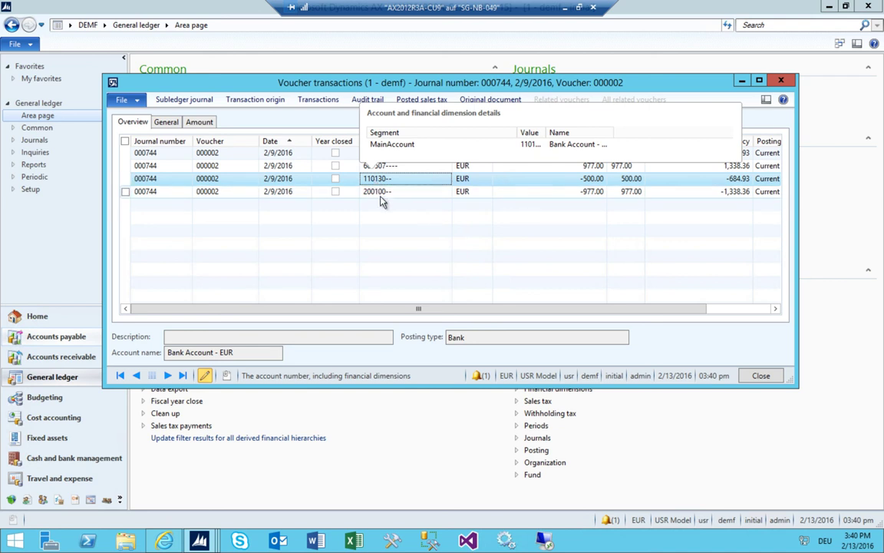
click(403, 191)
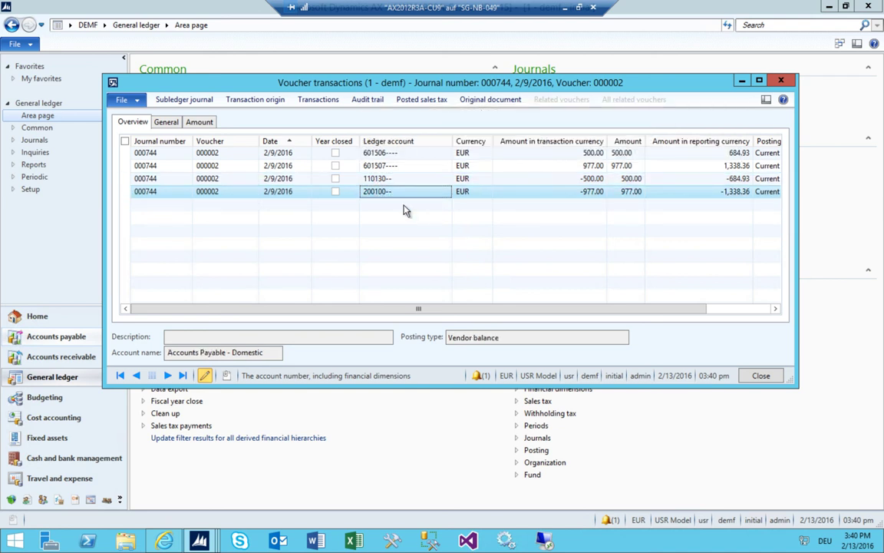
mouse_move(411, 197)
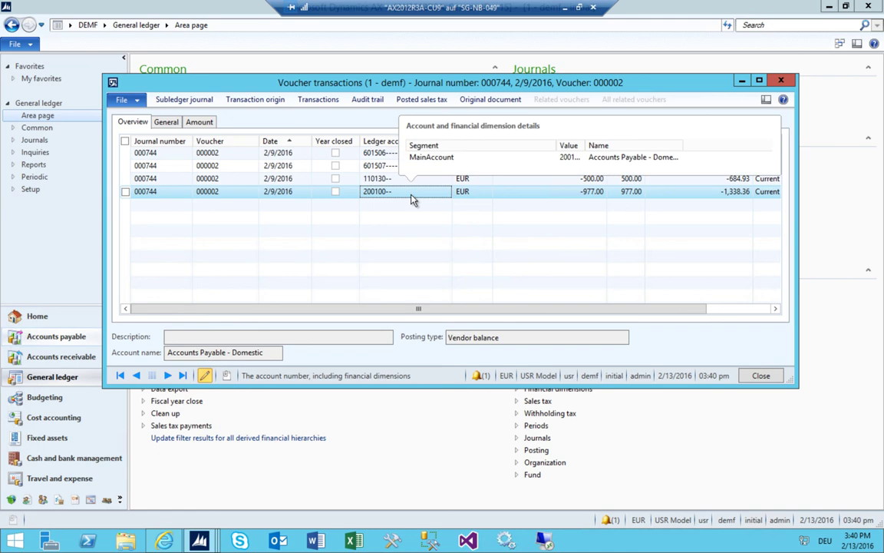
key(Escape)
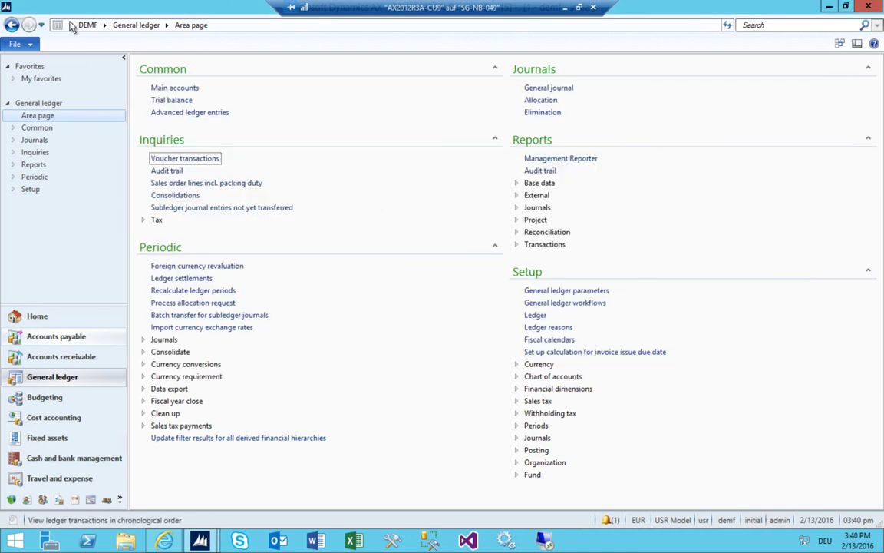
Step: Open Accounts payable All vendors, sort by name, and select the top vendor
click(106, 26)
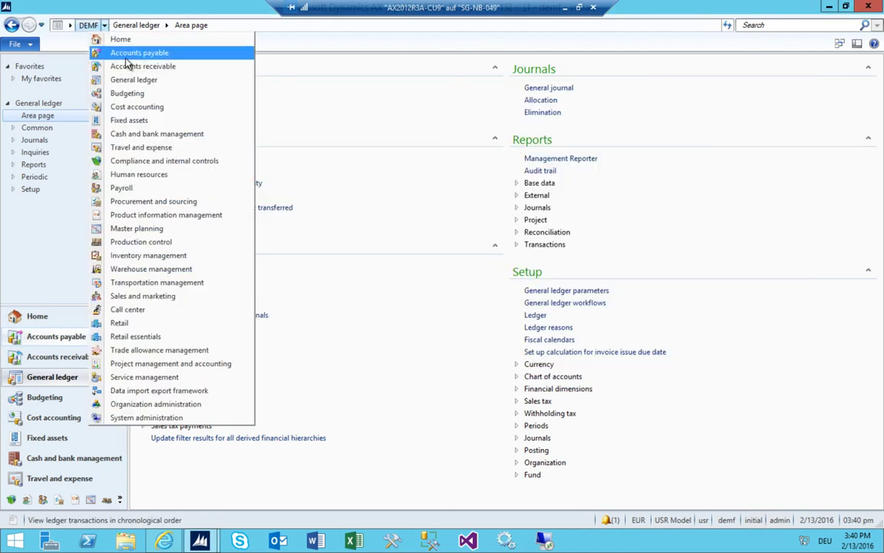
click(131, 53)
click(184, 100)
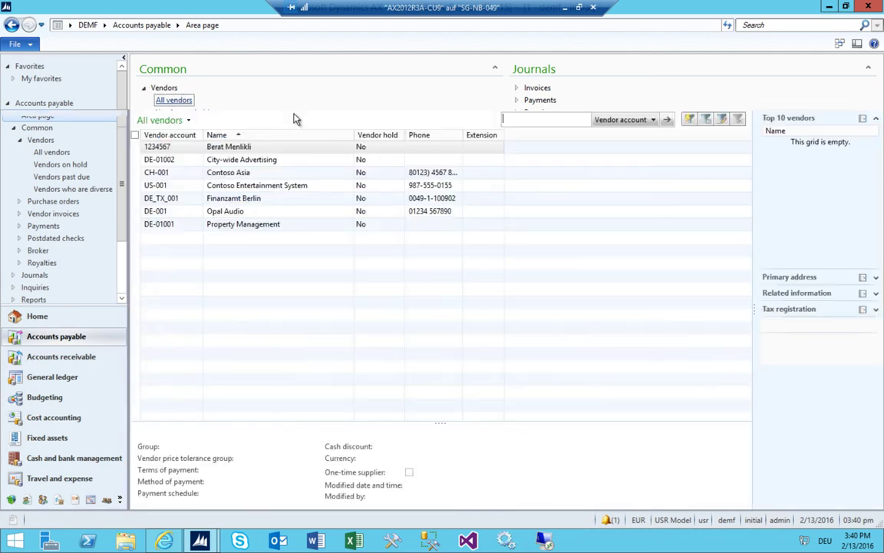
click(227, 137)
click(228, 137)
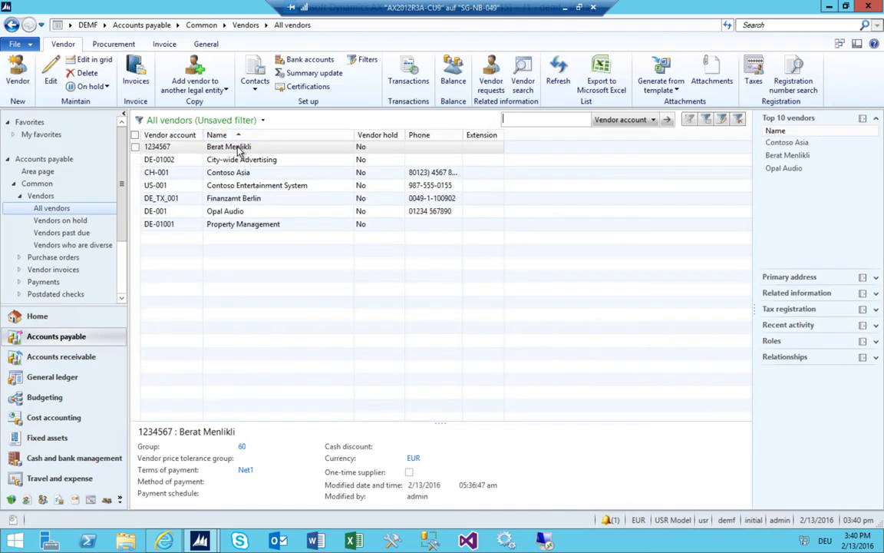
Step: Review the vendor's invoice transactions, including the unpaid 977.00 invoice of 2/13/2016
click(409, 77)
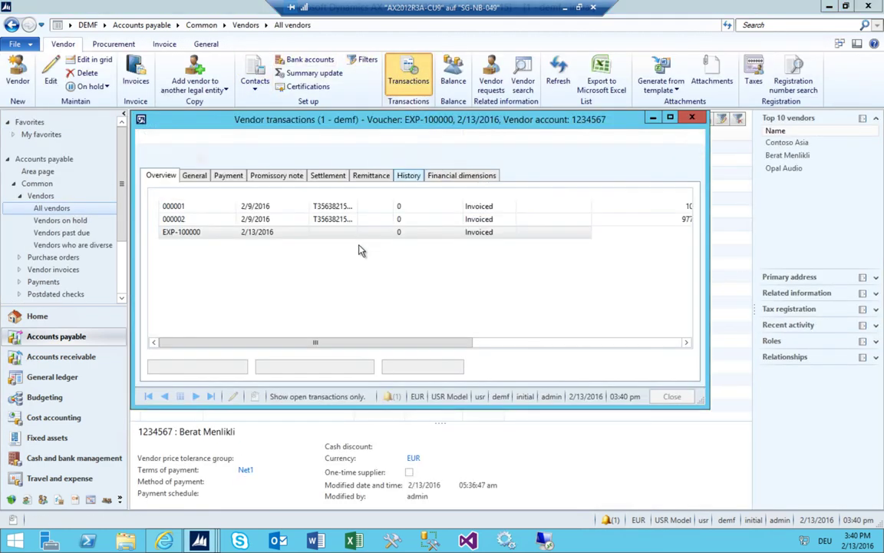
click(597, 205)
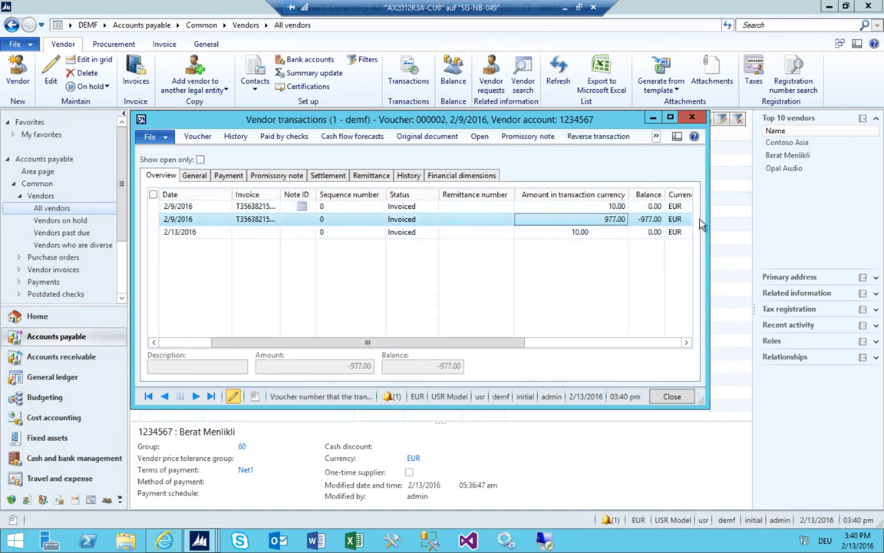
click(596, 232)
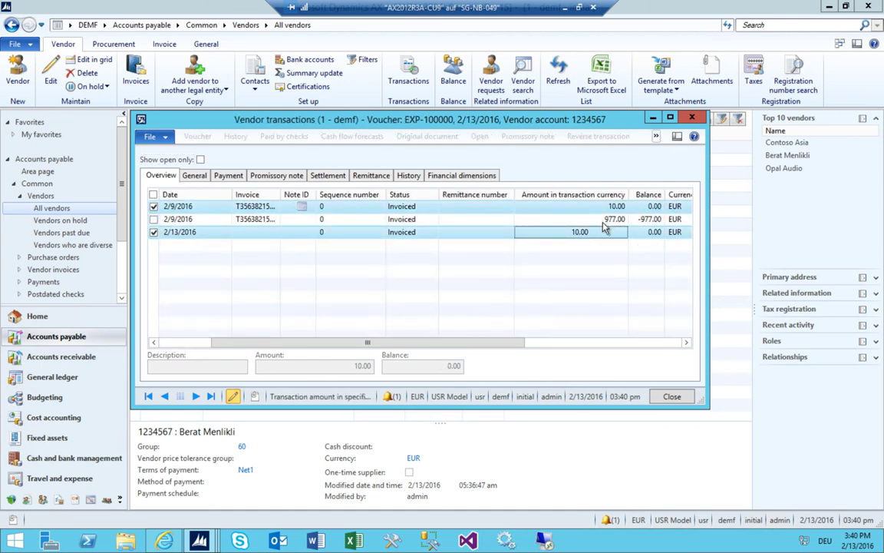
click(591, 220)
key(Escape)
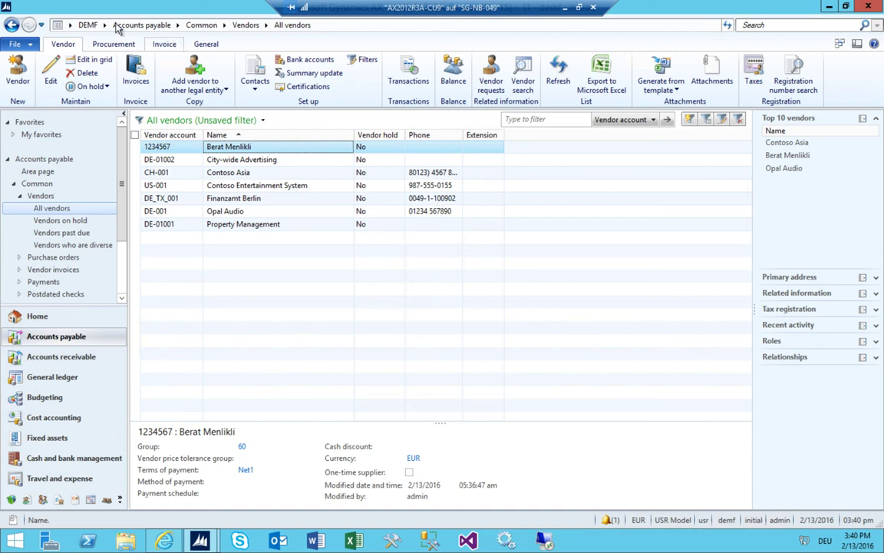
Step: Create a new VendPay payment journal, batch 00107 'Vendor Payment'
click(104, 25)
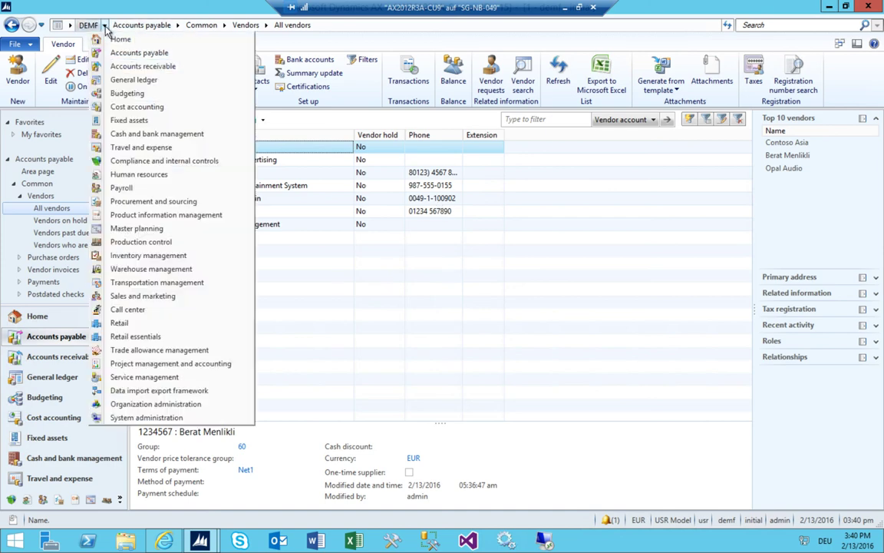
click(130, 80)
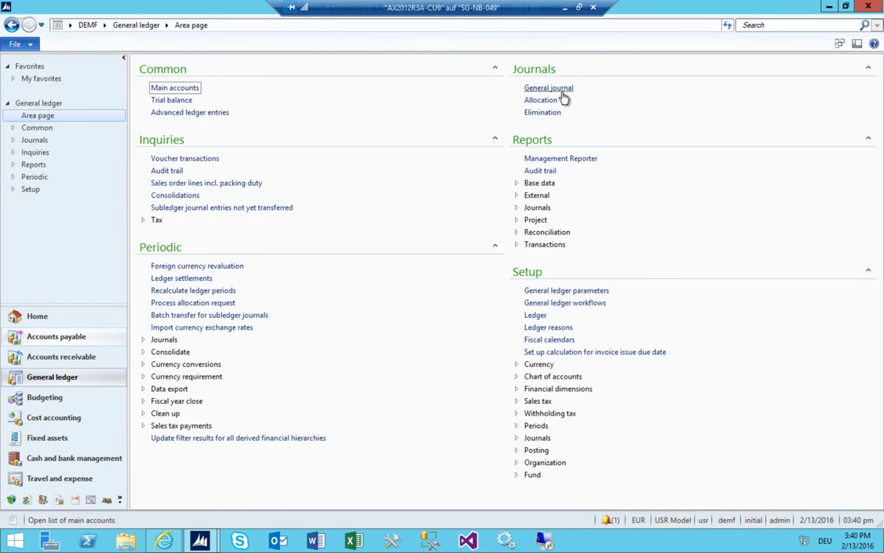
click(102, 25)
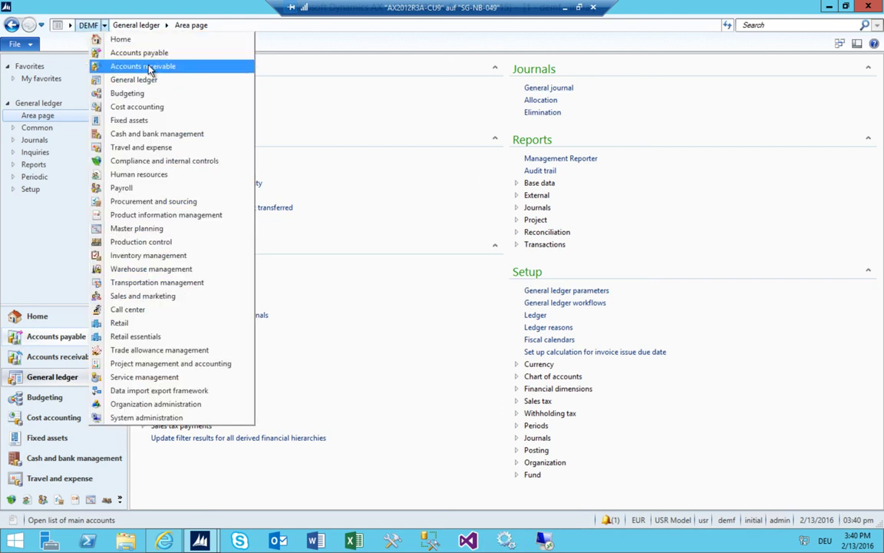
click(148, 66)
click(103, 25)
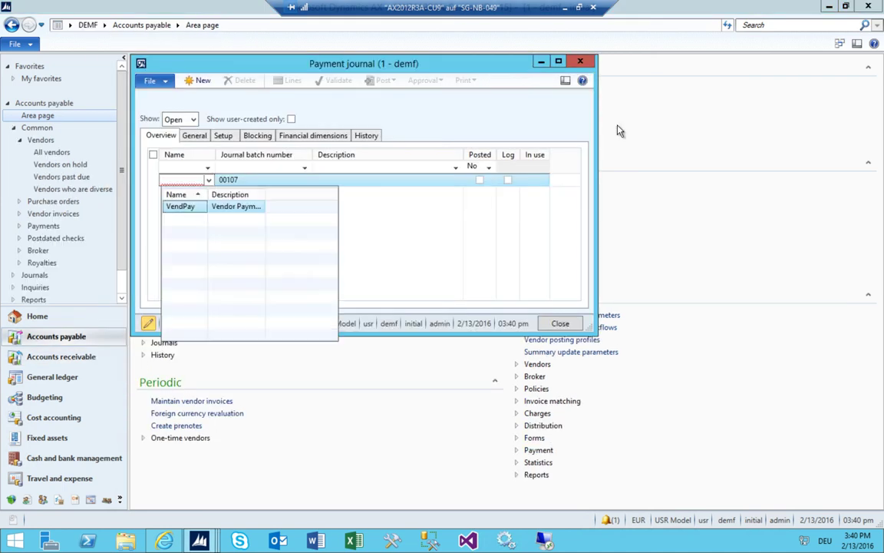
key(Return)
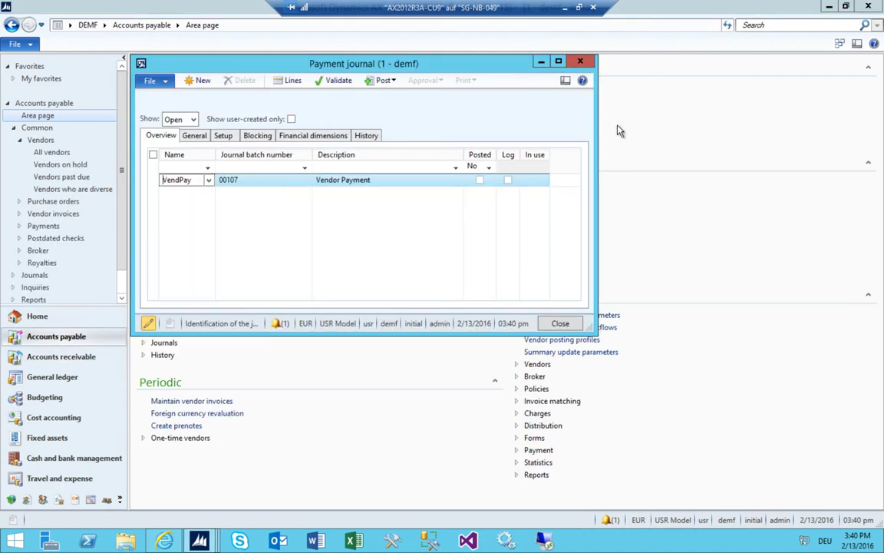
key(Tab)
Step: Run a payment proposal with no minimum date and today's payment date; it returns nothing
click(293, 80)
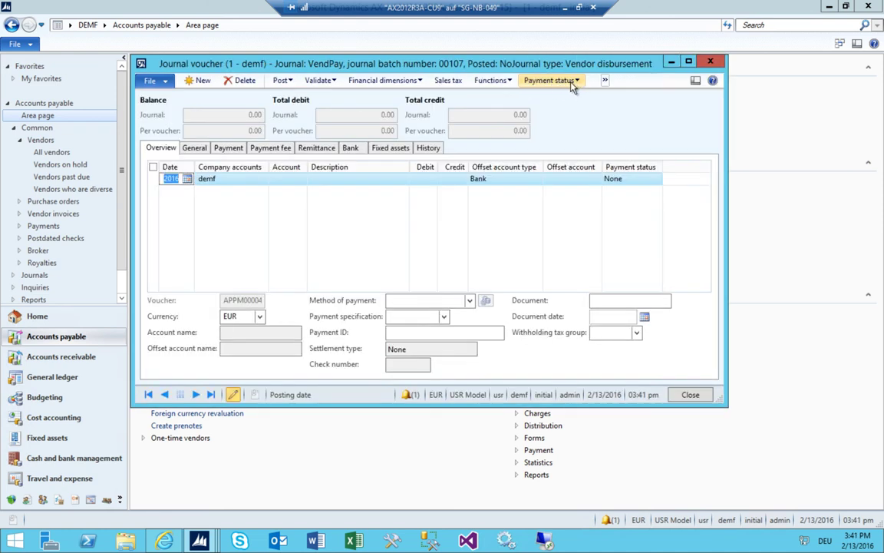
click(505, 80)
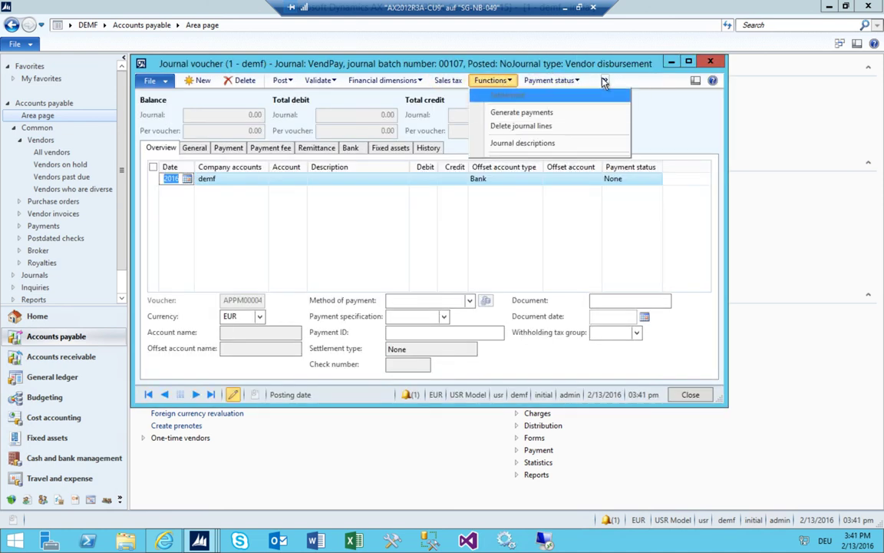
click(605, 80)
mouse_move(628, 96)
click(487, 96)
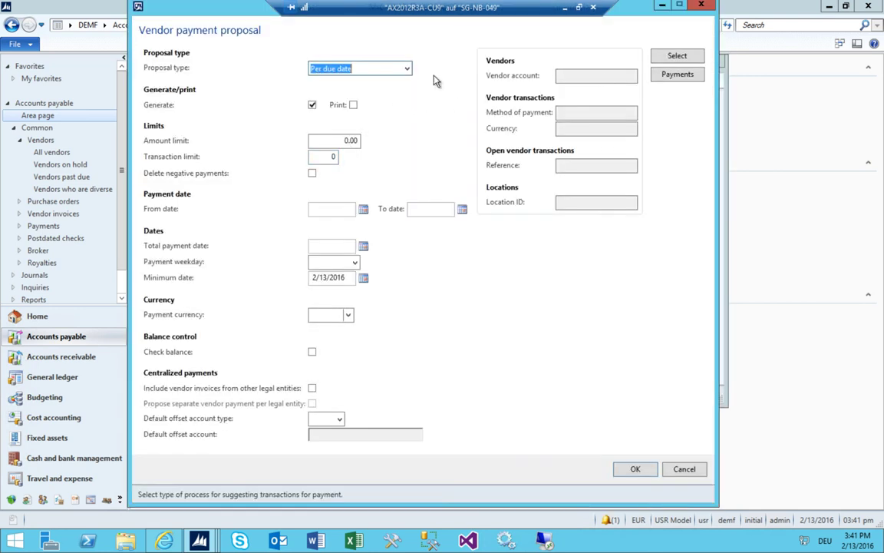
click(331, 277)
key(Delete)
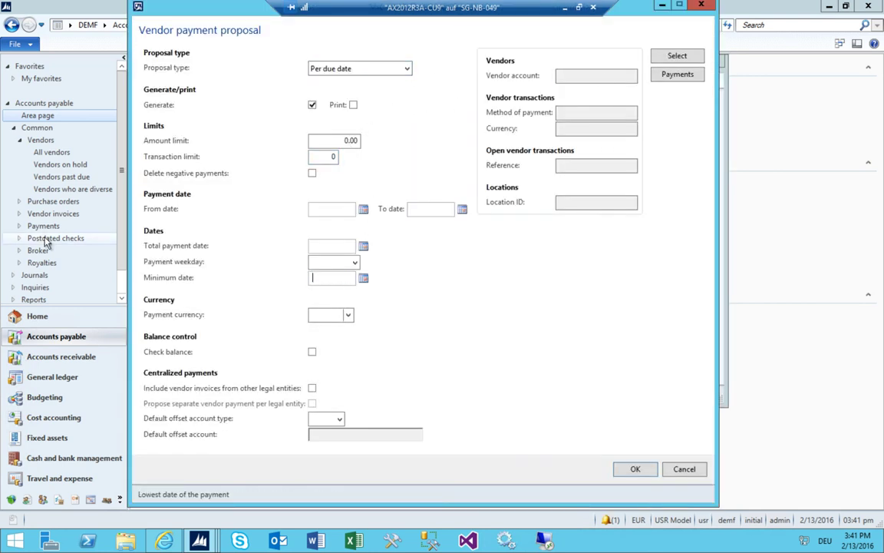
key(shift+Tab)
key(shift+Tab)
text(t)
key(Tab)
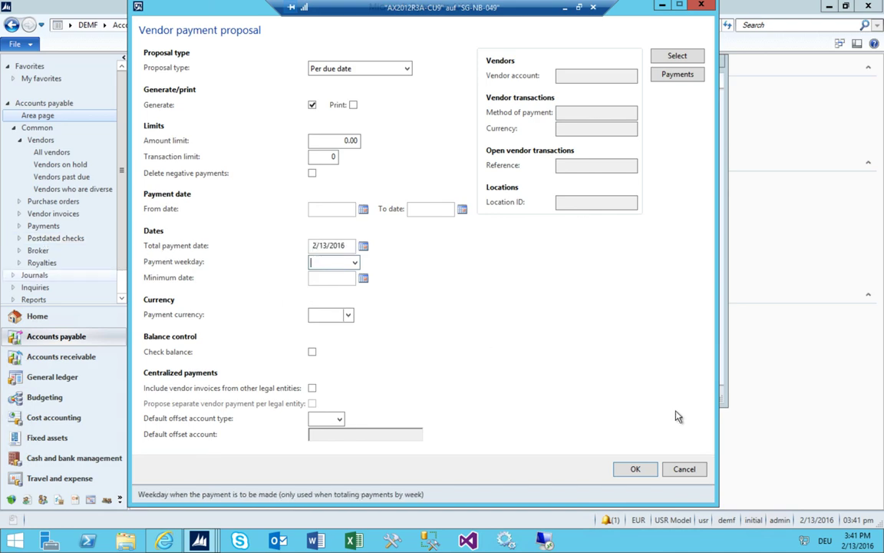
click(633, 469)
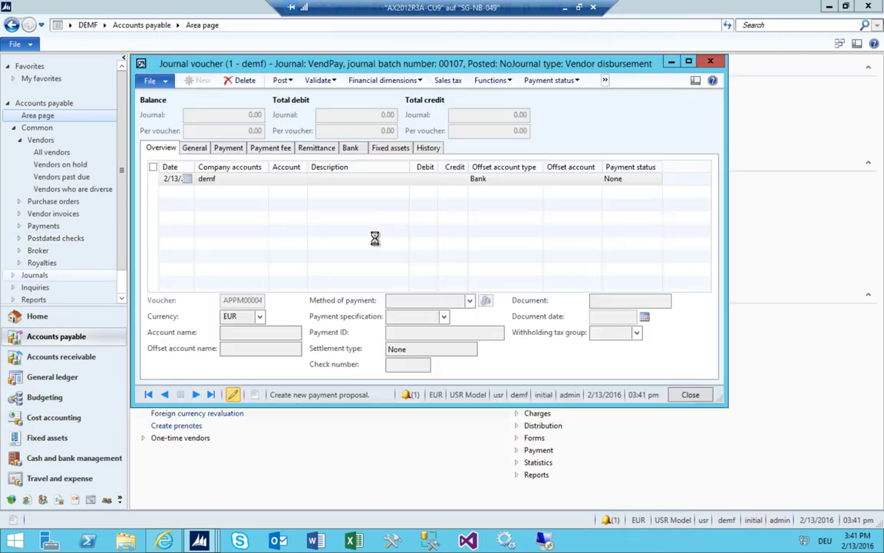
click(231, 127)
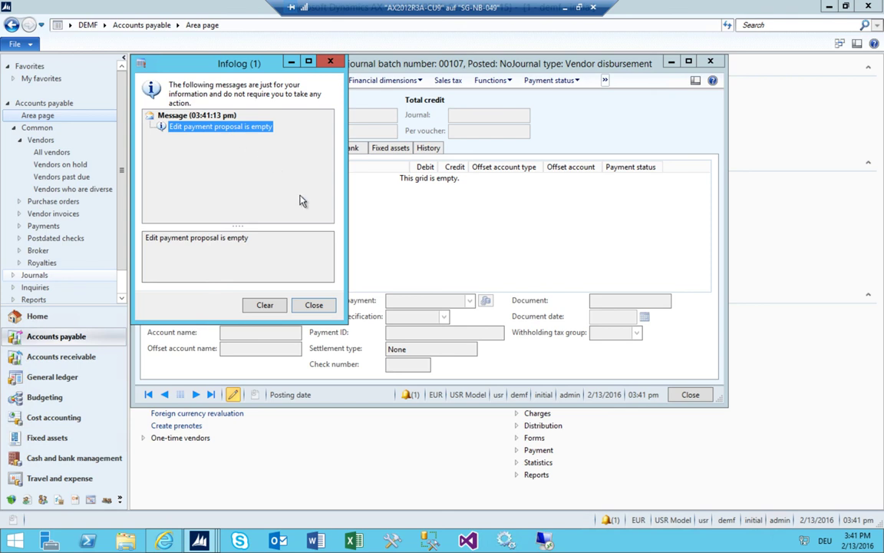
Step: Rerun the payment proposal after adjusting the minimum payment date
click(494, 135)
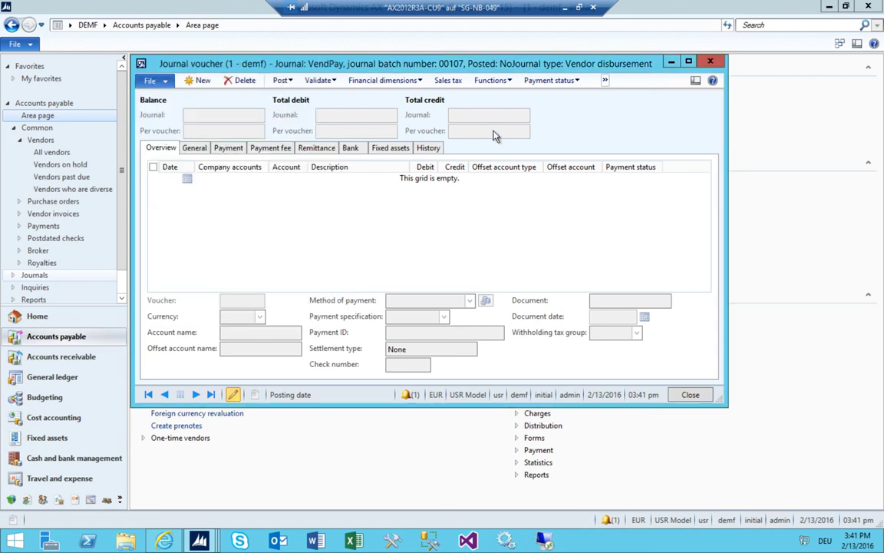
click(605, 80)
mouse_move(643, 99)
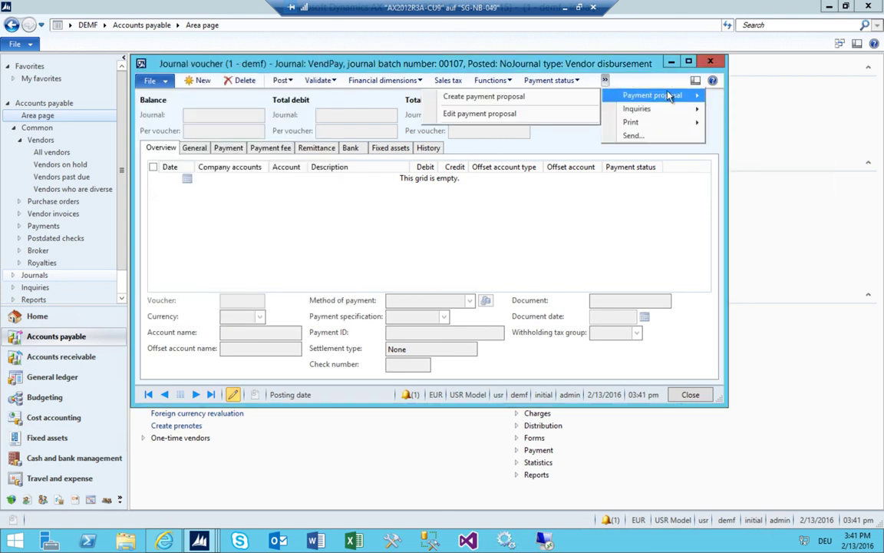
click(491, 94)
click(344, 277)
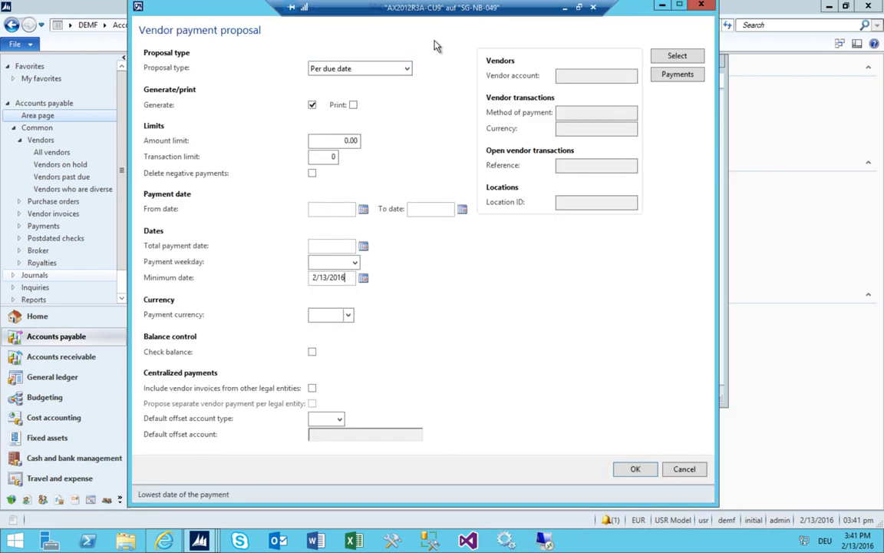
click(634, 469)
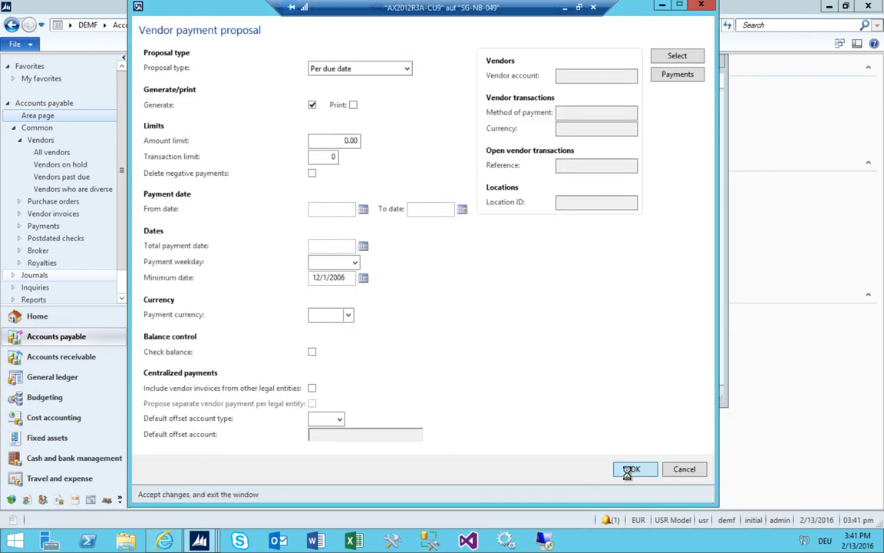
Step: Try the payment proposal a third time, then add journal line APPM00004
click(538, 63)
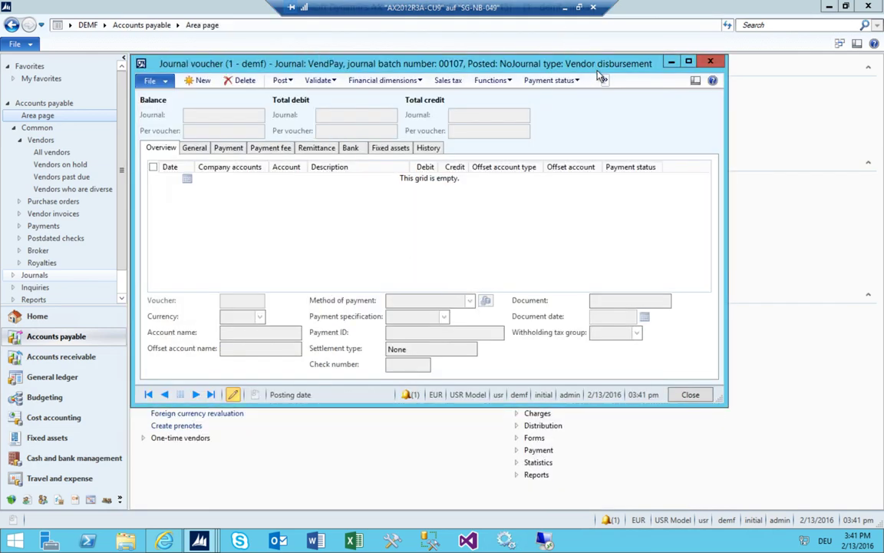
click(605, 81)
mouse_move(653, 95)
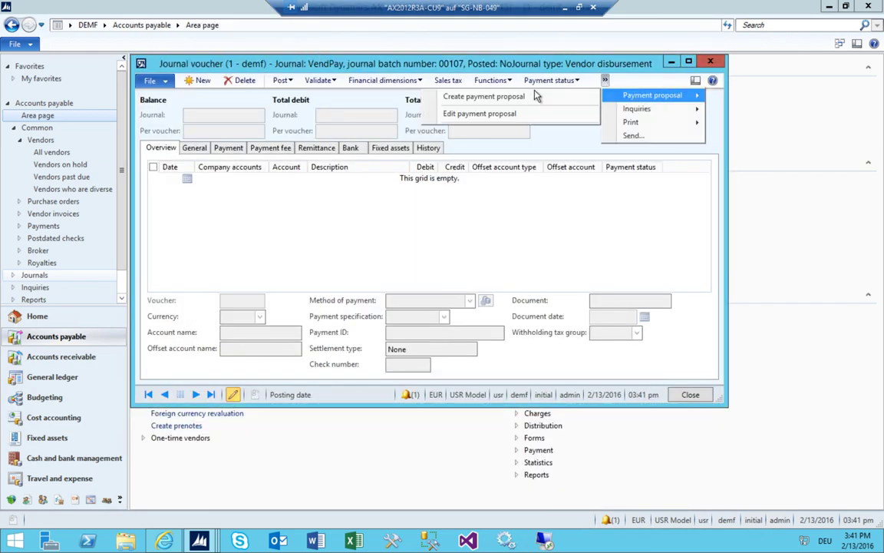
click(470, 95)
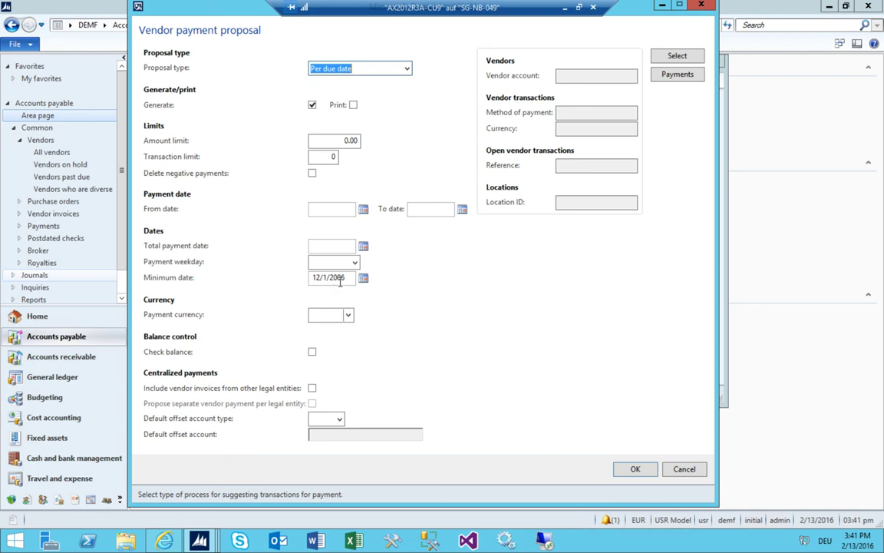
click(340, 279)
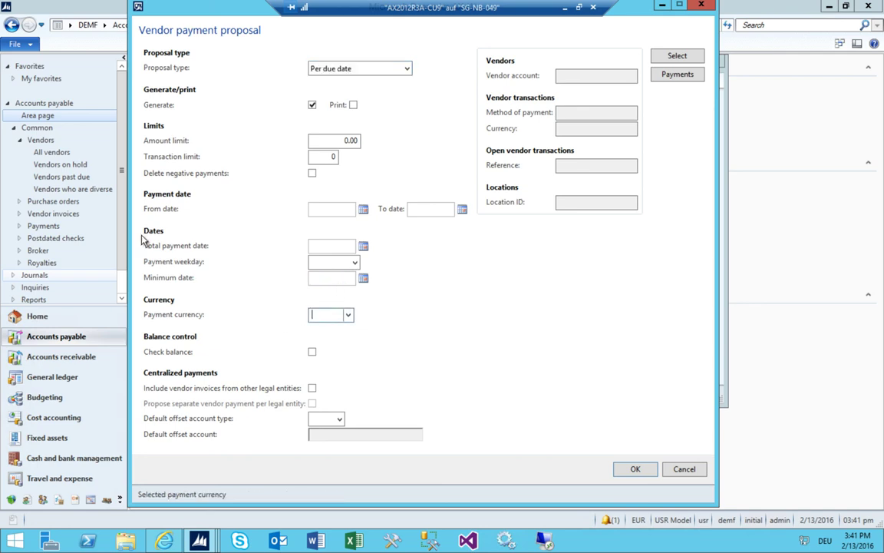
click(634, 468)
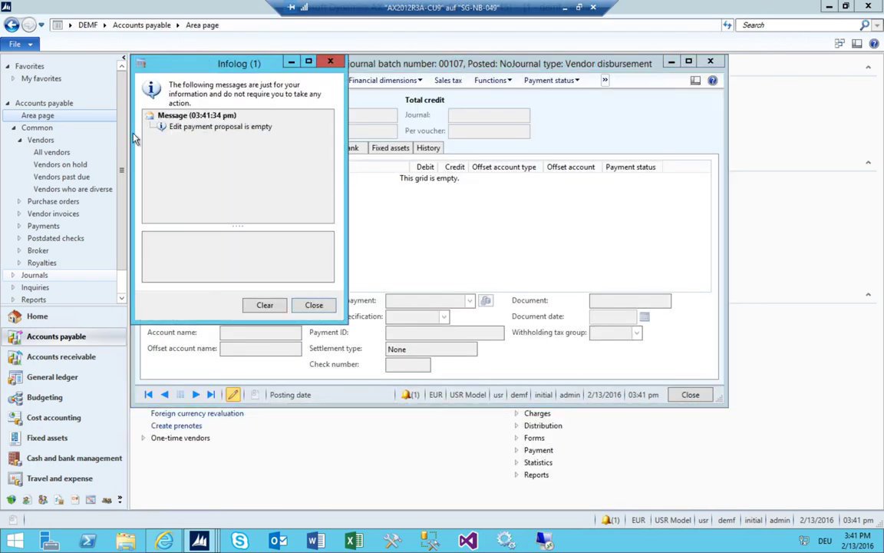
key(ctrl+n)
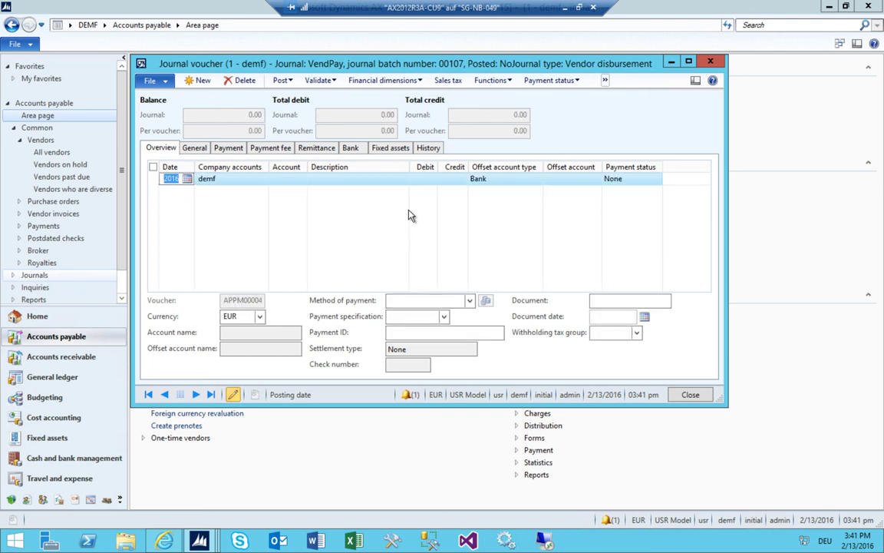
Step: Choose the vendor to be paid as the journal line's account
double_click(195, 168)
key(Tab)
key(alt+Down)
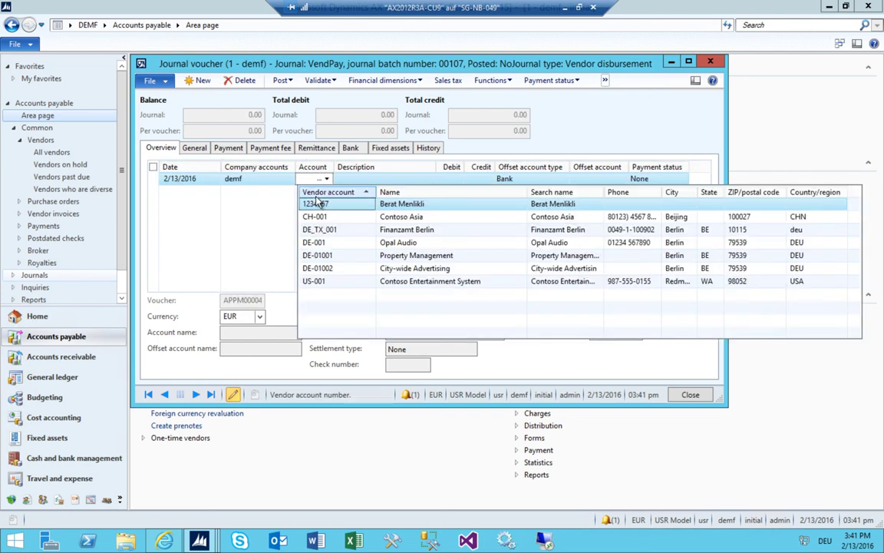
click(316, 203)
key(Tab)
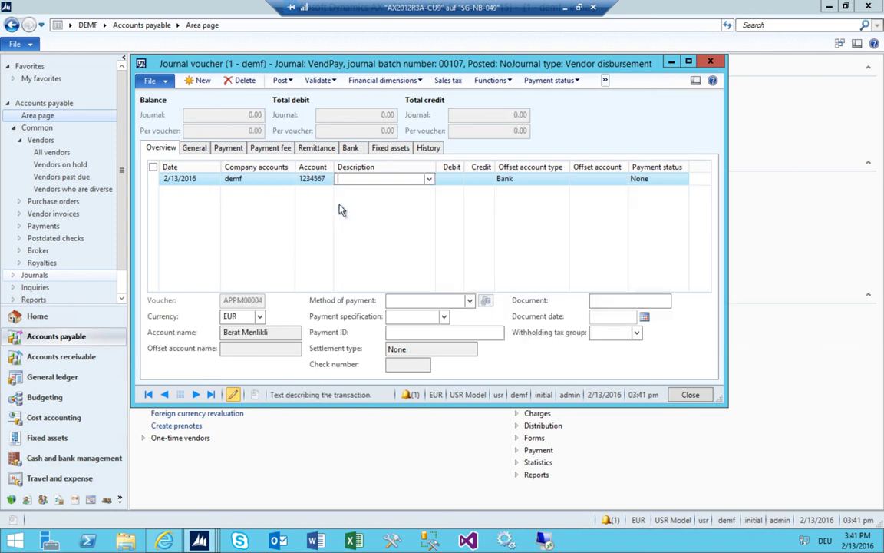
key(Tab)
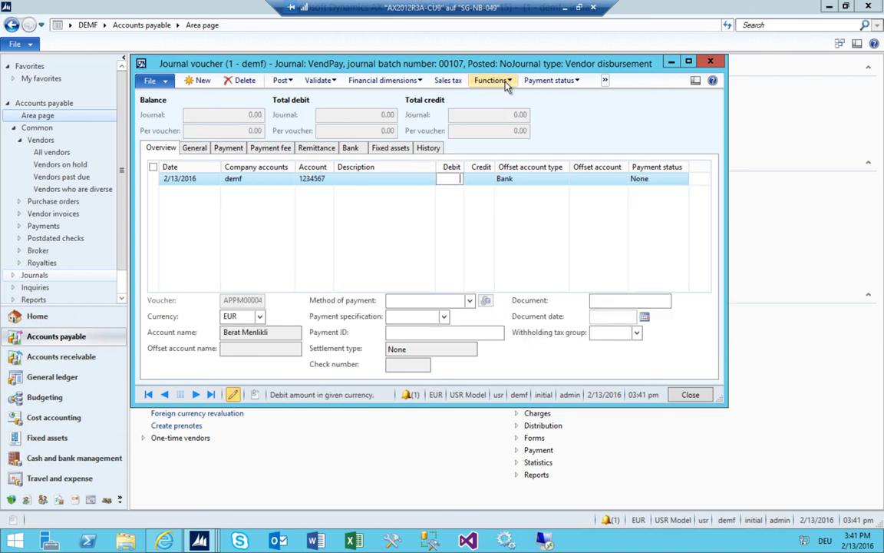
Step: Mark the vendor's open 977.00 invoice for settlement
click(496, 80)
click(503, 94)
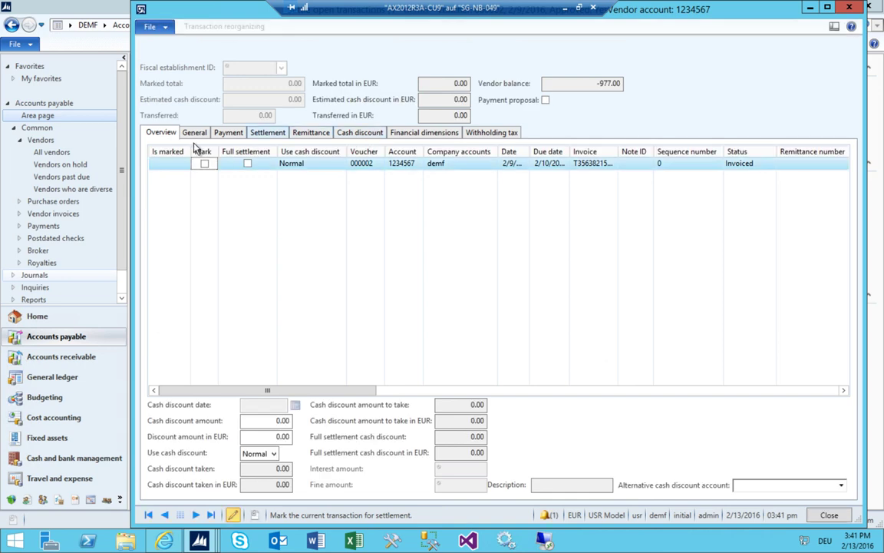
click(204, 165)
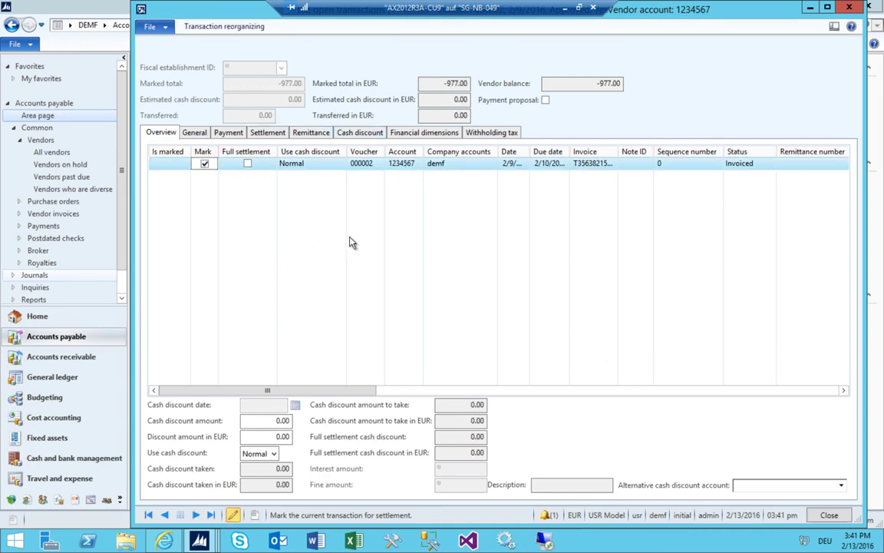
key(Escape)
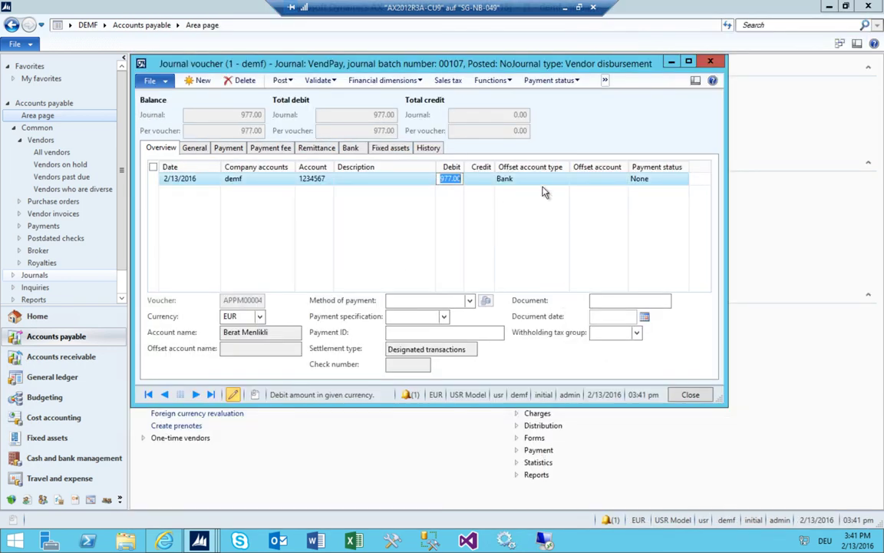
Step: Set the line's offset bank account to DEMF OPER
key(Tab)
key(Tab)
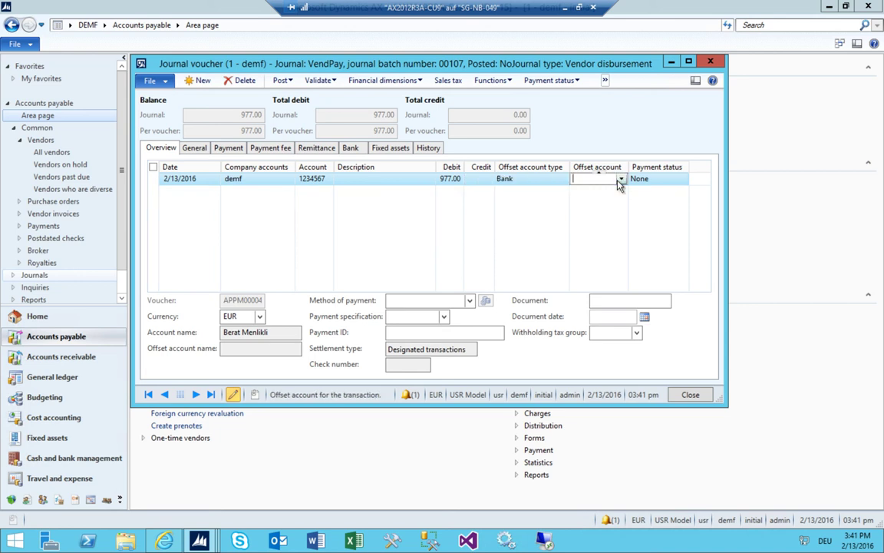
click(621, 179)
key(Return)
key(shift+Tab)
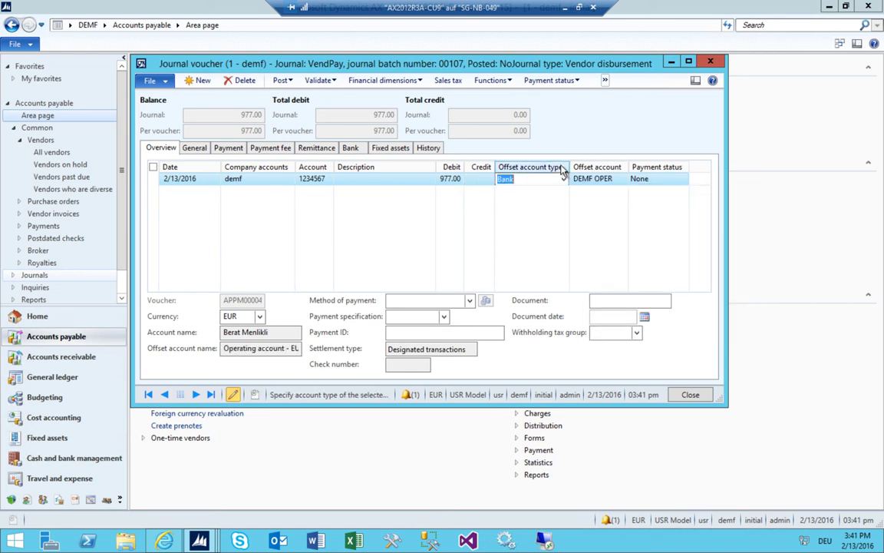
drag(464, 166, 479, 167)
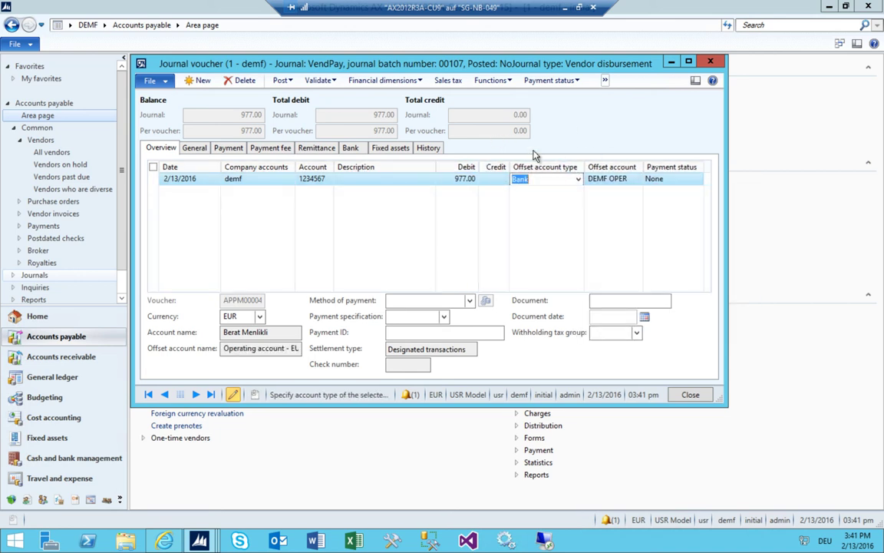
Step: Post payment journal batch 00107 and dismiss the confirmation reporting one voucher posted
click(281, 80)
click(295, 99)
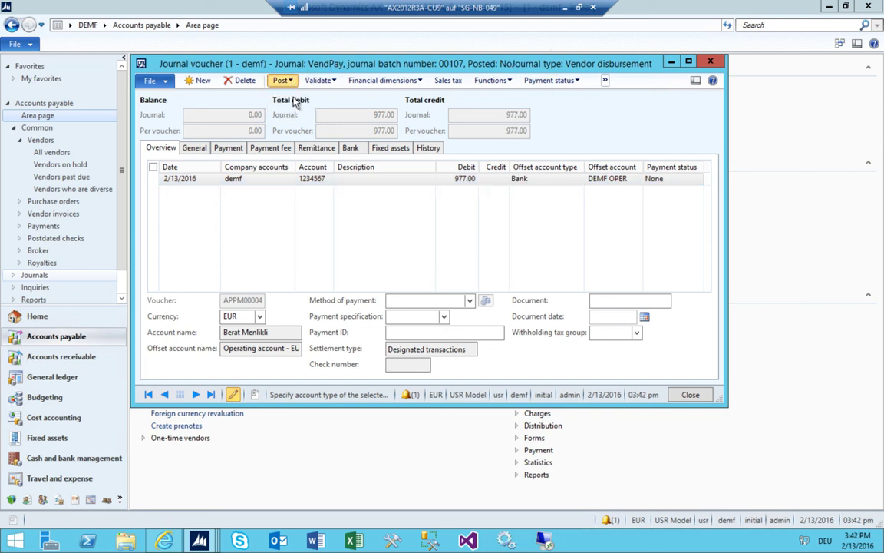
click(426, 98)
click(168, 179)
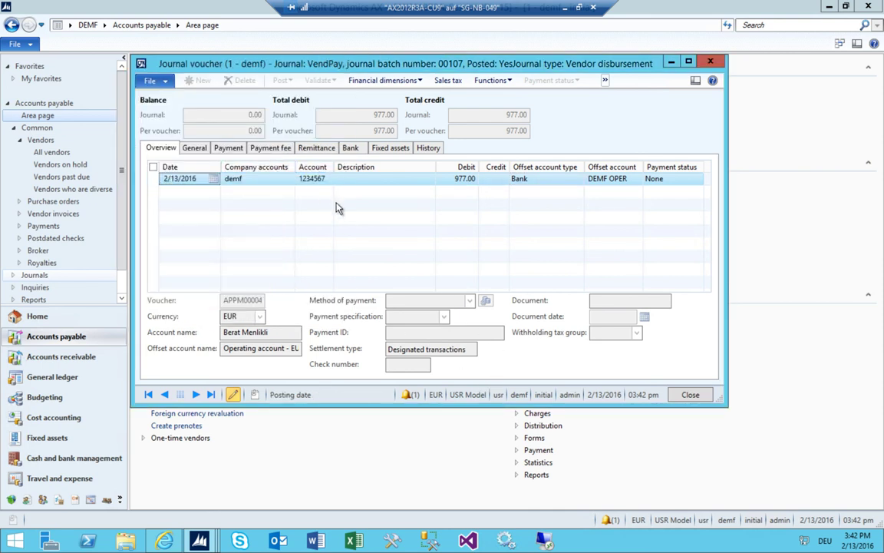
Step: Close the journal form and navigate to the Travel and expense area page
key(Escape)
key(Escape)
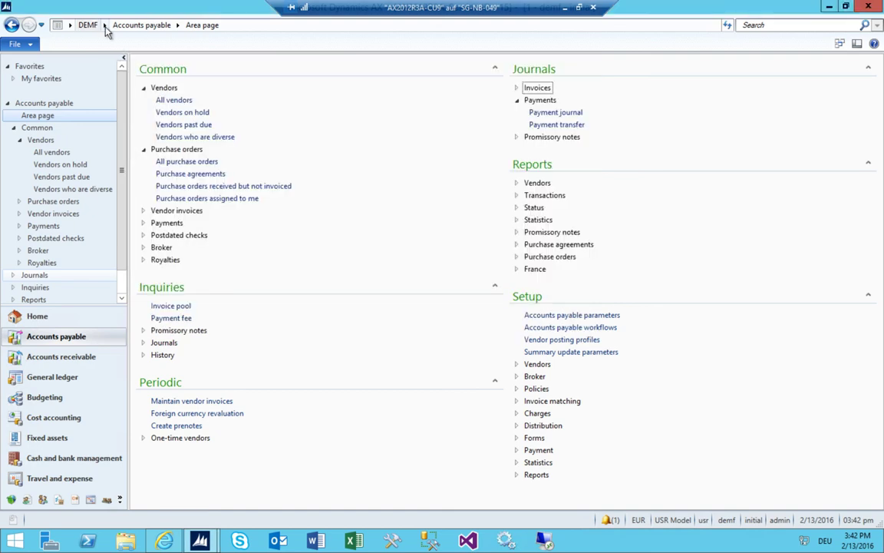
click(104, 26)
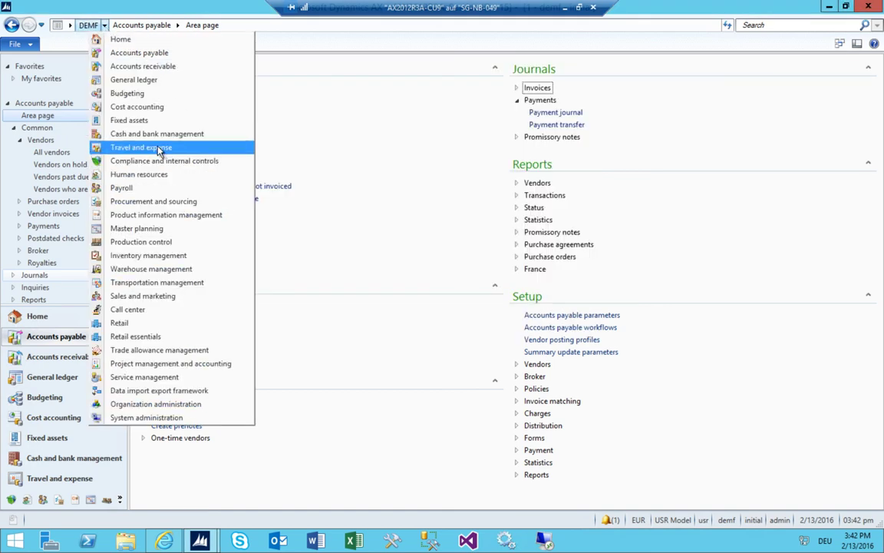
click(159, 146)
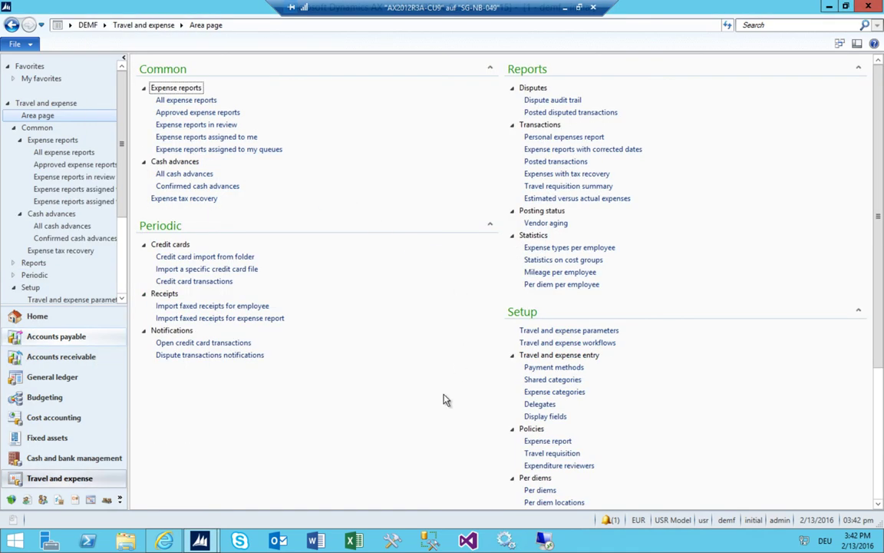